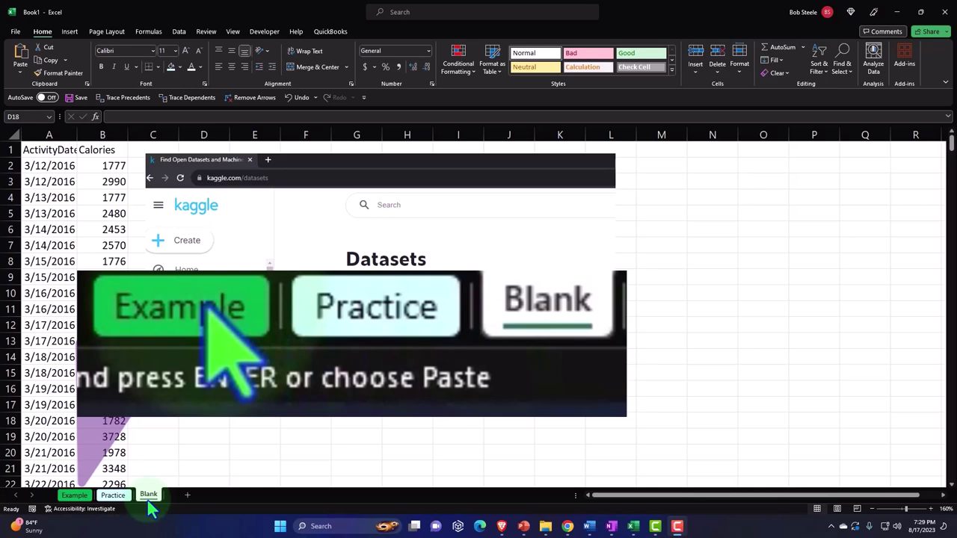
Review the Example sheet's ActivityDate and Calories table, the AVERAGE formula in cell E2 and the histogram.
left_click(86, 499)
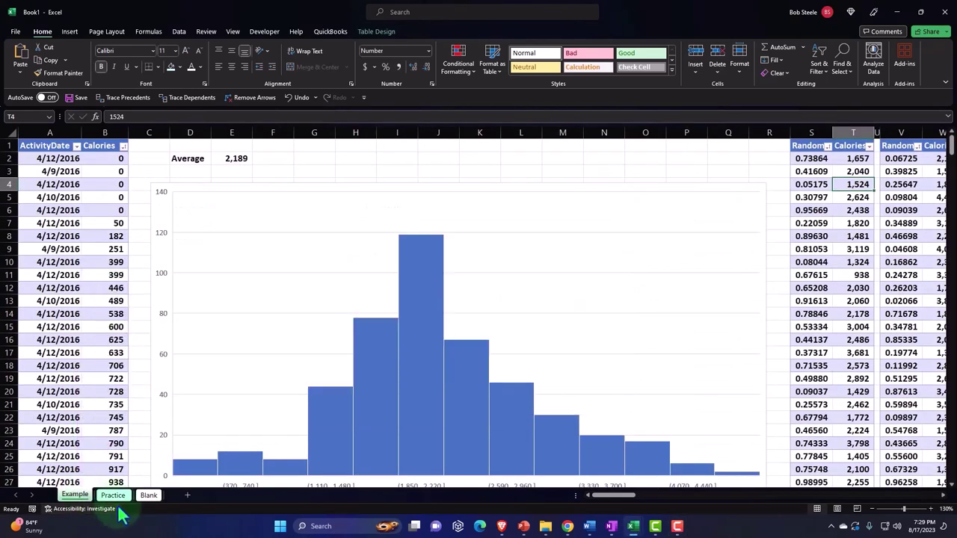
left_click(74, 275)
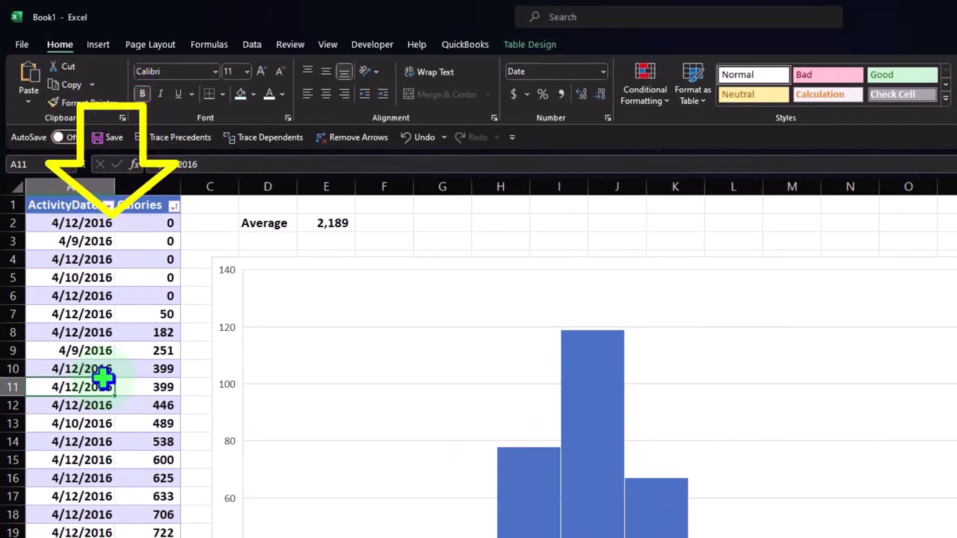
scroll(103, 382, "down", 2)
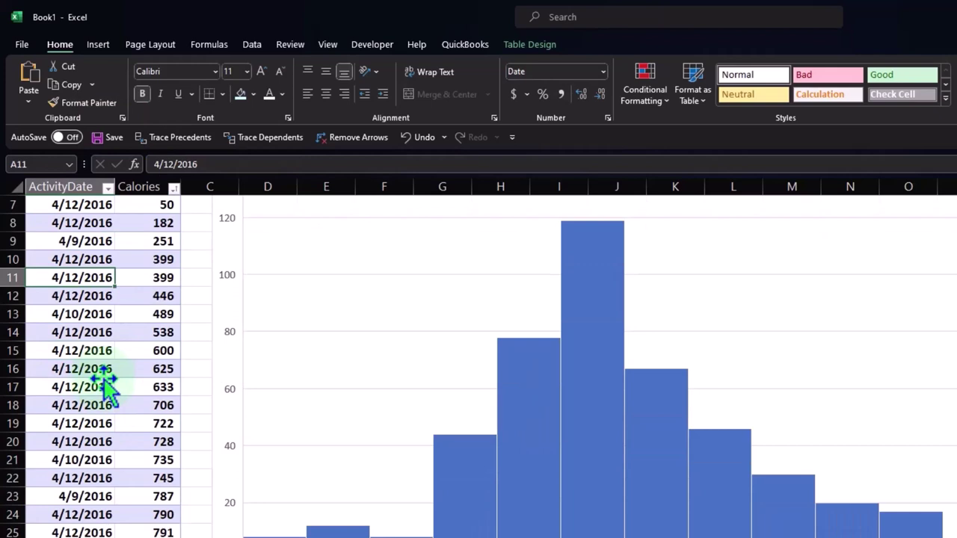
scroll(104, 382, "up", 2)
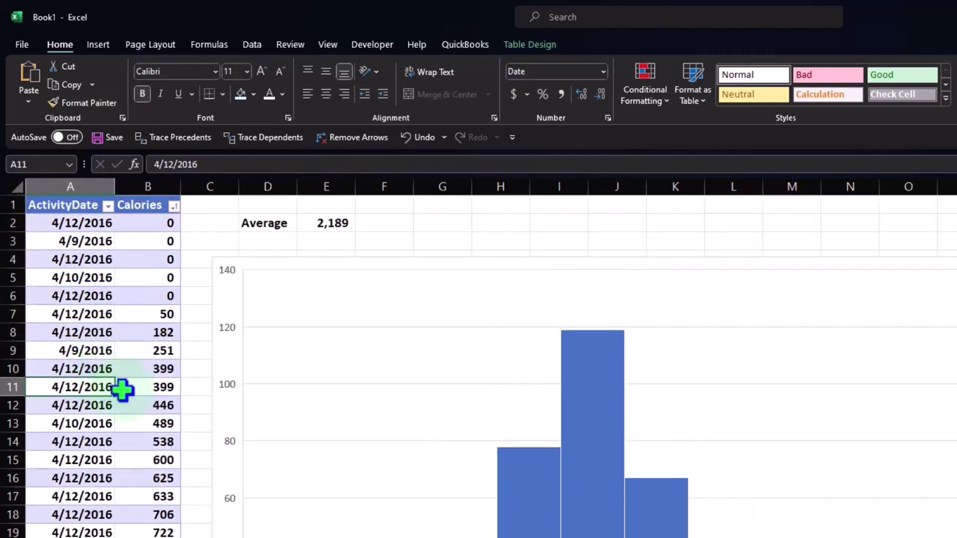
left_click(213, 320)
left_click(325, 225)
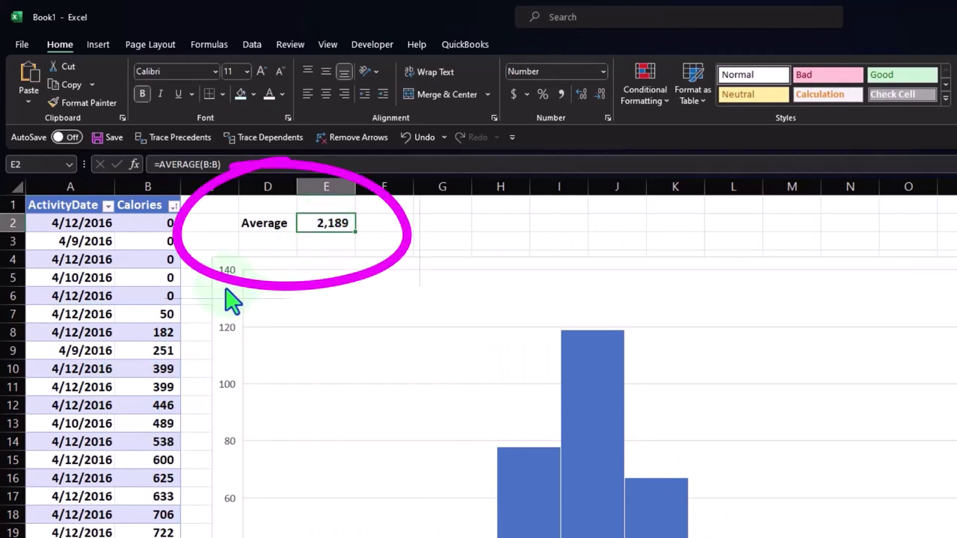
left_click(460, 230)
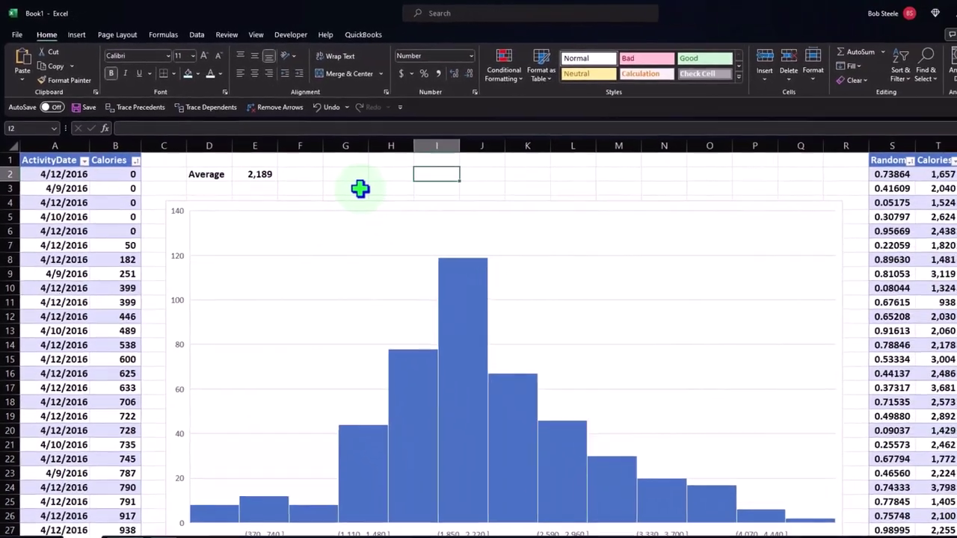
Examine the Random and Calories tables beyond the histogram and the Sample columns beside them, along row 2.
key("Right")
key("Right")
key("Right")
key("Right")
key("Right")
key("Right")
key("Right")
key("Right")
key("Right")
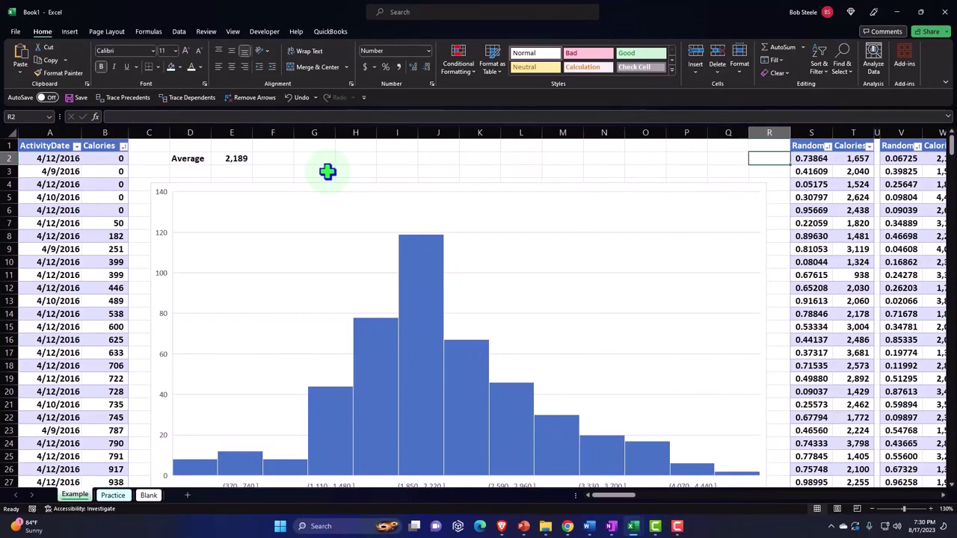
key("Right")
key("Right")
key("Right")
key("Right")
key("Right")
key("Right")
key("Right")
key("Right")
key("Right")
key("Right")
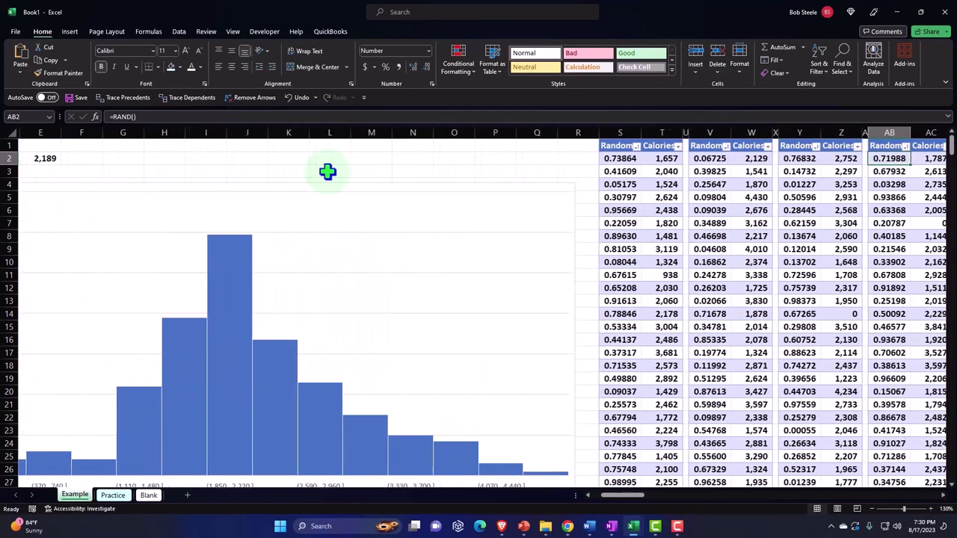
key("Right")
key("Right")
key("Right")
key("Right")
key("Right")
key("Right")
key("Right")
key("Right")
key("Right")
key("Right")
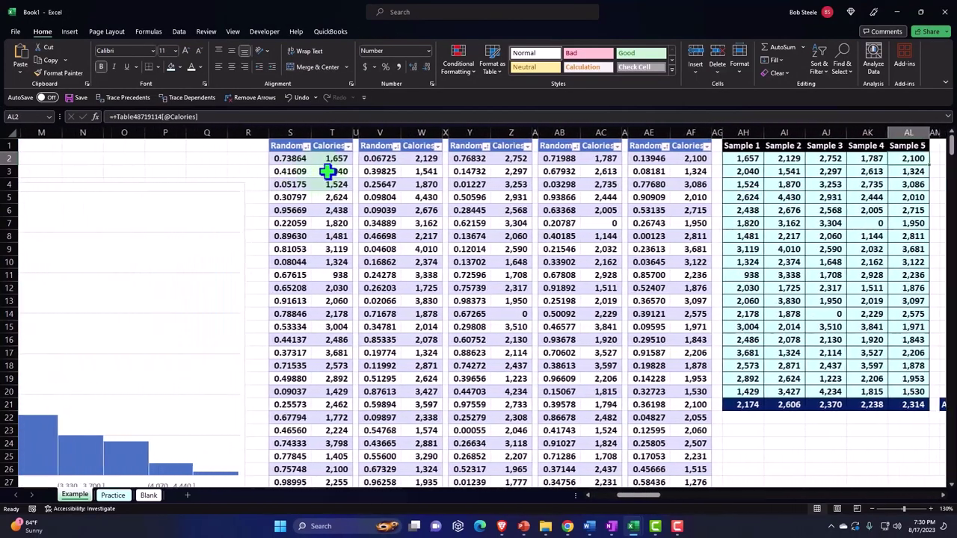
key("Right")
key("Right")
key("Right")
key("Right")
key("Right")
key("Right")
key("Right")
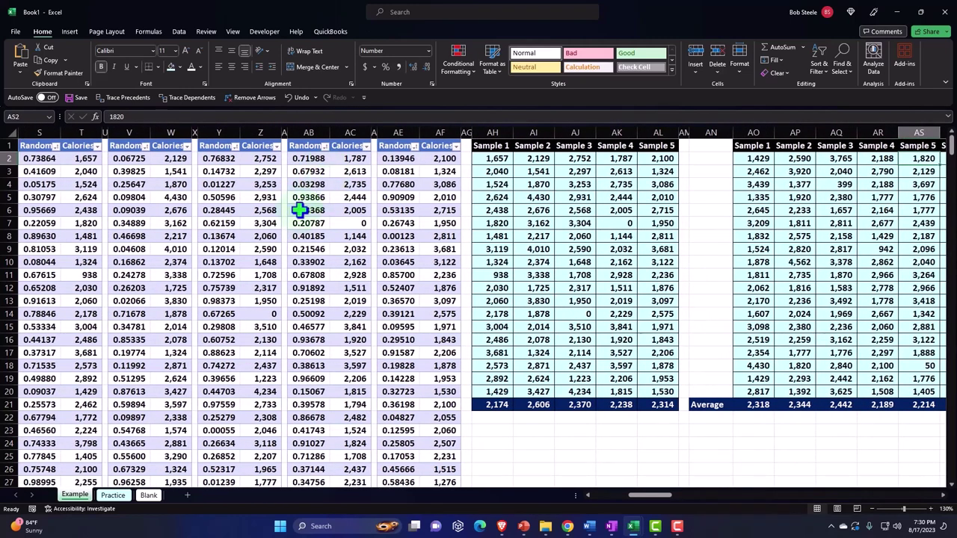
Inspect the RAND formula in cell S3 of the first Random table, re-enter it, and check the Calories values beside it.
double_click(36, 172)
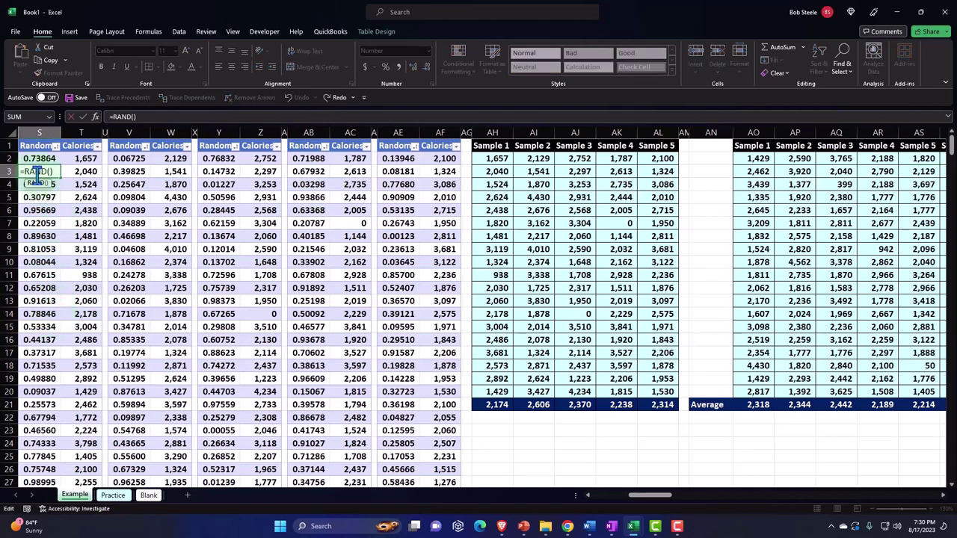
key("Return")
left_click(71, 184)
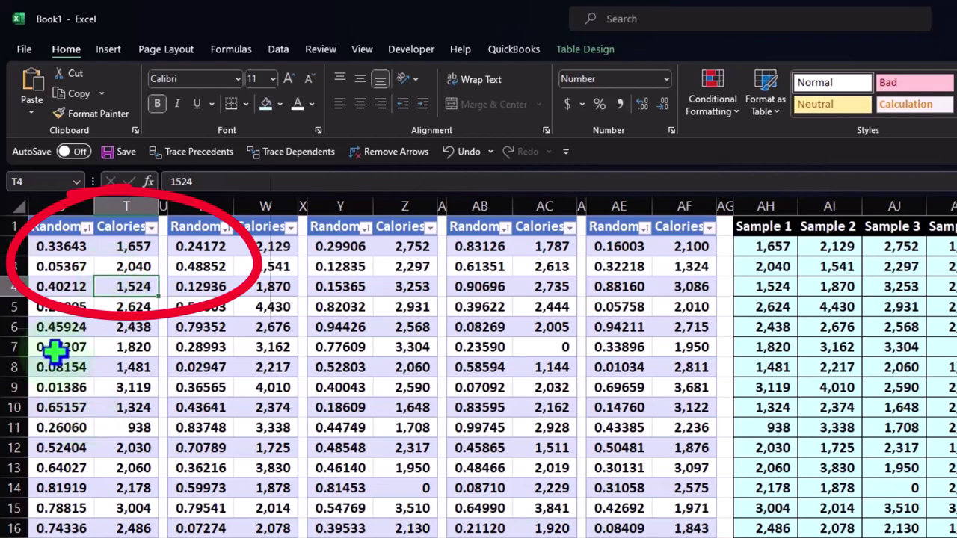
left_click(142, 333)
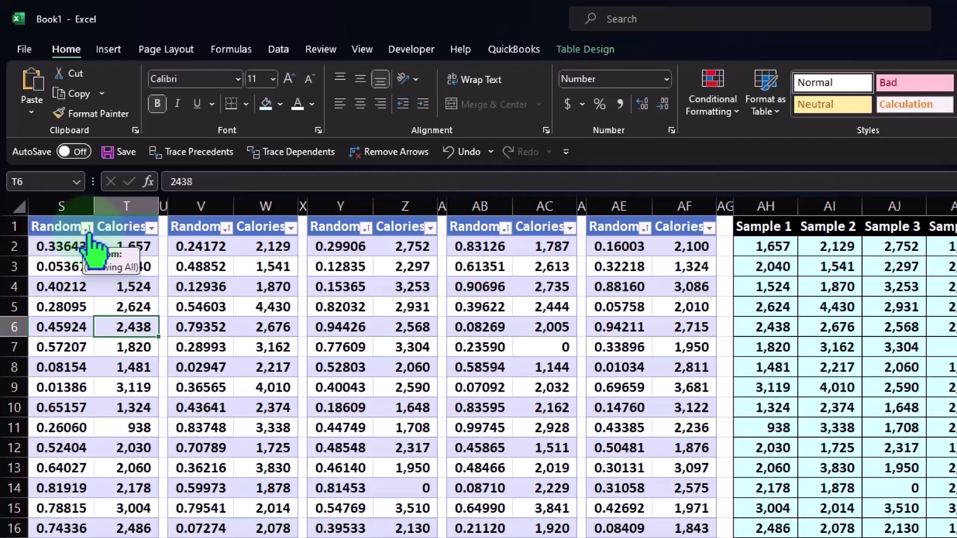
Examine the linked formulas in the first Sample columns and the values in the next sample block down to row 20.
left_click(849, 305)
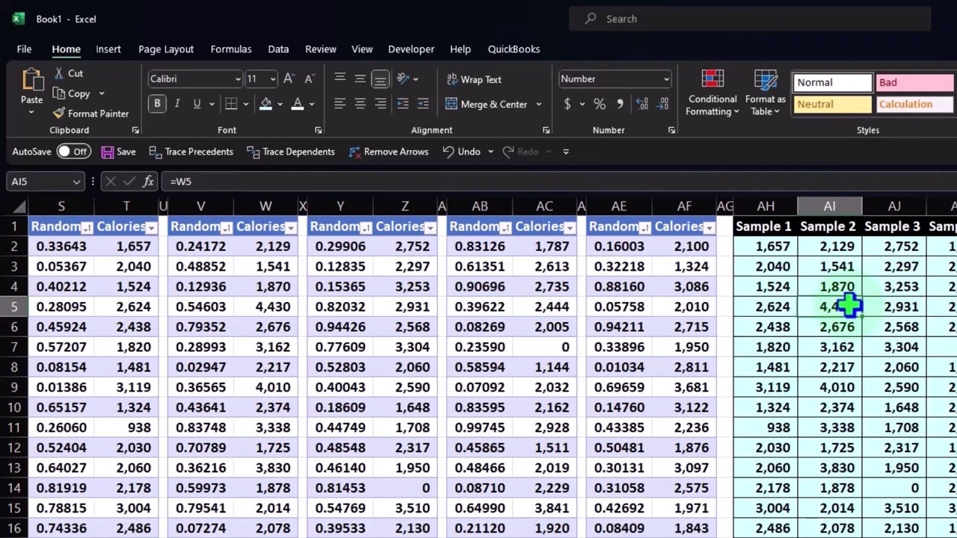
key("Right")
key("Right")
key("Right")
key("Right")
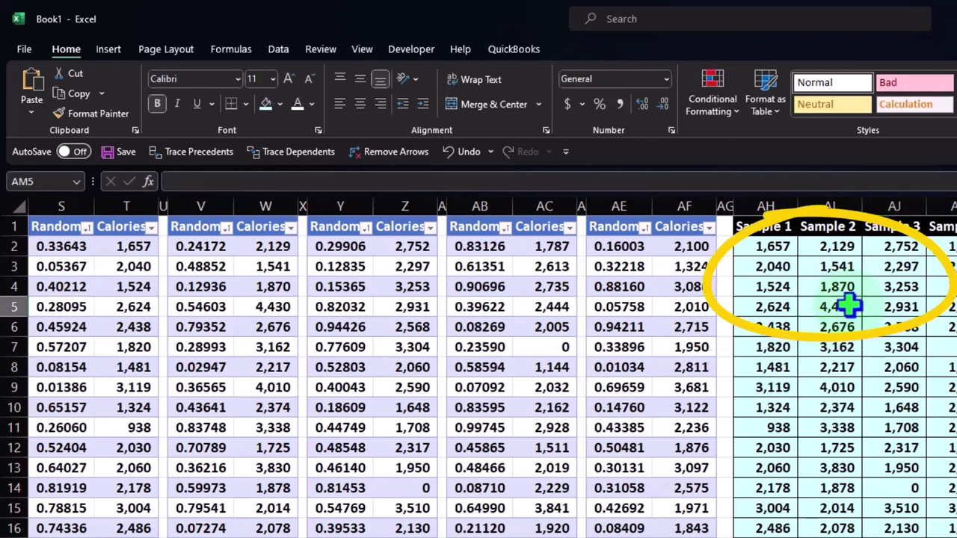
key("Right")
key("Right")
key("Right")
key("Right")
key("Down")
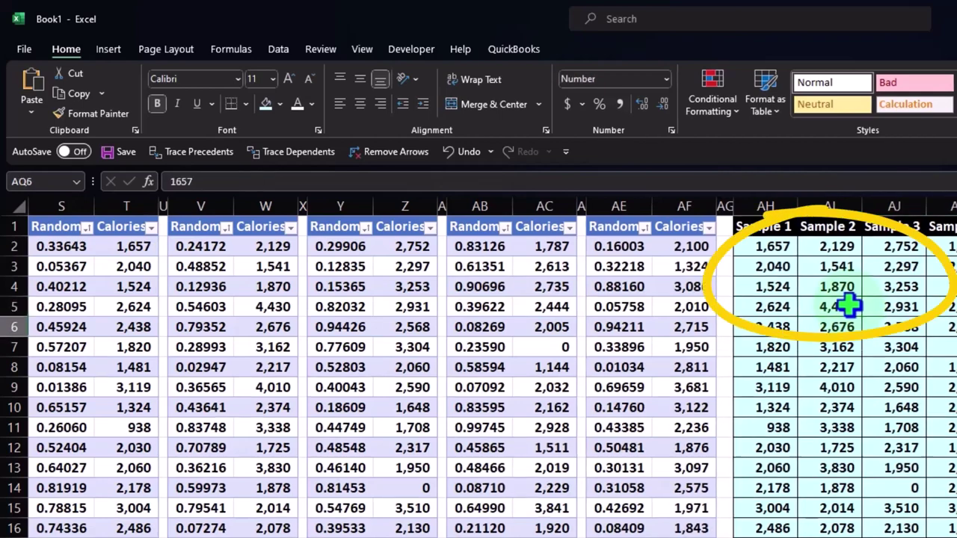
key("Down")
key("Down")
key("Down")
key("Down")
key("Down")
key("Down")
key("Down")
key("Down")
key("Down")
key("Down")
key("Down")
key("Down")
key("Down")
key("Down")
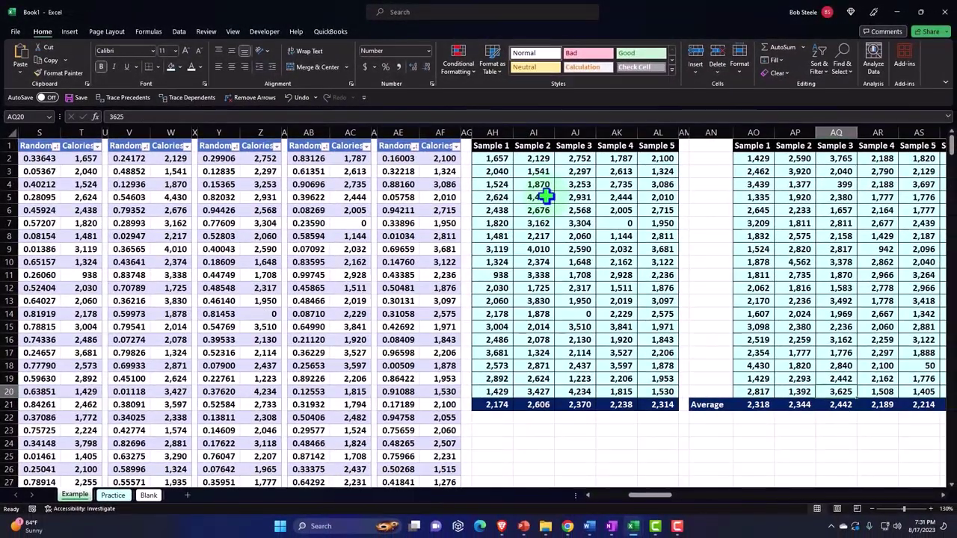
Examine the remaining sample columns through Sample 75, the table of sample averages and its histogram.
key("Right")
key("Right")
key("Right")
key("Right")
key("Right")
key("Right")
key("Right")
key("Right")
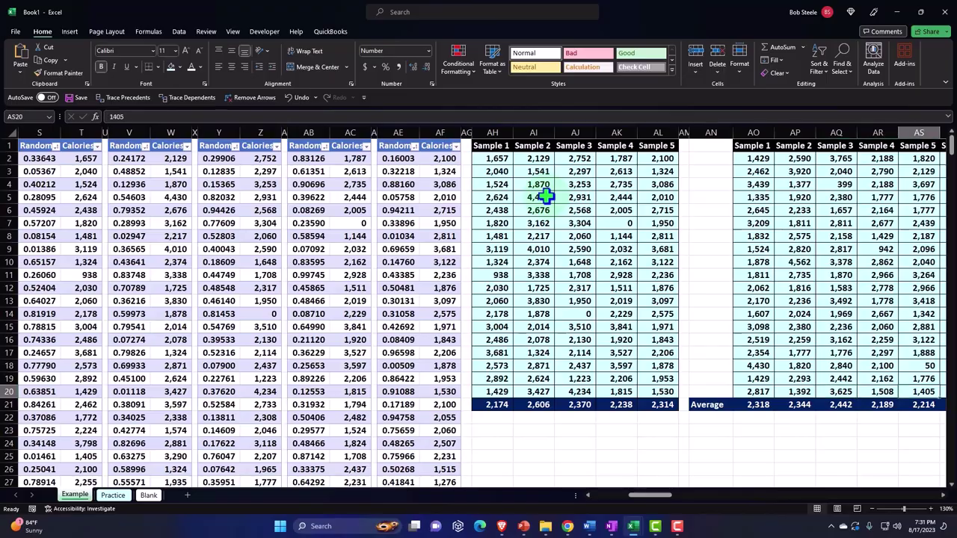
key("Right")
key("Right")
key("Right")
key("Right")
key("Right")
key("Right")
key("Right")
key("Right")
key("Right")
key("Right")
key("Right")
key("Right")
key("Right")
key("Right")
key("Right")
key("Right")
key("Right")
key("Right")
key("Right")
key("Right")
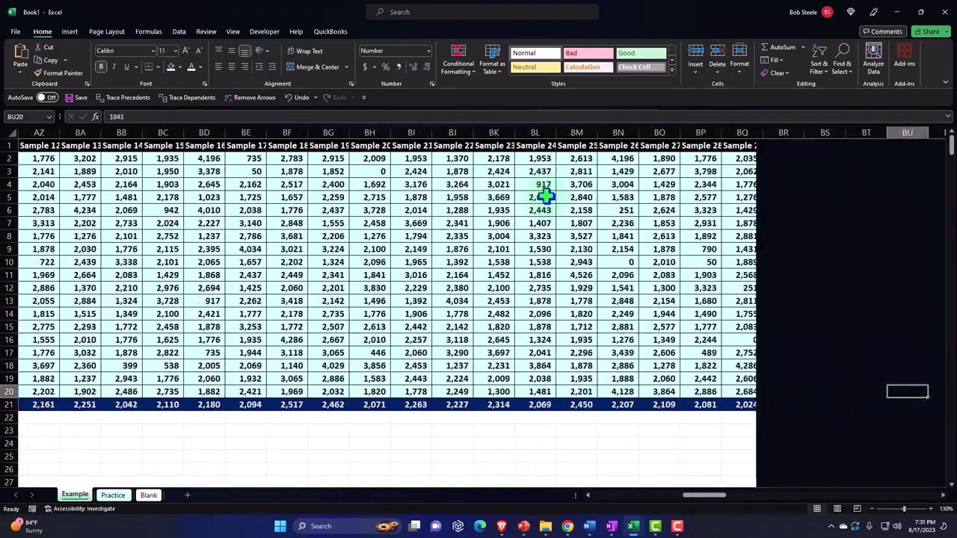
key("Right")
key("Right")
key("Right")
key("Right")
key("Right")
key("Right")
key("Right")
key("Right")
key("Right")
key("Right")
key("Right")
key("Right")
key("Right")
key("Right")
key("Right")
key("Right")
key("Right")
key("Right")
key("Right")
key("Right")
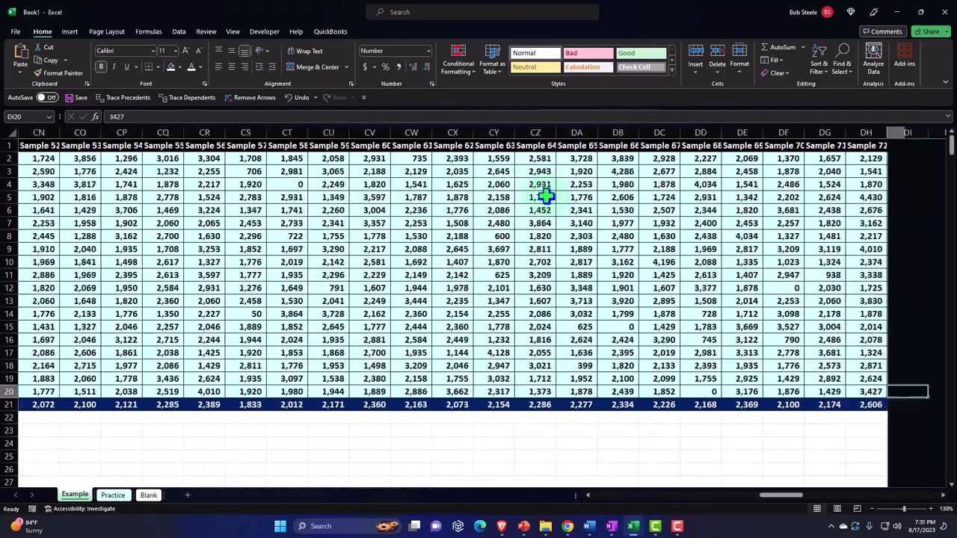
key("Right")
key("Right")
key("Right")
key("Right")
key("Right")
key("Right")
key("Right")
key("Right")
key("Right")
key("Right")
key("Right")
key("Right")
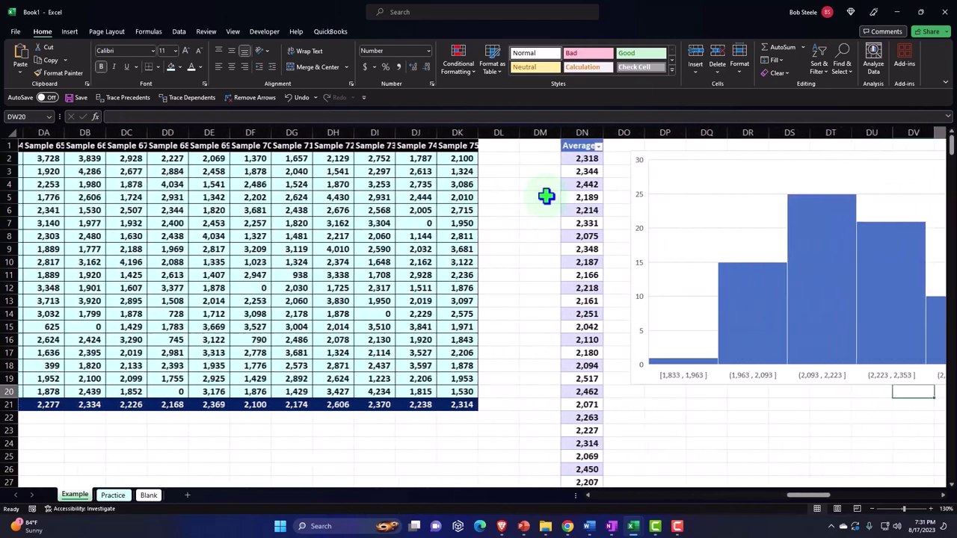
key("Right")
key("Right")
key("Right")
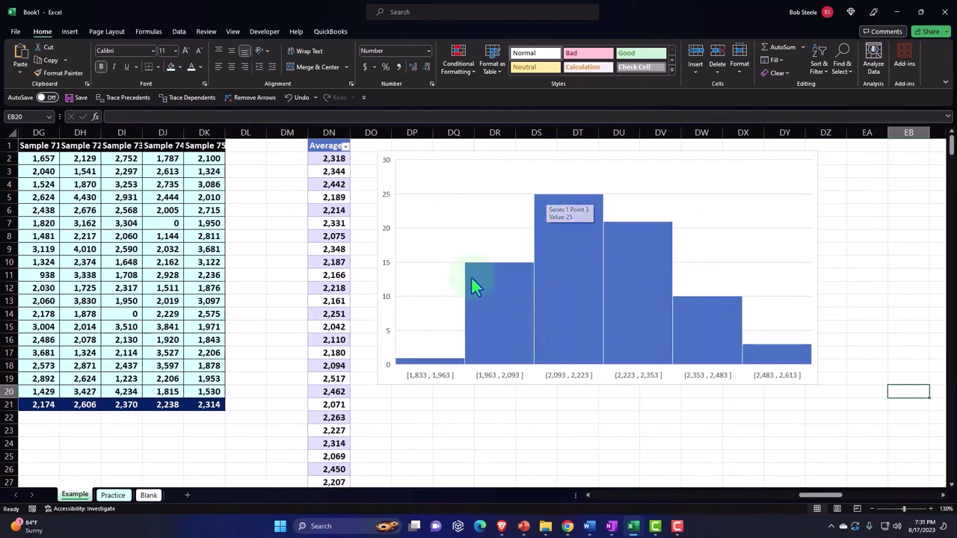
Convert the data range A1:B458 on the Blank sheet into a table with headers.
left_click(159, 495)
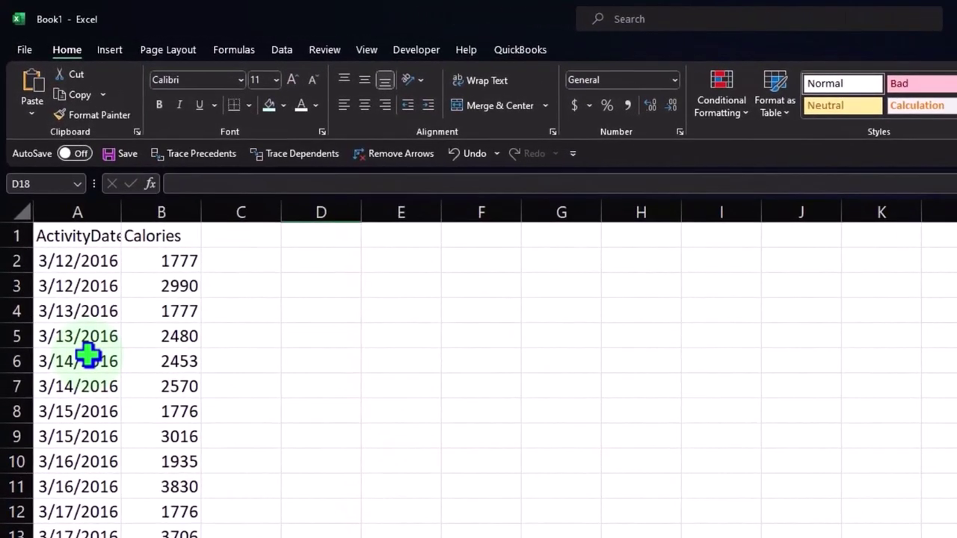
left_click(88, 357)
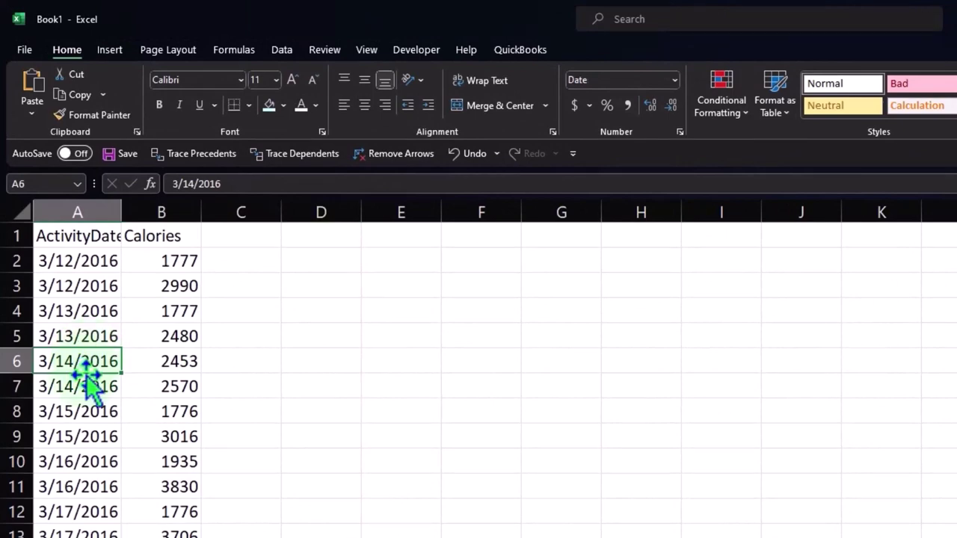
left_click(123, 51)
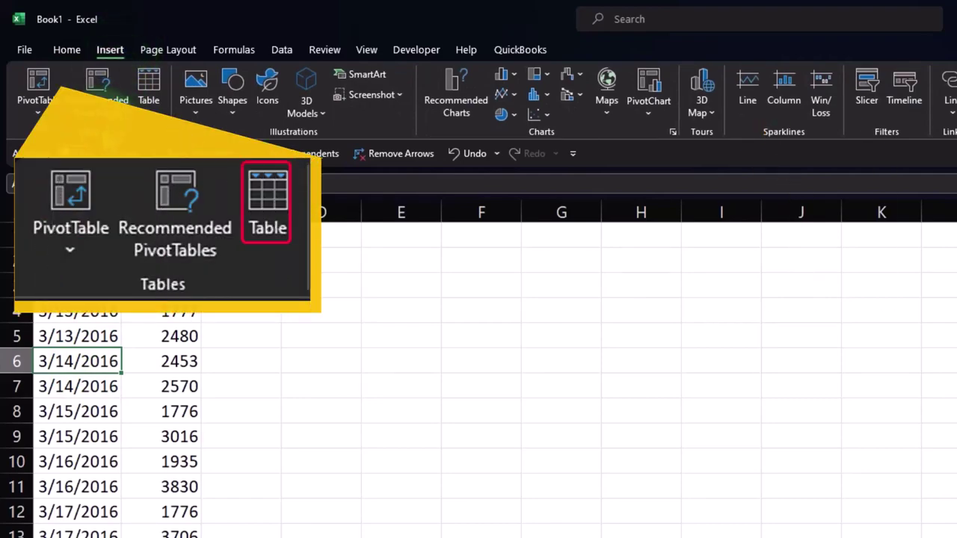
left_click(151, 95)
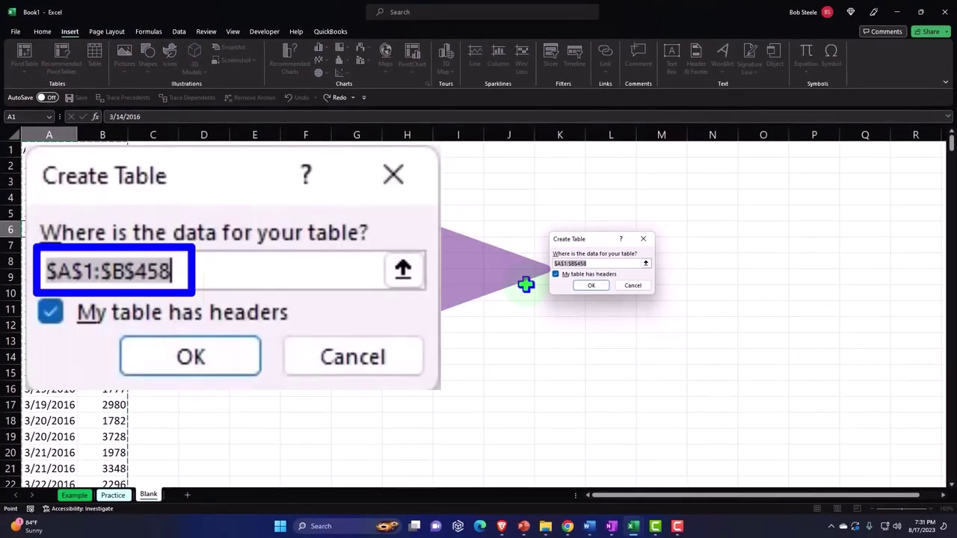
left_click(590, 287)
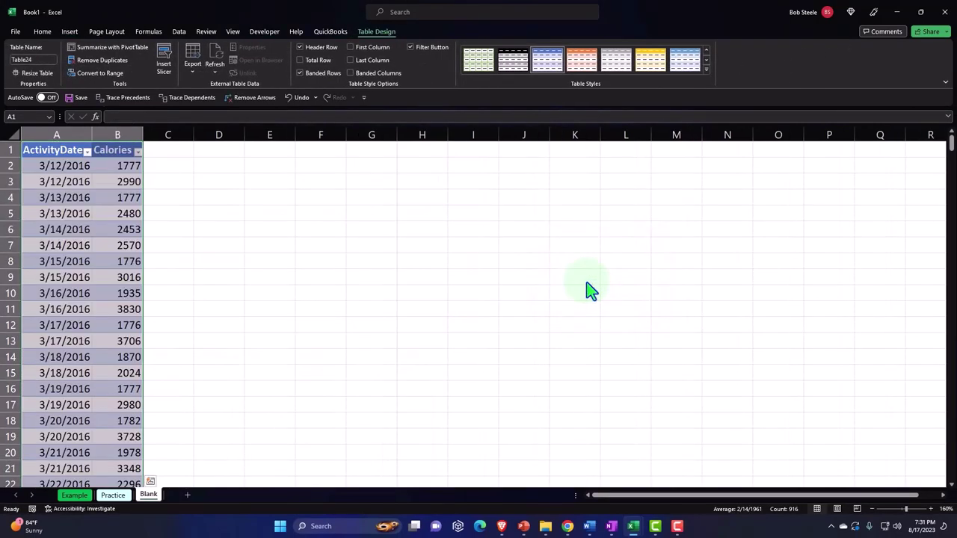
left_click(258, 240)
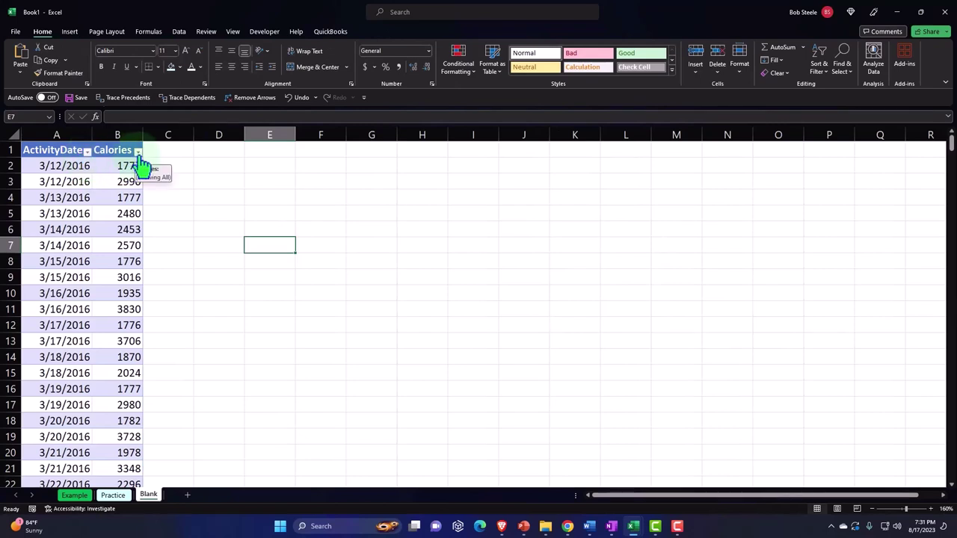
Sort the table by Calories from smallest to largest.
left_click(138, 152)
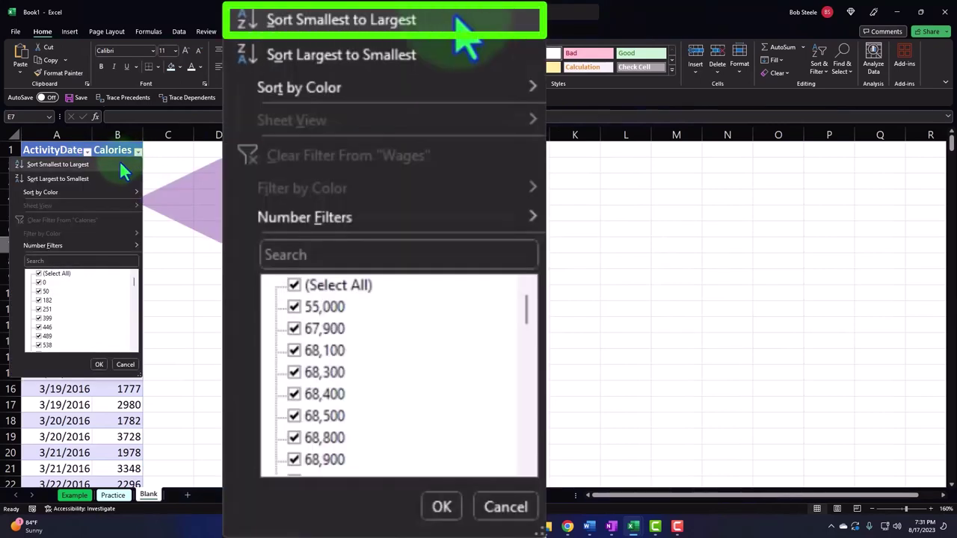
left_click(120, 162)
left_click(134, 154)
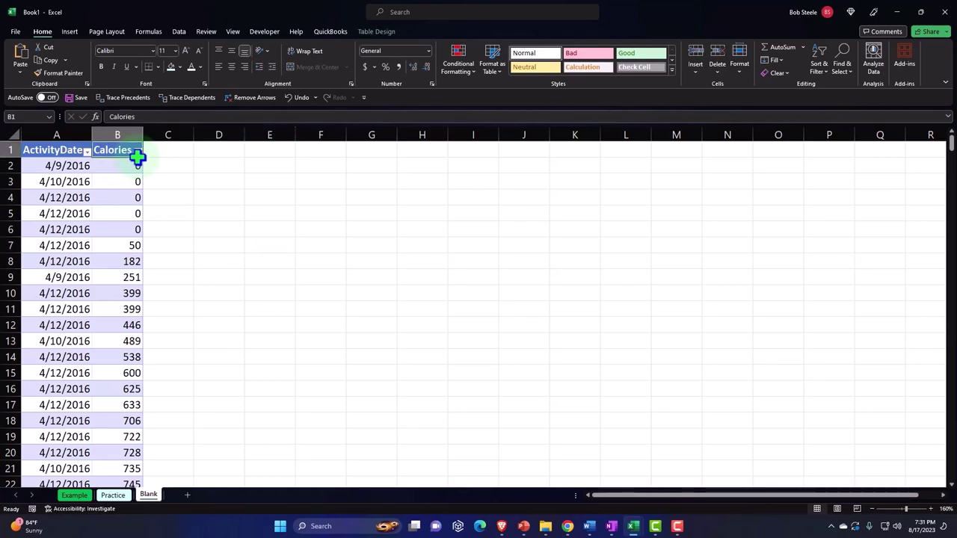
Sort the table by Calories from largest to smallest, followed by ActivityDate from oldest to newest.
left_click(139, 154)
left_click(112, 176)
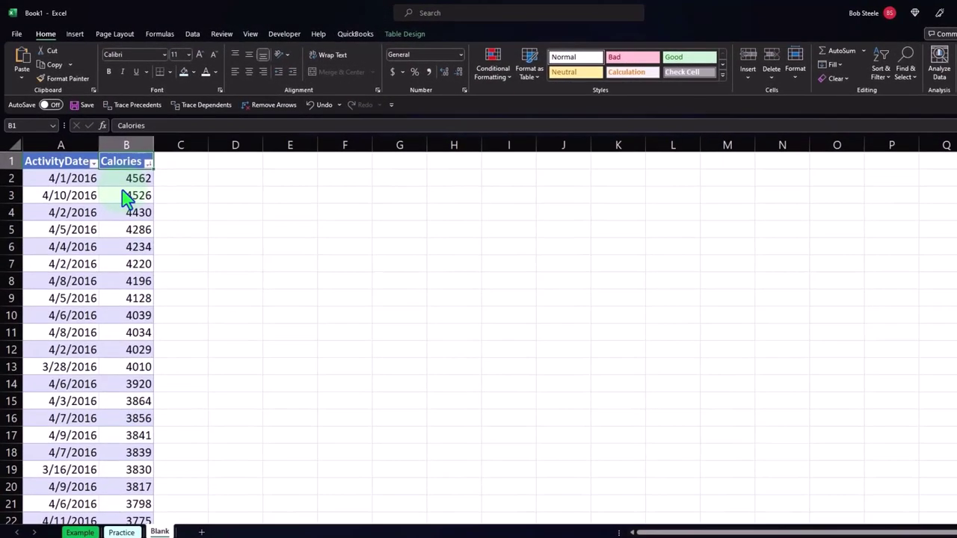
left_click(95, 164)
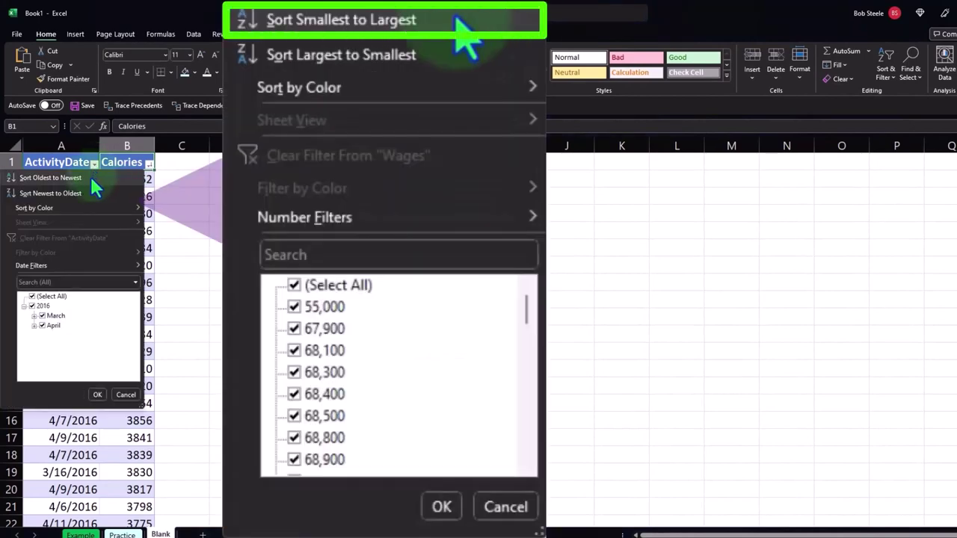
left_click(51, 178)
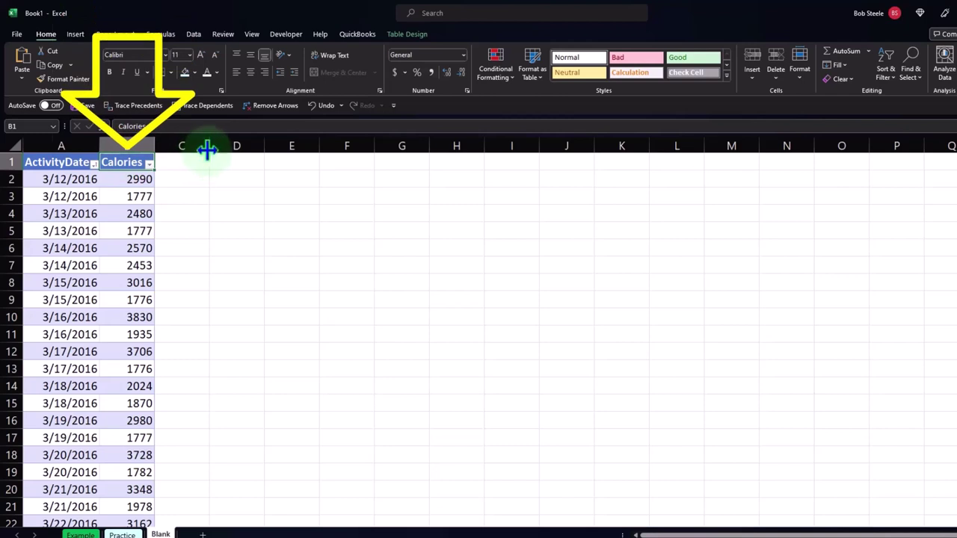
Narrow column C into a slim spacer beside the table and select cell D1.
left_click_drag(207, 146, 168, 149)
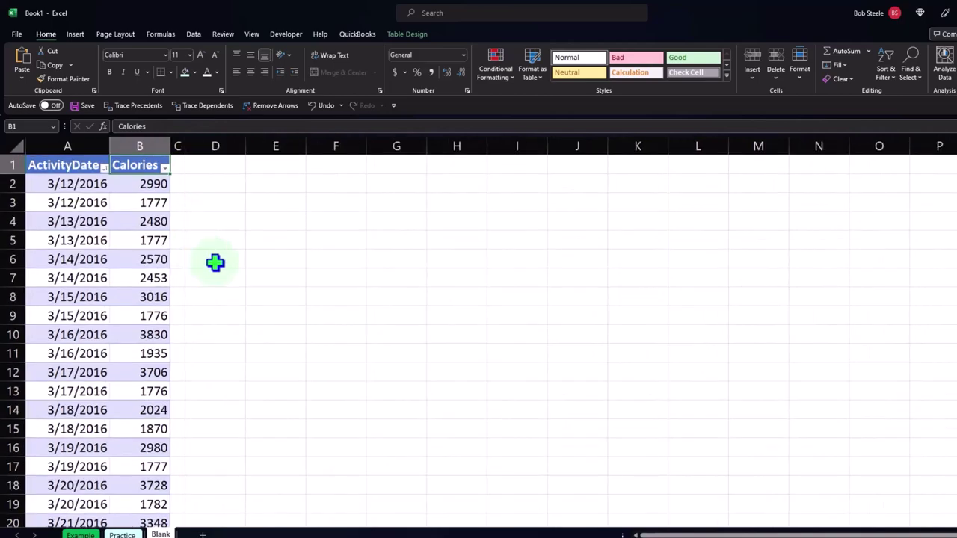
scroll(216, 262, "up", 2)
left_click(267, 165)
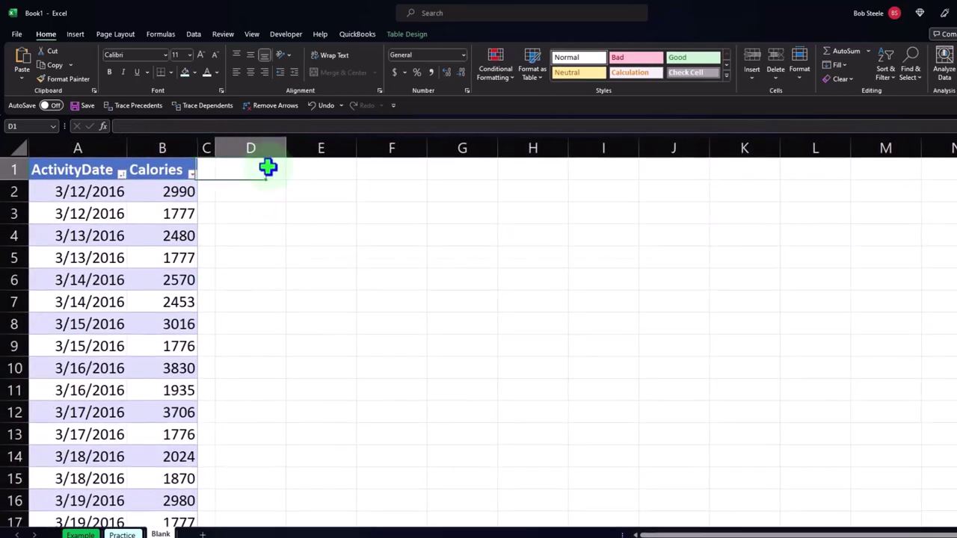
Format the whole sheet as Currency with no symbol, 0 decimal places and negative numbers in red parentheses.
type("Averag")
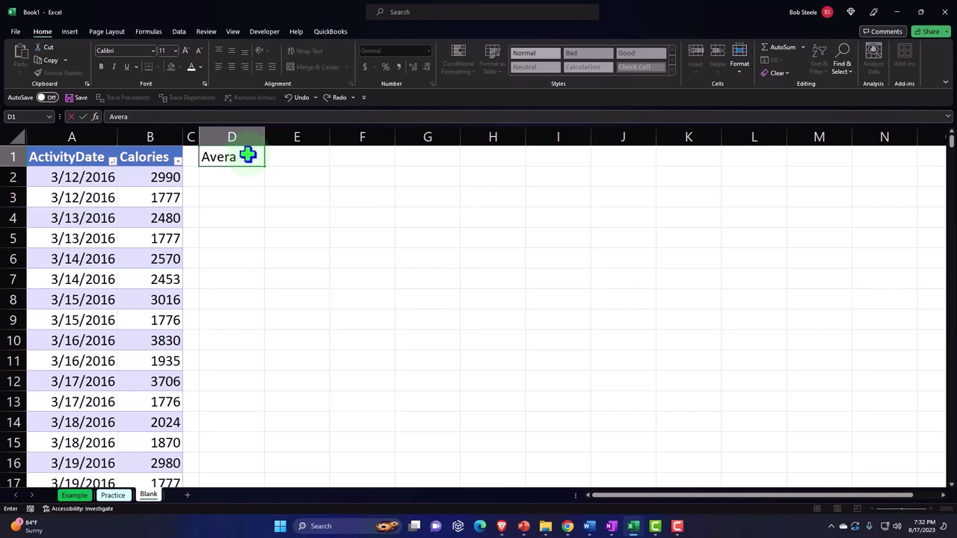
left_click(252, 192)
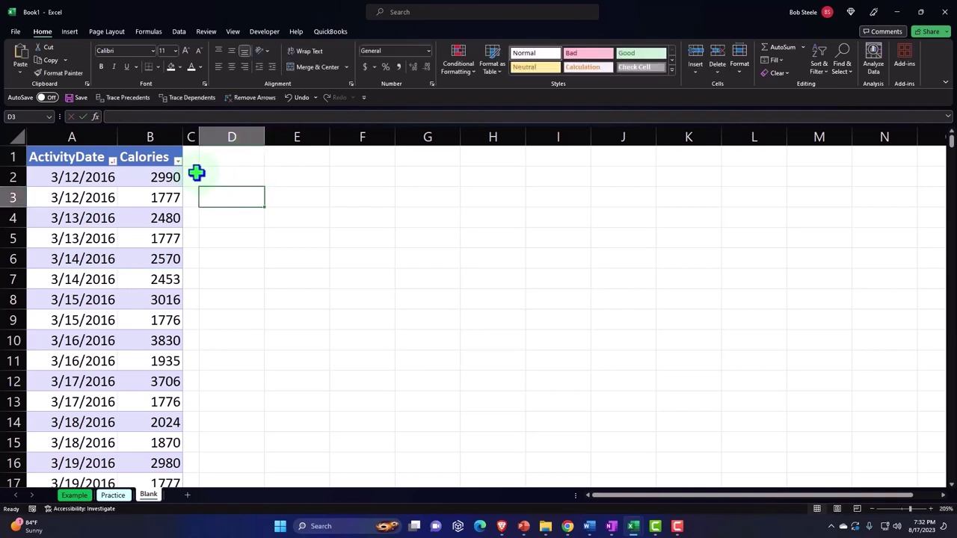
left_click(18, 137)
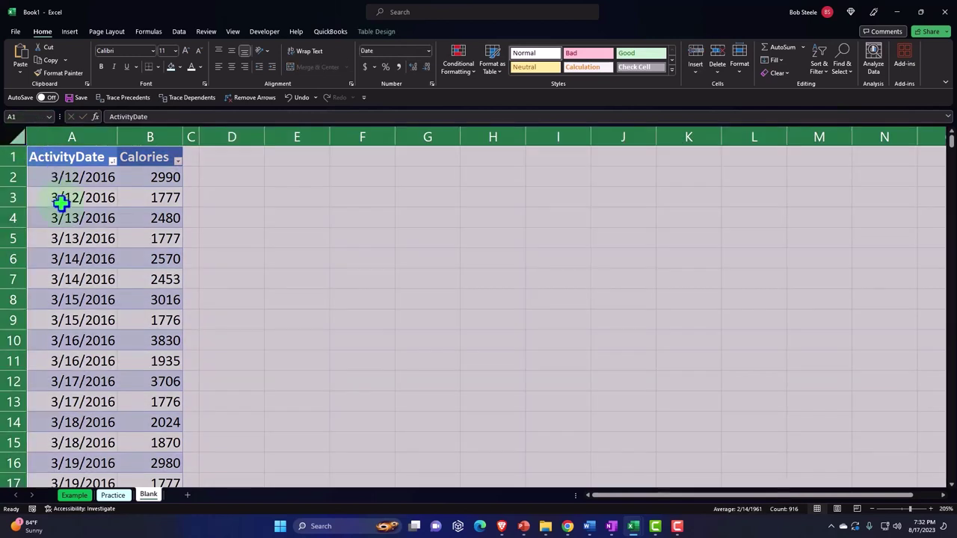
right_click(269, 196)
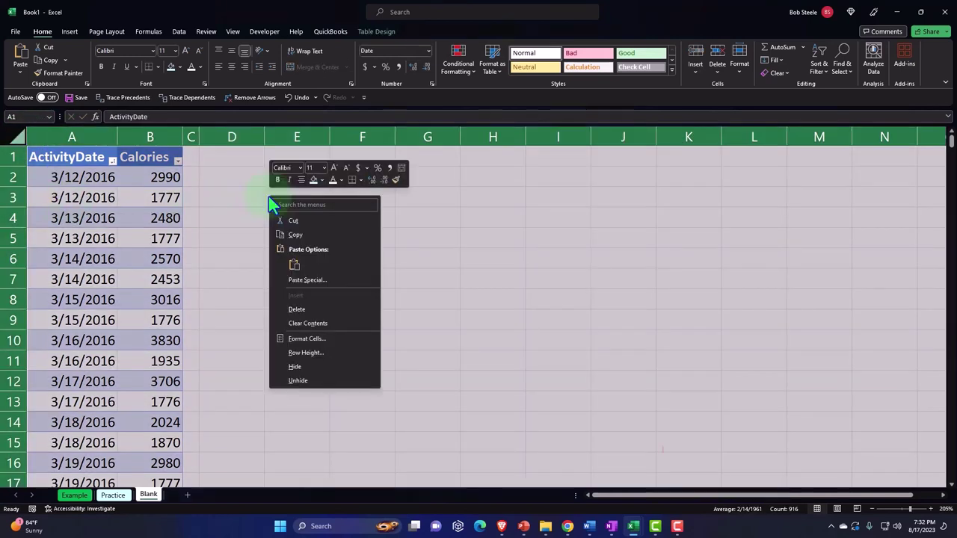
left_click(299, 338)
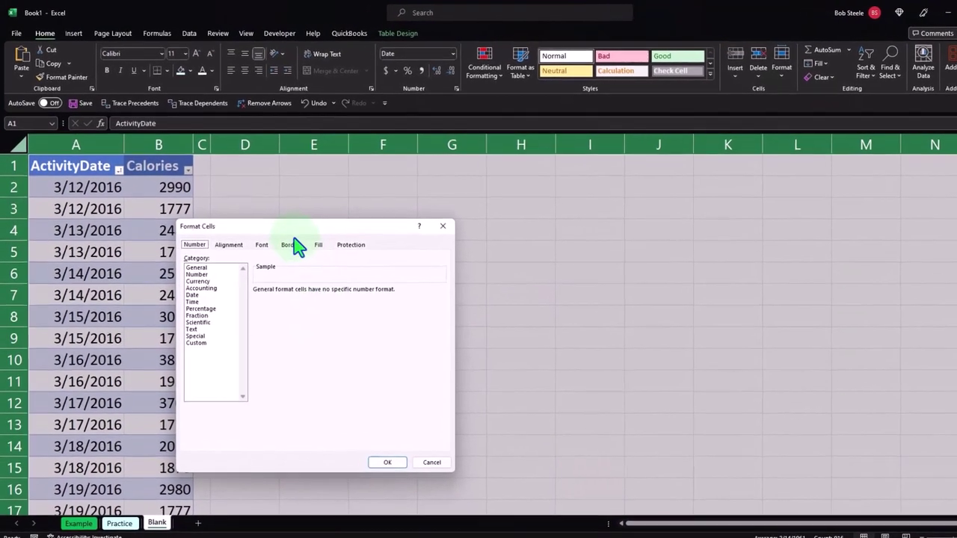
left_click_drag(293, 229, 380, 148)
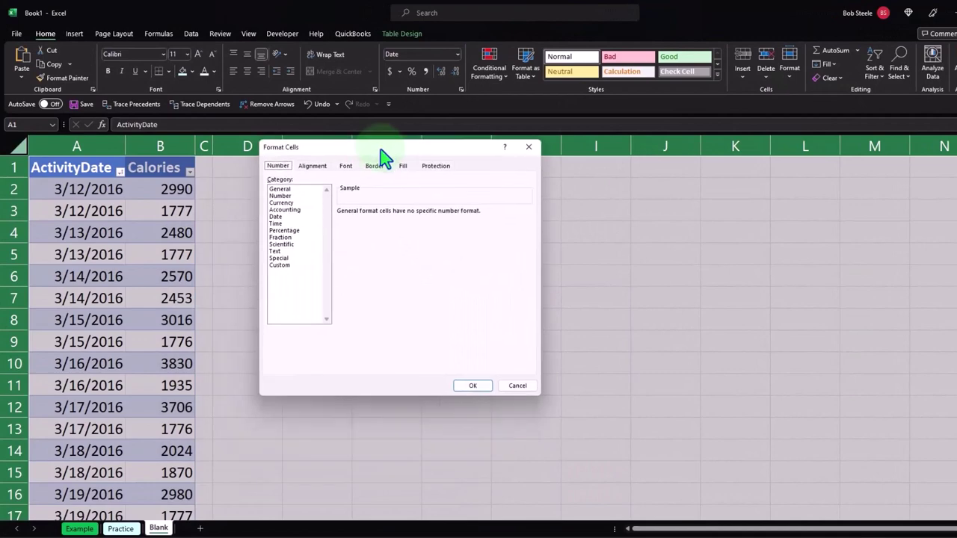
left_click(288, 203)
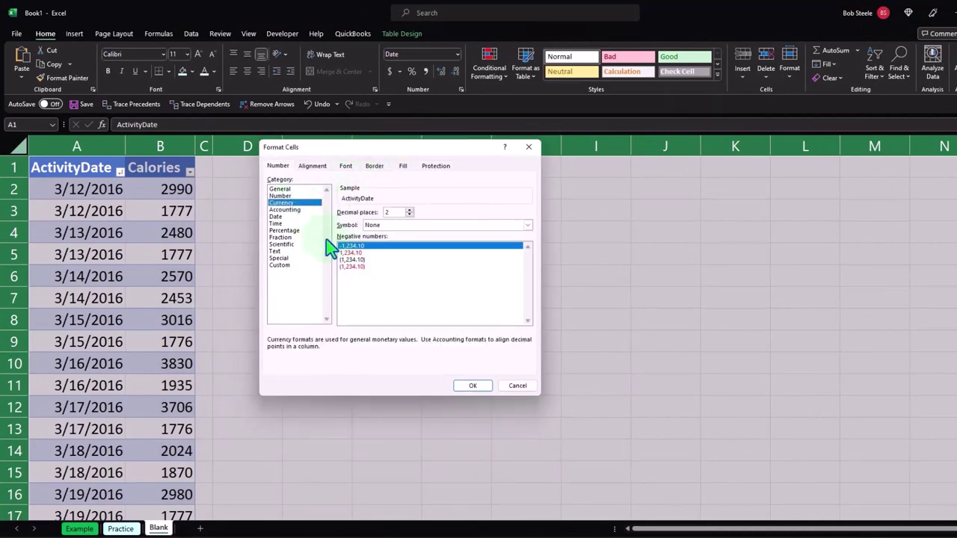
left_click(355, 267)
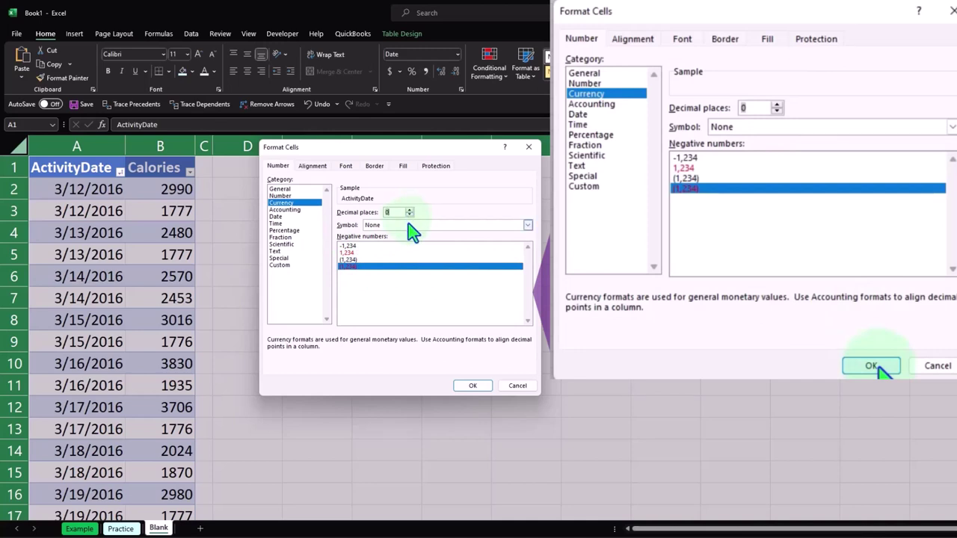
left_click(474, 385)
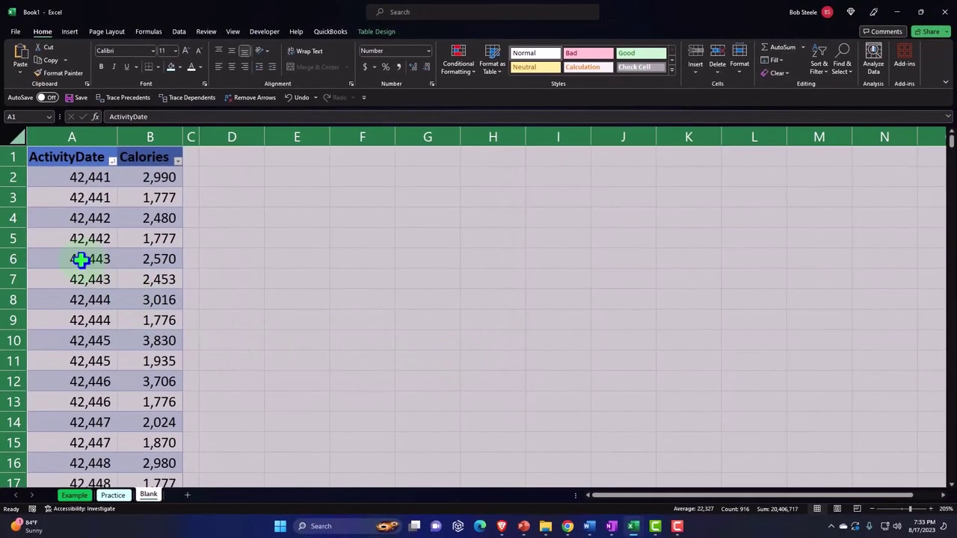
left_click(270, 260)
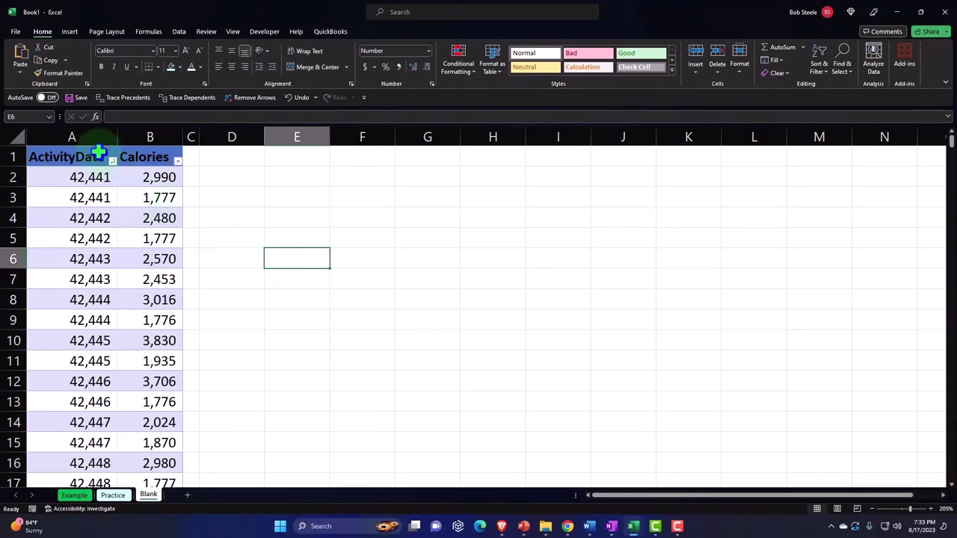
Format the ActivityDate column A as Short Date.
left_click(80, 139)
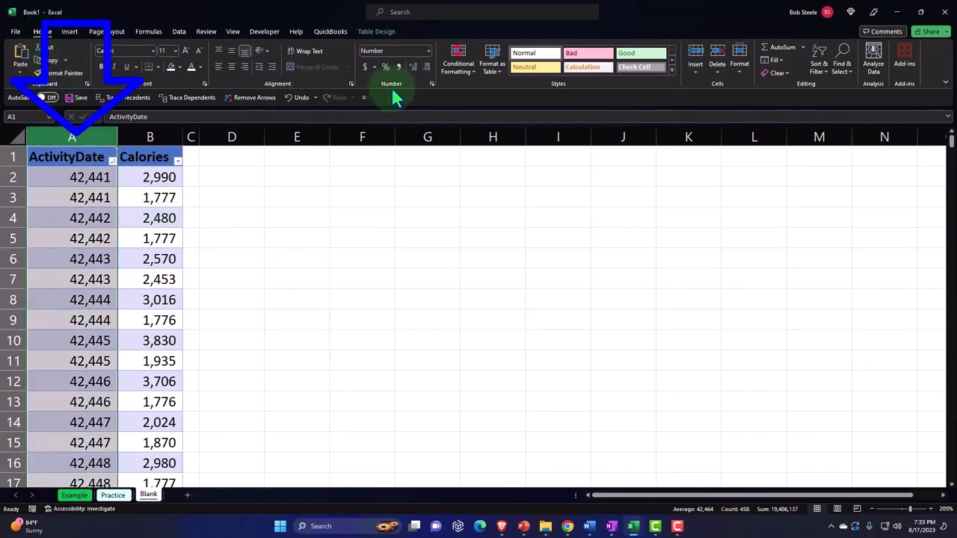
left_click(429, 52)
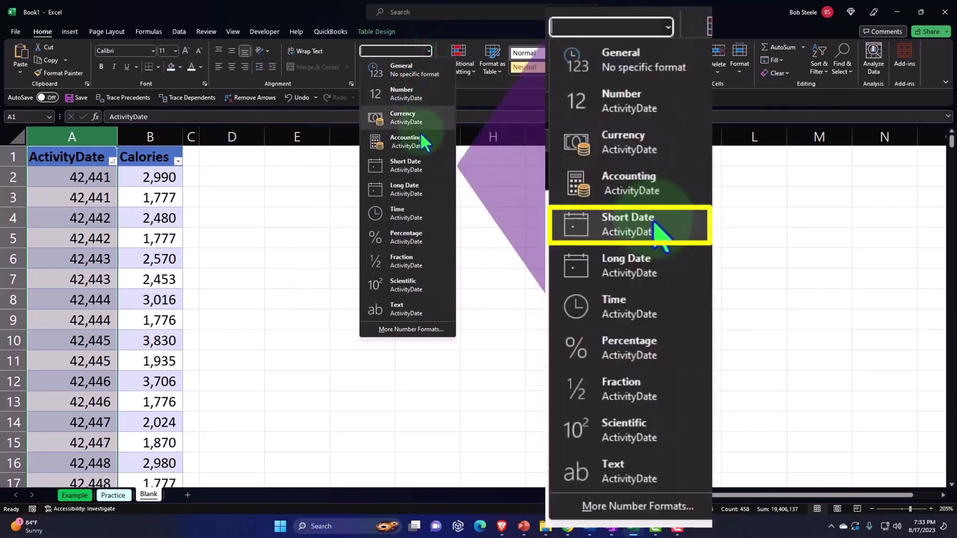
left_click(420, 166)
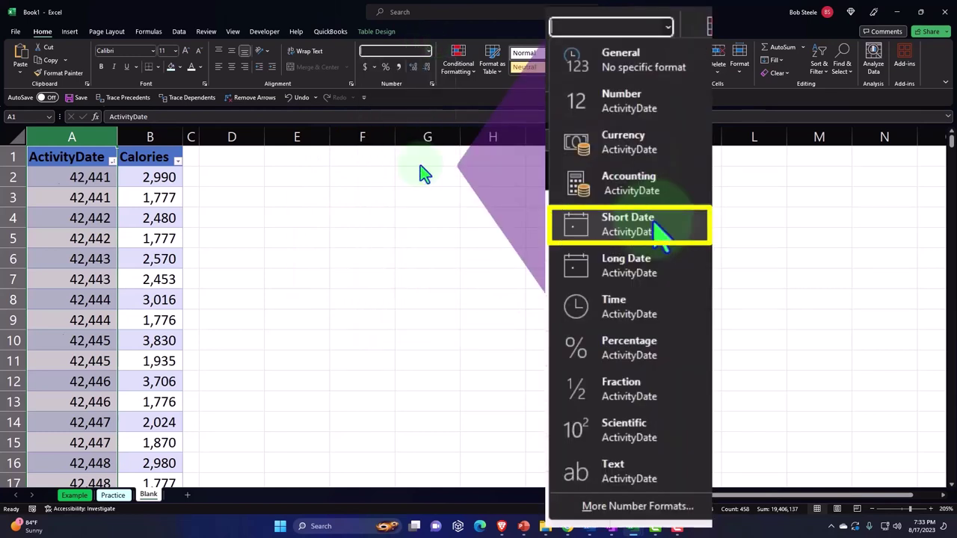
left_click(421, 191)
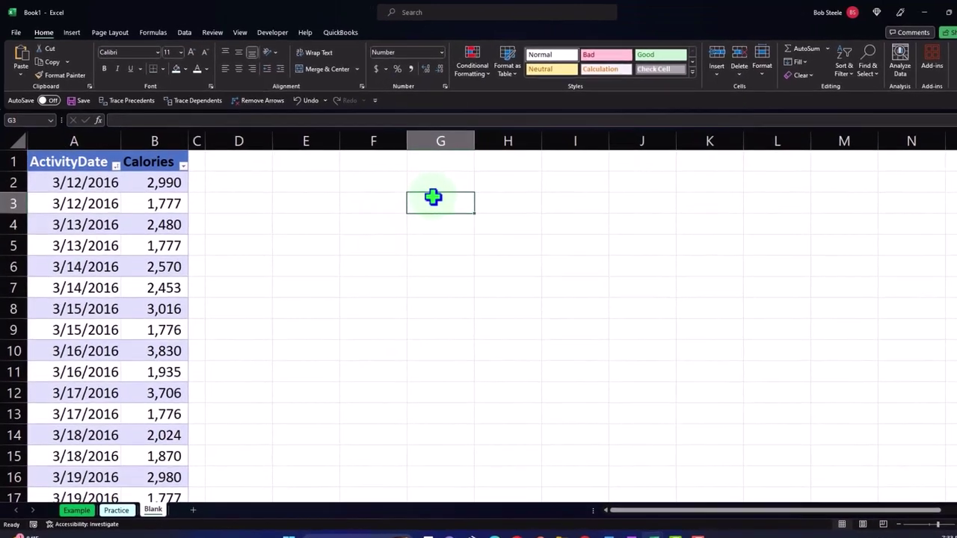
left_click(165, 161)
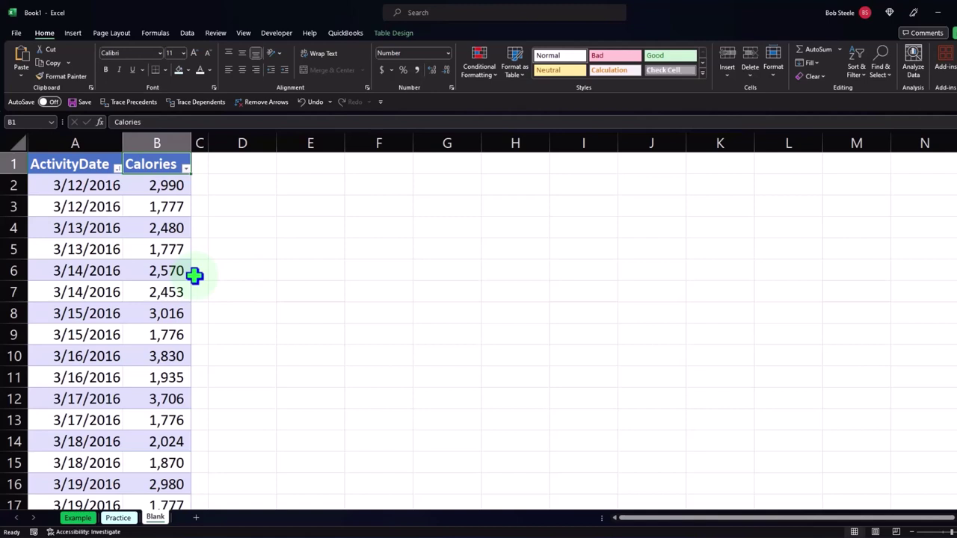
left_click(163, 152)
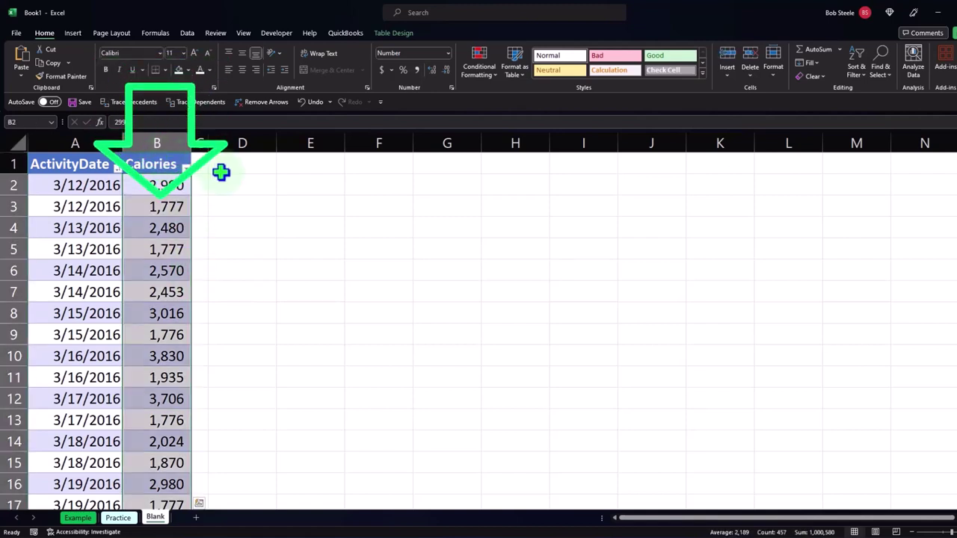
Enter the label "Avarerage -Mean" in cell D1 and widen column D to fit it.
left_click(220, 172)
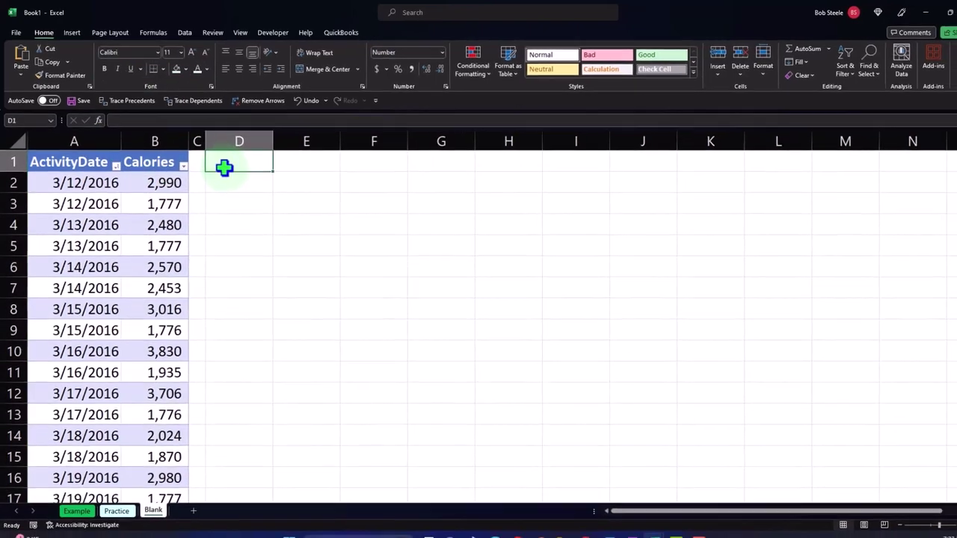
type("Av")
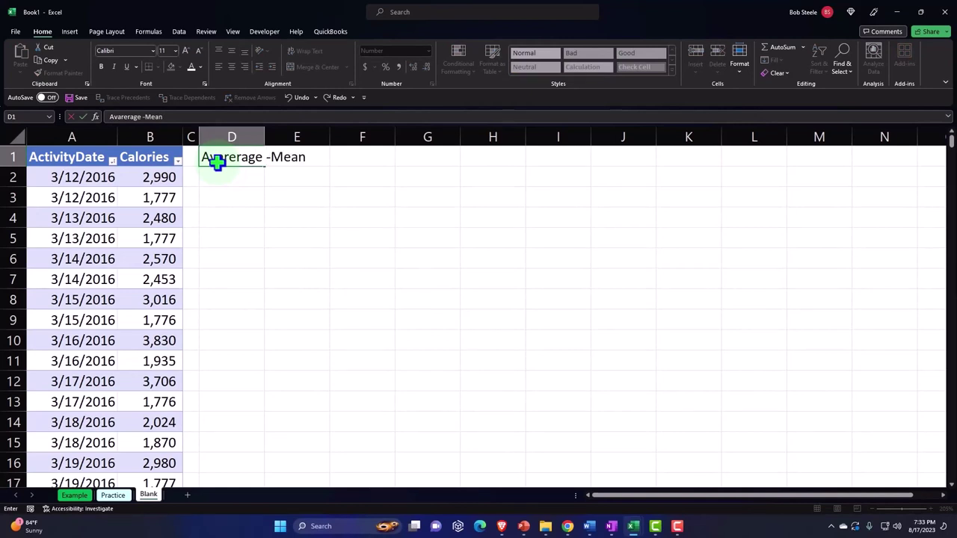
type("arerage -Mean")
key("Tab")
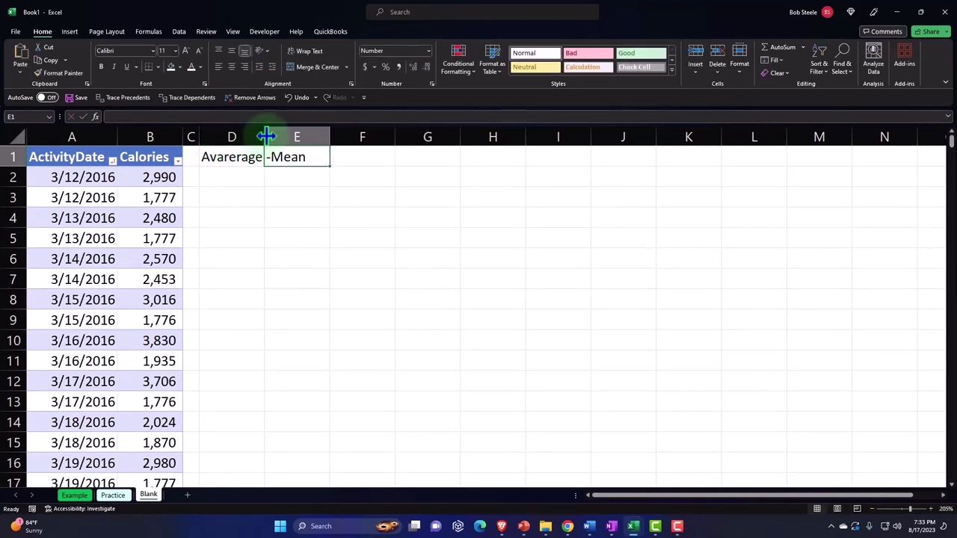
left_click_drag(266, 137, 320, 136)
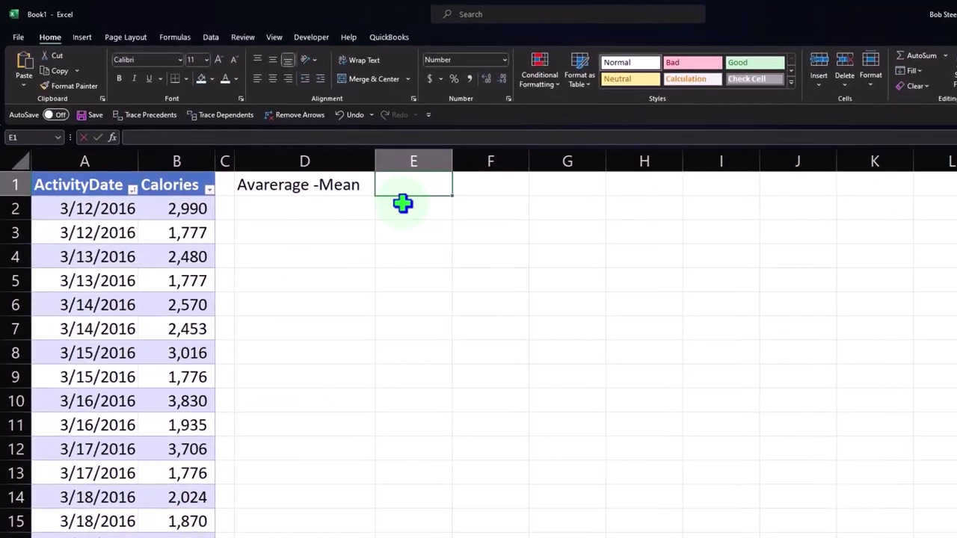
Calculate the average of the table's Calories column in cell E1 with the AVERAGE function.
type("=averate")
key("BackSpace")
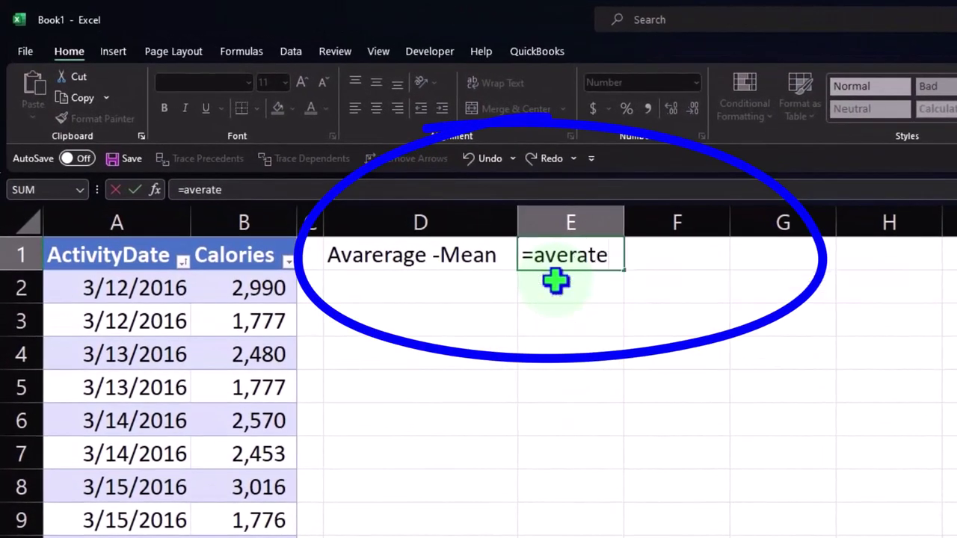
key("BackSpace")
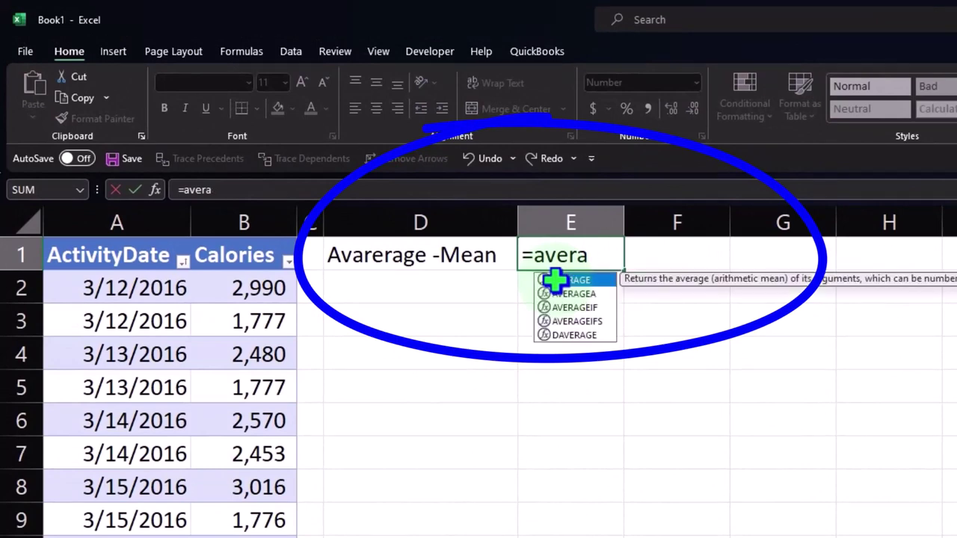
double_click(554, 280)
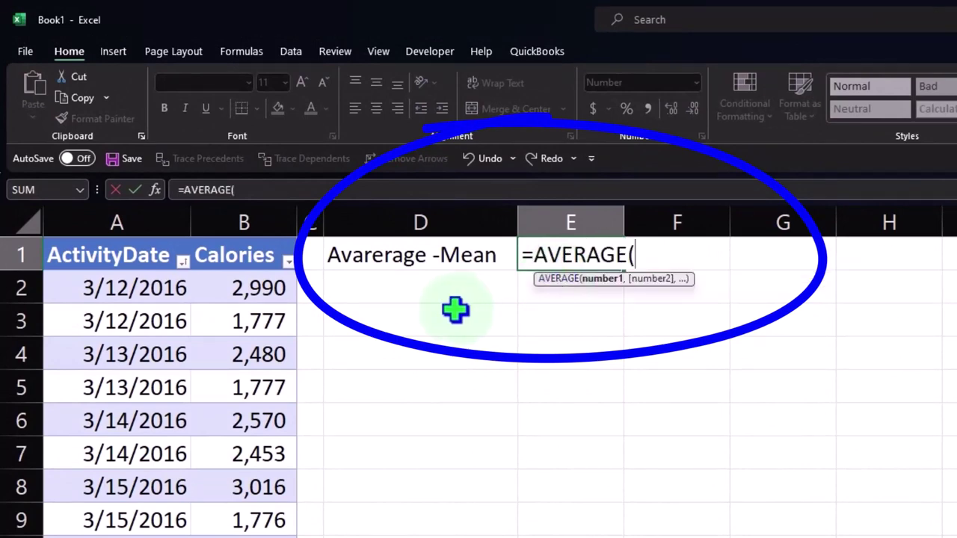
left_click(246, 234)
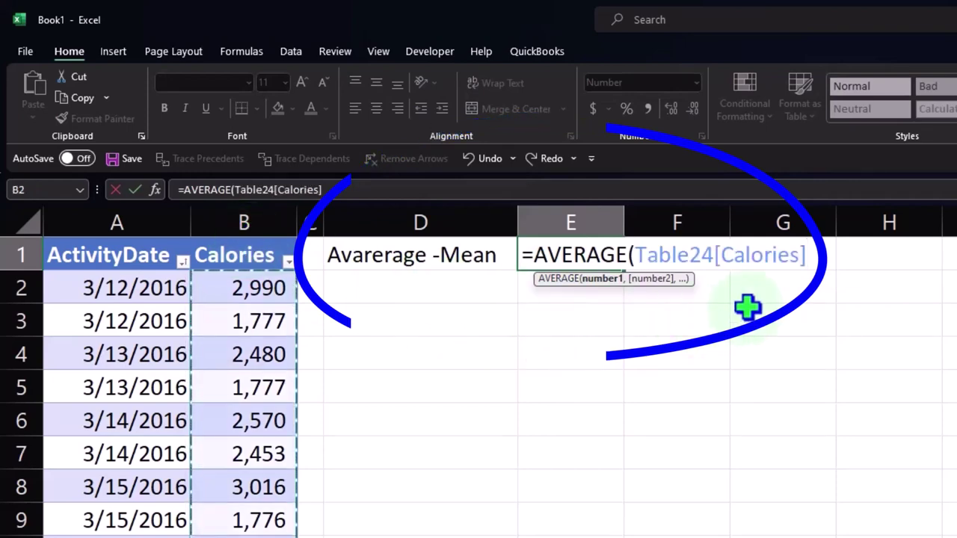
key("Return")
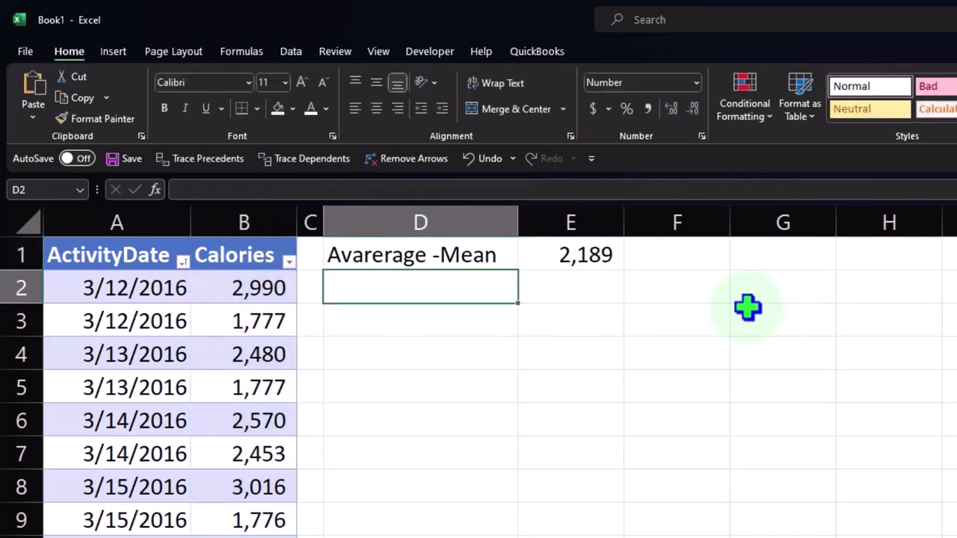
Label cell D2 "Median" and calculate the median of the table's Calories column in E2 with the MEDIAN function.
type("Median")
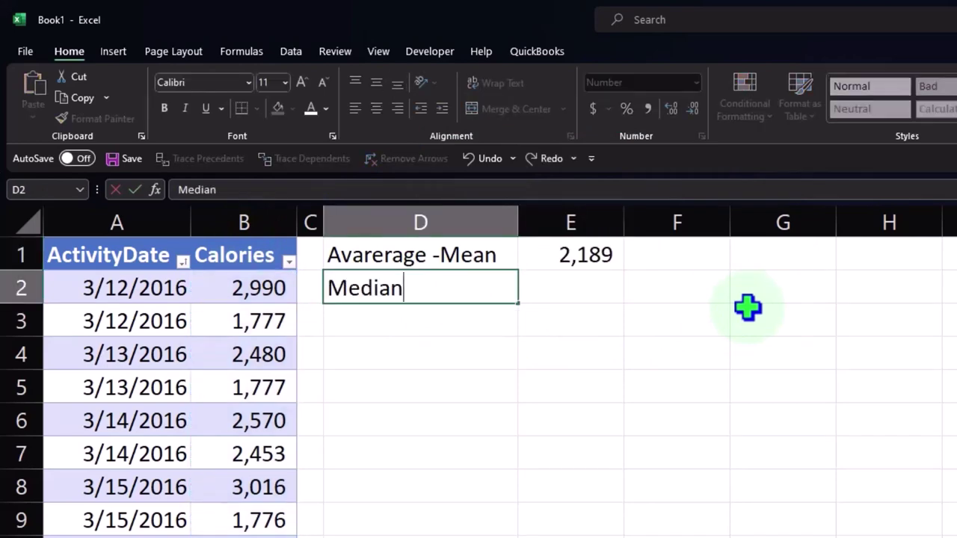
key("Tab")
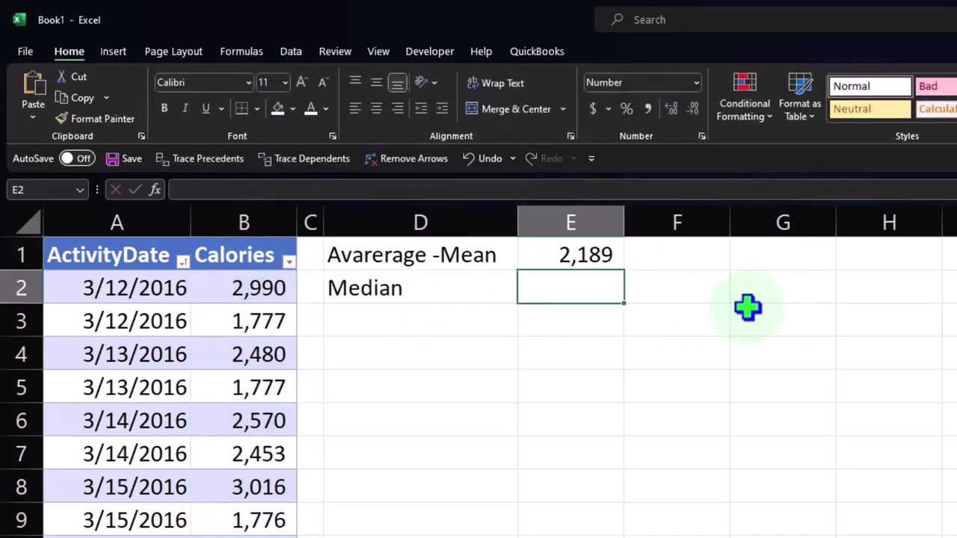
type("=me")
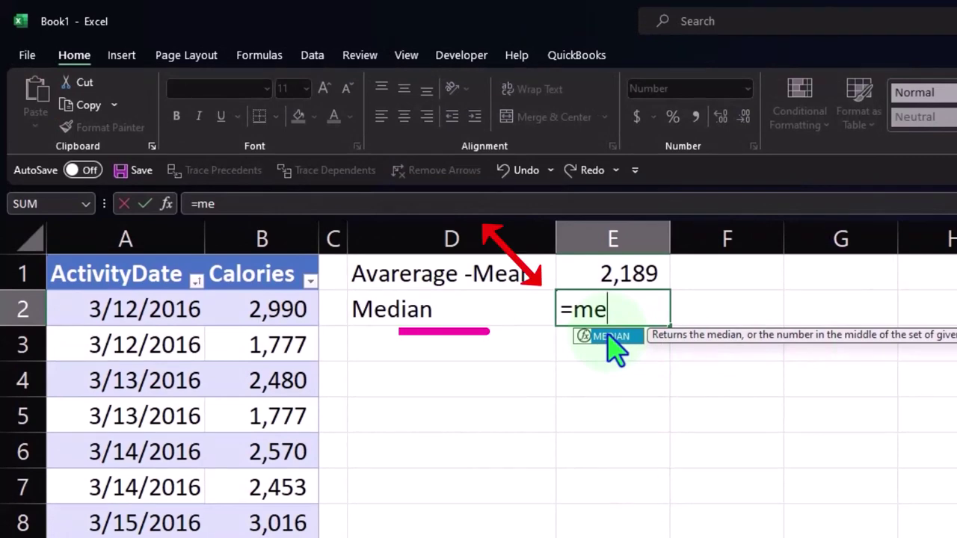
double_click(611, 337)
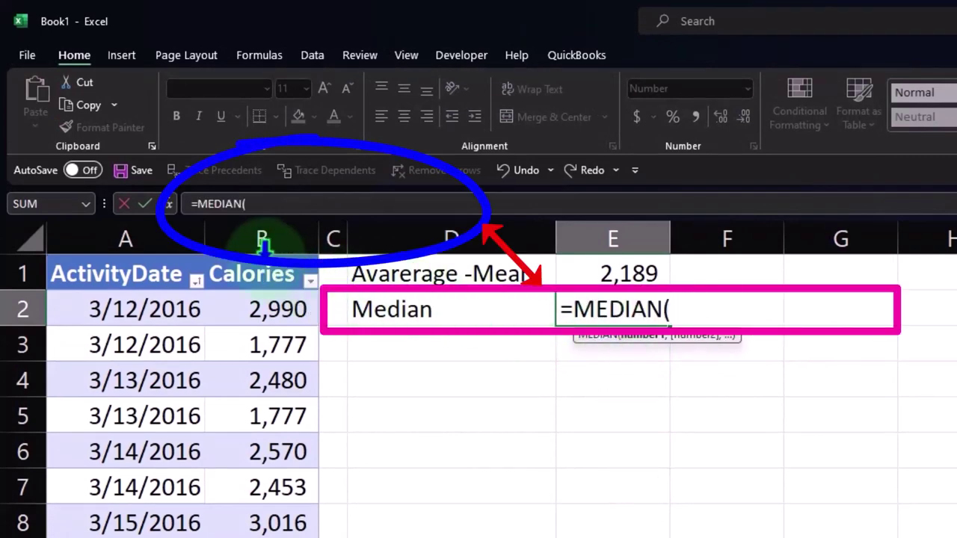
left_click(263, 256)
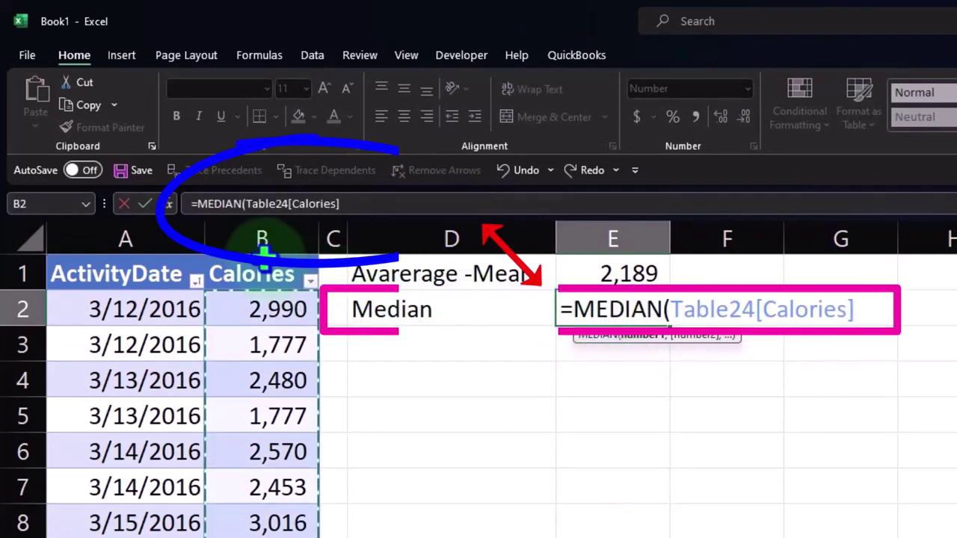
key("Return")
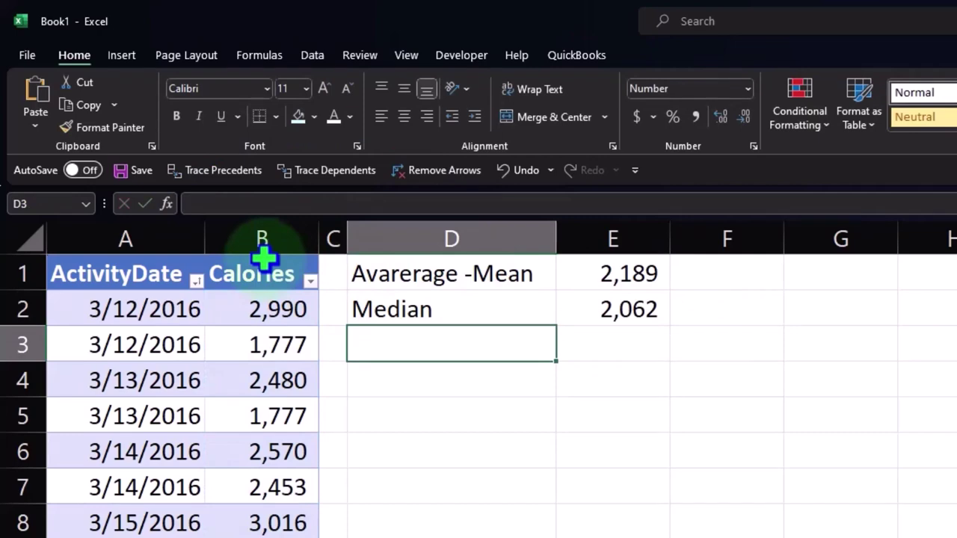
Label cell D3 "Max" and calculate the maximum of the table's Calories column in E3 with the MAX function.
type("M")
key("BackSpace")
key("BackSpace")
type("Ma")
key("Tab")
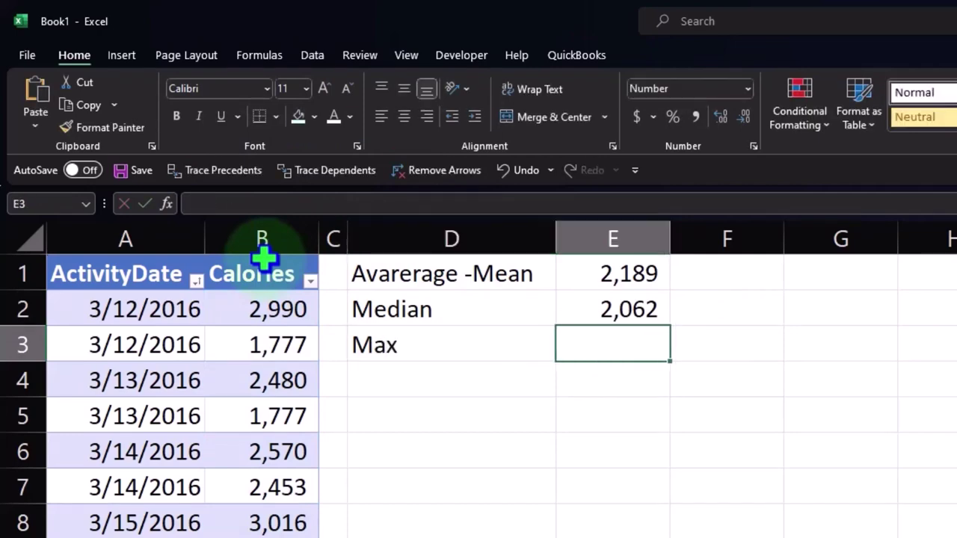
type("=")
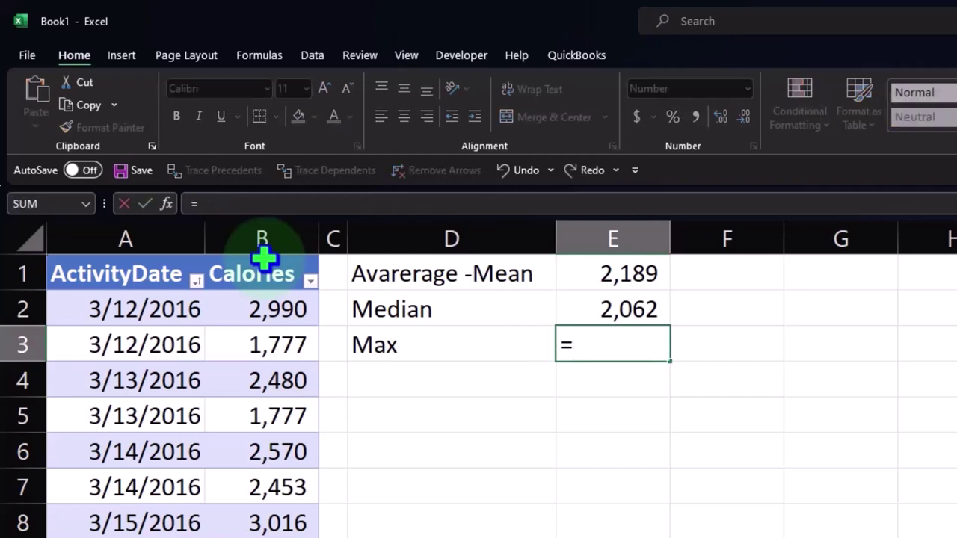
type("max")
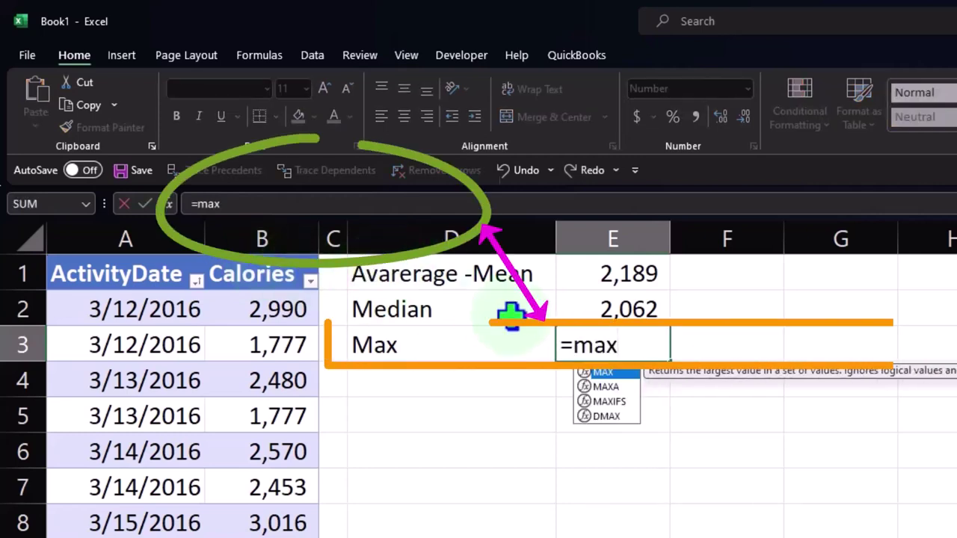
double_click(583, 373)
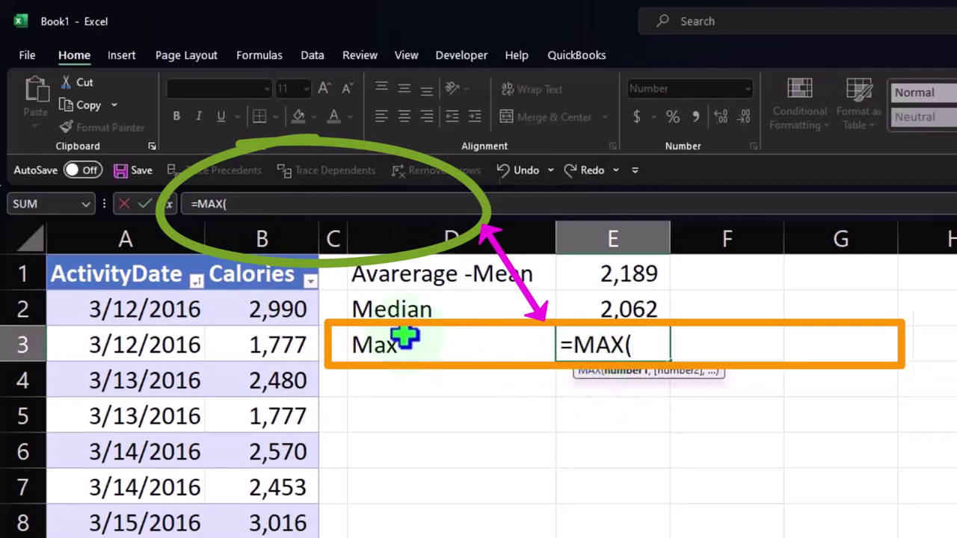
left_click(271, 266)
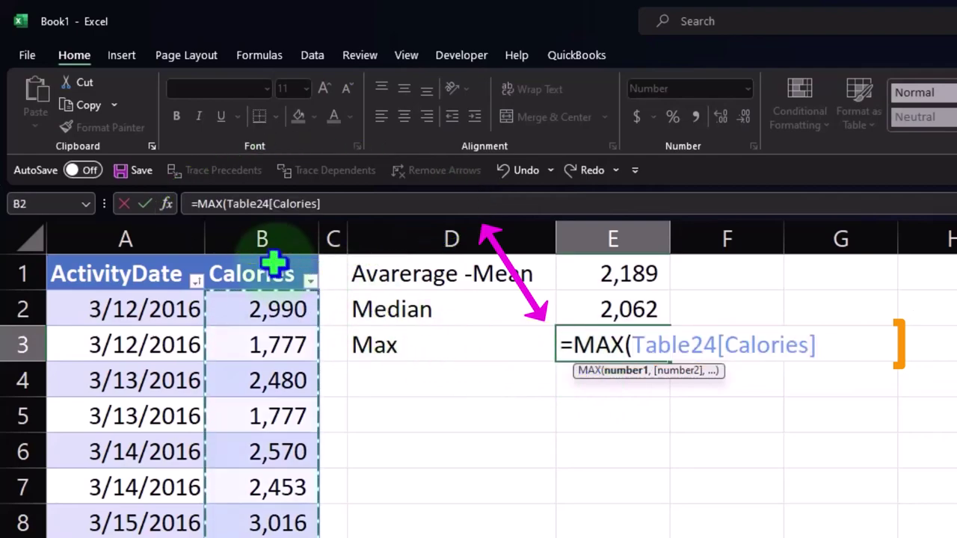
key("Return")
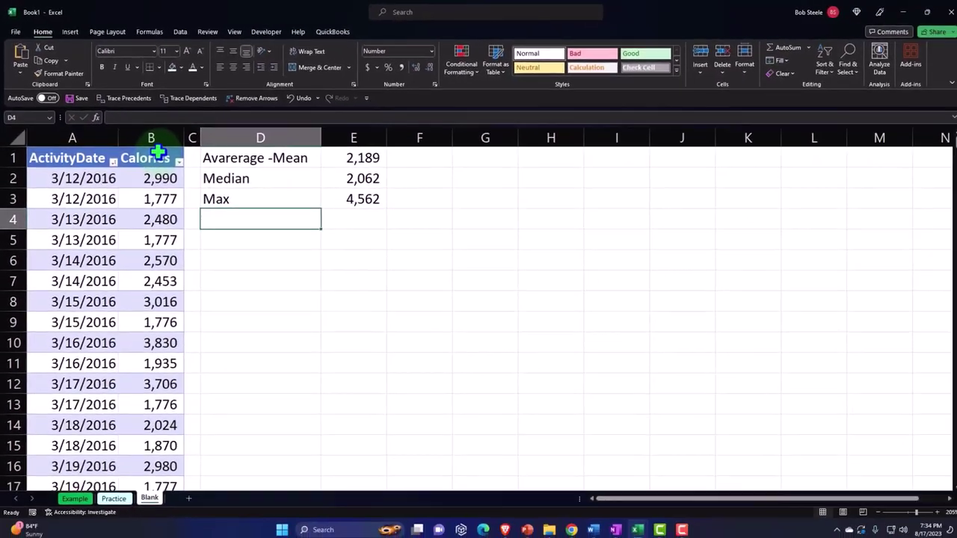
Label cell D4 "Min" and calculate the minimum of the table's Calories column in E4 with the MIN function.
type("Min")
key("Tab")
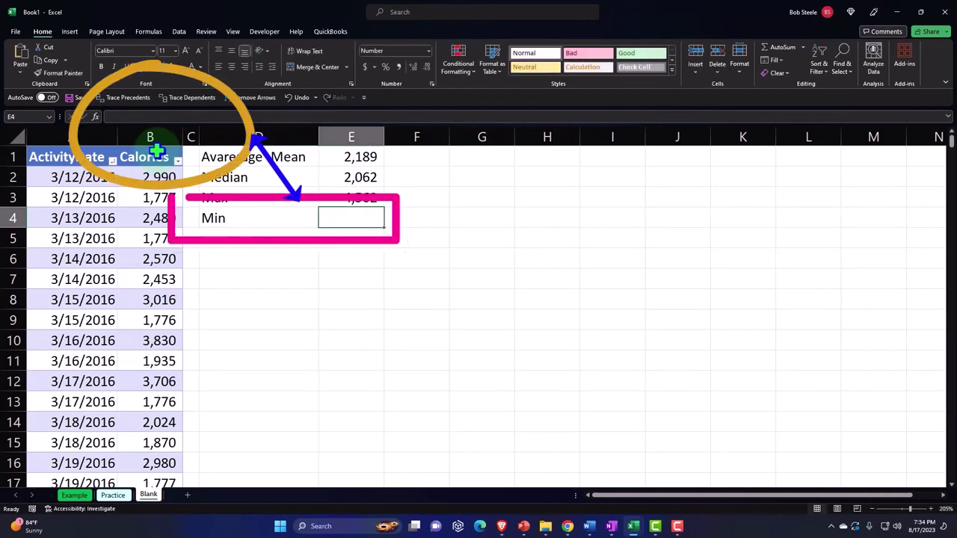
type("=")
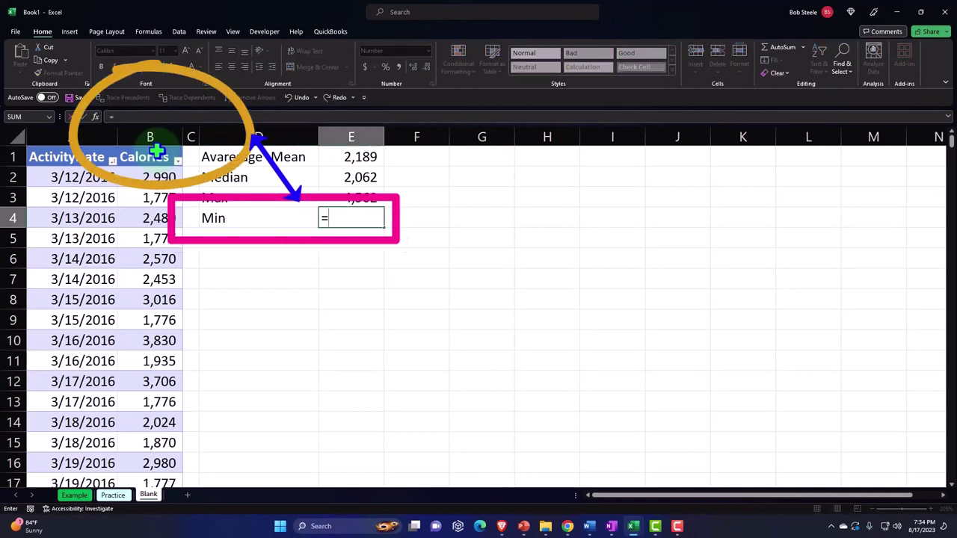
type("min")
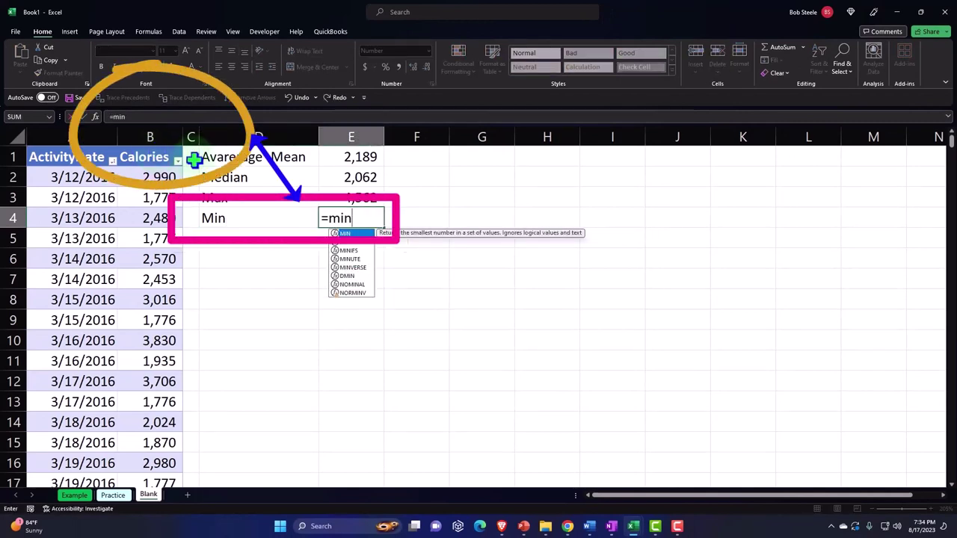
double_click(340, 233)
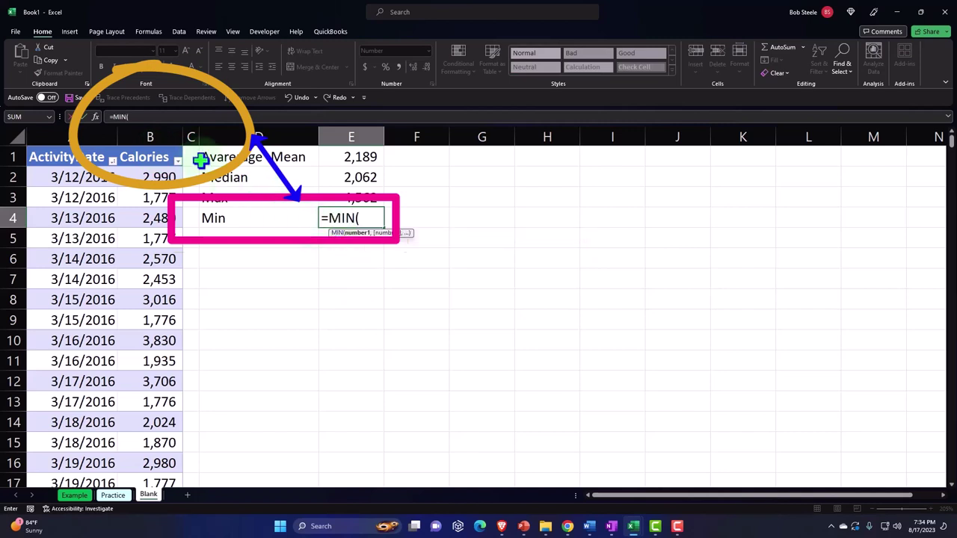
left_click(150, 145)
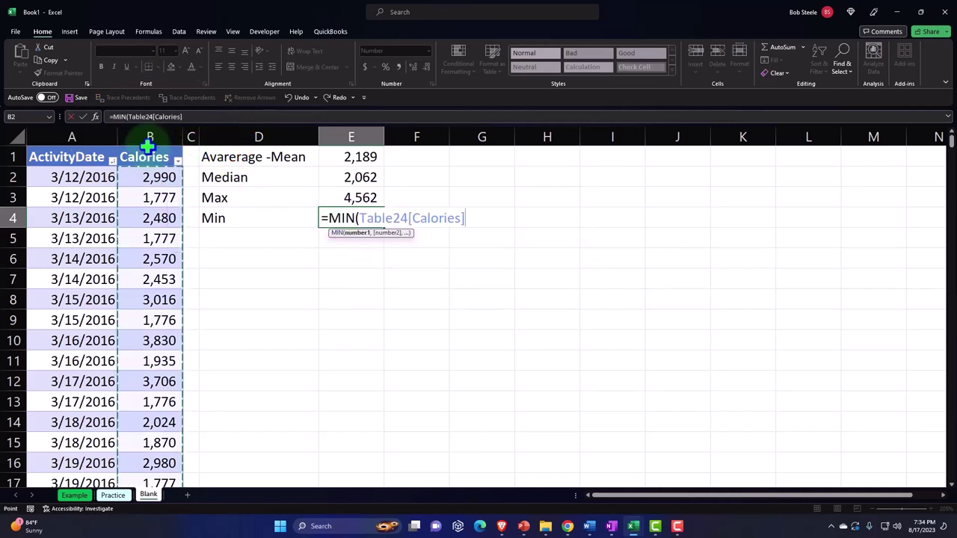
key("Return")
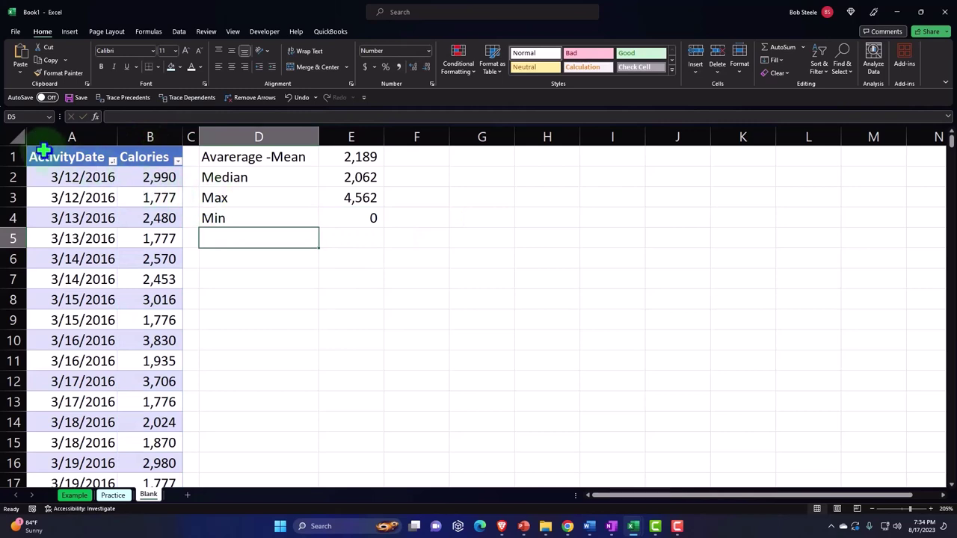
Make all cells of the Blank sheet bold.
left_click(18, 139)
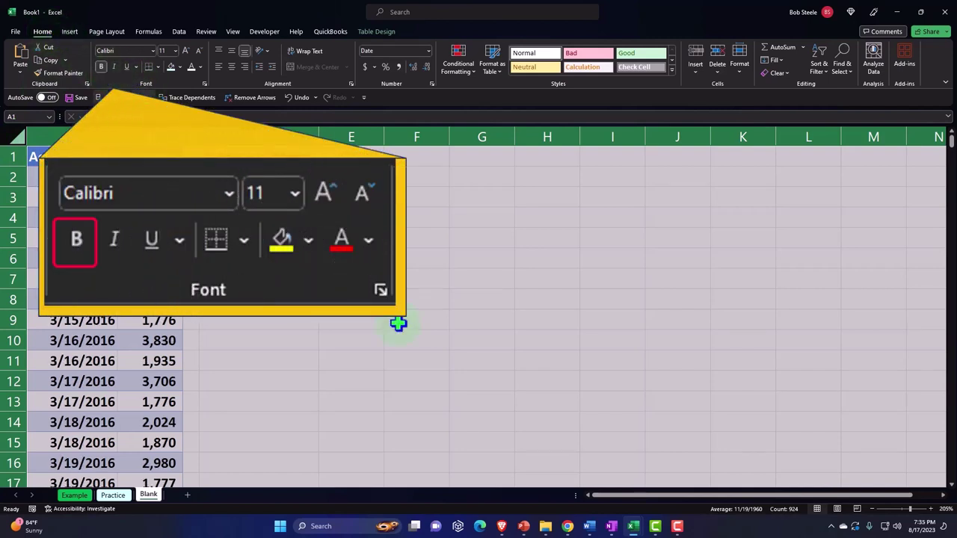
left_click(450, 356)
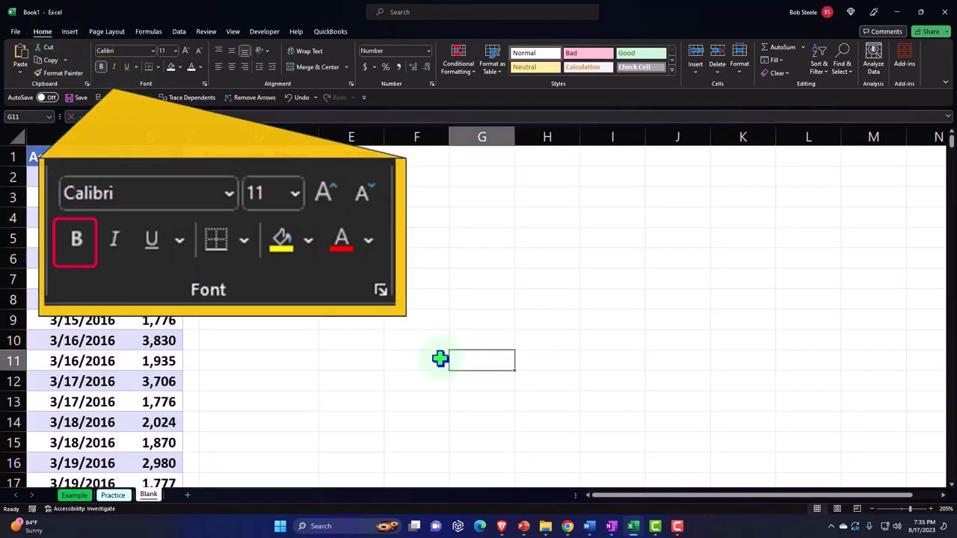
scroll(440, 358, "up", 1)
scroll(439, 359, "up", 1)
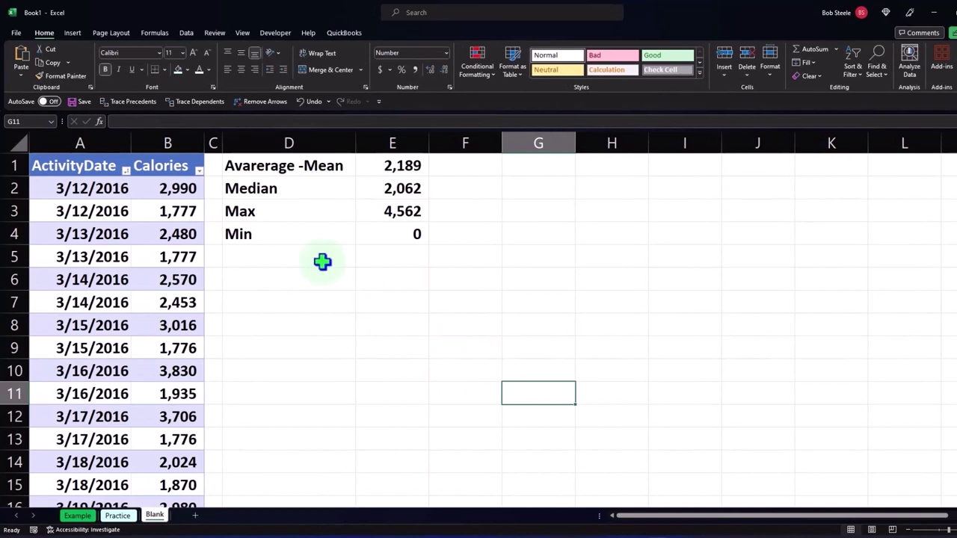
Insert a histogram of the table's Calories data below the summary statistics and delete its chart title.
left_click(173, 153)
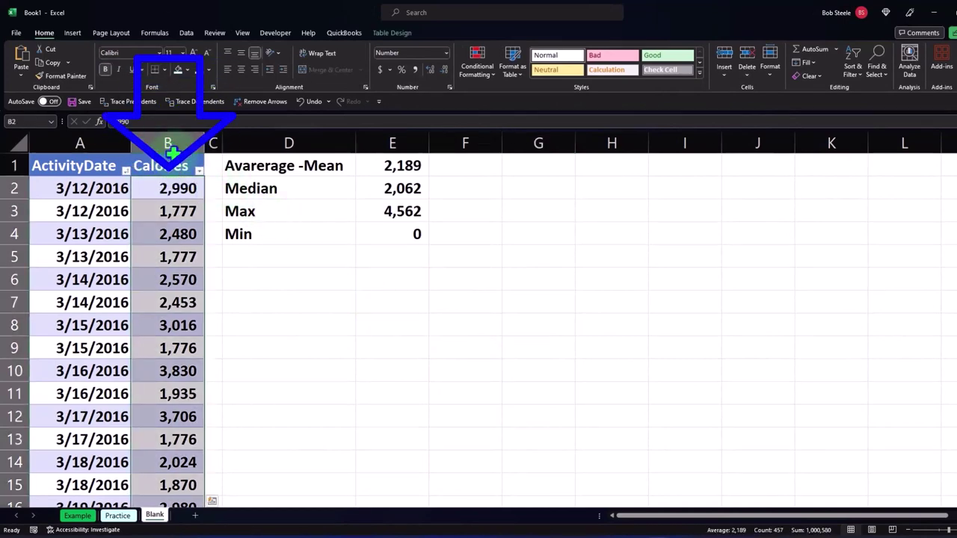
left_click(71, 33)
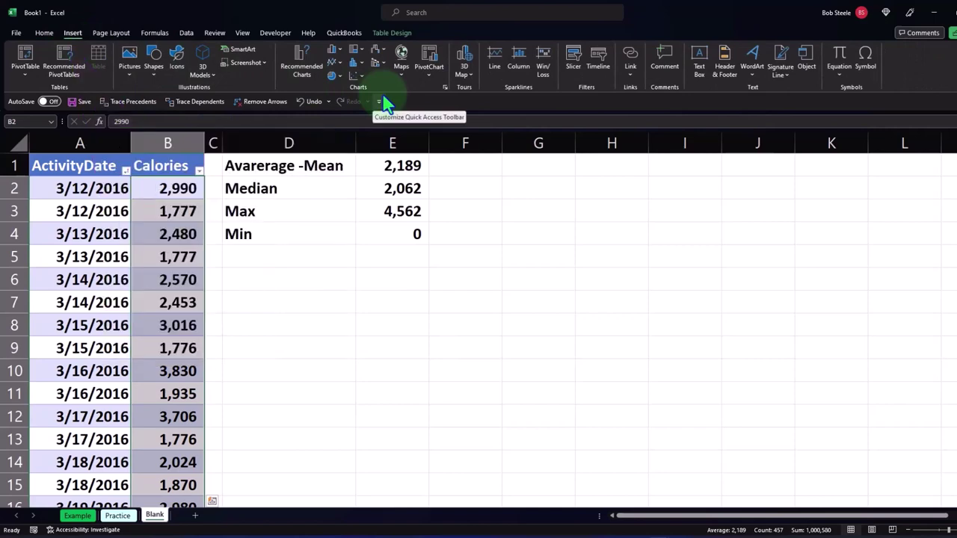
left_click(358, 59)
left_click(361, 94)
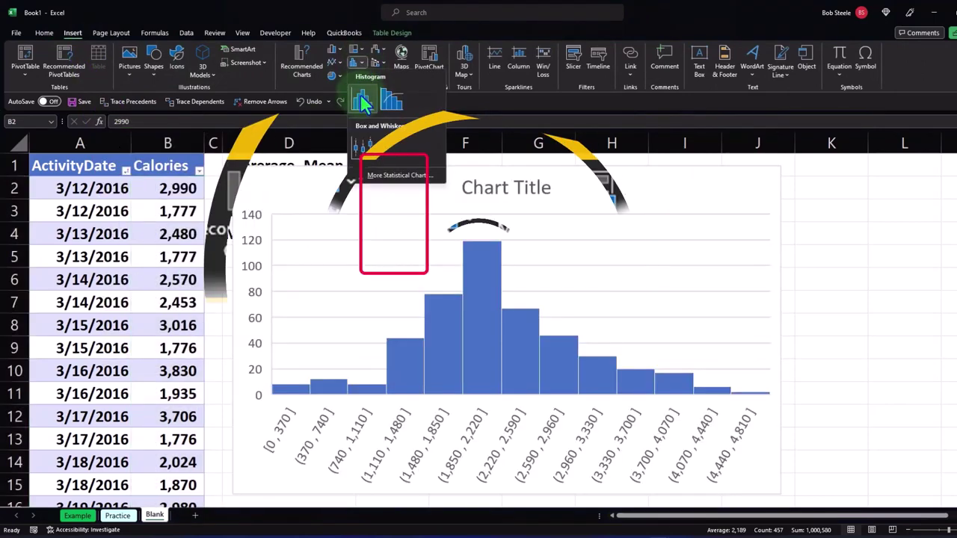
left_click_drag(295, 186, 283, 283)
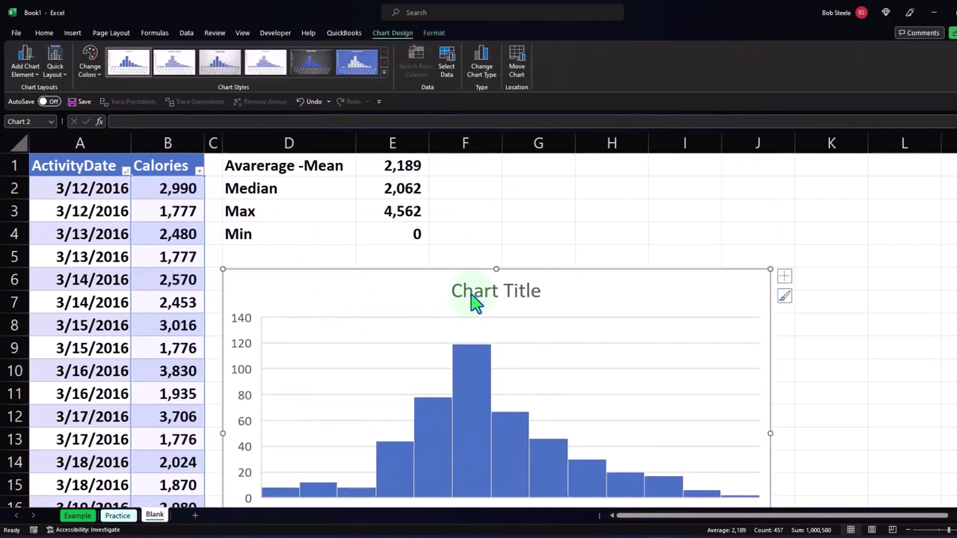
key("Delete")
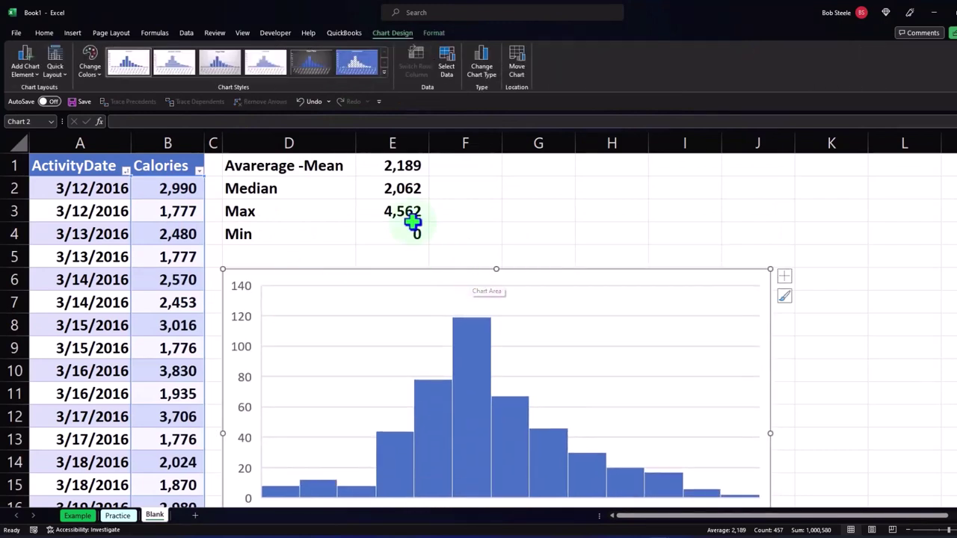
Fill the summary statistics in D1:E4 with a light blue from the standard colors.
left_click_drag(290, 160, 384, 232)
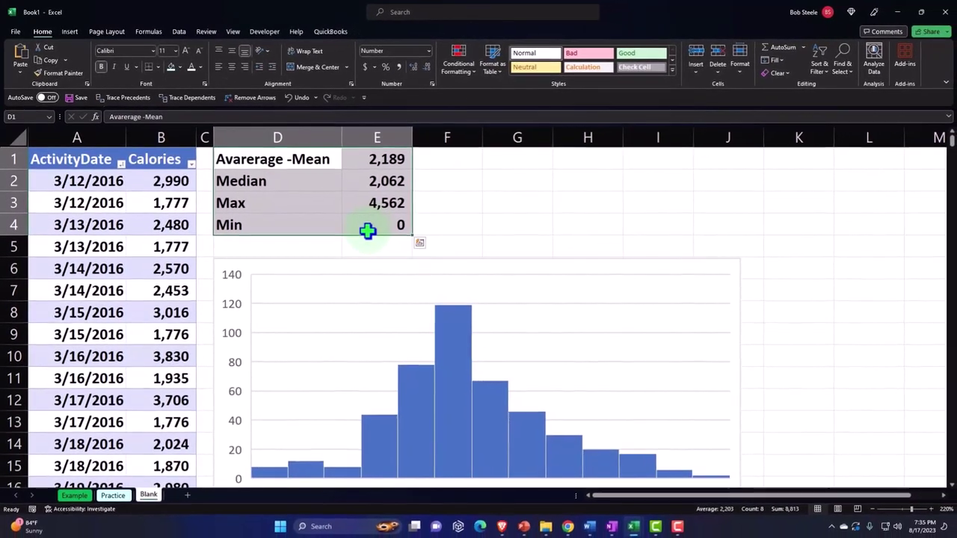
left_click(68, 32)
left_click(42, 31)
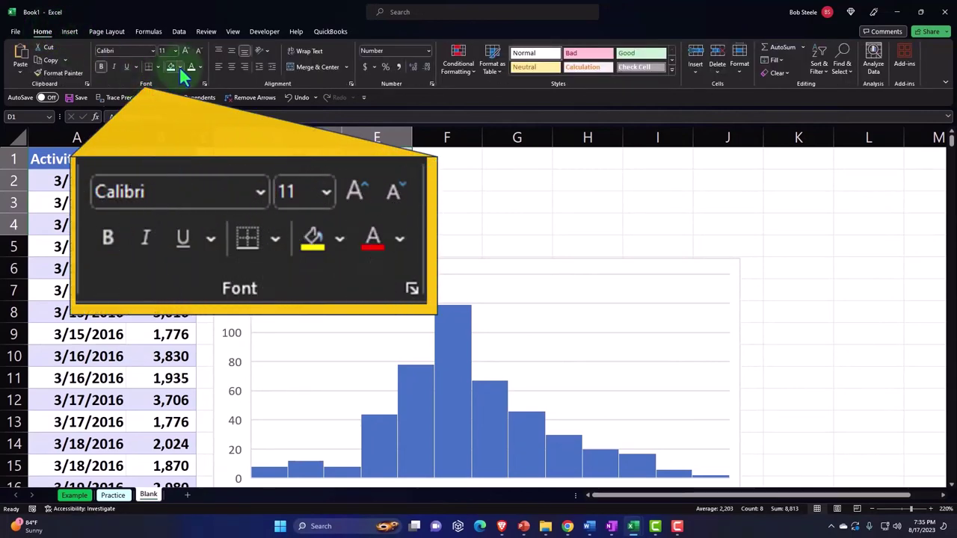
left_click(179, 67)
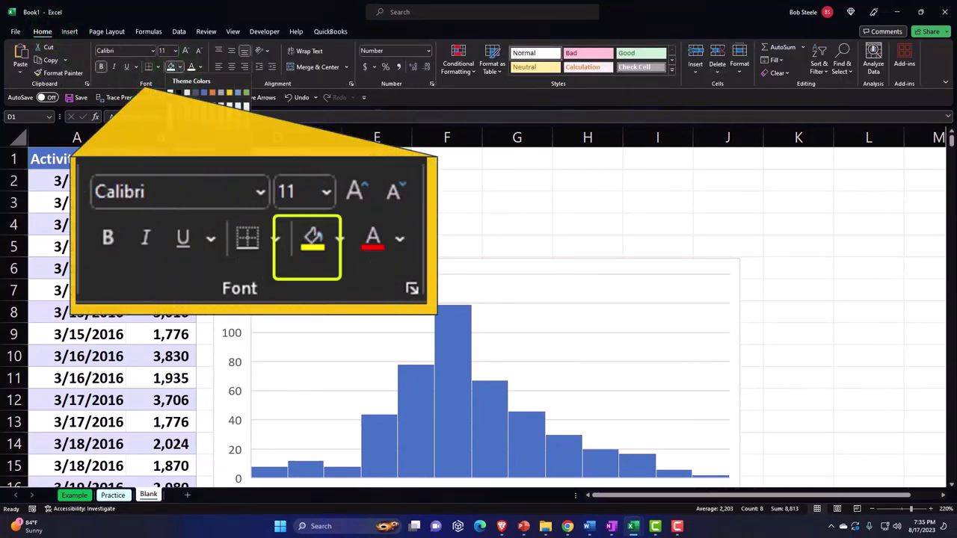
left_click(191, 226)
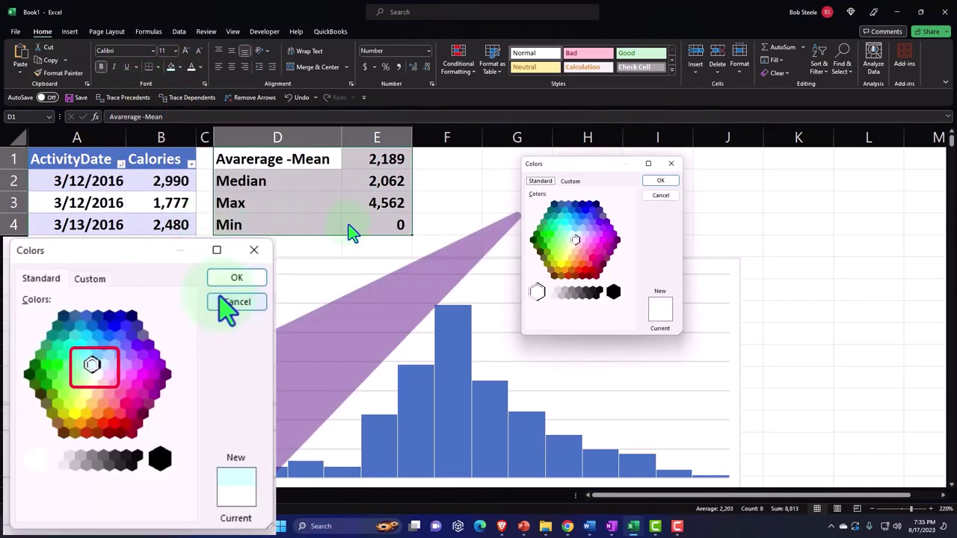
left_click(571, 234)
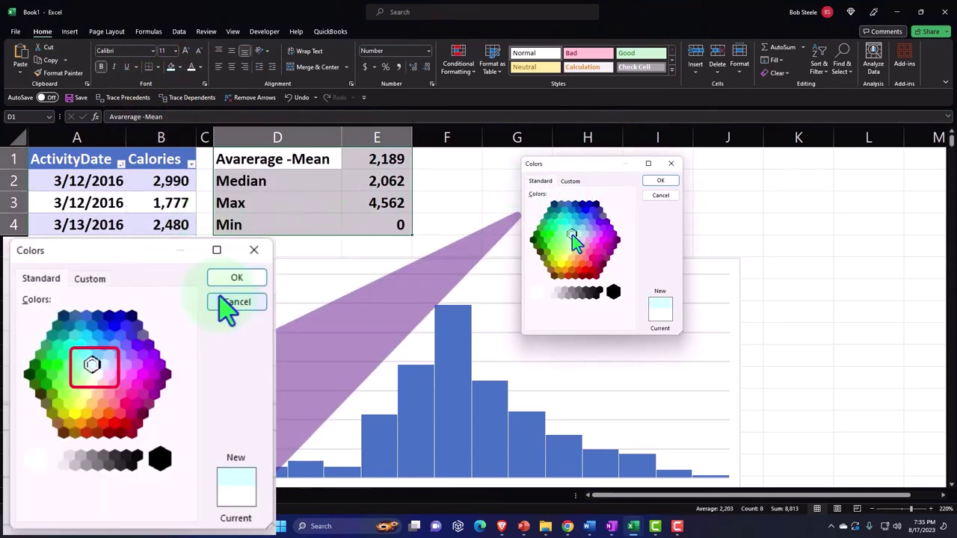
left_click(659, 182)
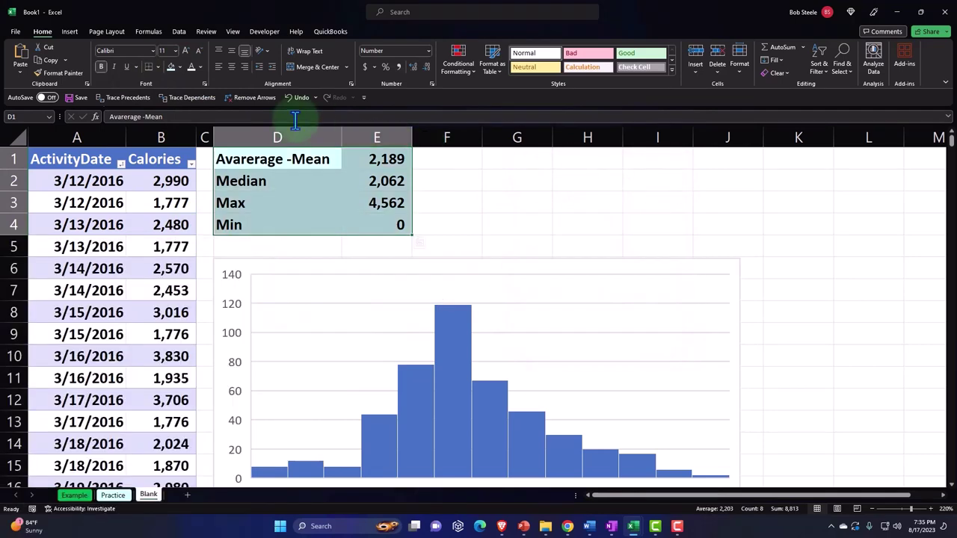
Apply All Borders to the summary statistics in D1:E4.
left_click(158, 68)
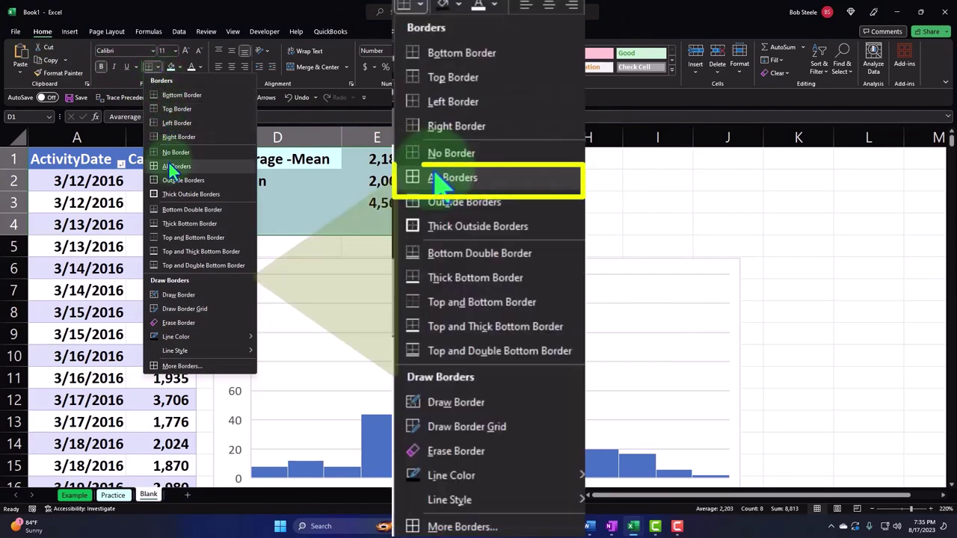
left_click(169, 165)
left_click(460, 196)
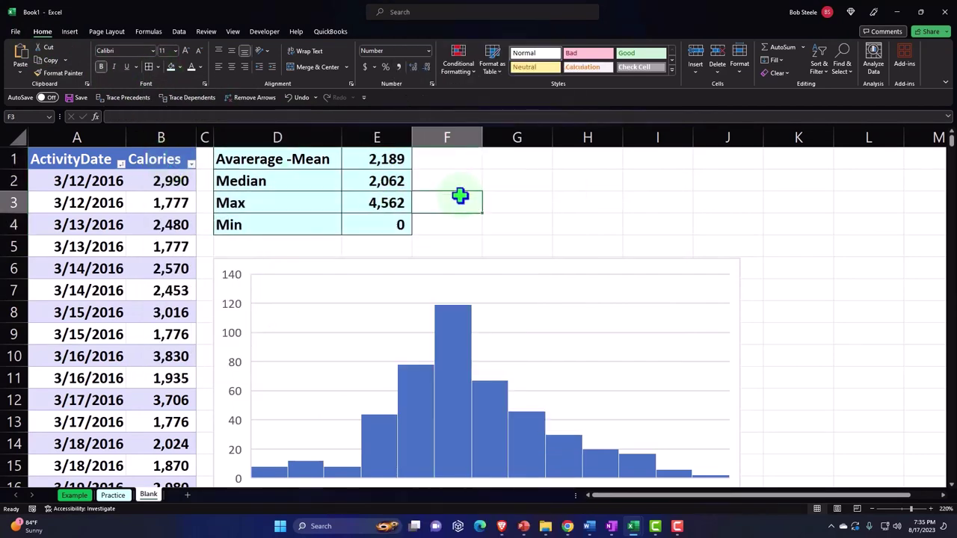
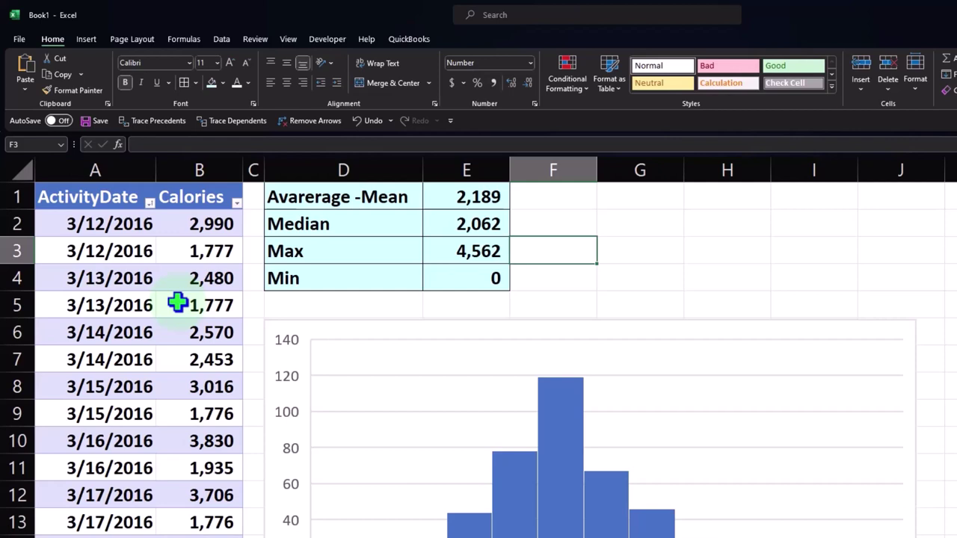
Copy the Calories column B and paste it as values only into column M, starting at M1.
left_click(214, 166)
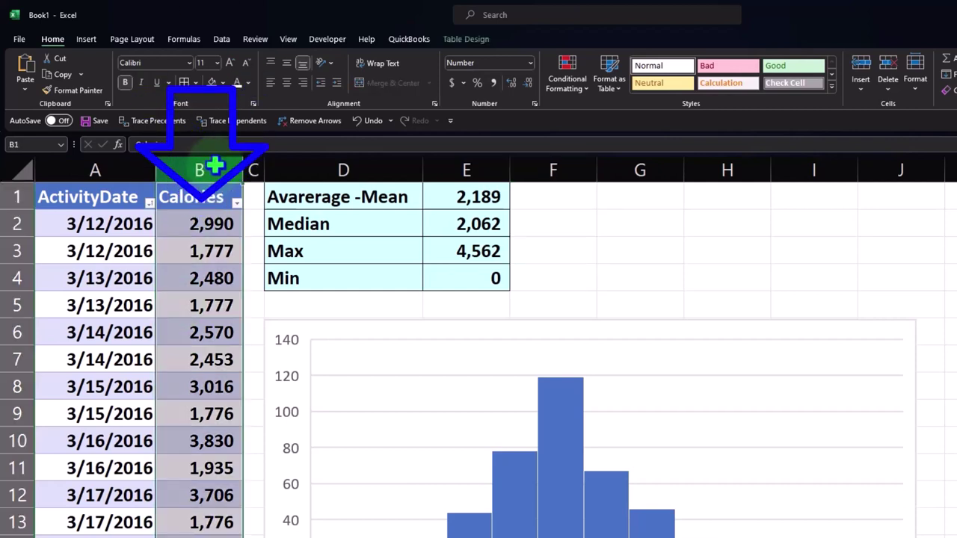
right_click(206, 228)
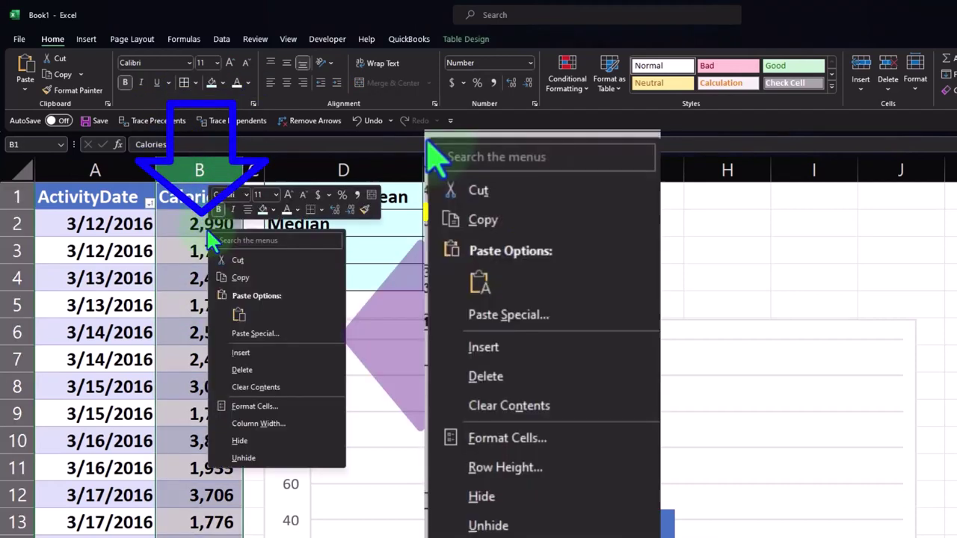
left_click(236, 278)
left_click(938, 278)
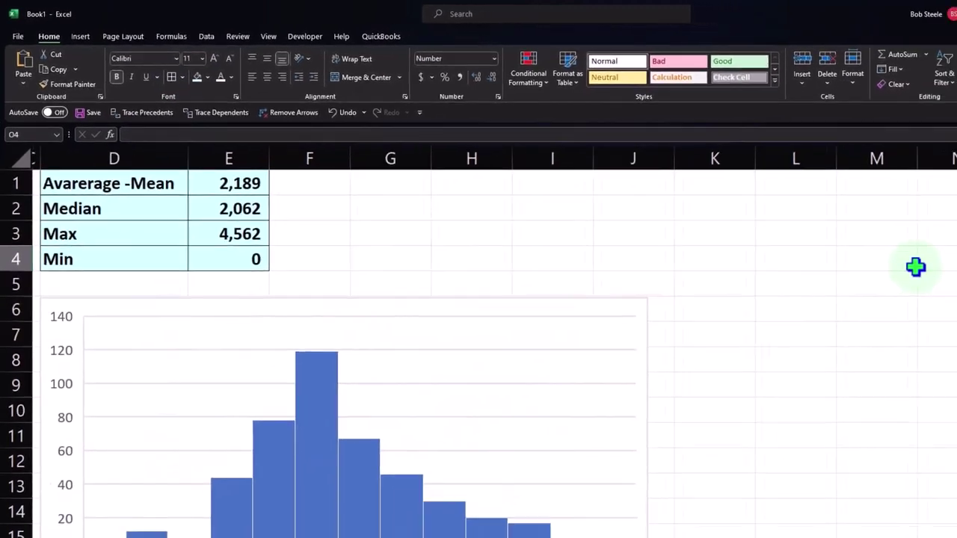
left_click(801, 228)
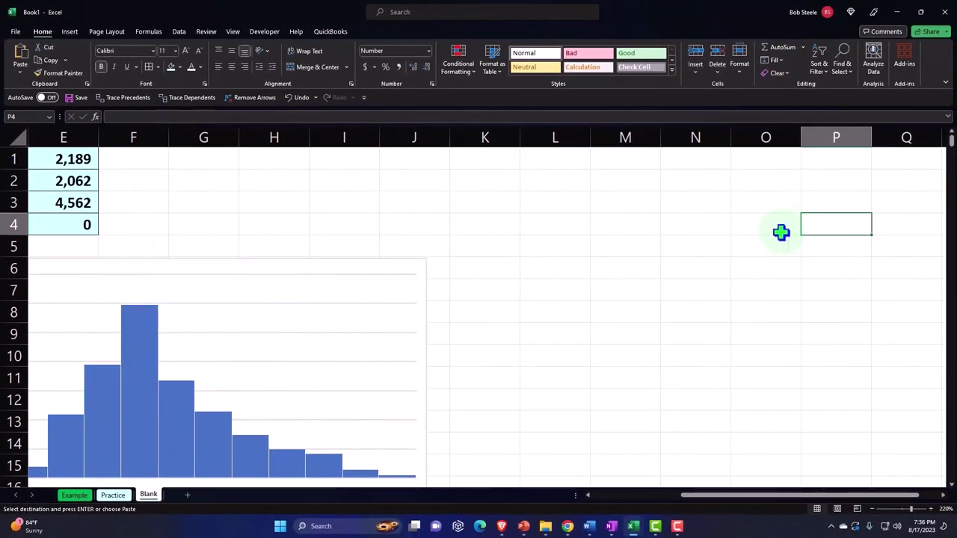
left_click(634, 155)
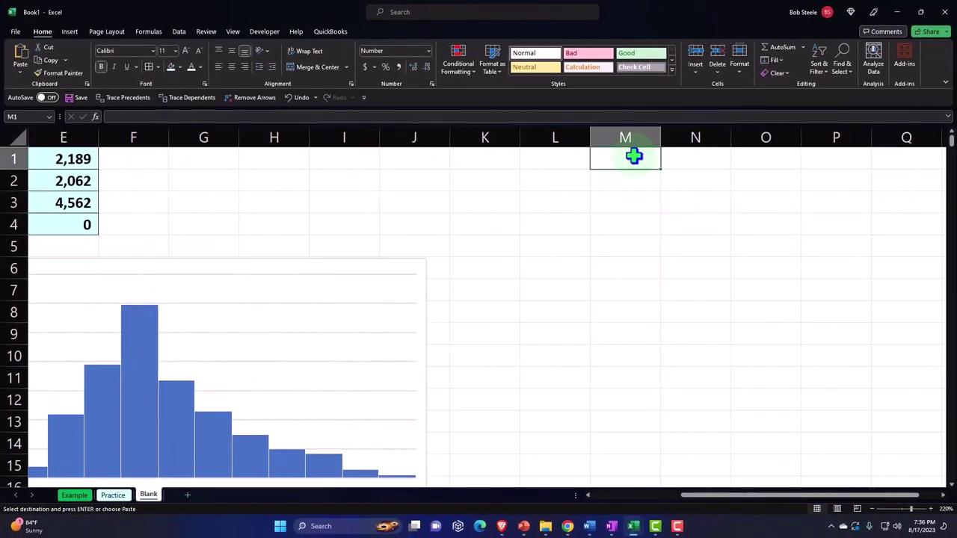
right_click(634, 155)
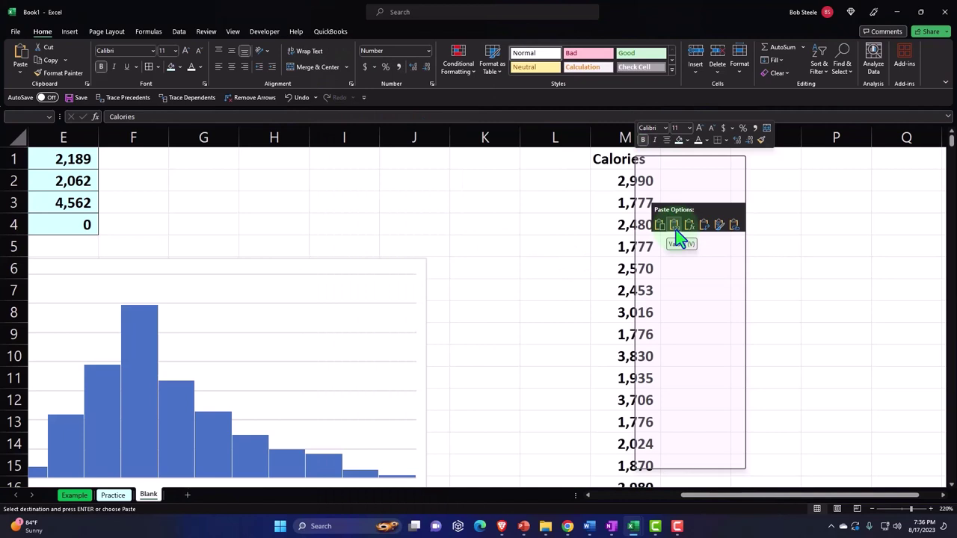
left_click(675, 229)
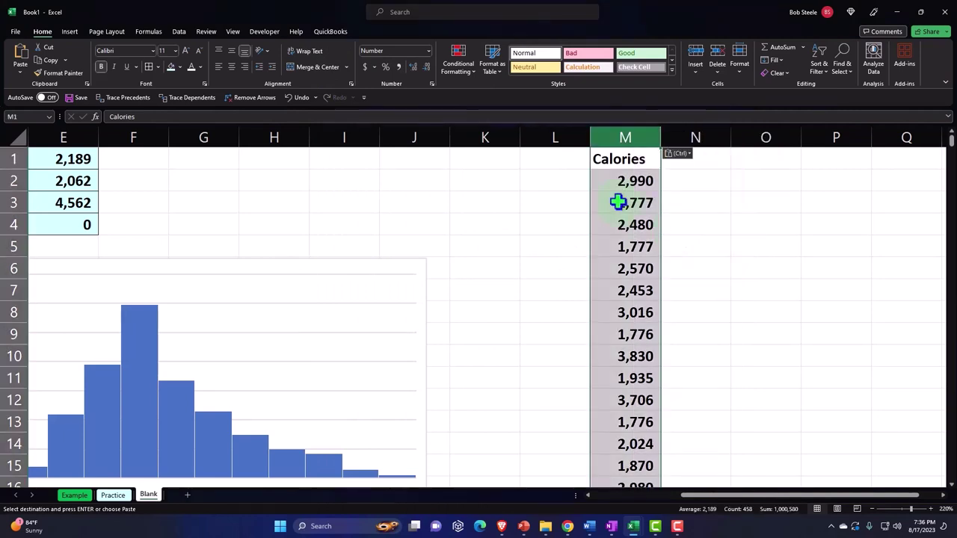
Enter the header Random in L1 and the formula =RAND() in L2.
left_click(552, 155)
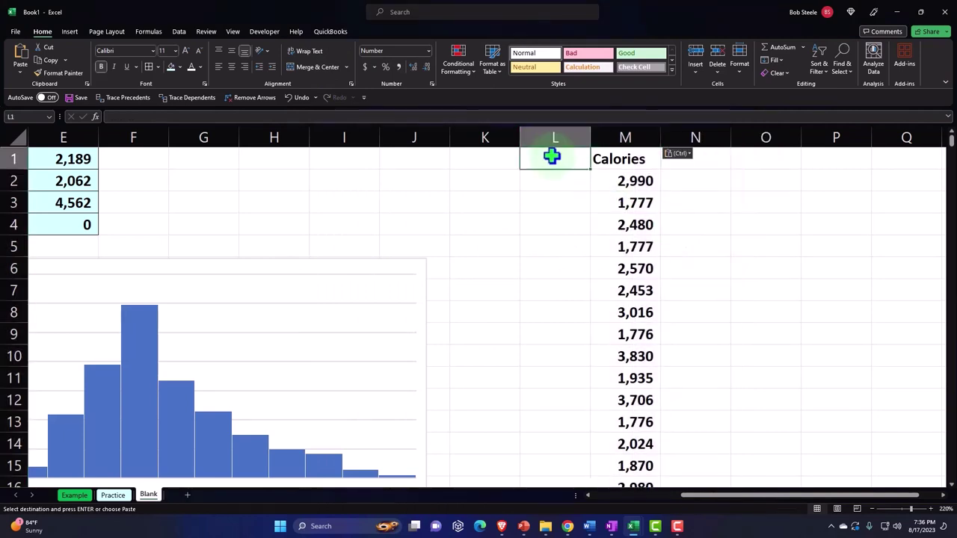
type("Random")
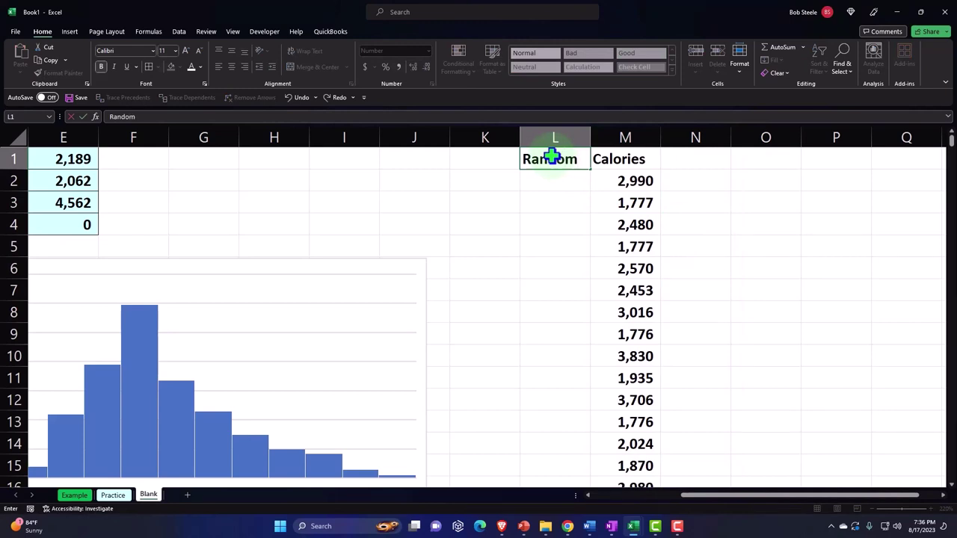
key("Return")
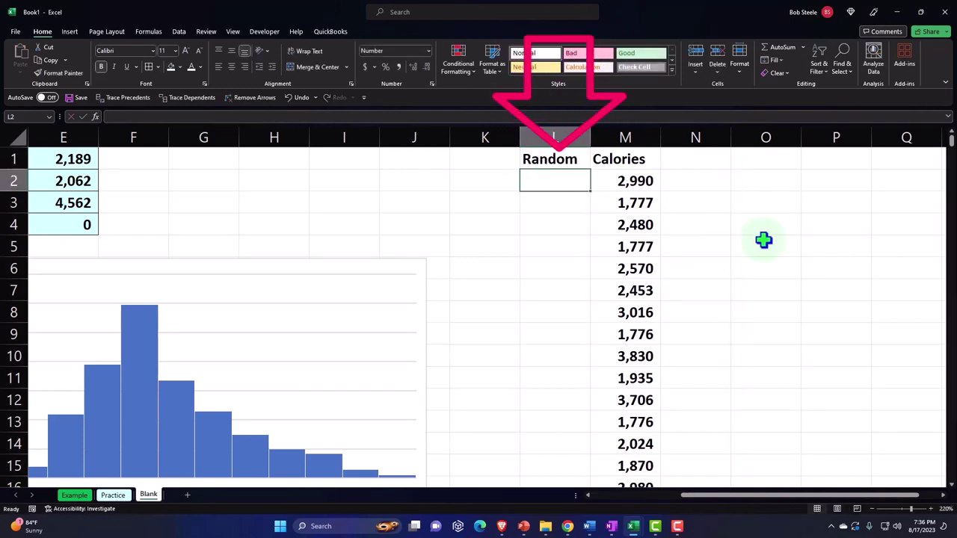
type("=rand")
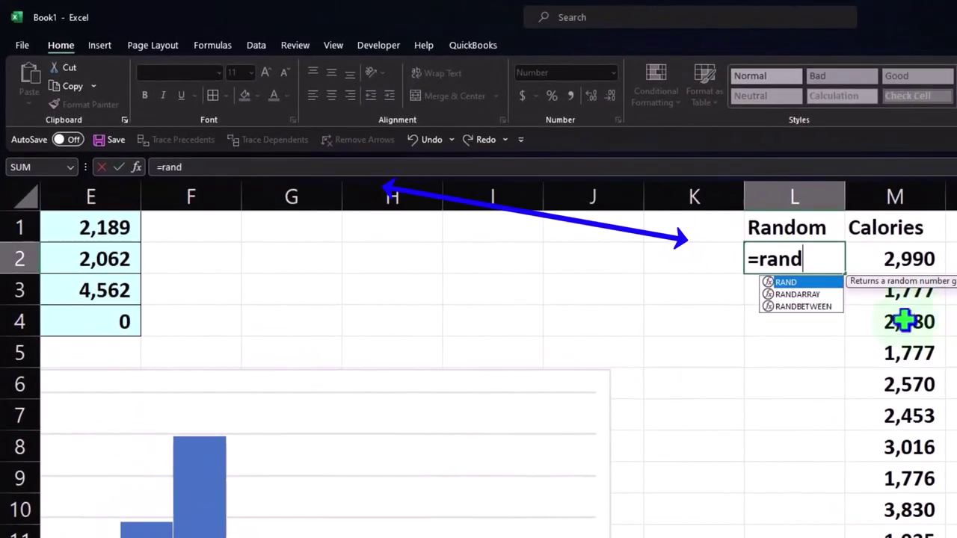
double_click(788, 282)
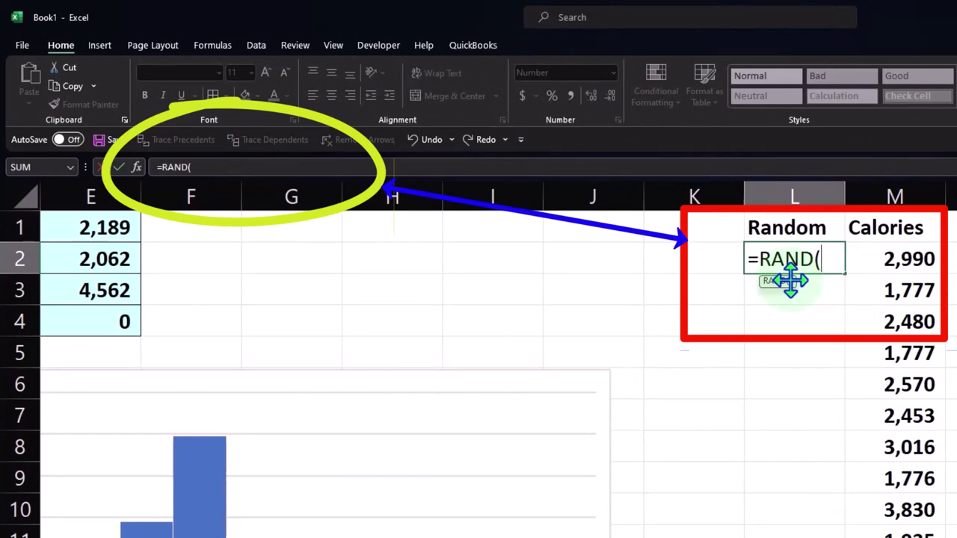
key("Return")
Format the random number in L2 to show six decimal places.
left_click(790, 259)
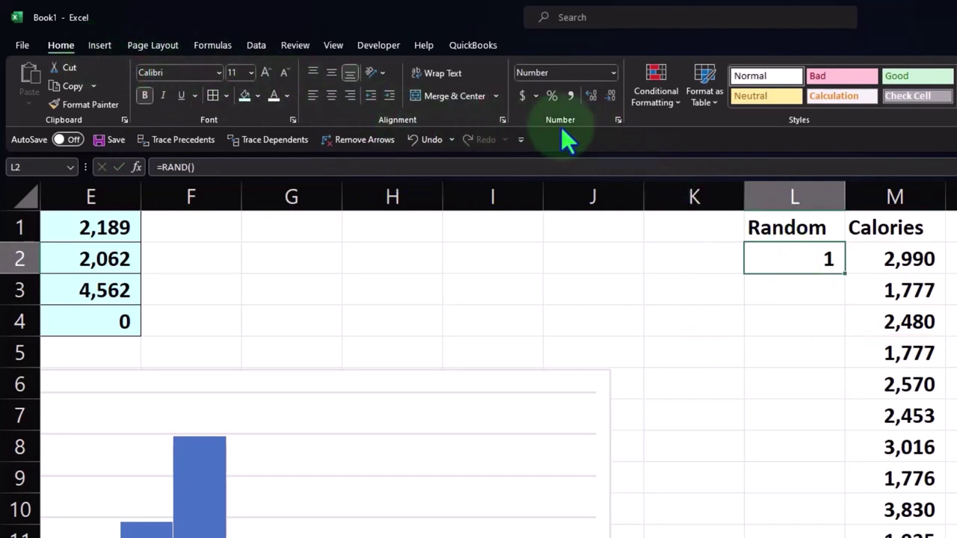
left_click(587, 95)
left_click(587, 95)
left_click(587, 96)
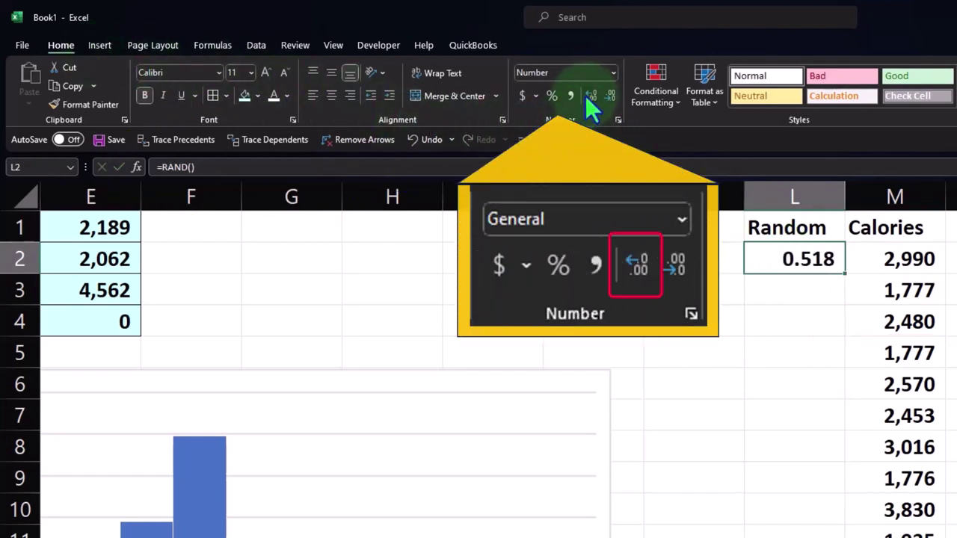
left_click(587, 95)
left_click(588, 96)
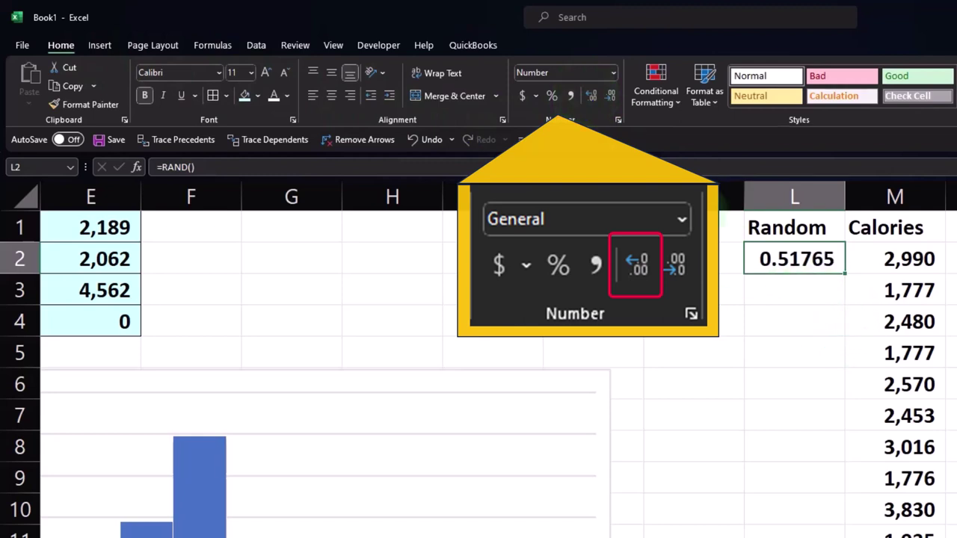
left_click(591, 97)
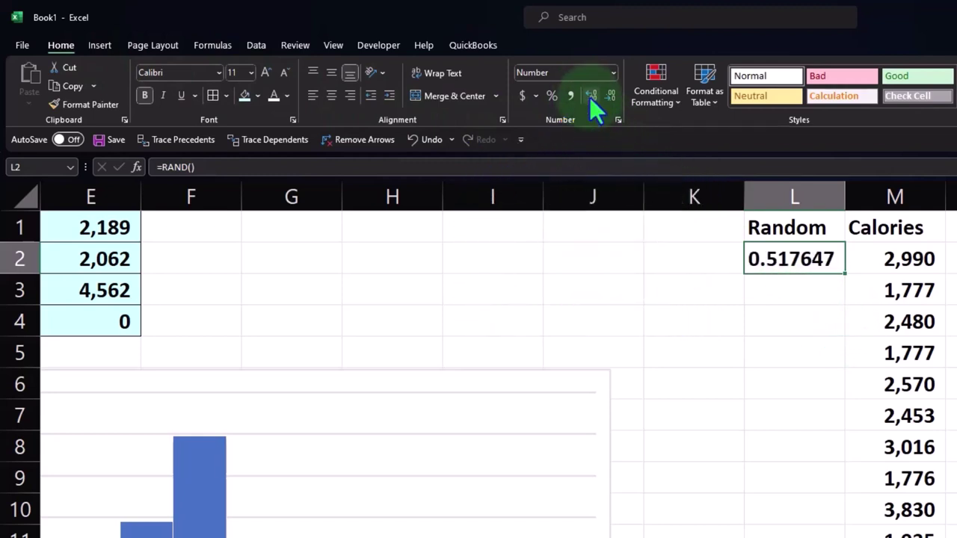
Fill the RAND formula from L2 down column L to the end of the adjacent Calories data and check the filled rows.
double_click(846, 274)
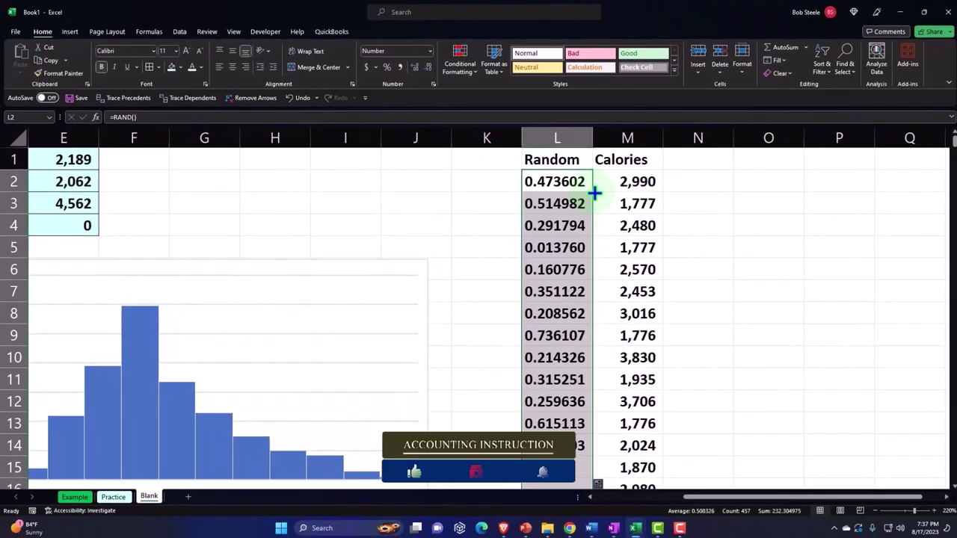
scroll(600, 271, "down", 4)
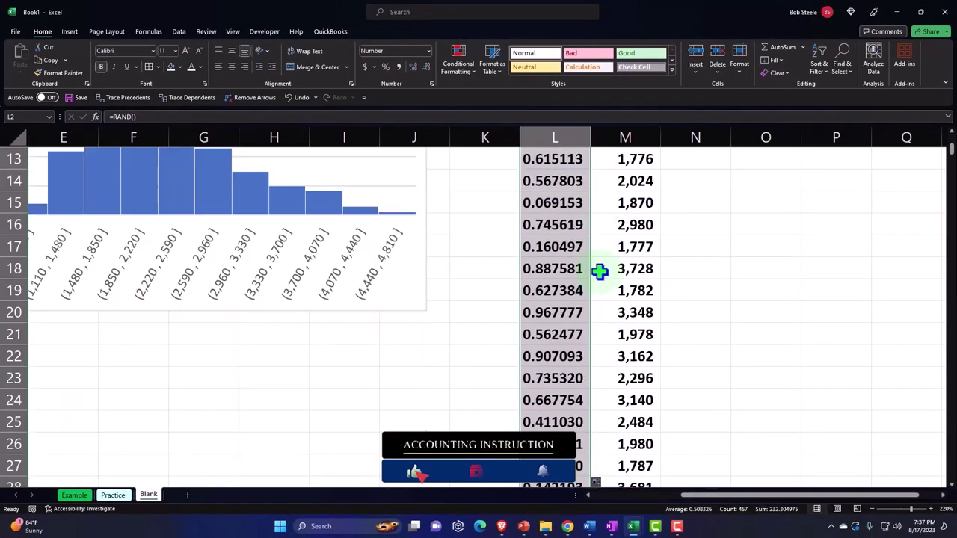
scroll(599, 271, "down", 20)
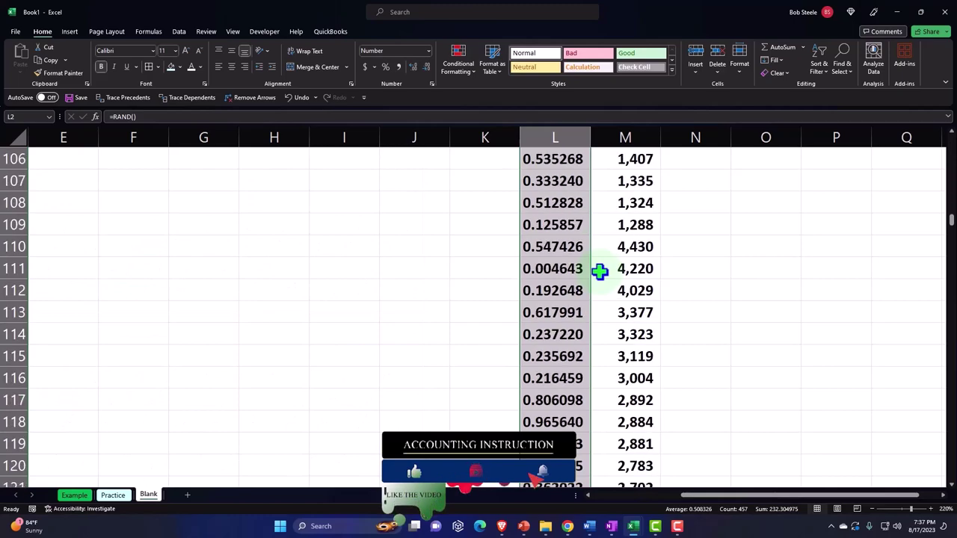
scroll(599, 270, "down", 20)
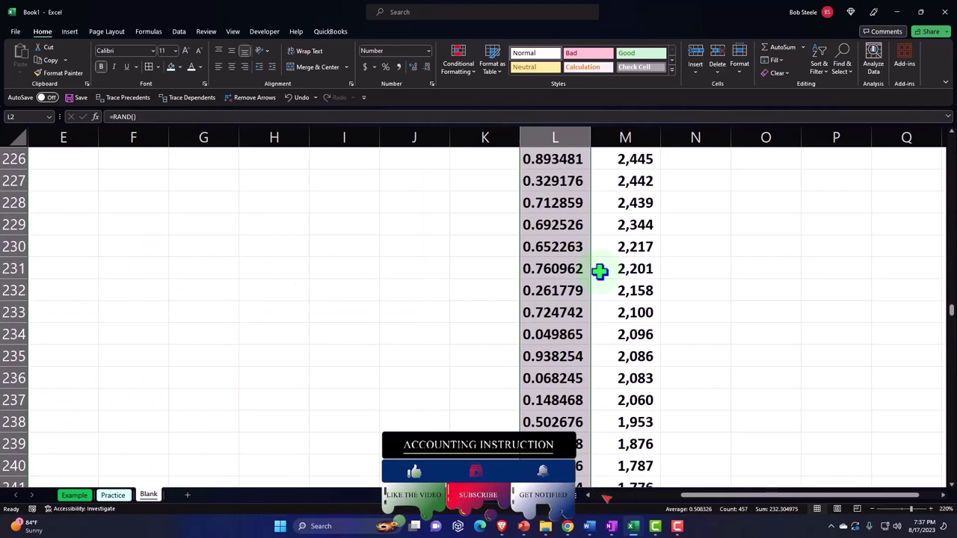
scroll(599, 271, "down", 4)
scroll(945, 246, "up", 20)
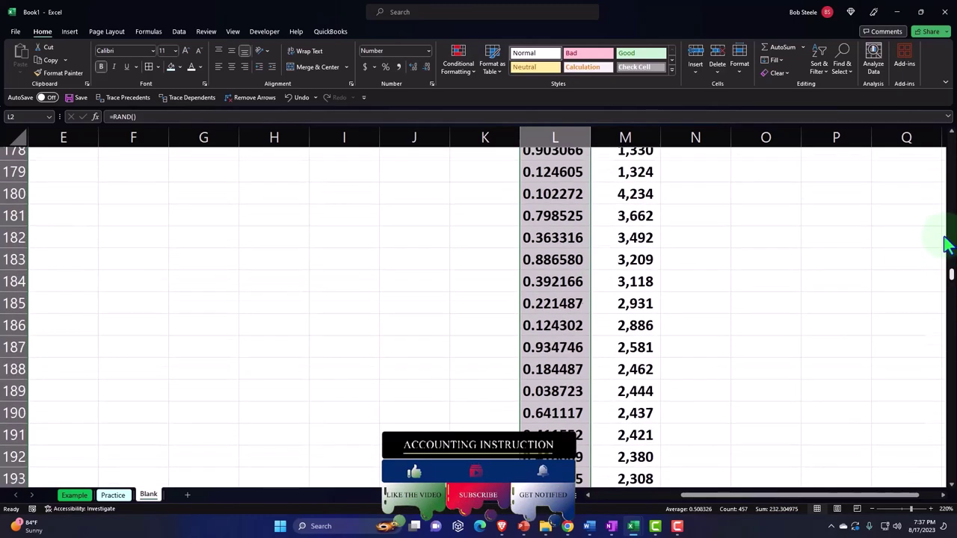
left_click_drag(946, 245, 948, 144)
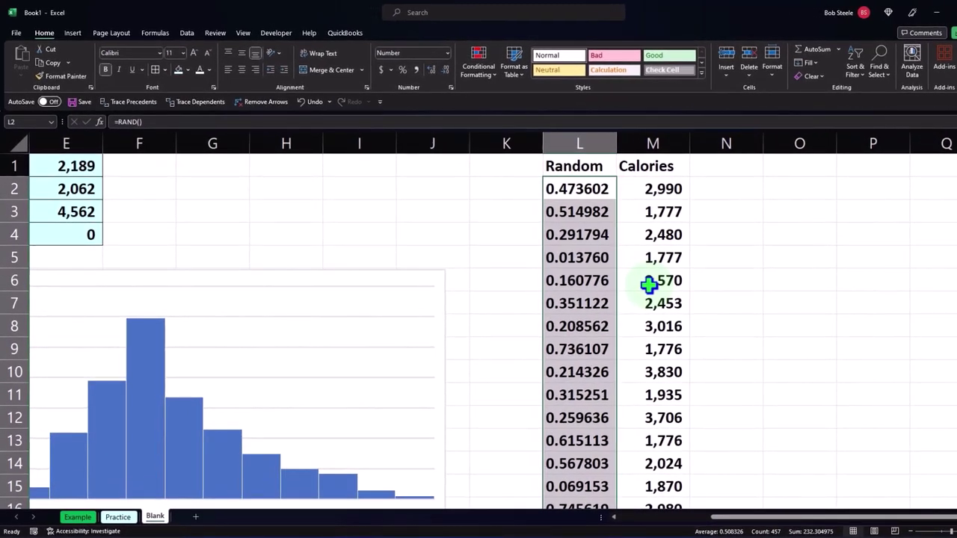
Convert the Random and Calories data in L1:M458 into a table with headers.
left_click(587, 234)
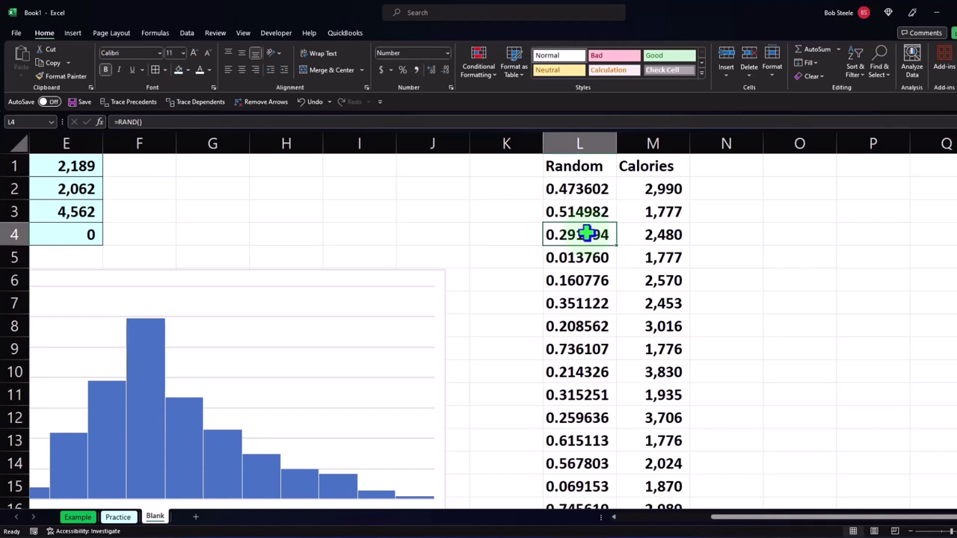
left_click(73, 38)
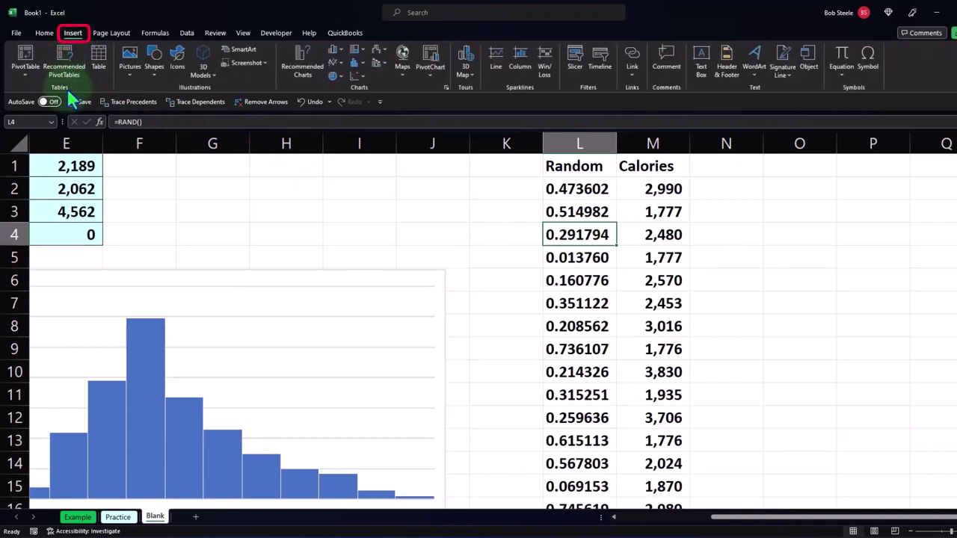
left_click(99, 64)
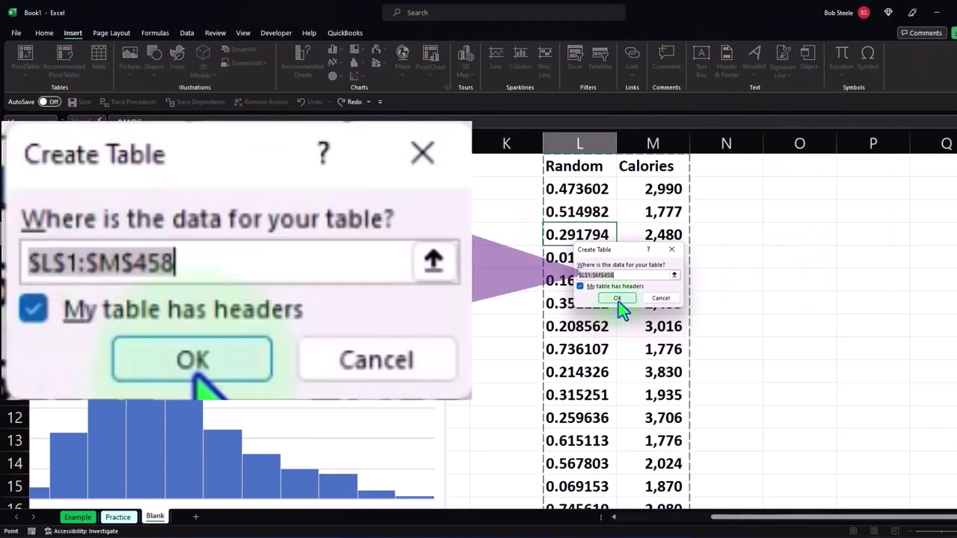
left_click(617, 299)
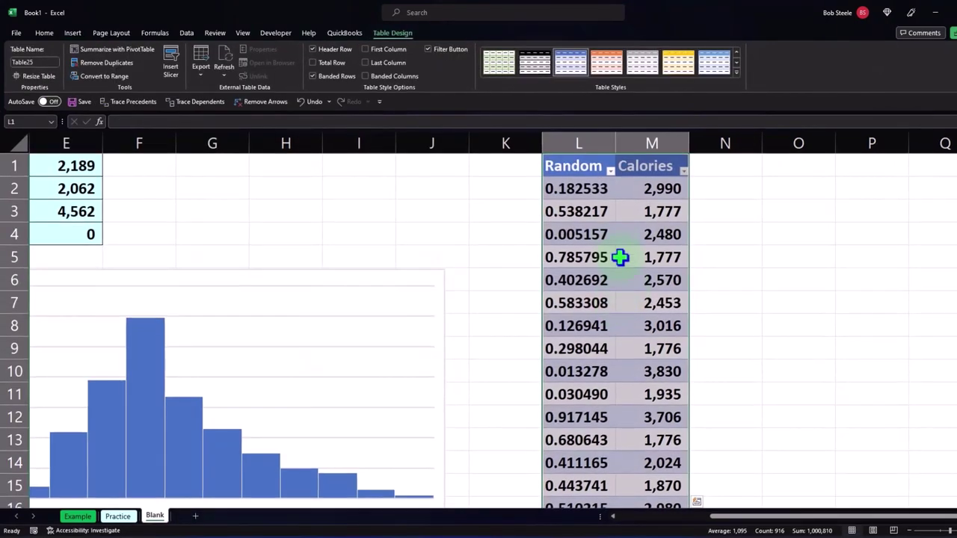
Shuffle the table by sorting repeatedly on Random, finishing with smallest to largest, and re-enter the formula in L6 to recalculate.
left_click(611, 172)
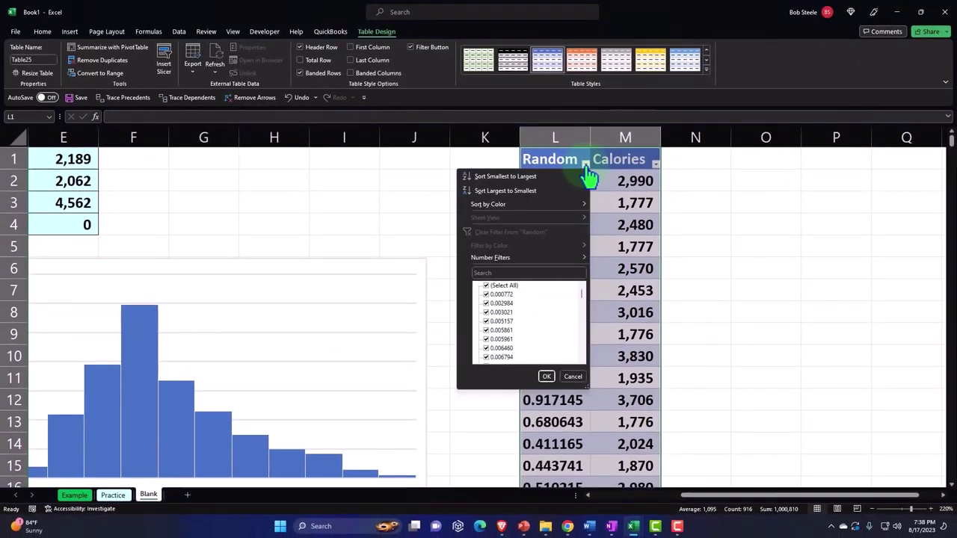
left_click(544, 177)
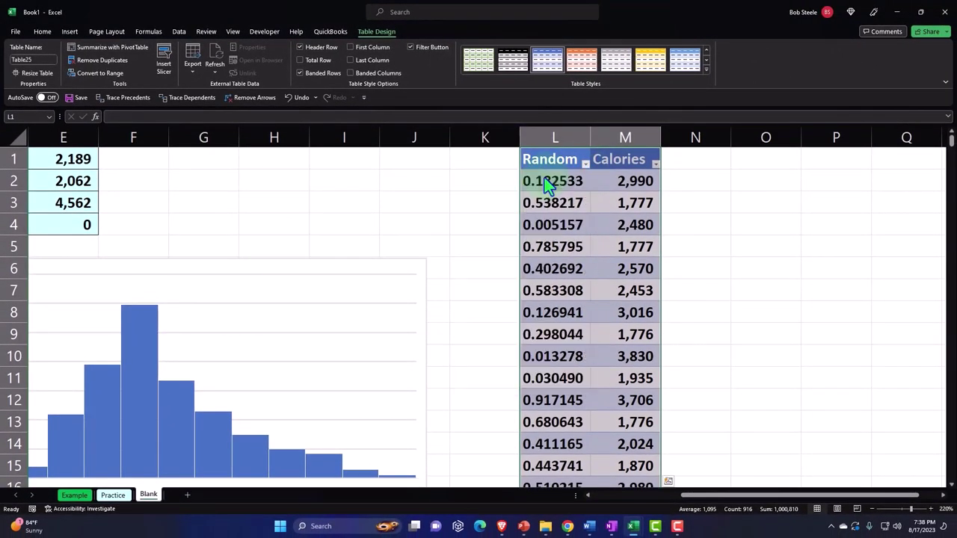
left_click(586, 165)
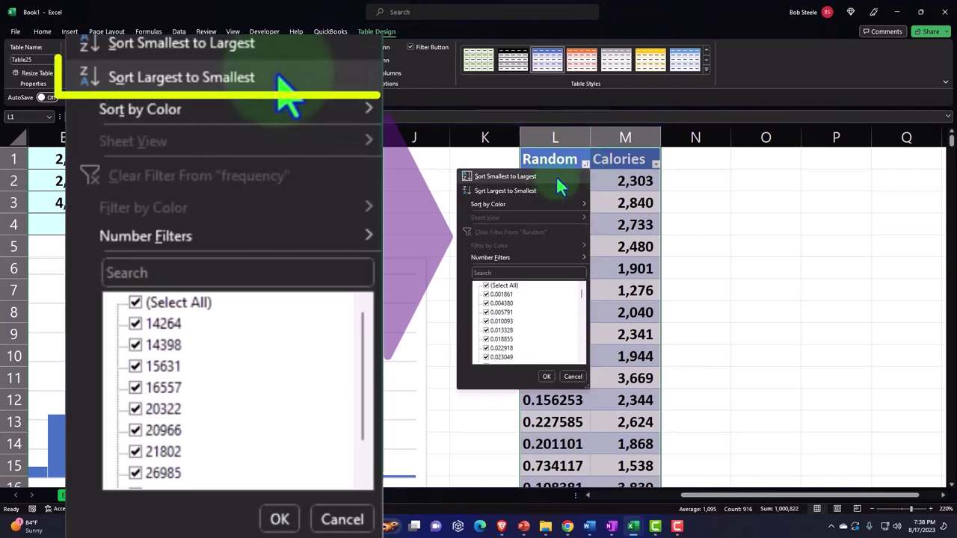
left_click(536, 187)
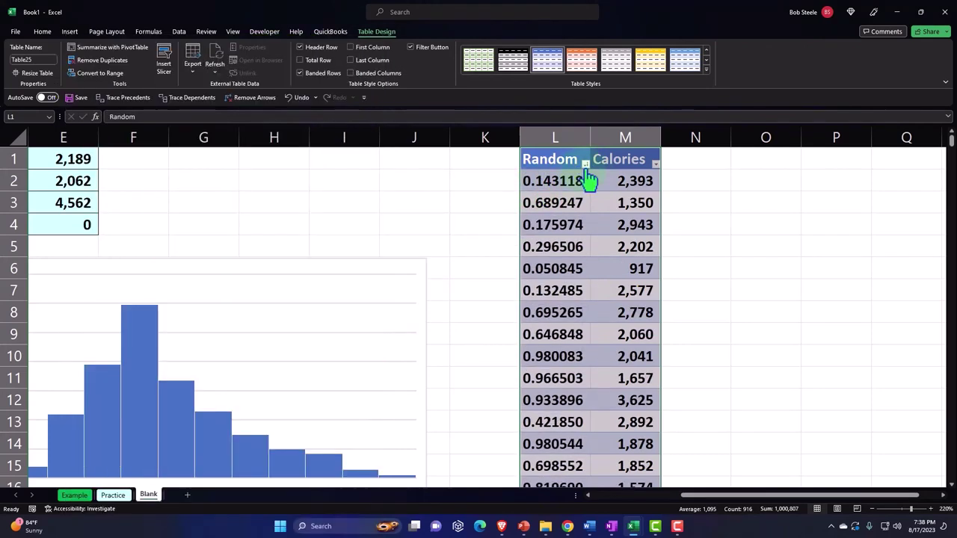
left_click(586, 164)
left_click(565, 175)
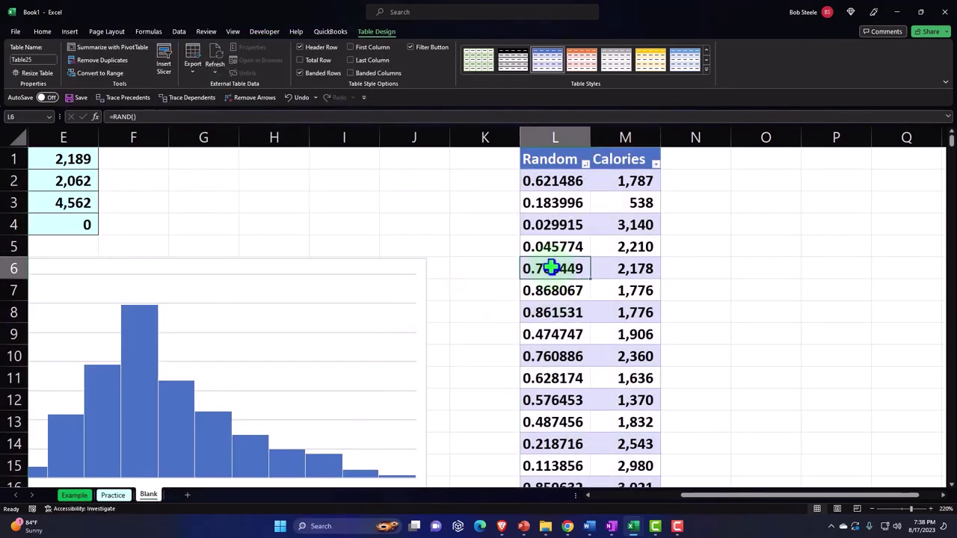
double_click(551, 269)
key("Return")
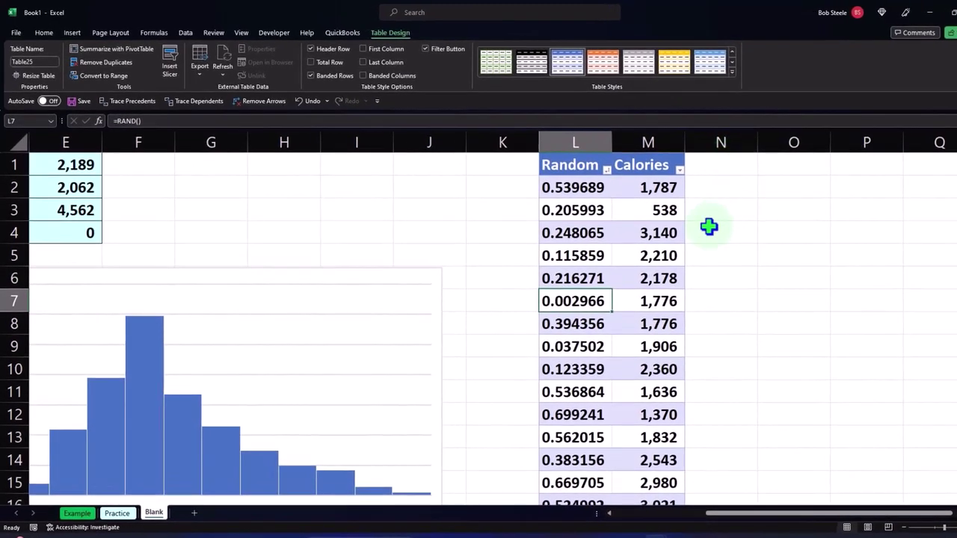
Copy the Random and Calories table in columns L:M and paste it with its formulas and formatting starting at O1.
left_click(656, 203)
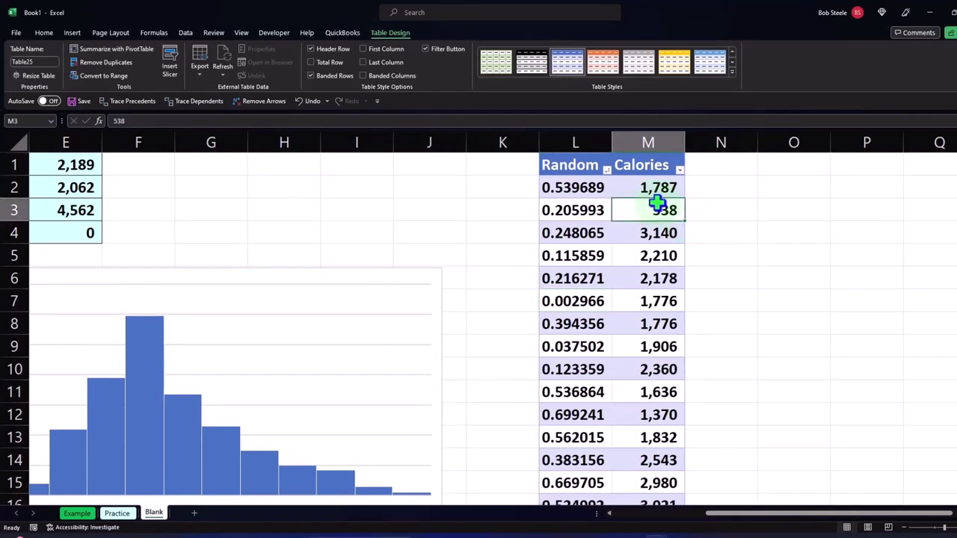
key("Right")
key("Right")
key("Right")
key("Right")
key("Right")
key("Right")
key("Right")
key("Right")
key("Right")
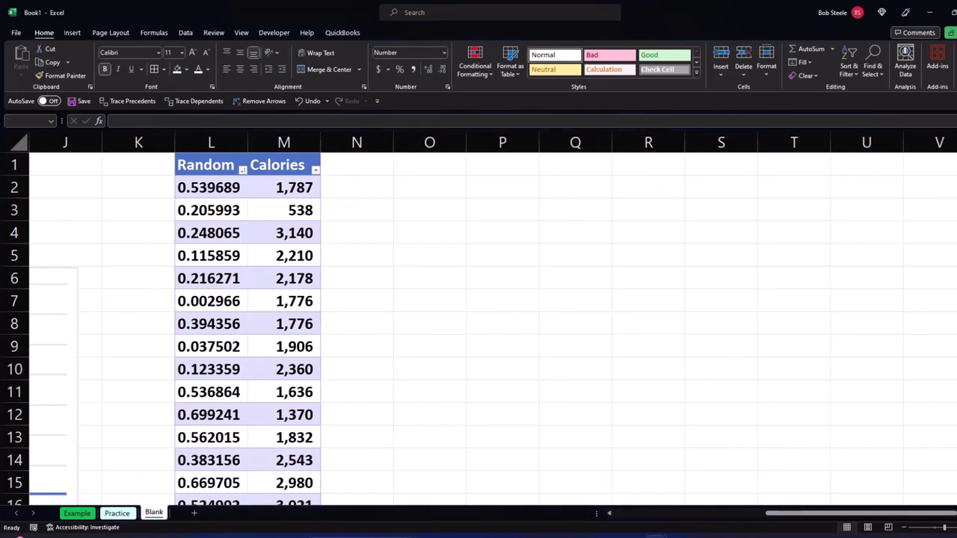
left_click(209, 137)
left_click_drag(210, 137, 254, 143)
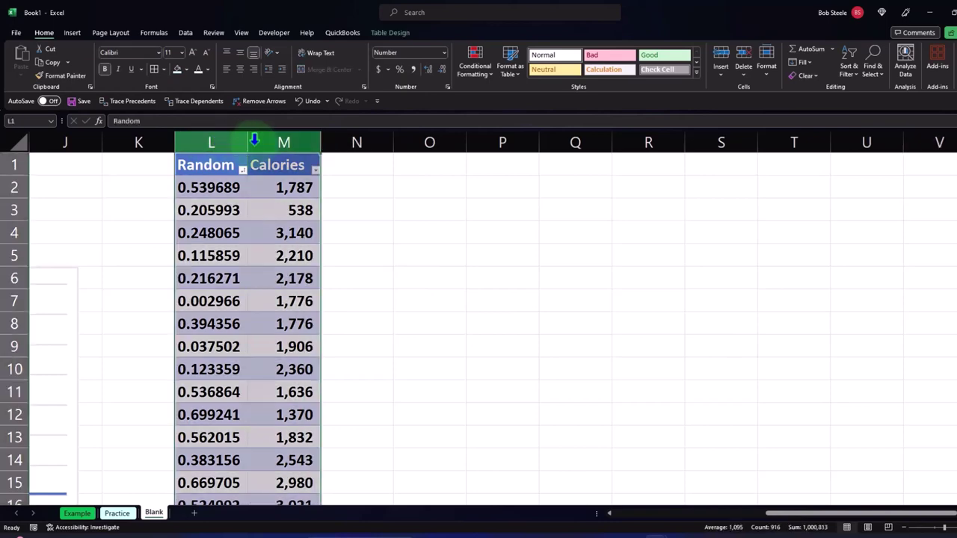
key("ctrl+c")
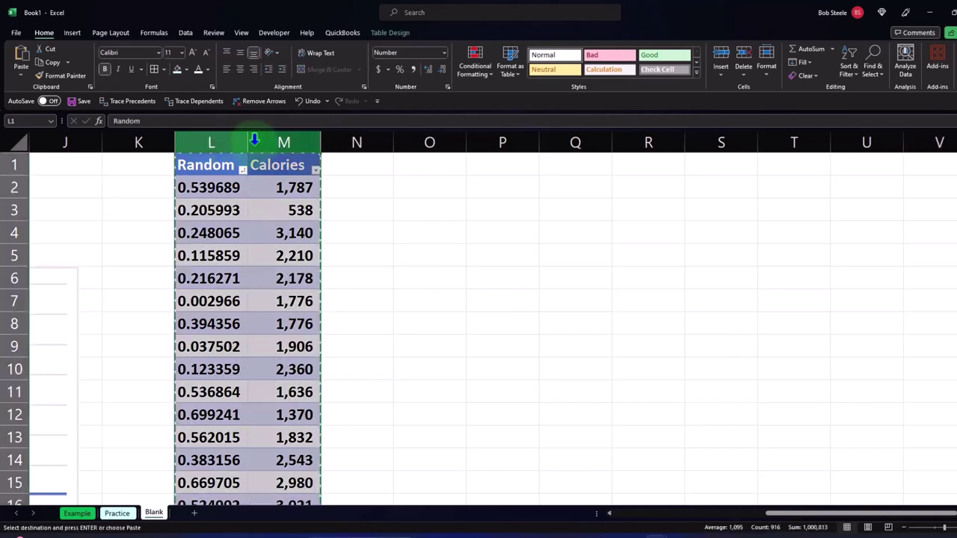
left_click(411, 164)
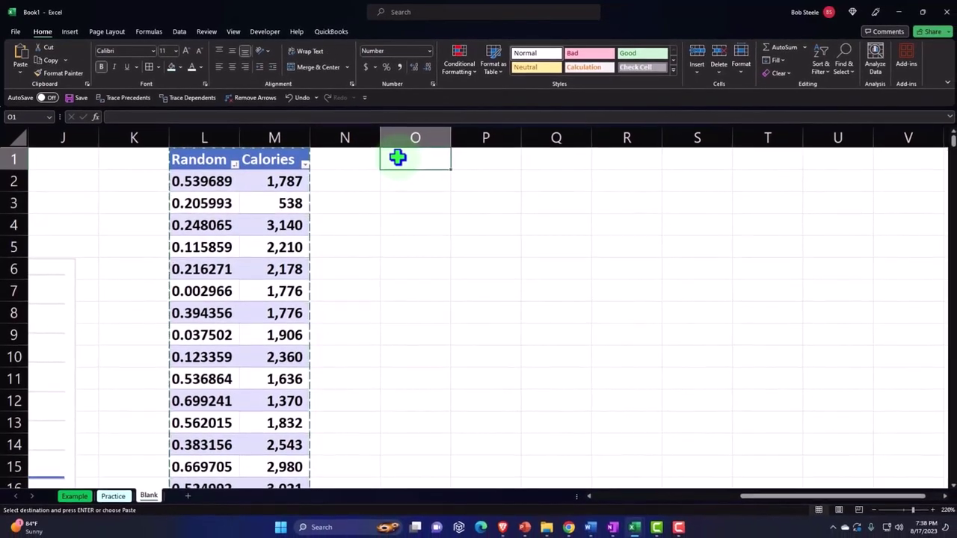
right_click(401, 159)
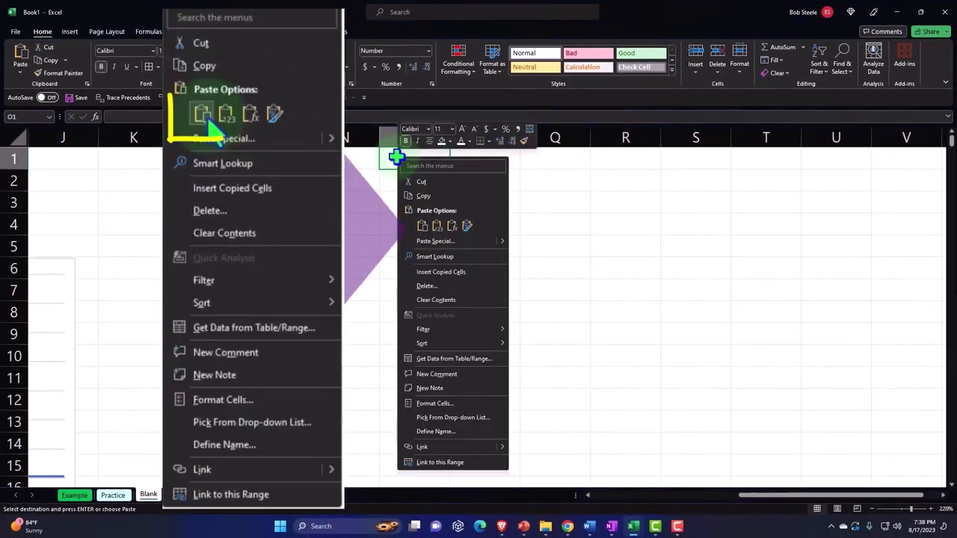
left_click(423, 227)
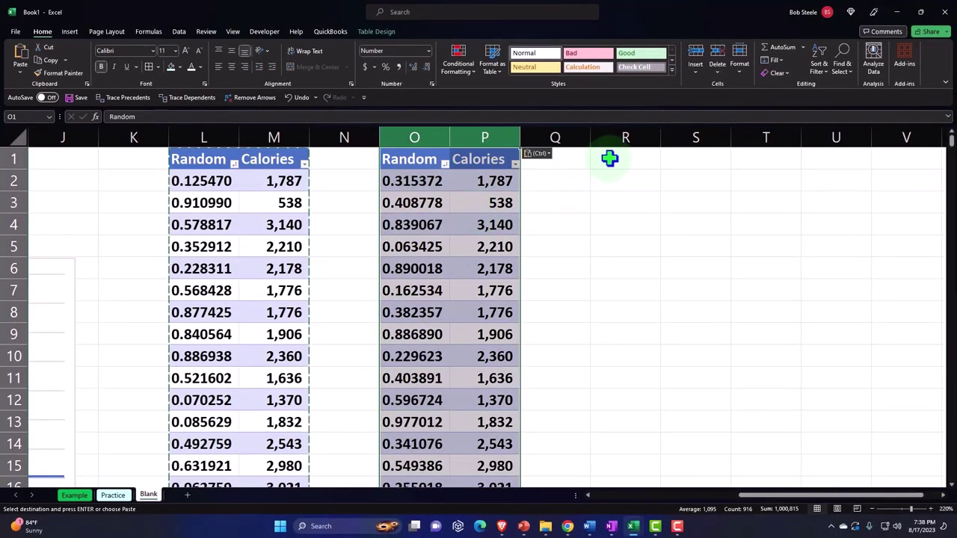
Paste three more copies of the Random and Calories table starting at R1, U1 and X1.
left_click(610, 158)
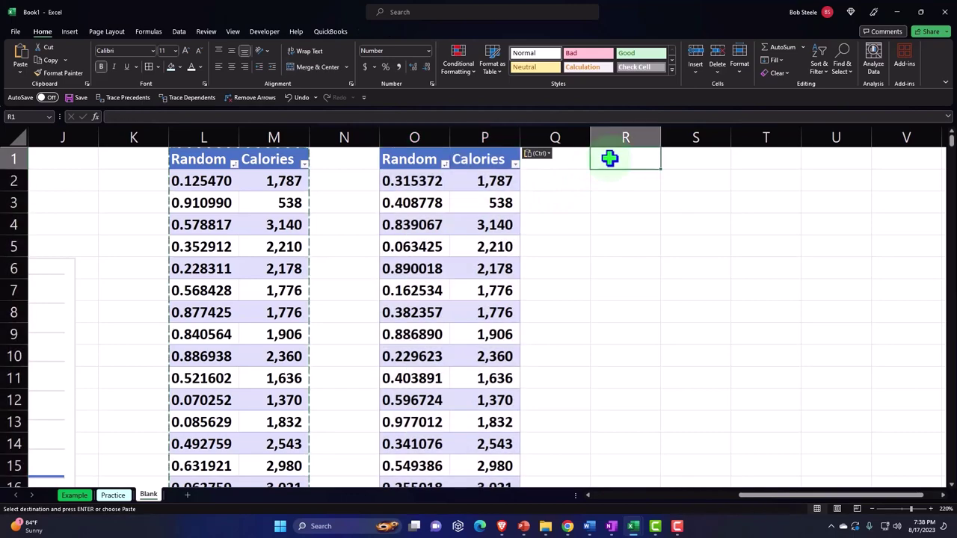
key("ctrl+v")
left_click(817, 158)
key("ctrl+v")
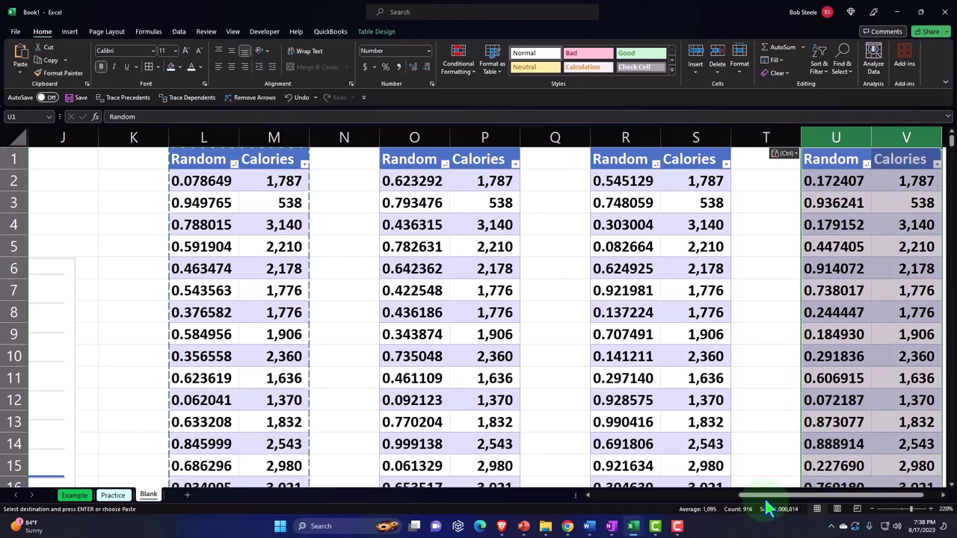
scroll(783, 497, "right", 1)
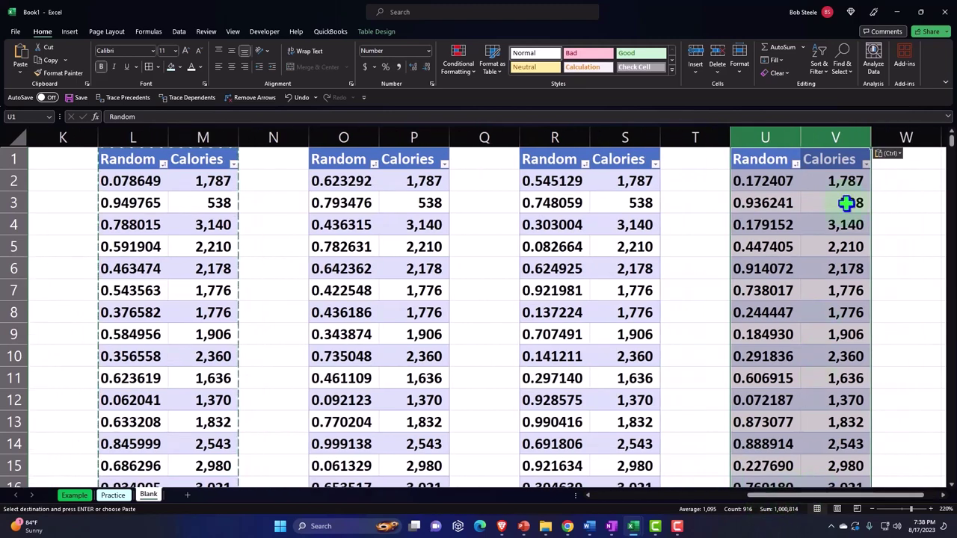
left_click(903, 165)
key("Right")
key("ctrl+v")
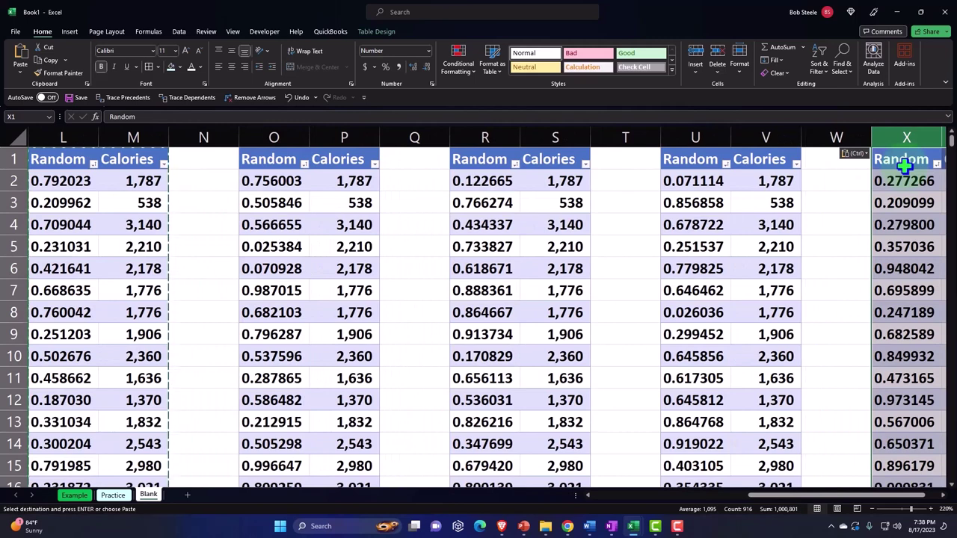
Narrow the empty separator columns N, Q, T and W together into thin gaps between the tables.
left_click(838, 263)
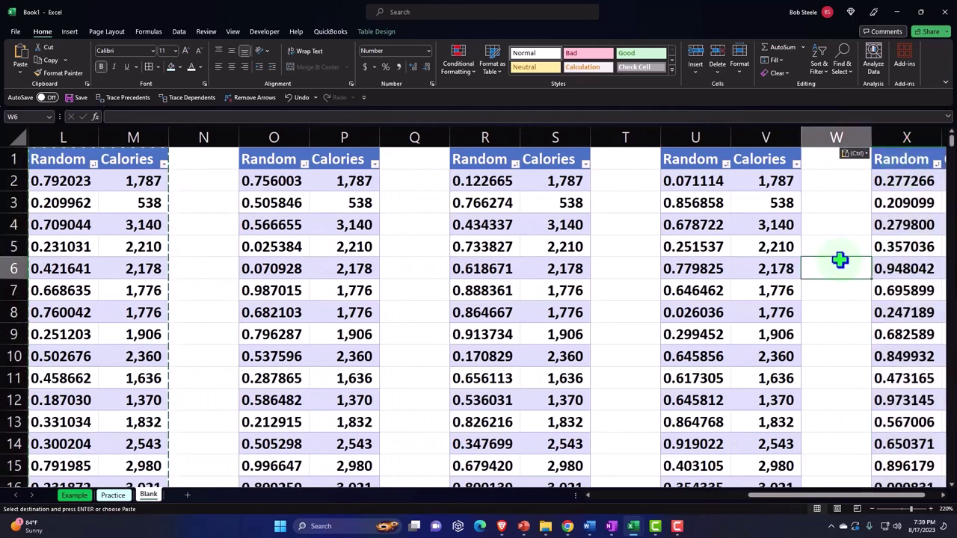
left_click(836, 136)
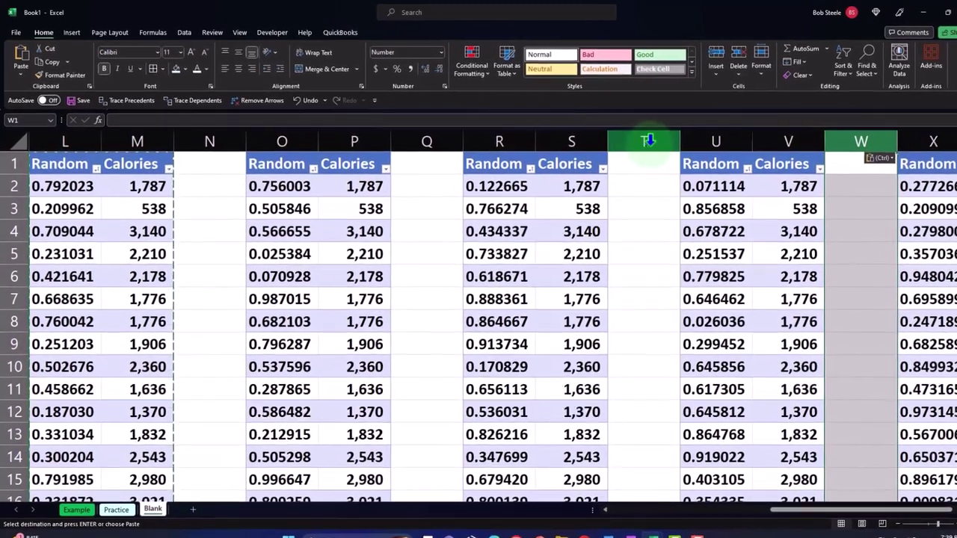
left_click(647, 141)
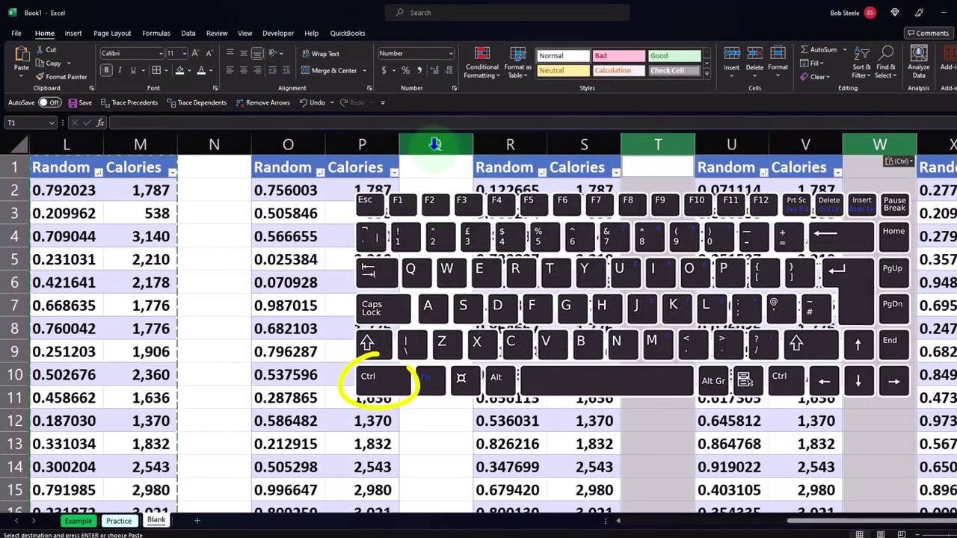
left_click(435, 143, "ctrl")
left_click(217, 144, "ctrl")
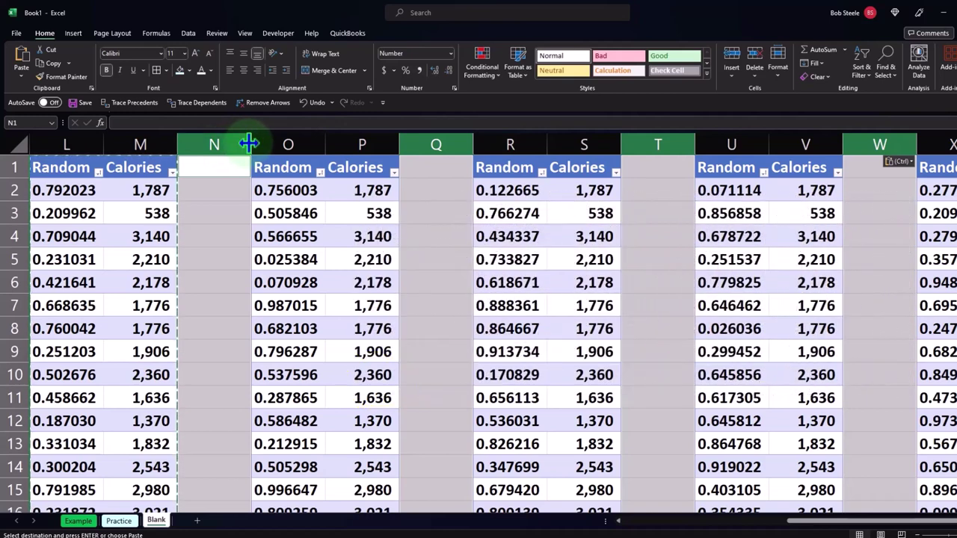
left_click_drag(248, 144, 220, 144)
left_click_drag(191, 144, 185, 141)
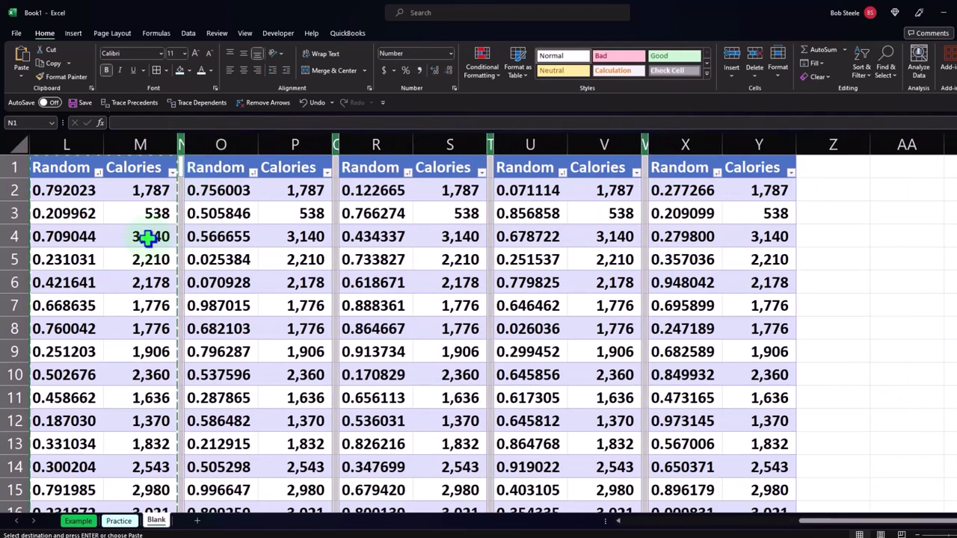
Reduce the width of the Calories columns M, P, S, V and Y together by a small amount.
left_click(140, 143)
left_click(288, 144, "ctrl")
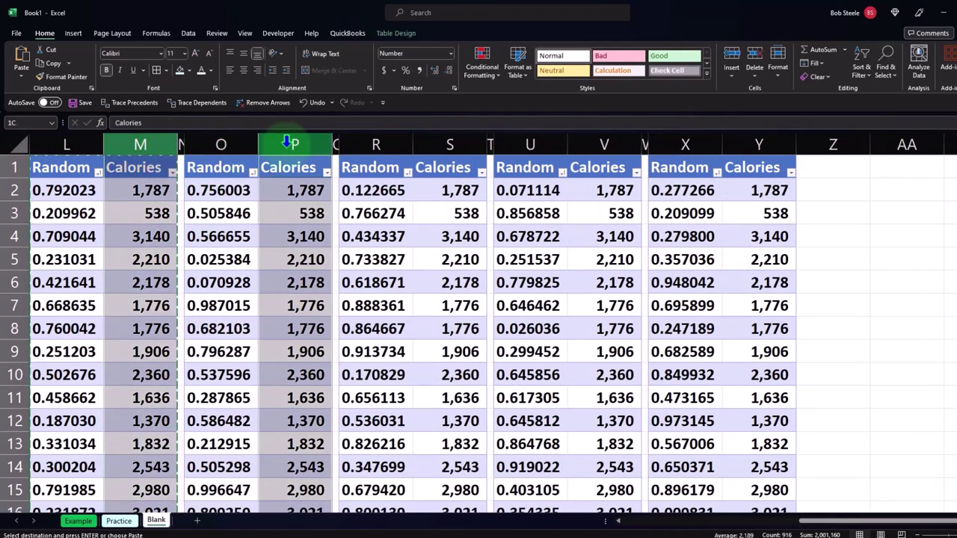
left_click(442, 143, "ctrl")
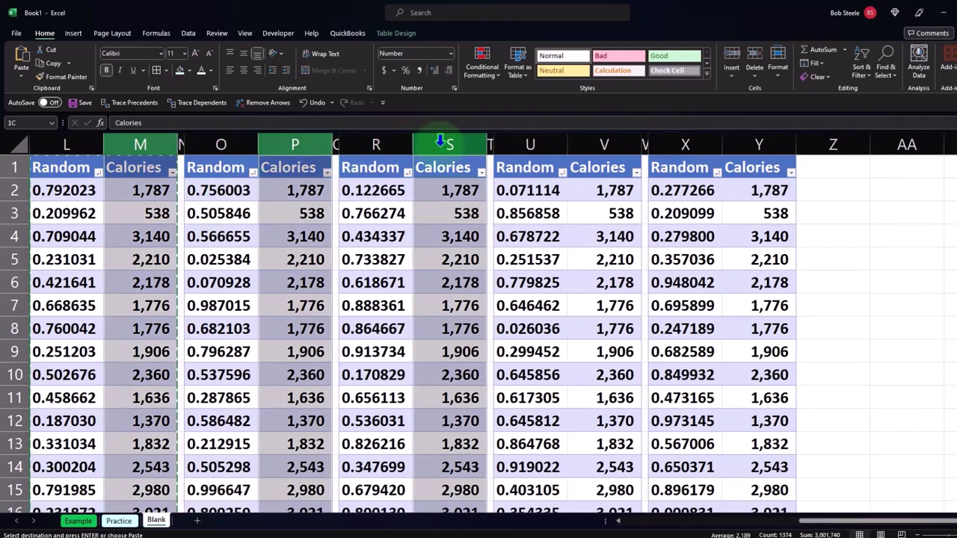
left_click(581, 142, "ctrl")
left_click(747, 142, "ctrl")
left_click_drag(794, 143, 785, 145)
left_click(797, 233)
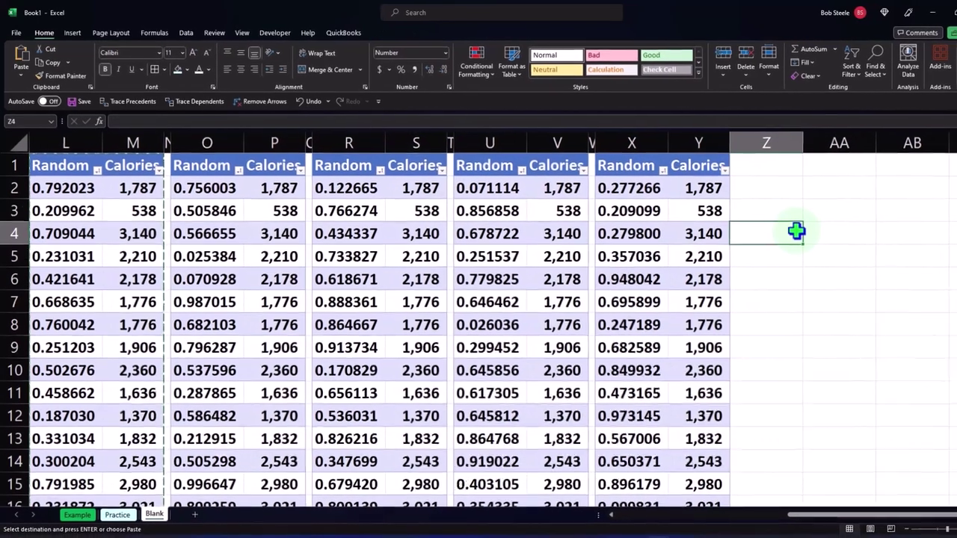
Shuffle the tables in L:M and O:P by sorting each one's Random column smallest to largest.
key("Left")
key("Left")
key("Left")
key("Left")
key("Left")
key("Left")
key("Left")
key("Left")
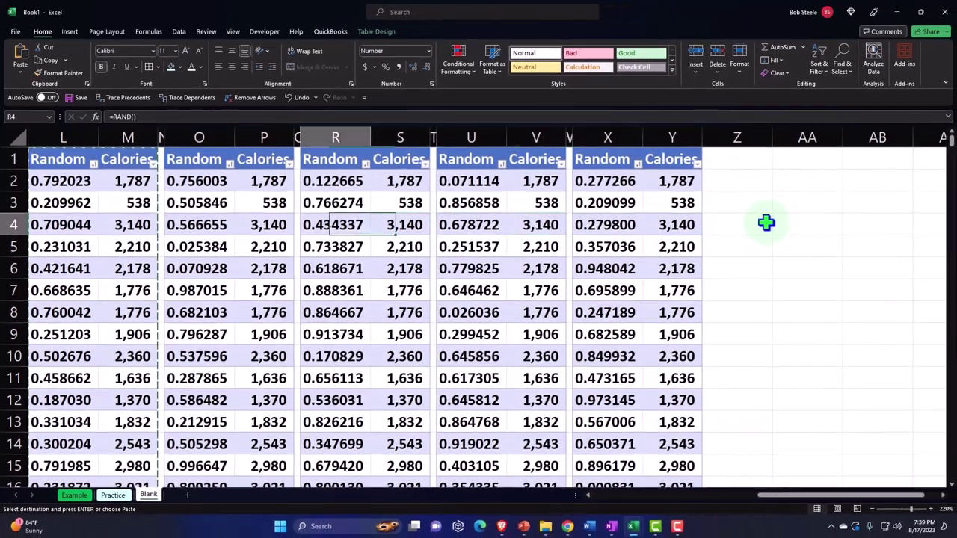
key("Left")
key("Left")
key("Left")
key("Left")
key("Left")
key("Left")
key("Left")
key("Left")
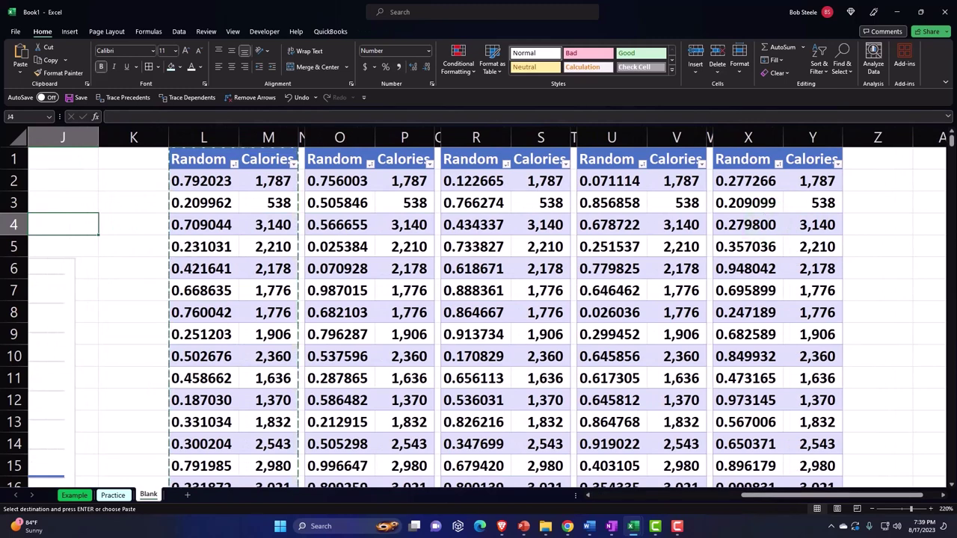
left_click(201, 187)
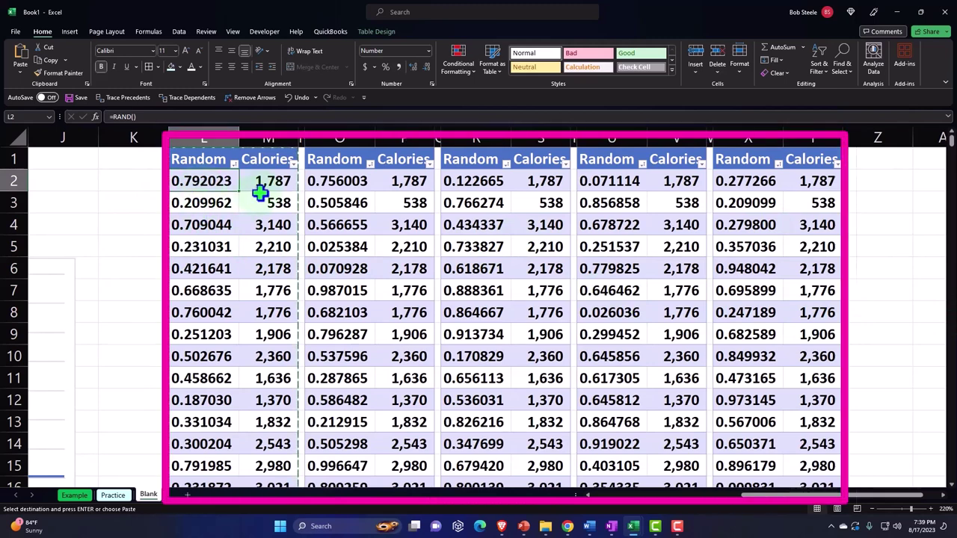
left_click(234, 163)
left_click(197, 178)
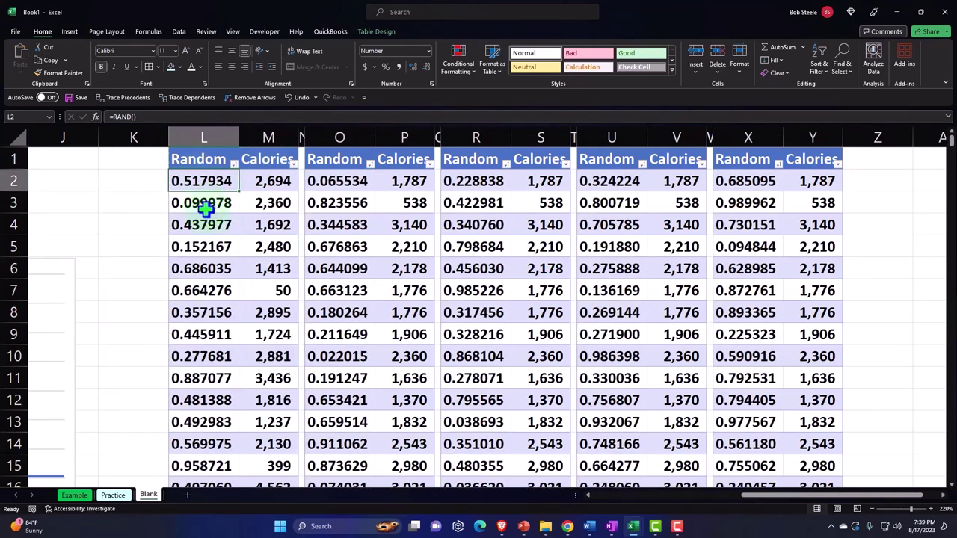
left_click(329, 185)
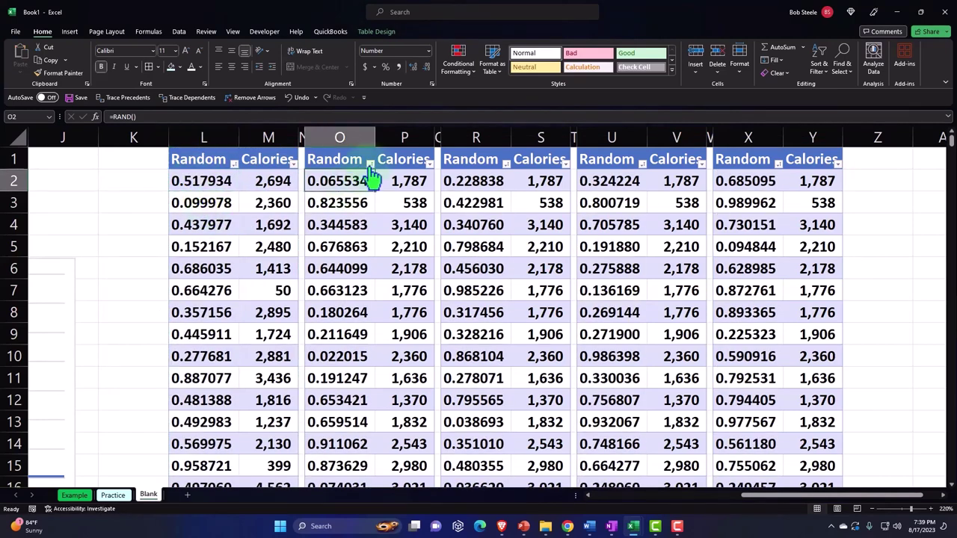
left_click(370, 164)
left_click(348, 177)
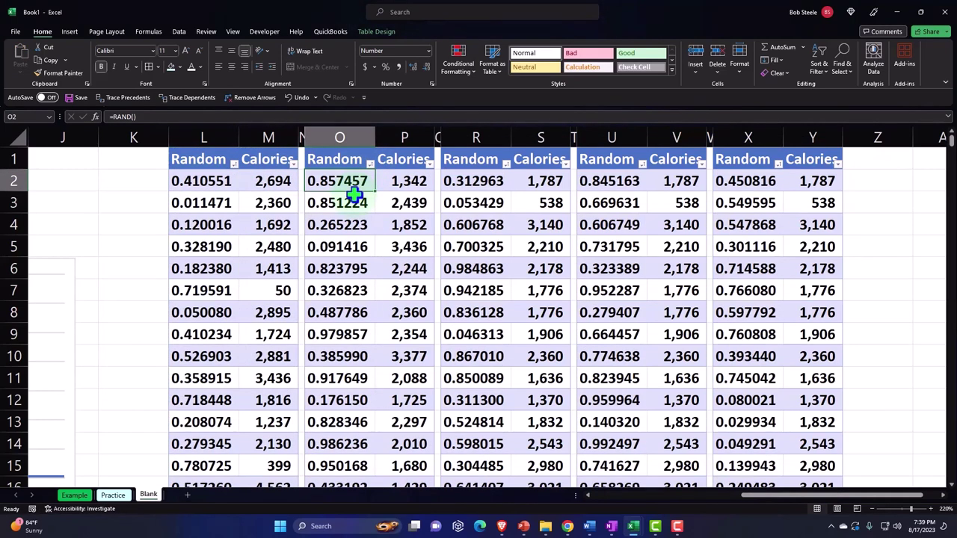
Sort the tables in R:S, U:V and X:Y by their Random columns, smallest to largest.
left_click(507, 164)
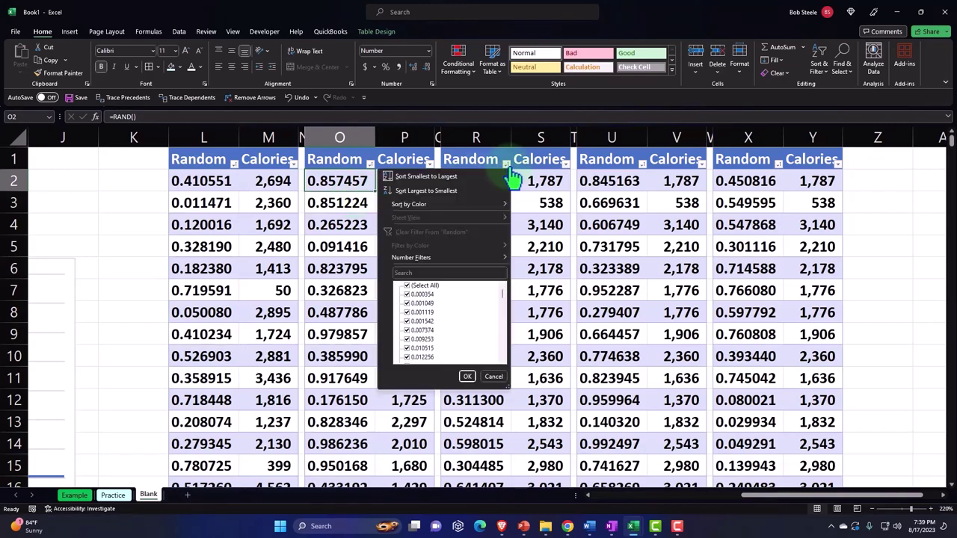
left_click(461, 178)
left_click(641, 165)
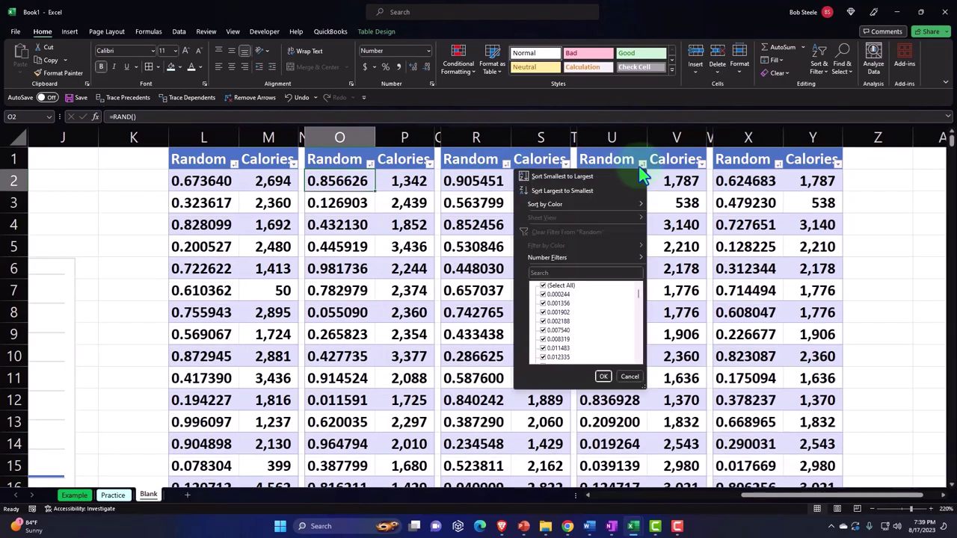
left_click(630, 176)
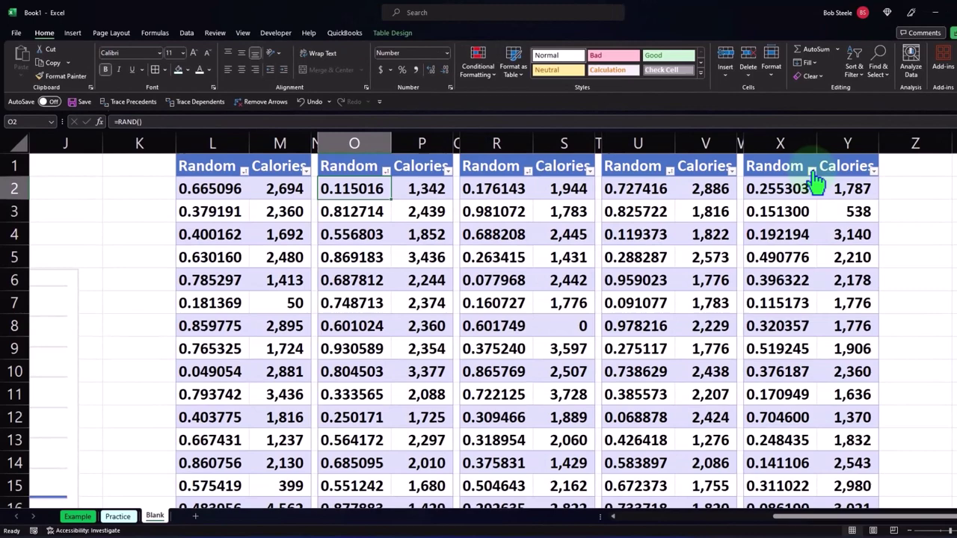
left_click(813, 172)
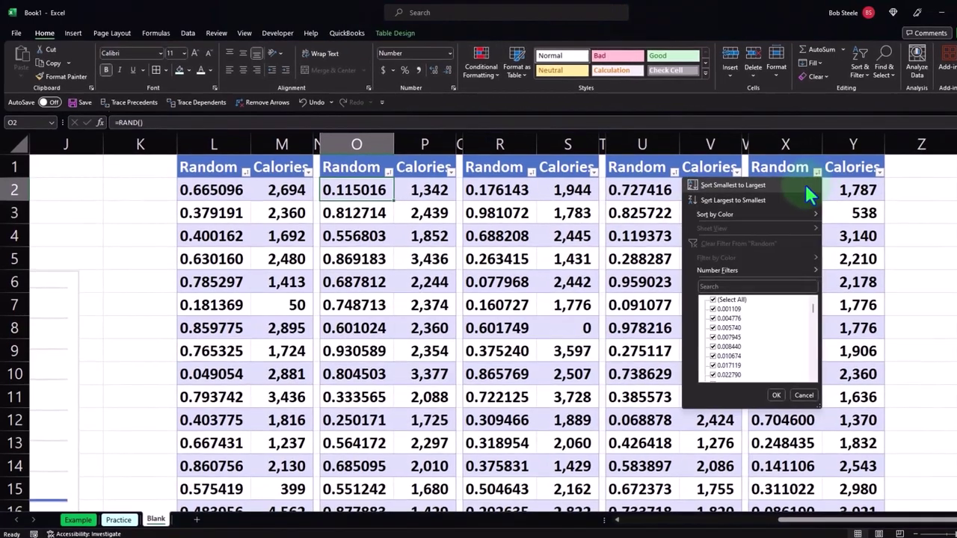
left_click(805, 185)
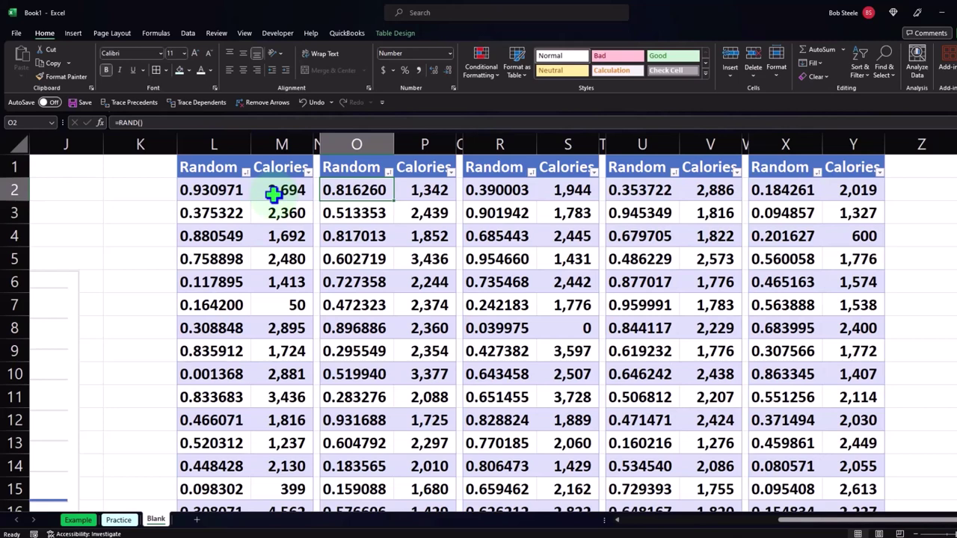
Select the Calories values in M2:M12 and P2:P12 together to examine them as random samples.
key("ctrl+Right")
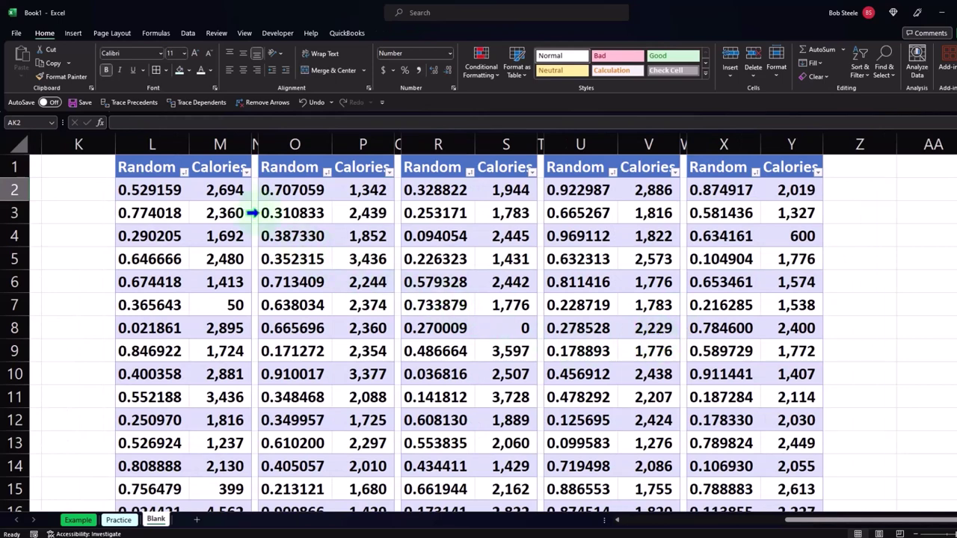
left_click(228, 191)
left_click_drag(228, 191, 225, 420)
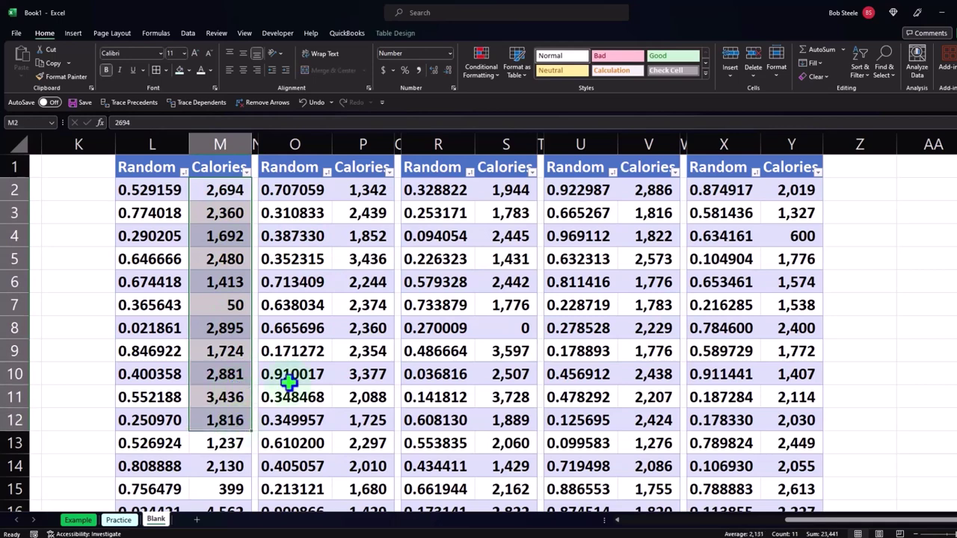
left_click_drag(359, 190, 374, 417, "ctrl")
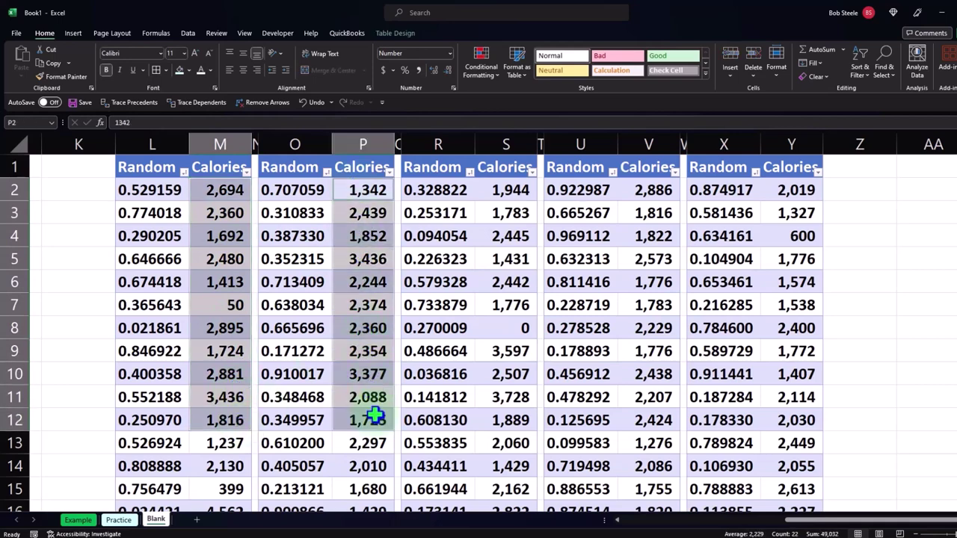
left_click(518, 262)
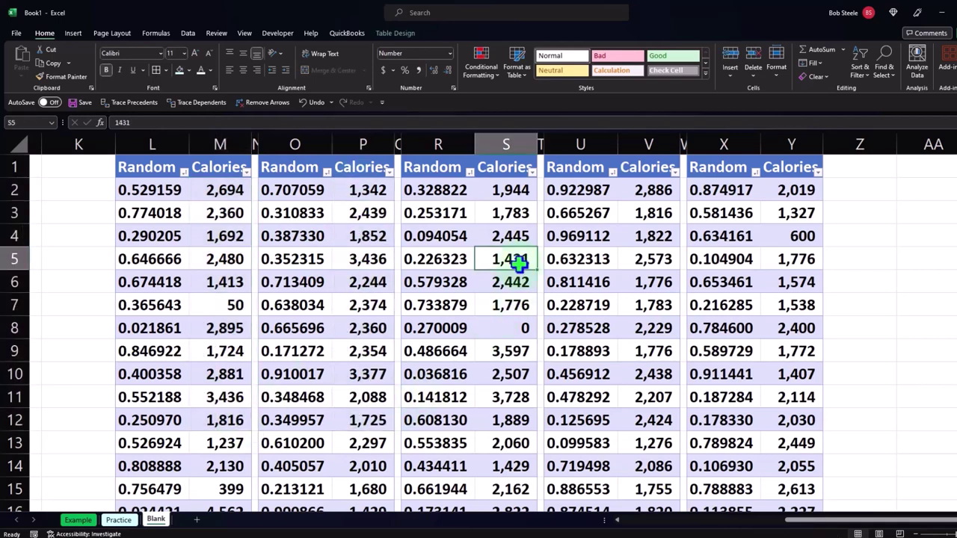
Narrow the empty column Z to a thin spacer beside the last table.
key("Right")
key("Right")
key("Right")
key("Right")
key("Right")
key("Right")
key("Right")
key("Right")
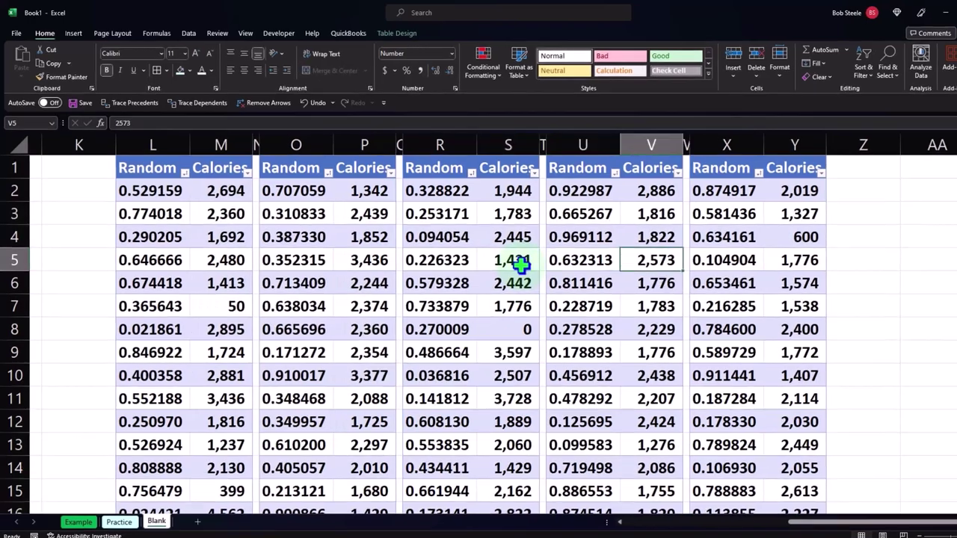
key("Right")
key("Right")
key("Right")
key("Right")
key("Right")
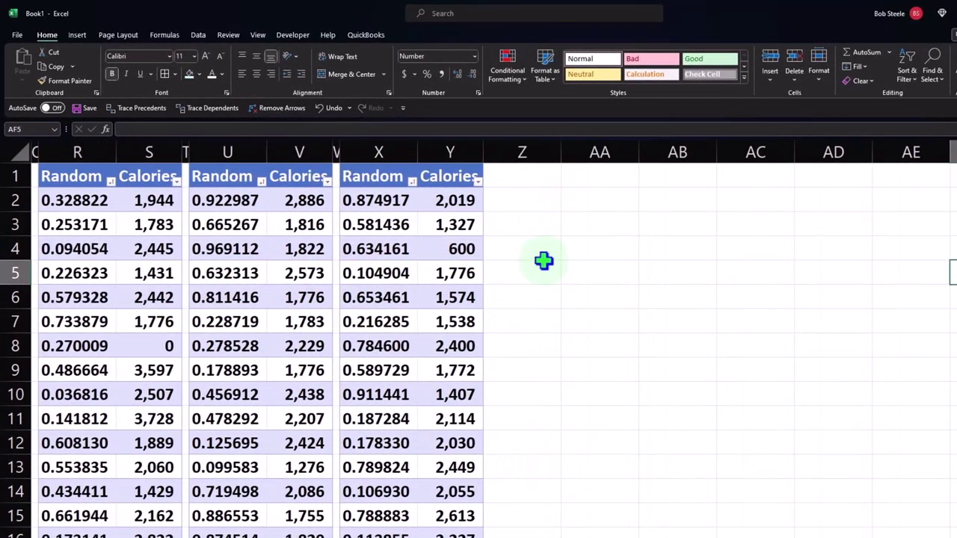
left_click_drag(560, 152, 500, 156)
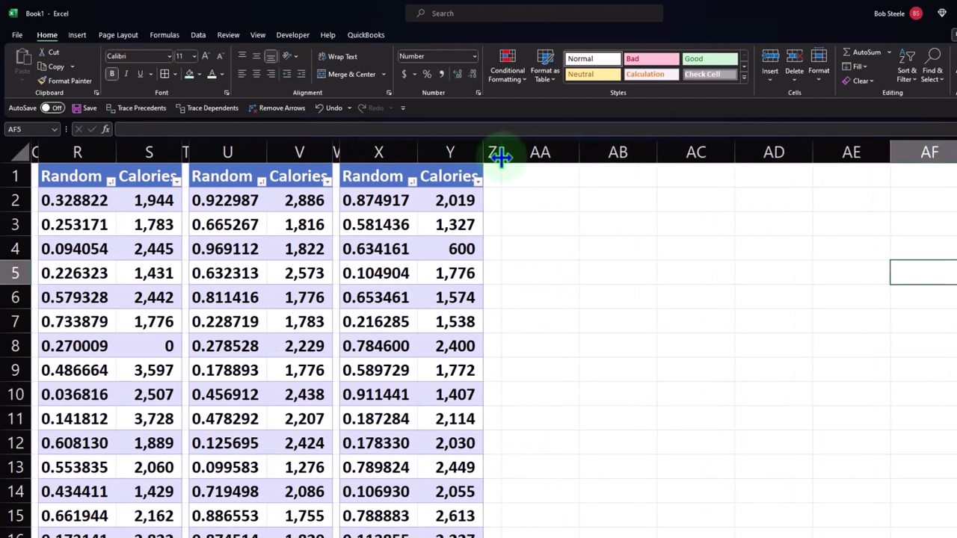
Enter the header Count in AA1 and fill the headers Sample 1 through Sample 5 across AB1:AF1.
left_click(542, 176)
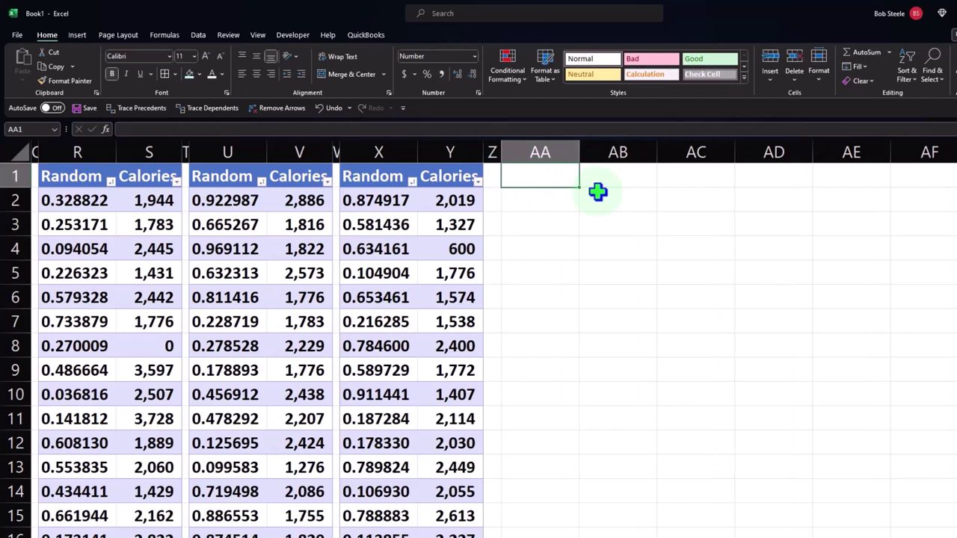
type("Count")
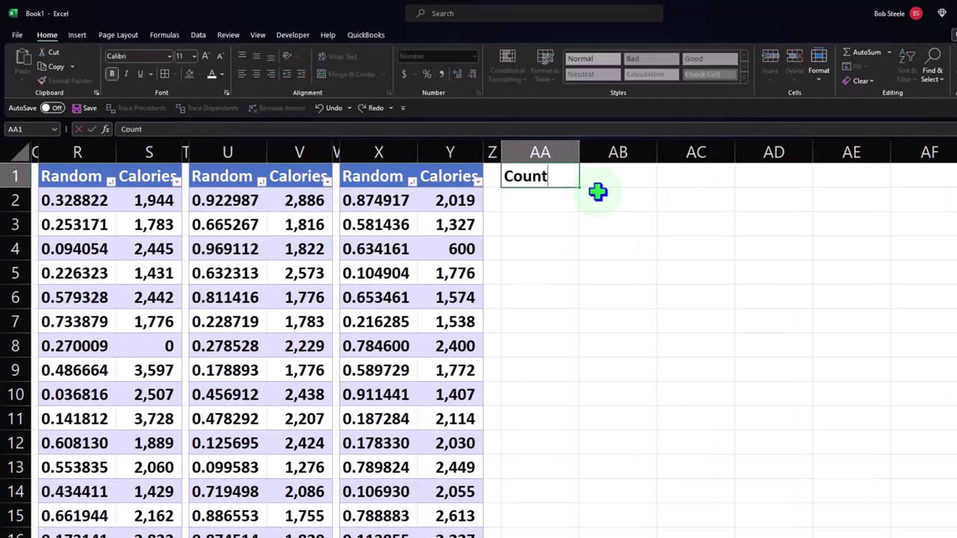
key("Tab")
type("SD")
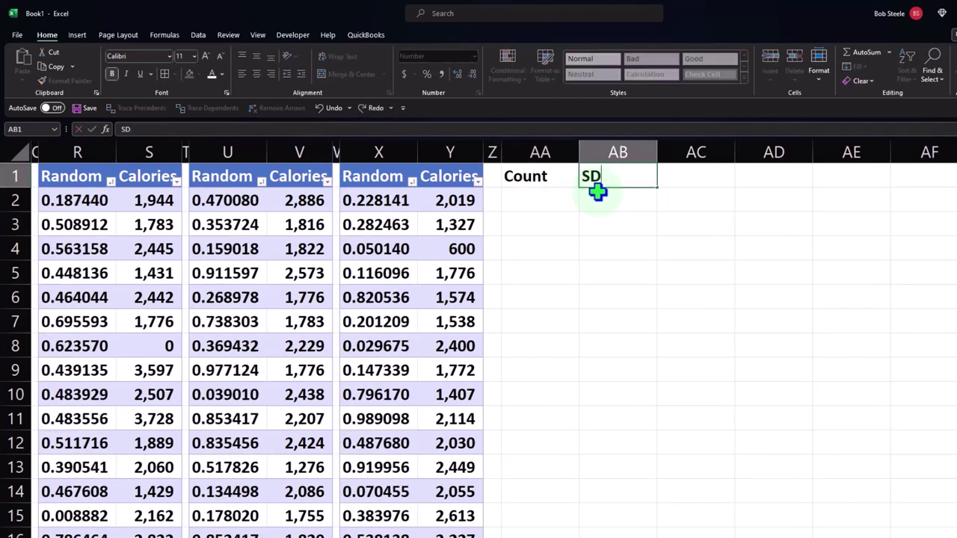
type("mple")
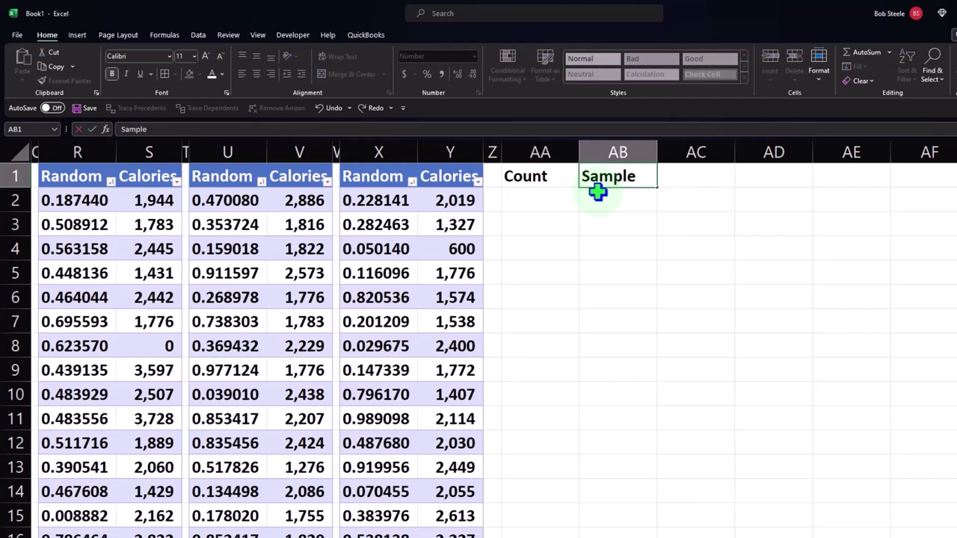
type(" 1")
key("Tab")
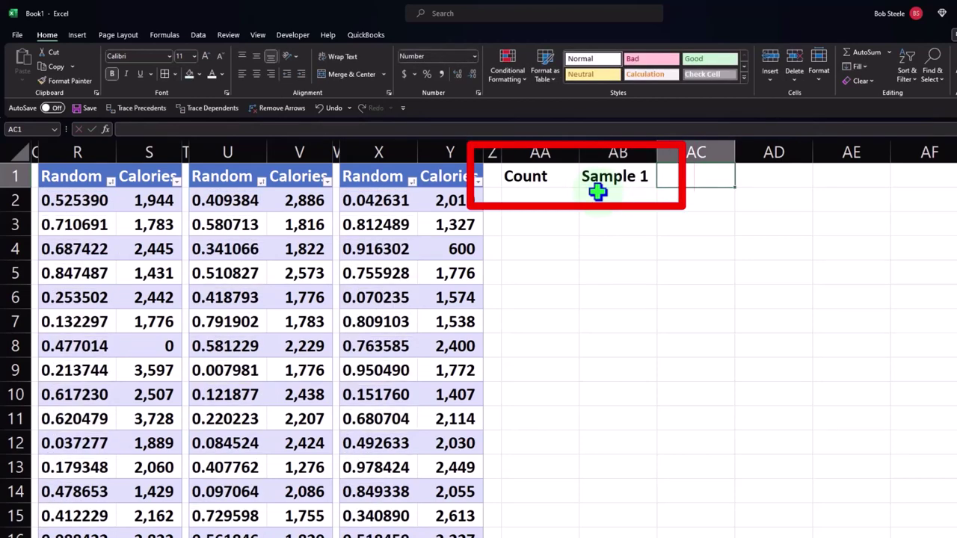
left_click(620, 183)
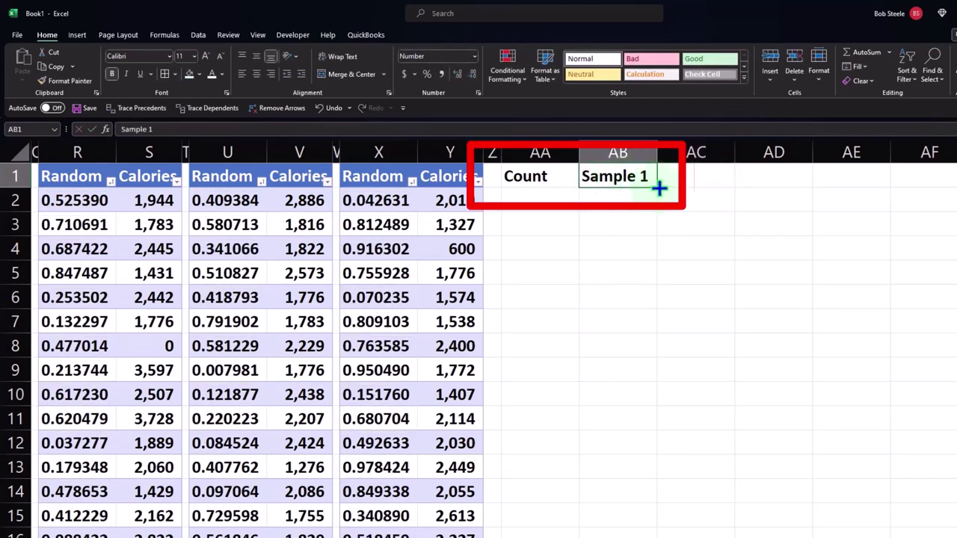
mouse_move(658, 188)
left_mouse_down()
mouse_move(937, 182)
mouse_move(918, 179)
left_mouse_up()
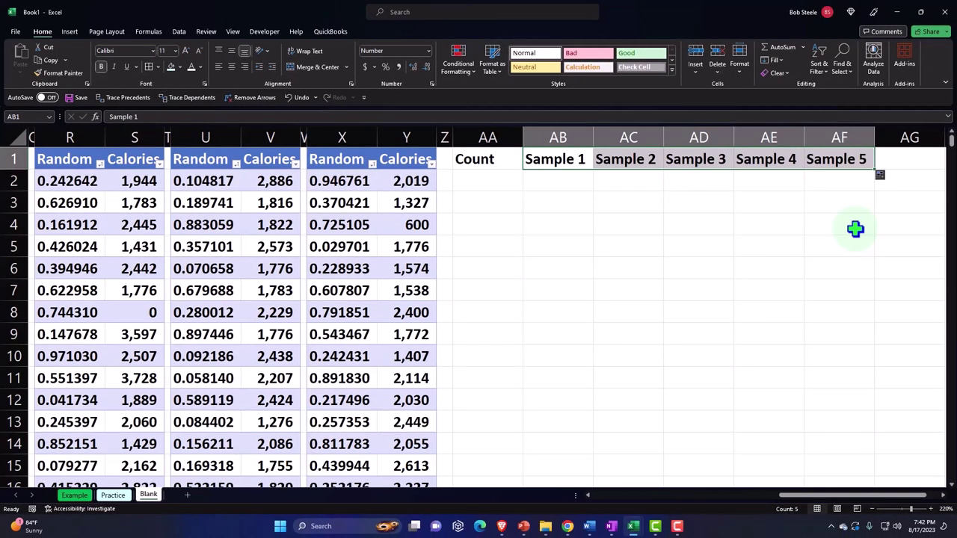
Format the headers in AA1:AF1 with a black fill, white font and centered alignment.
left_click_drag(506, 158, 816, 154)
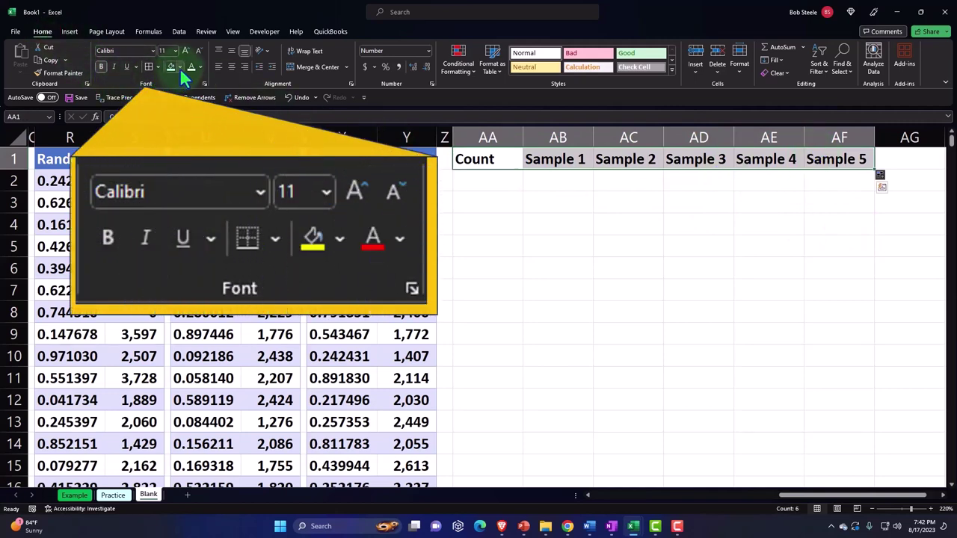
left_click(180, 66)
left_click(182, 92)
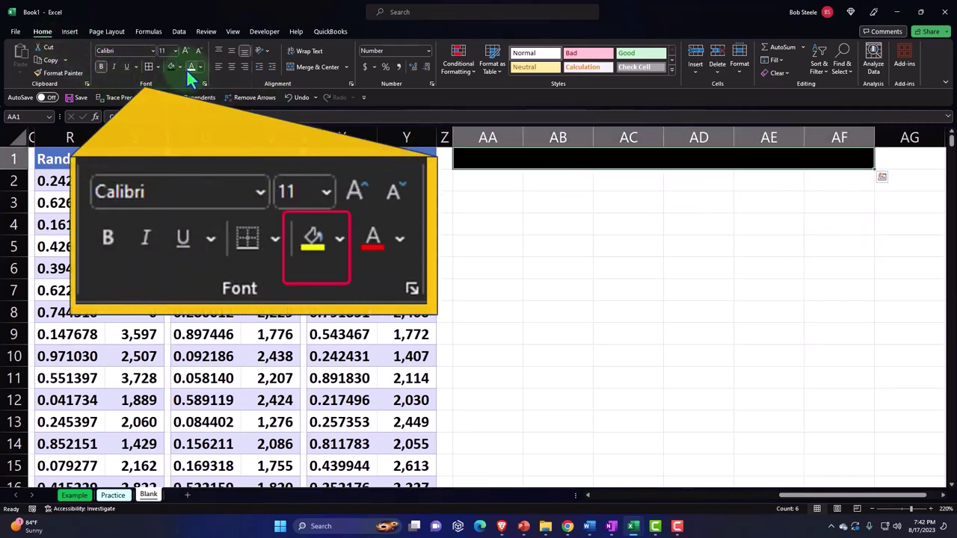
left_click(187, 67)
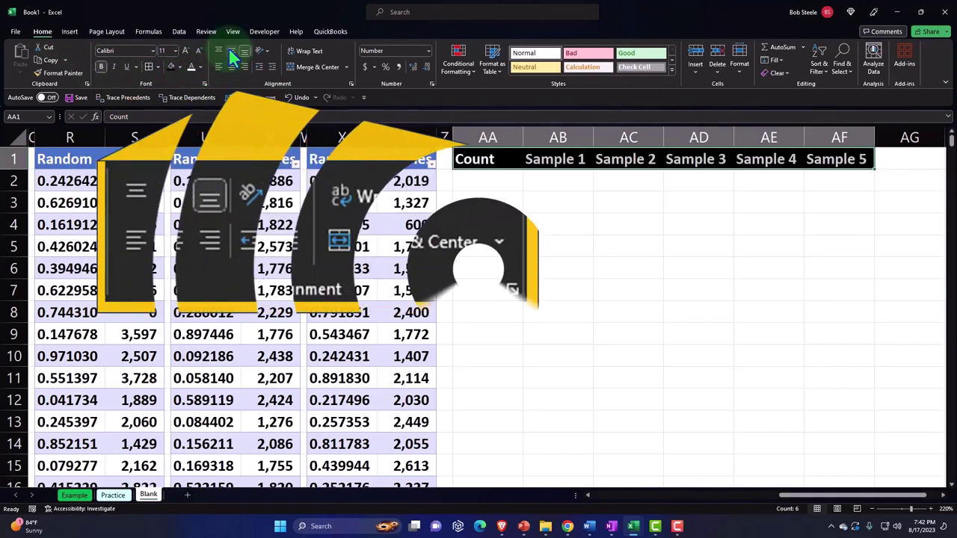
left_click(231, 67)
Number the Count column from 1 to 20 in AA2:AA21 and center the numbers.
left_click(488, 181)
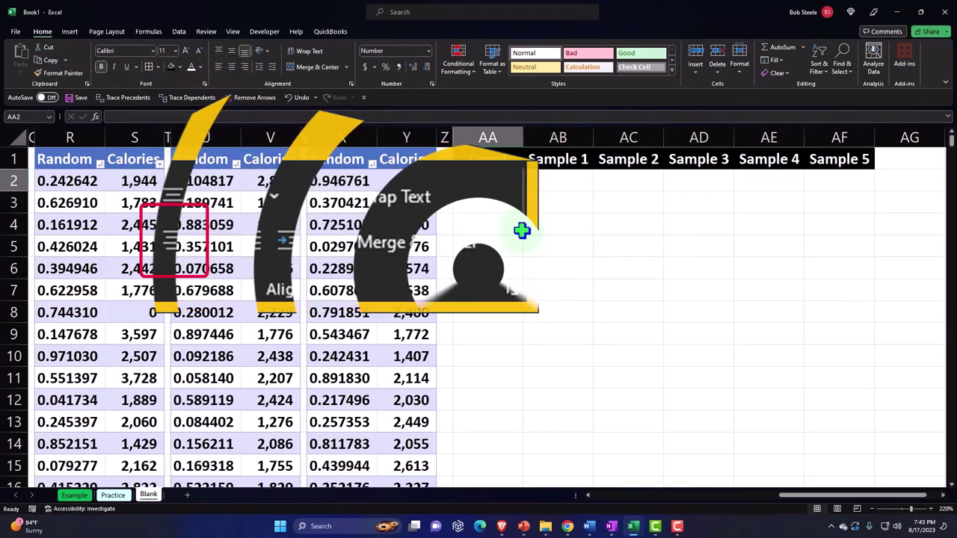
type("1")
key("Return")
type("2")
key("Return")
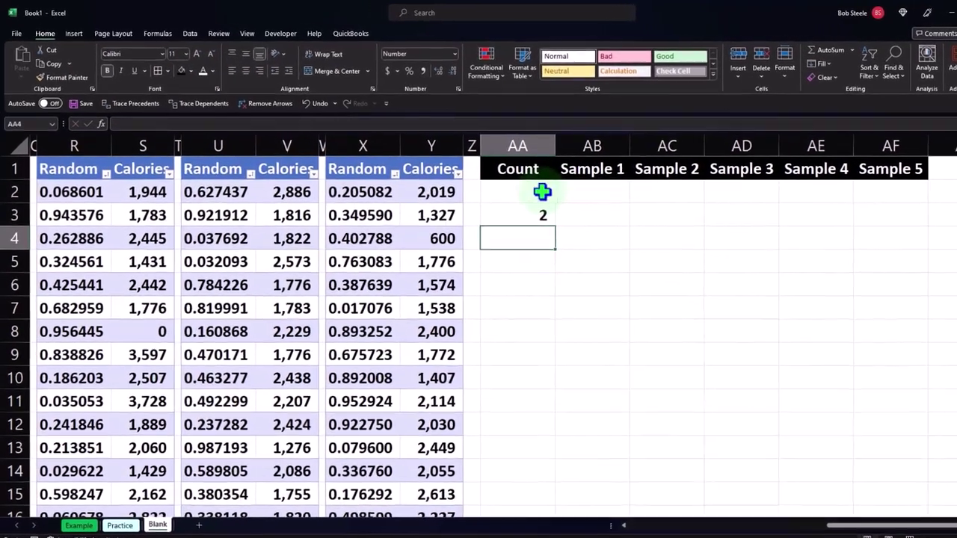
left_click_drag(516, 181, 516, 203)
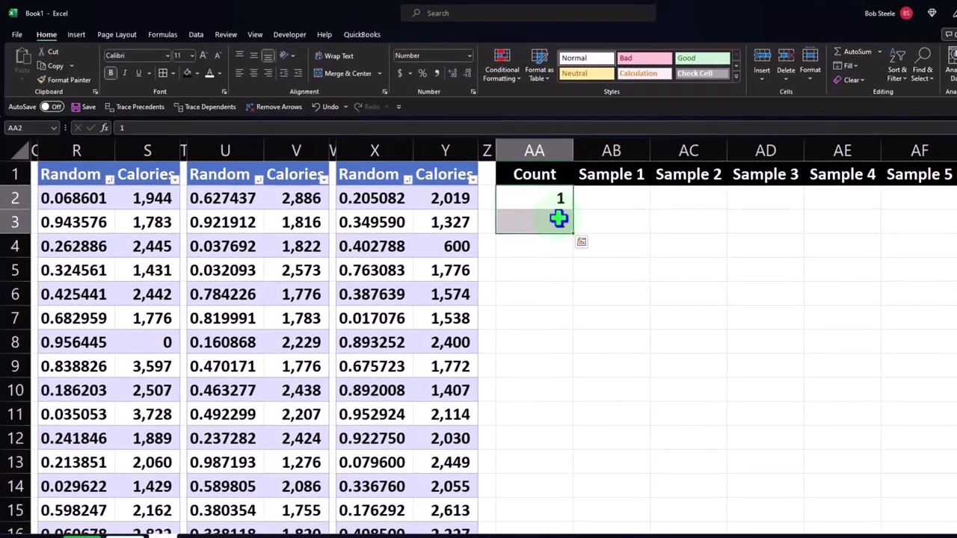
left_click_drag(573, 235, 571, 489)
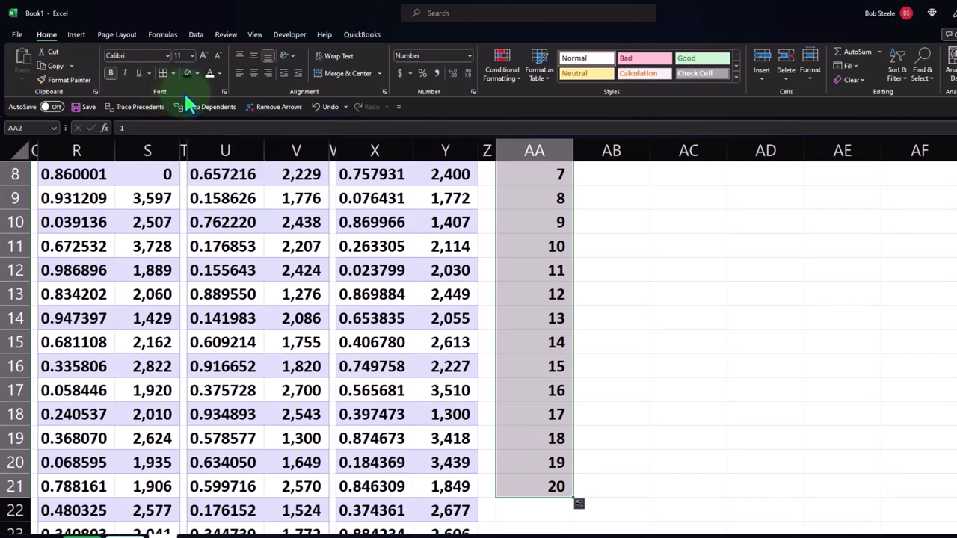
left_click(255, 74)
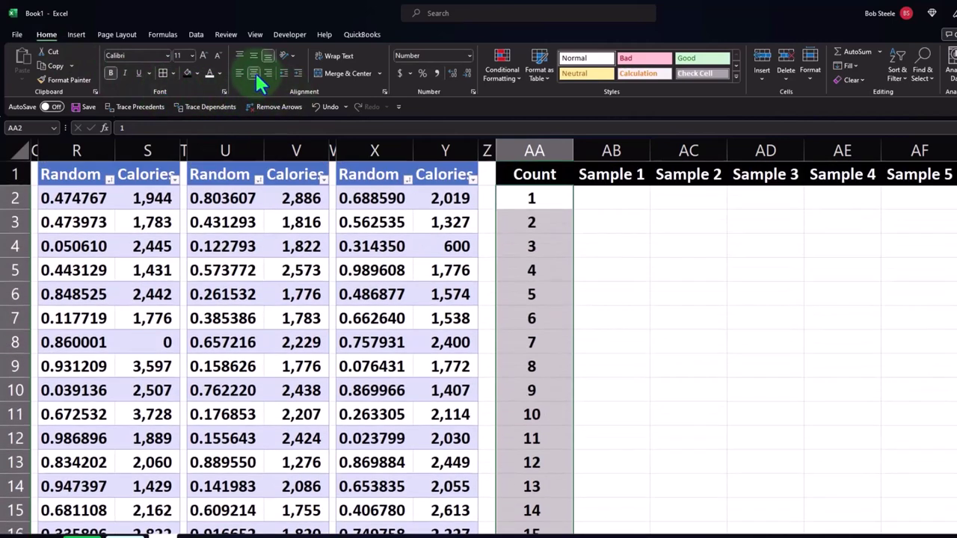
Link the first Sample 1 cell, AB2, to the first table's Calories value in M2.
left_click(611, 199)
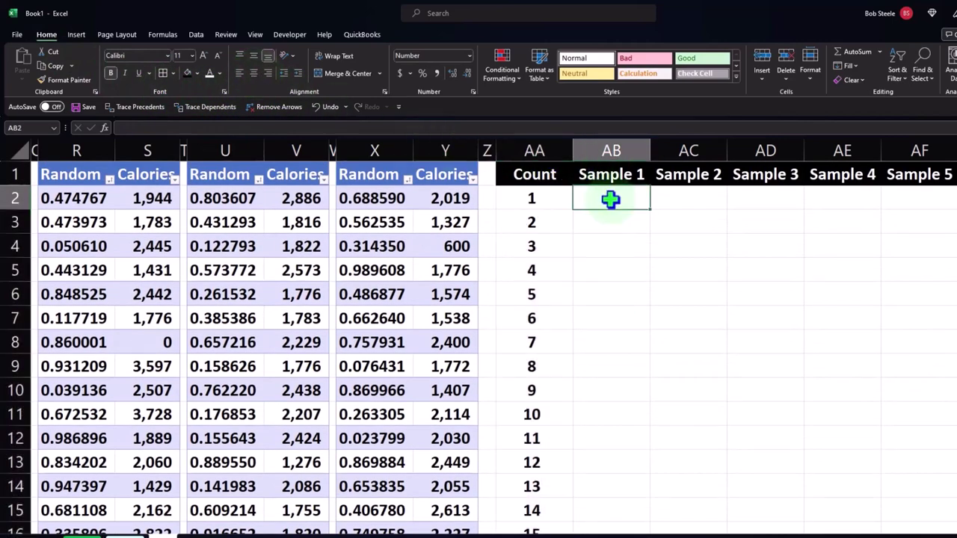
type("=")
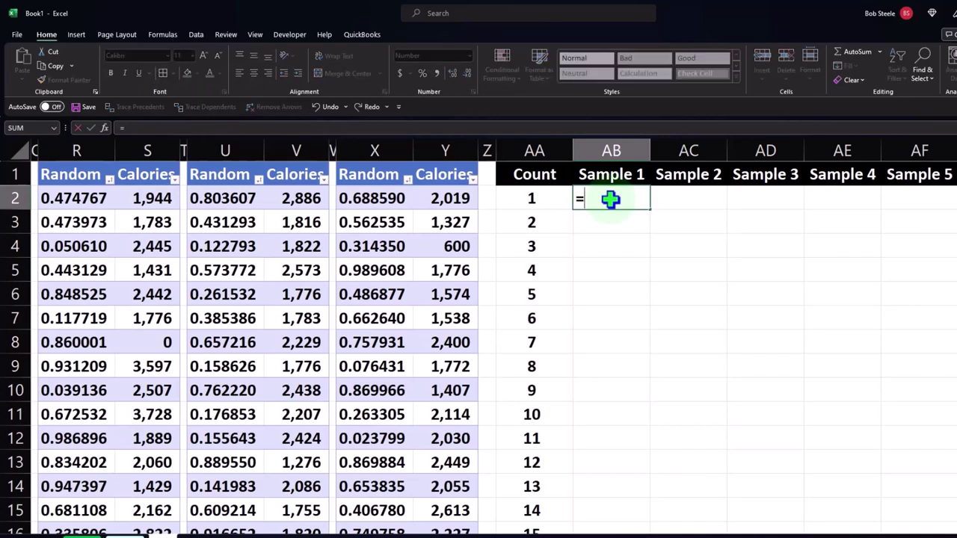
key("Left")
key("Left")
key("Left")
key("Left")
key("Left")
key("Left")
key("Left")
key("Left")
key("Left")
key("Left")
key("Left")
key("Left")
key("Left")
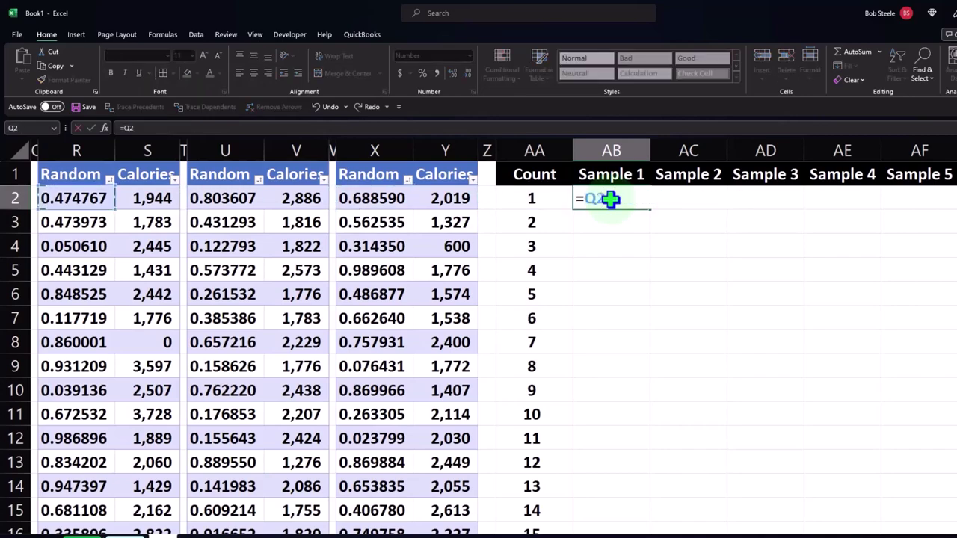
key("Left")
key("Left")
key("Left")
key("Left")
key("Left")
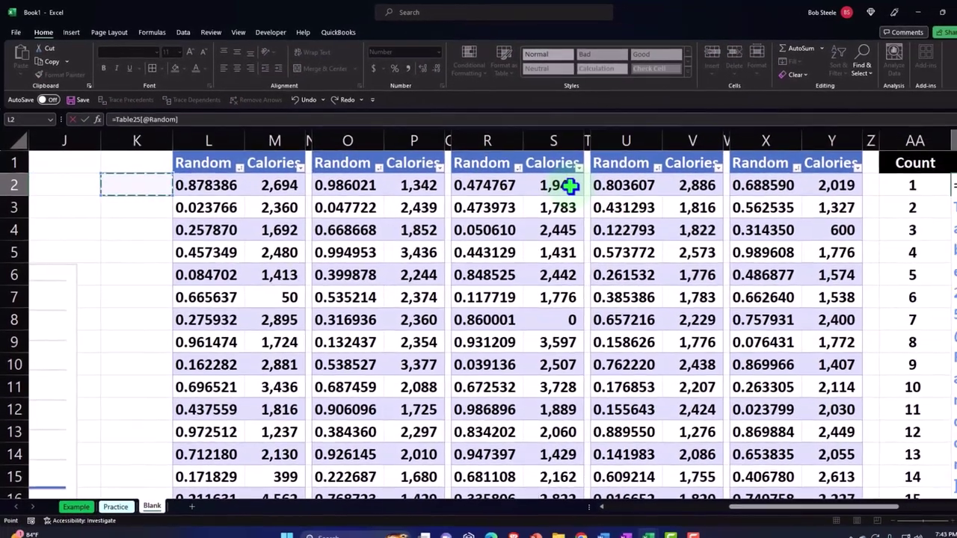
key("Right")
key("Right")
key("Right")
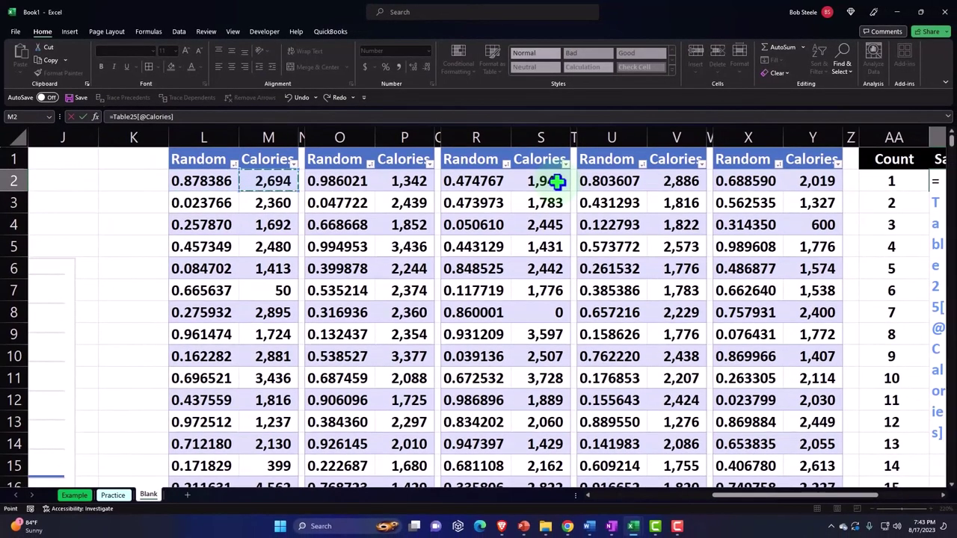
key("Tab")
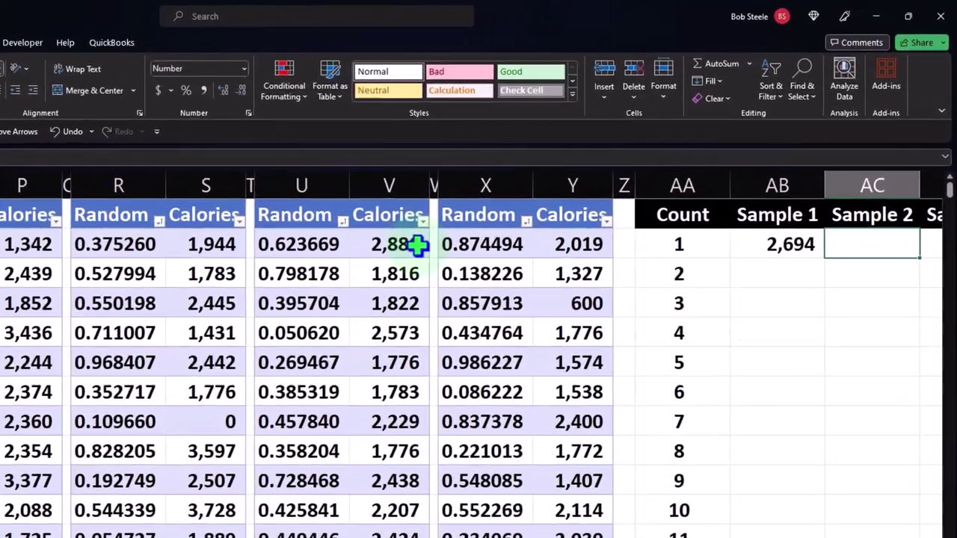
Link the first Sample 2 cell, AC2, to the second table's Calories value in P2.
type("=")
key("Left")
key("Left")
key("Left")
key("Left")
key("Left")
key("Left")
key("Left")
key("Left")
key("Left")
key("Left")
key("Left")
key("Left")
key("Left")
key("Left")
key("Left")
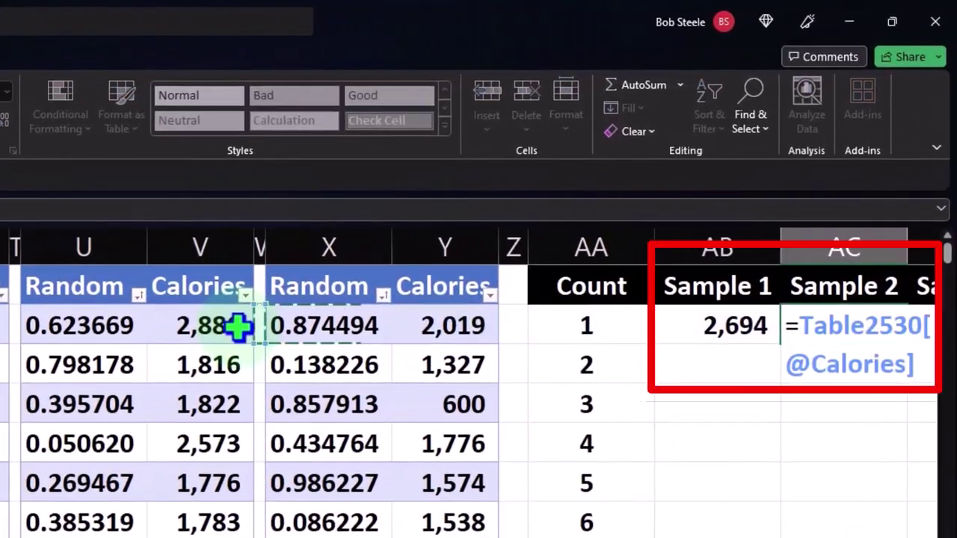
key("Left")
key("Left")
key("Left")
key("Left")
key("Left")
key("Left")
key("Left")
key("Left")
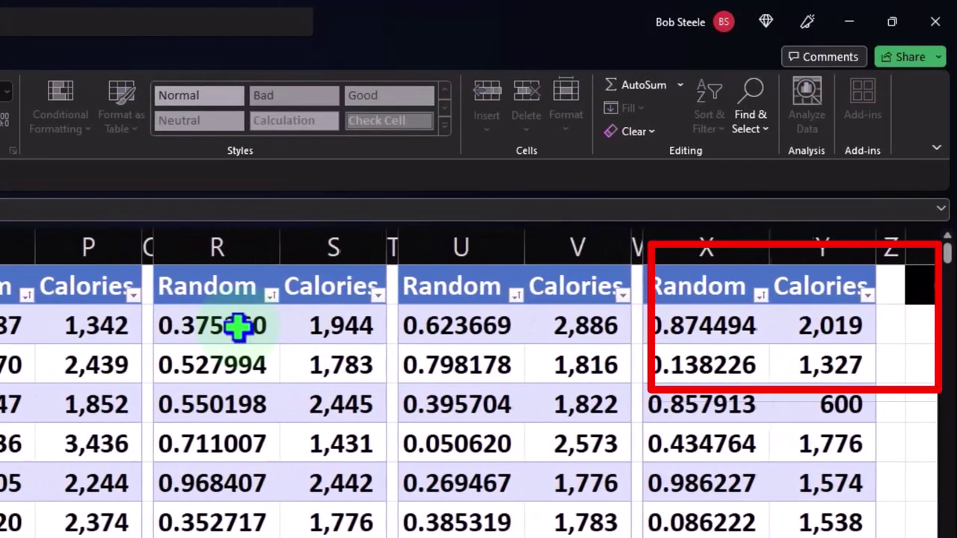
key("Right")
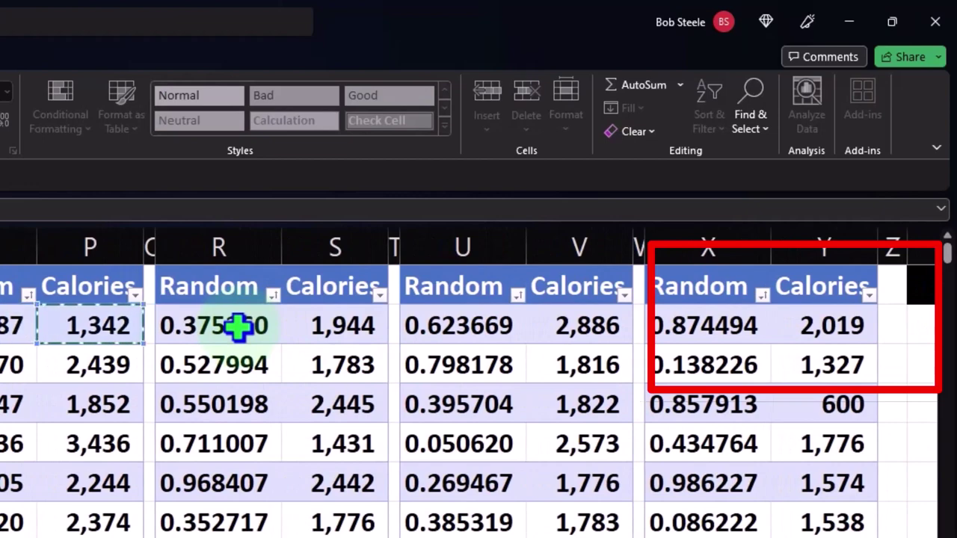
key("Tab")
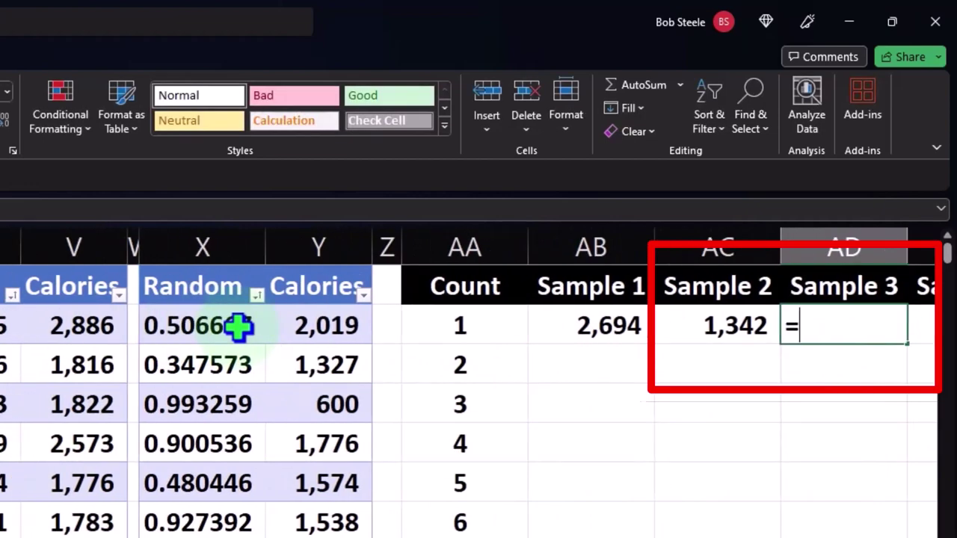
Link the first Sample 3 cell, AD2, to the third table's Calories value in S2.
type("=")
key("Left")
key("Left")
key("Left")
key("Left")
key("Left")
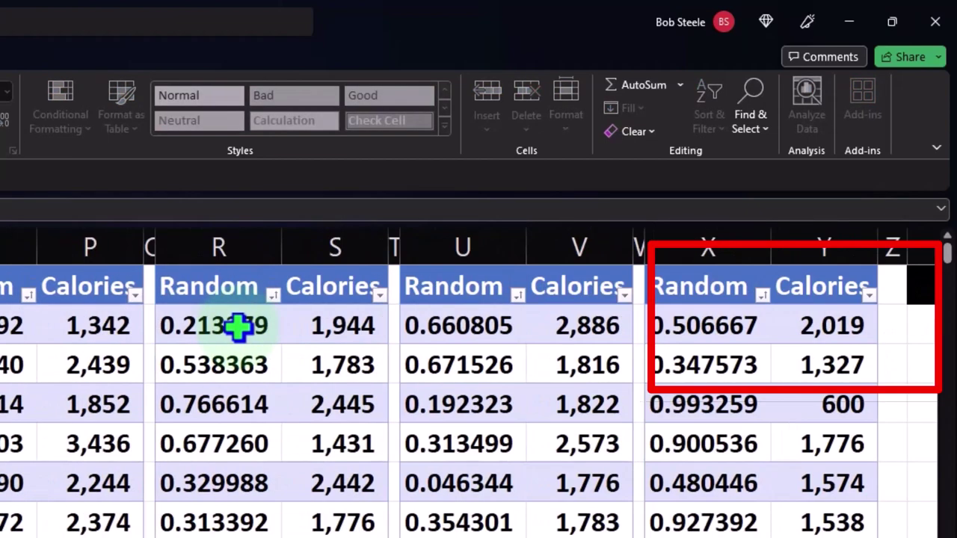
key("Right")
key("Right")
key("Right")
key("Right")
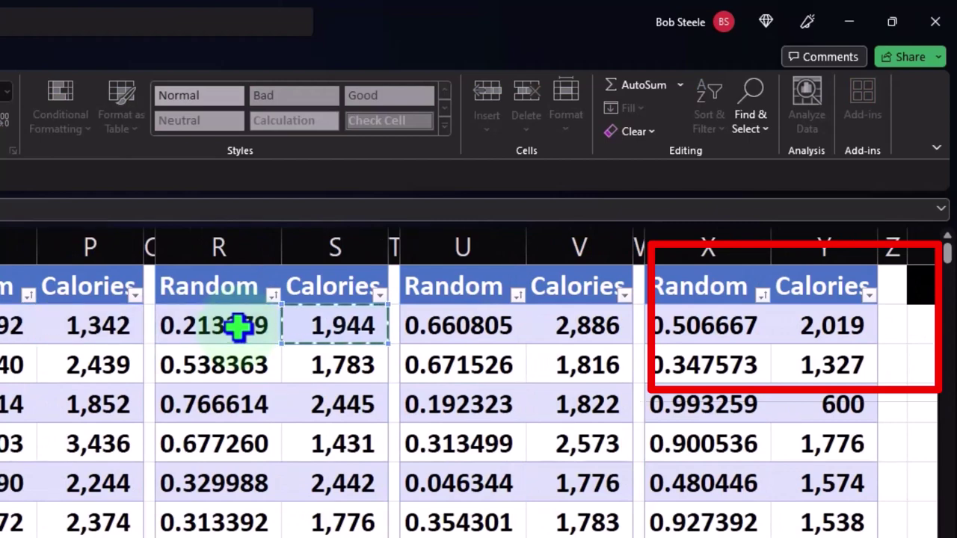
key("Tab")
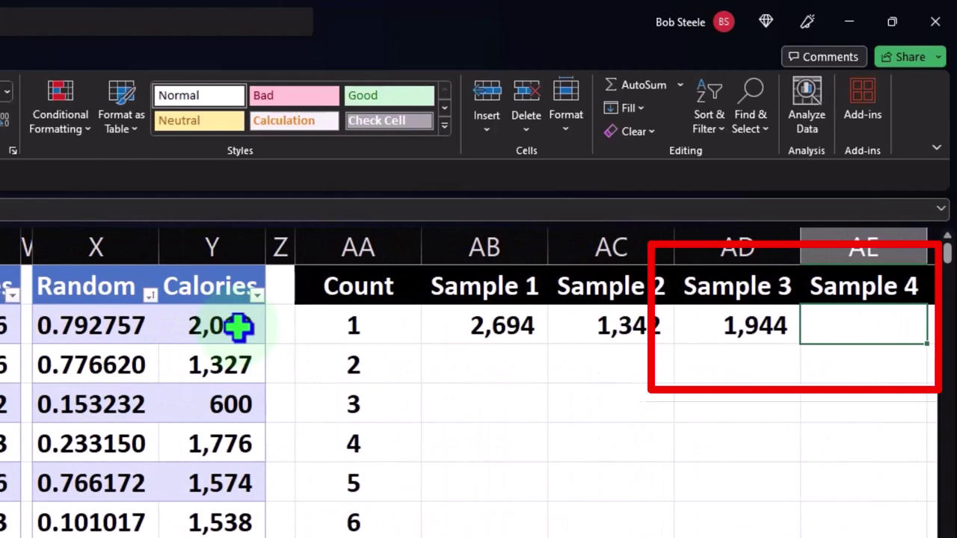
Link the first Sample 4 cell, AE2, to the fourth table's Calories value in V2.
type("=")
key("Left")
key("Left")
key("Left")
key("Left")
key("Left")
key("Left")
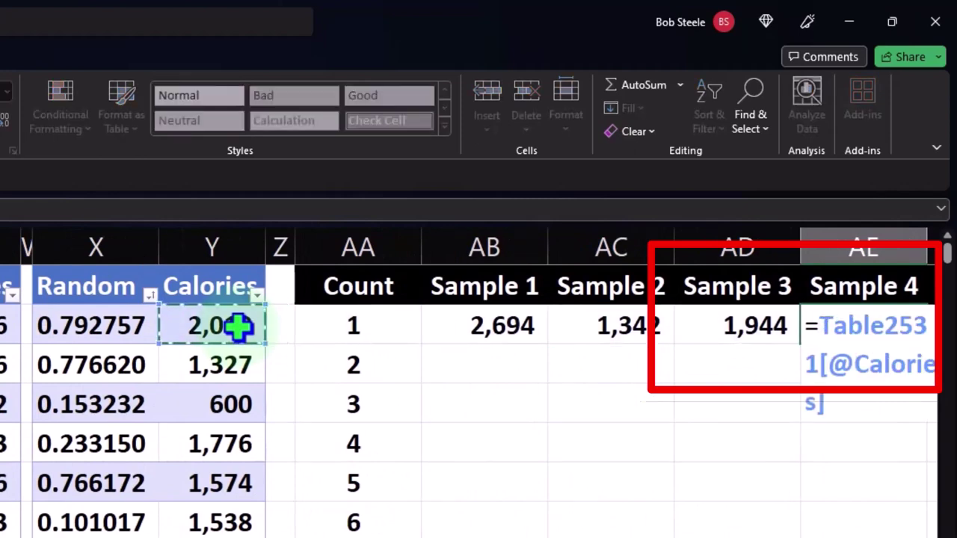
key("Left")
key("Left")
key("Tab")
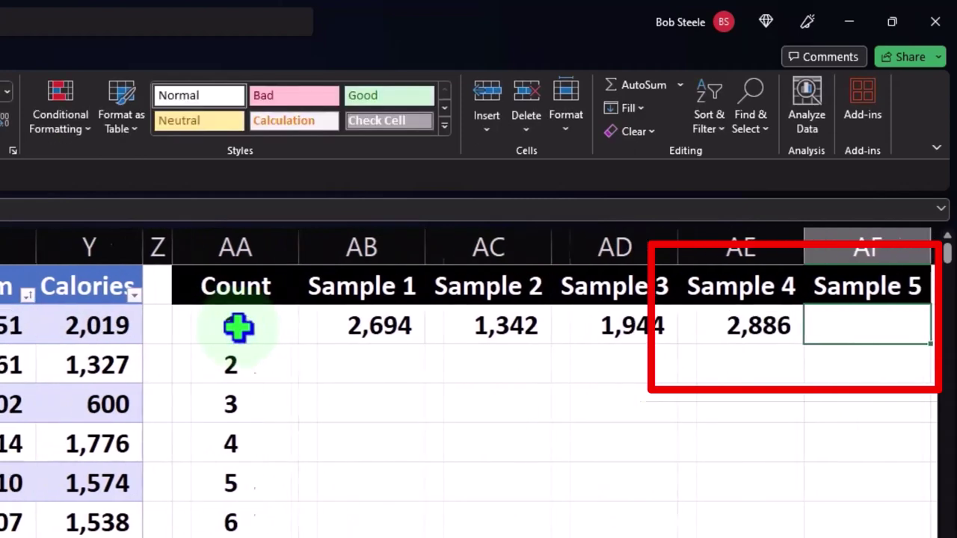
Link the first Sample 5 cell, AF2, to the fifth table's Calories value in Y2.
type("=")
key("Left")
key("Left")
key("Left")
key("Left")
key("Left")
key("Left")
key("Left")
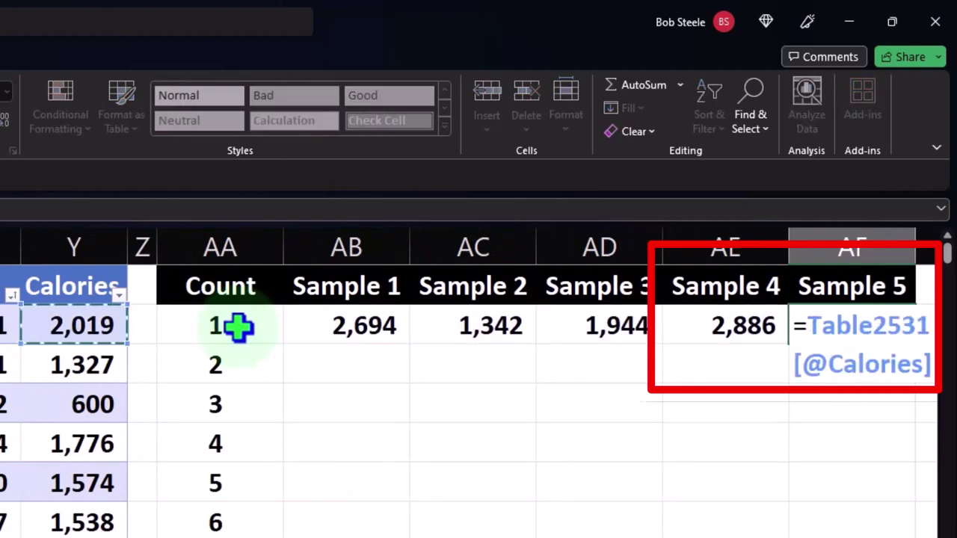
key("Return")
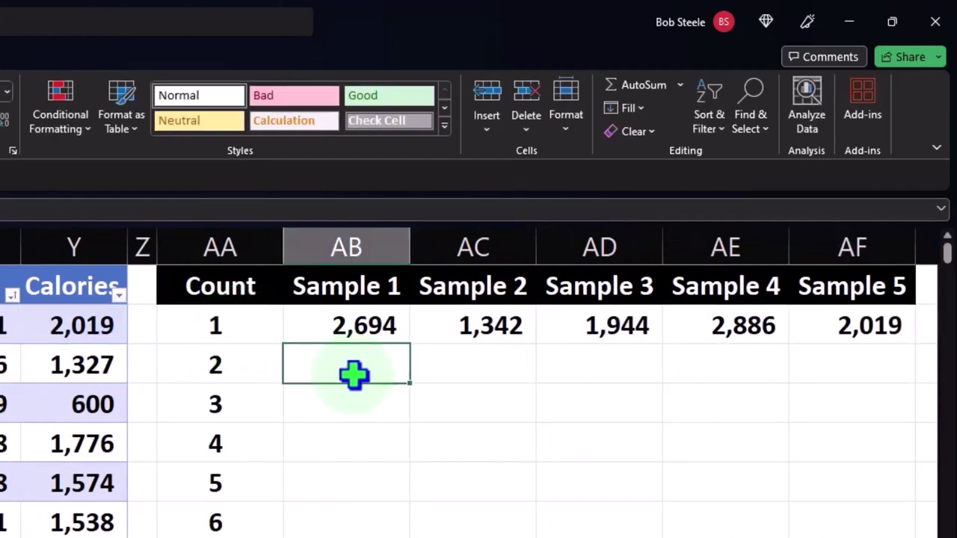
Re-sort the fifth table by its Random column from smallest to largest to refresh the first Sample 5 value.
left_click(389, 321)
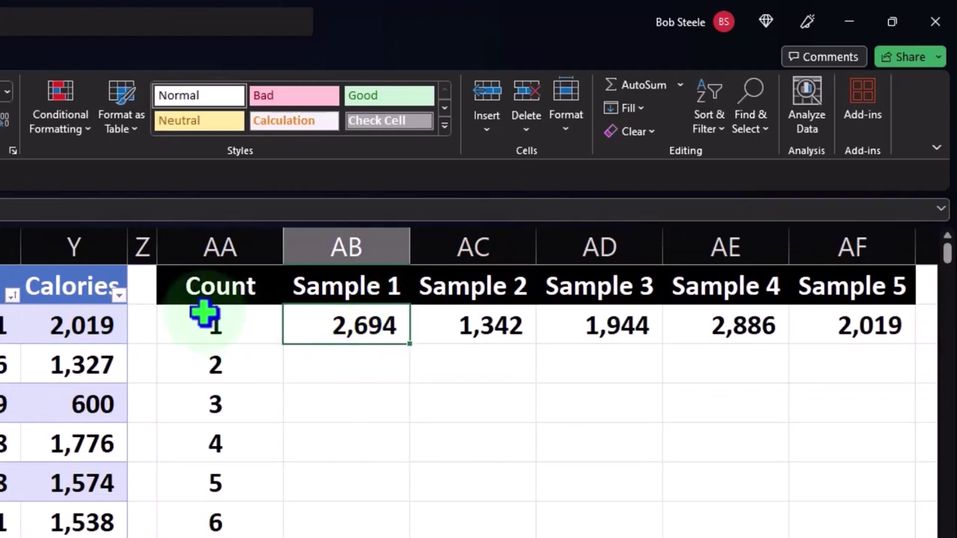
double_click(81, 325)
key("Return")
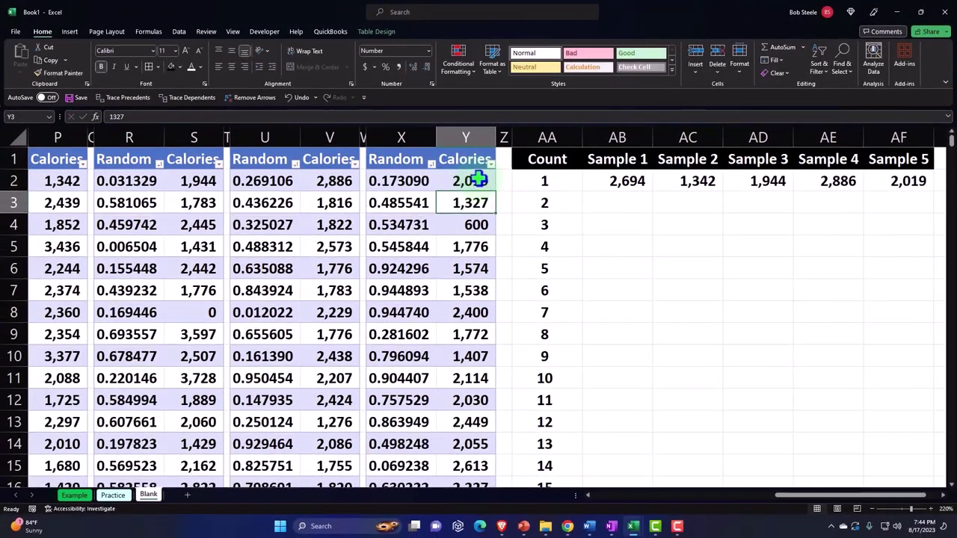
double_click(416, 178)
key("Return")
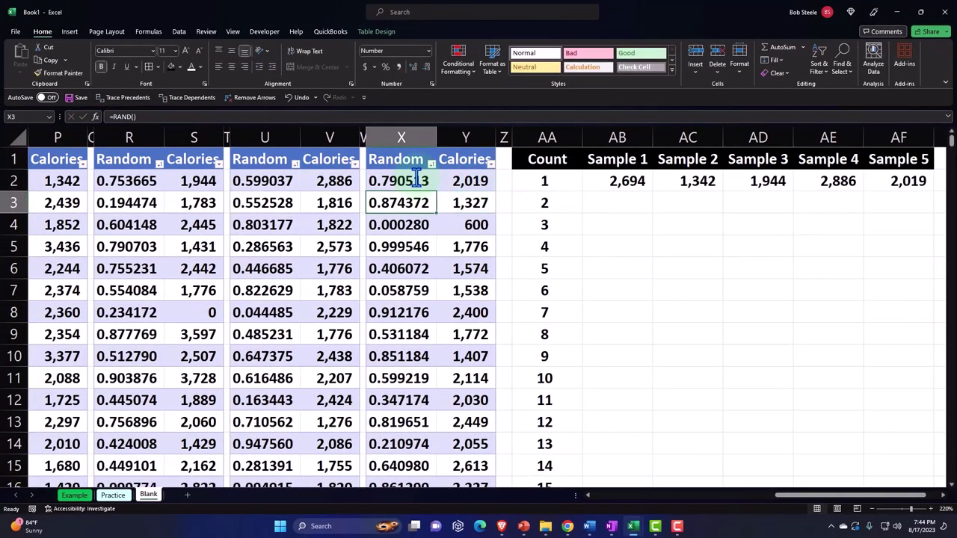
left_click(432, 166)
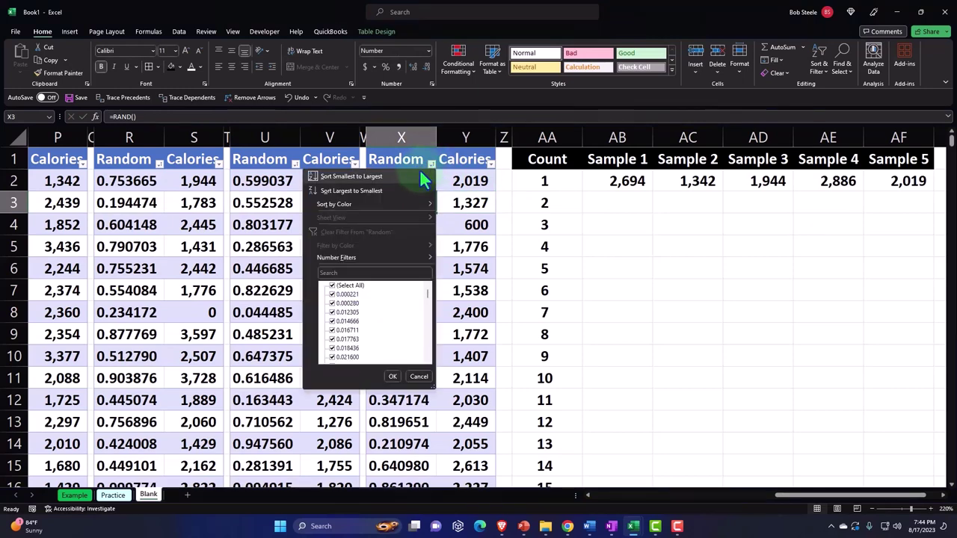
left_click(406, 179)
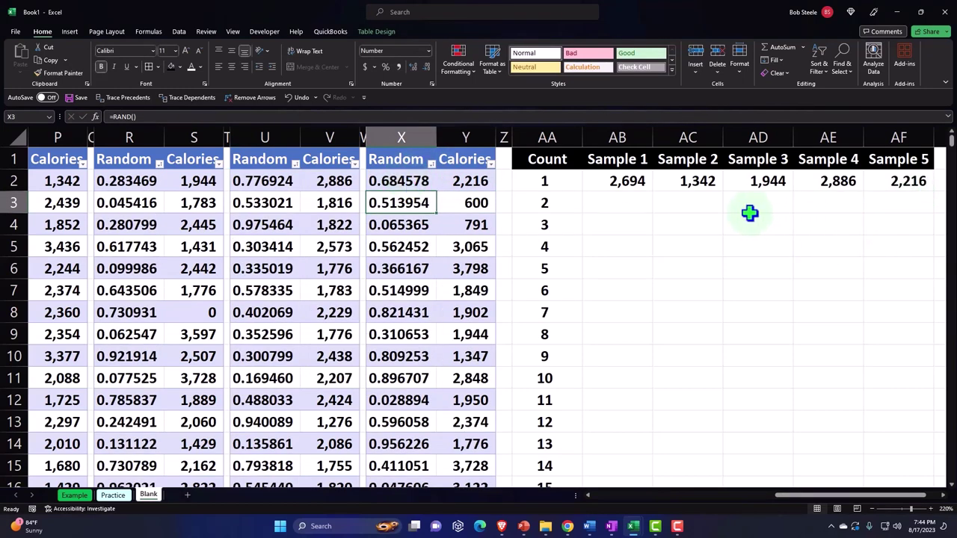
Fill the five sample formulas in AB2:AF2 down to row 21 to cover all 20 counts.
mouse_move(625, 182)
left_mouse_down()
mouse_move(938, 193)
mouse_move(925, 524)
mouse_move(925, 456)
left_mouse_up()
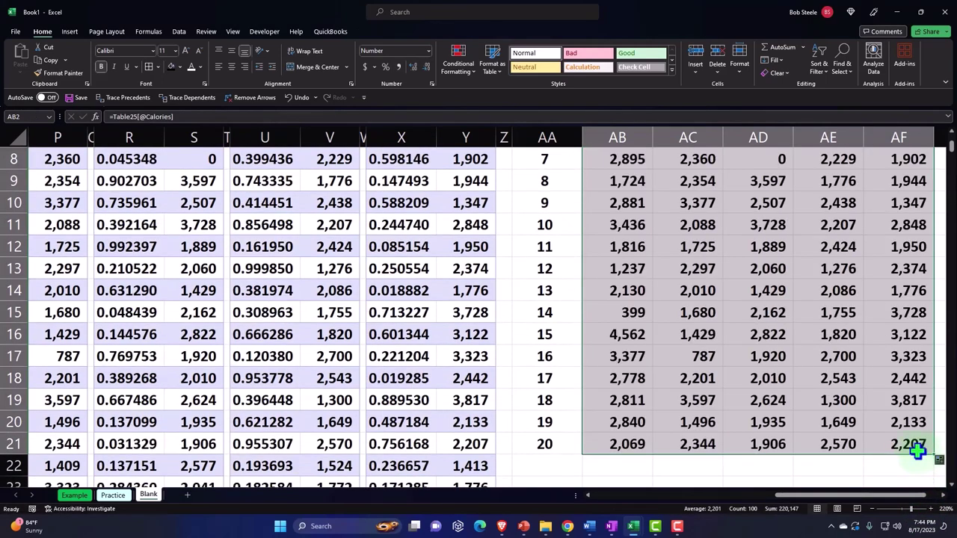
scroll(765, 331, "up", 3)
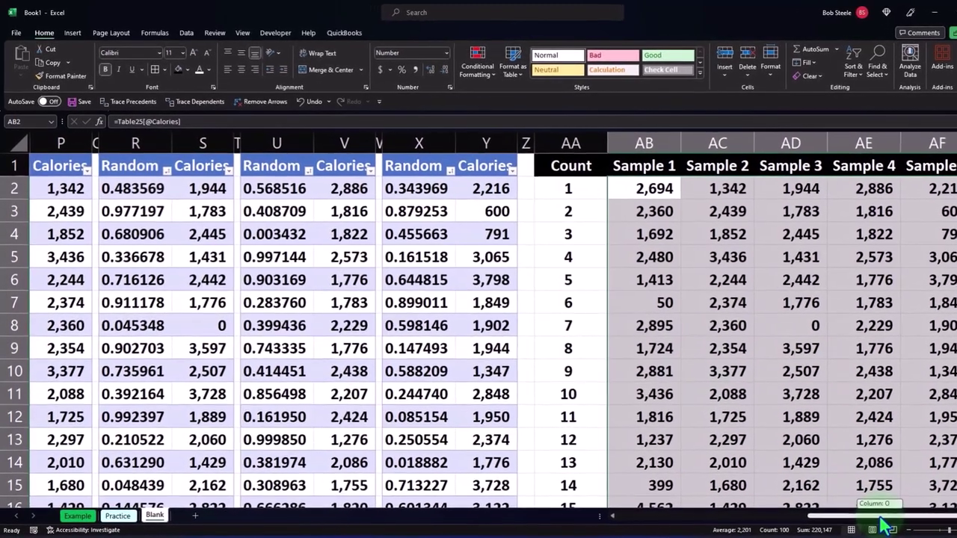
Re-sort each of the five tables by its Random column from smallest to largest to draw new samples.
left_click_drag(884, 526, 854, 521)
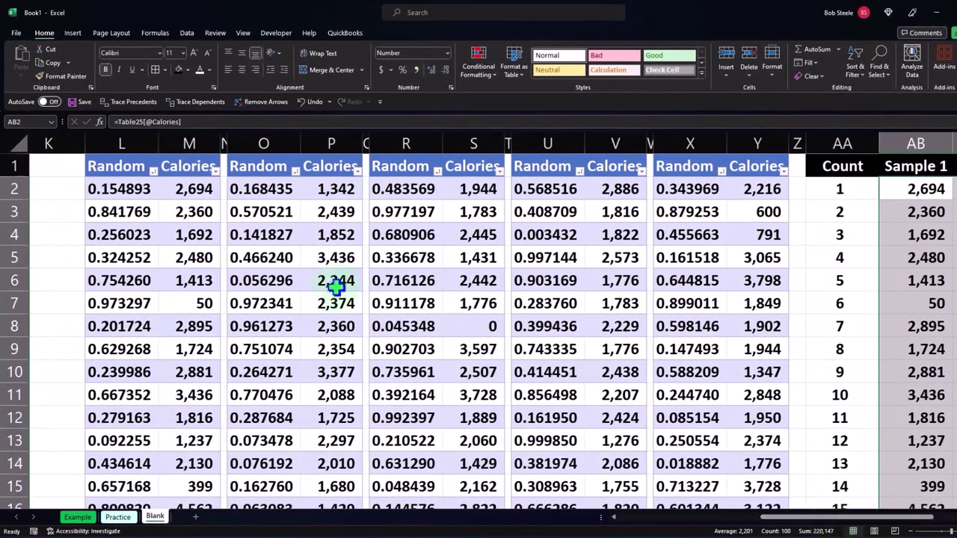
left_click(153, 172)
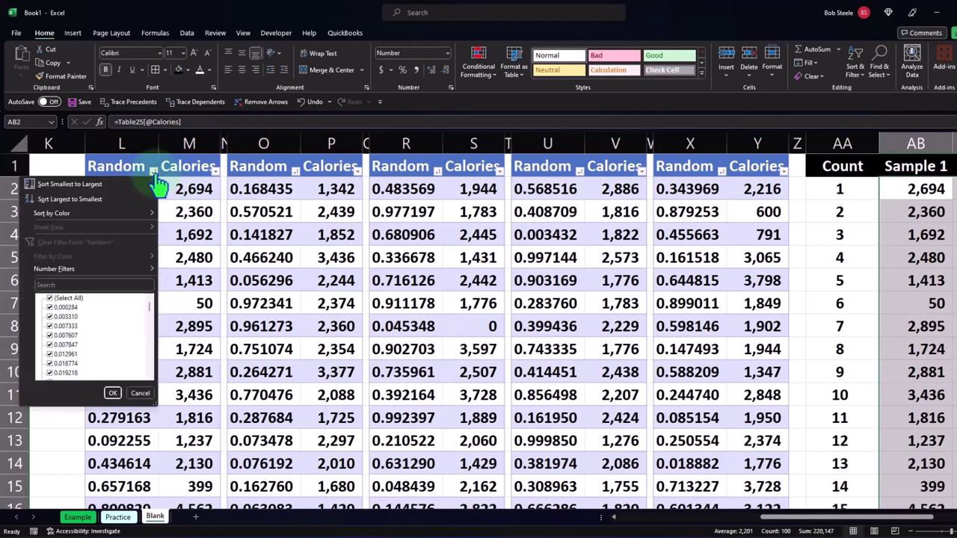
left_click(118, 184)
left_click(296, 172)
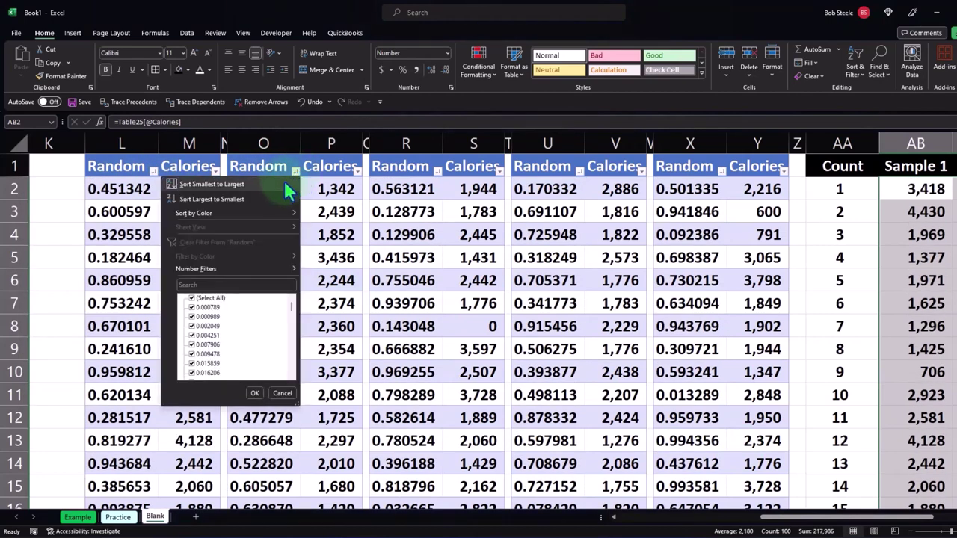
left_click(284, 181)
left_click(437, 171)
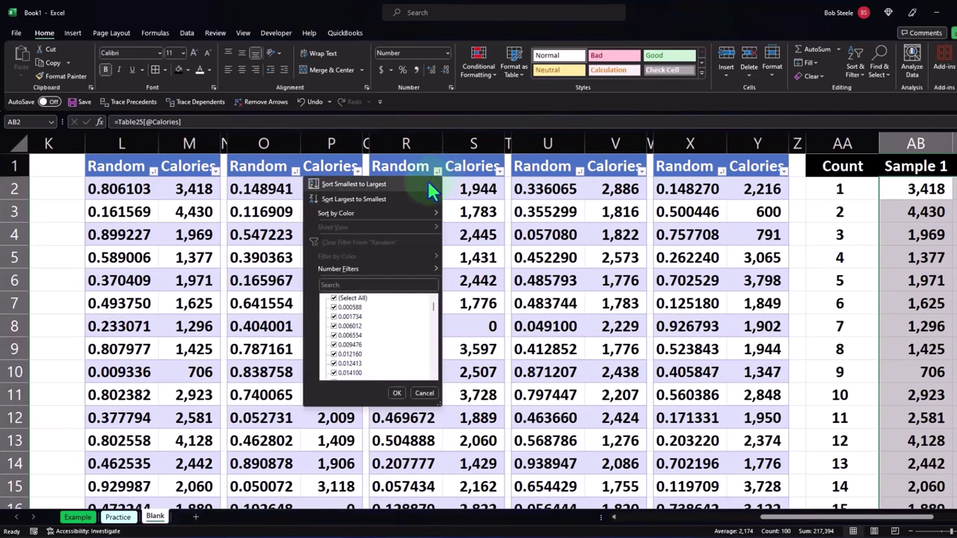
key("Escape")
left_click(579, 171)
key("Escape")
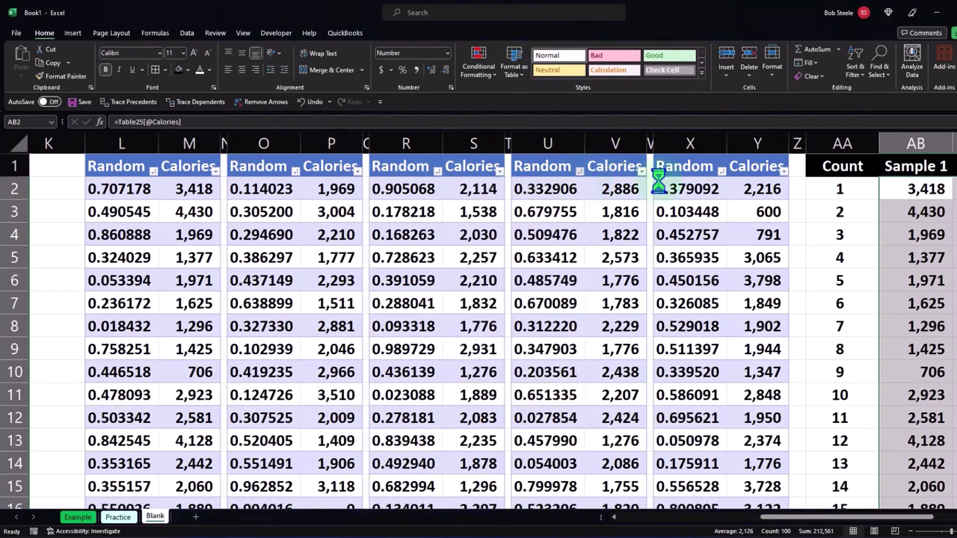
left_click(720, 171)
key("Escape")
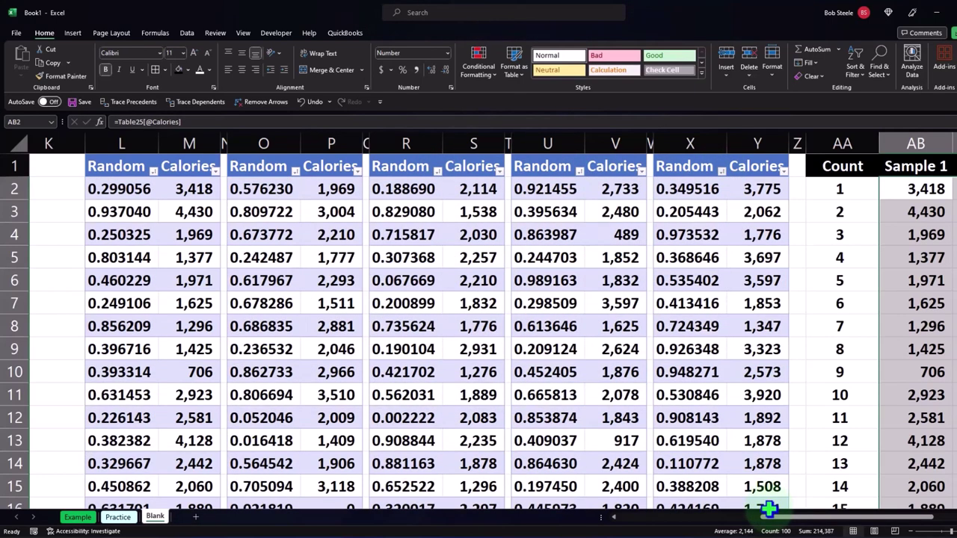
Apply all borders and the recently used light cyan fill to the count and sample cells in AA2:AF21.
left_click_drag(790, 519, 835, 519)
left_click(805, 334)
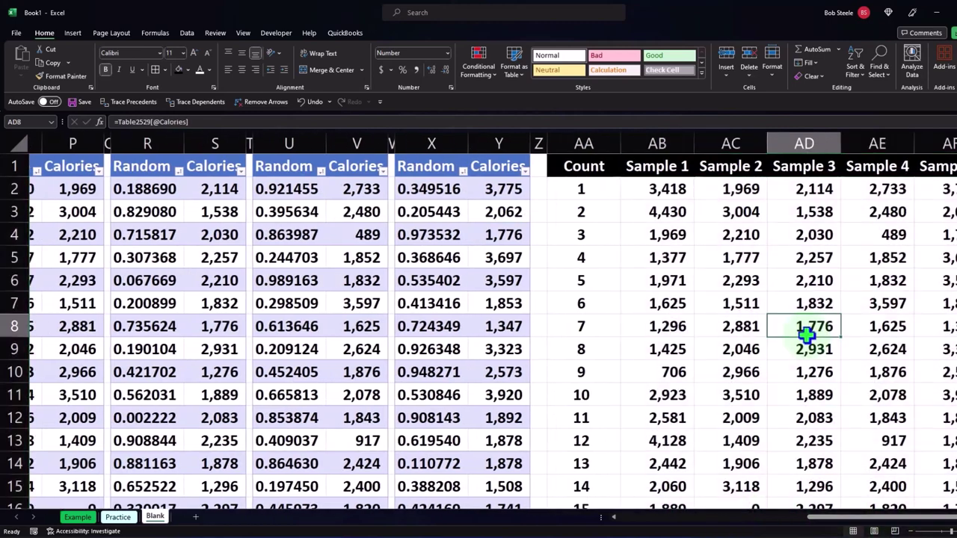
key("Right")
key("Right")
key("Right")
key("Right")
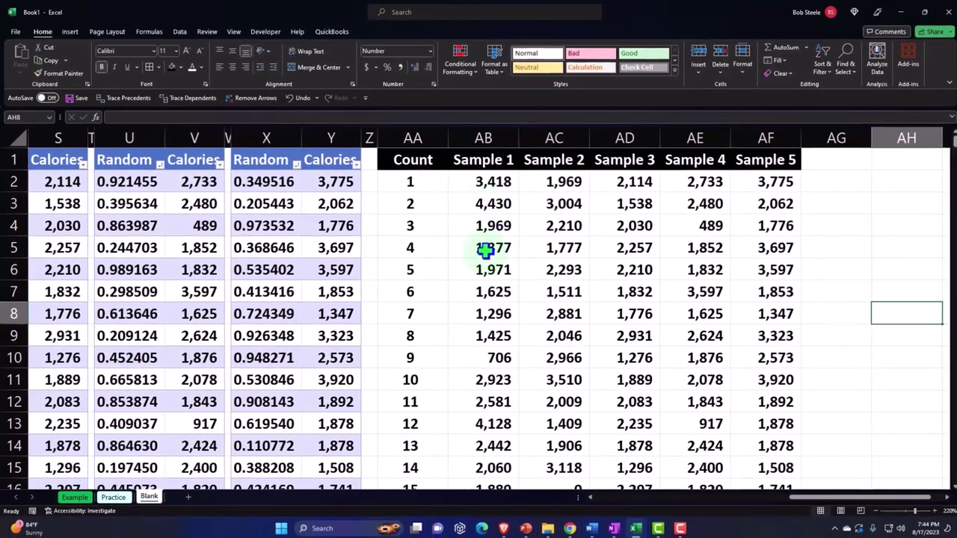
left_click_drag(408, 181, 768, 434)
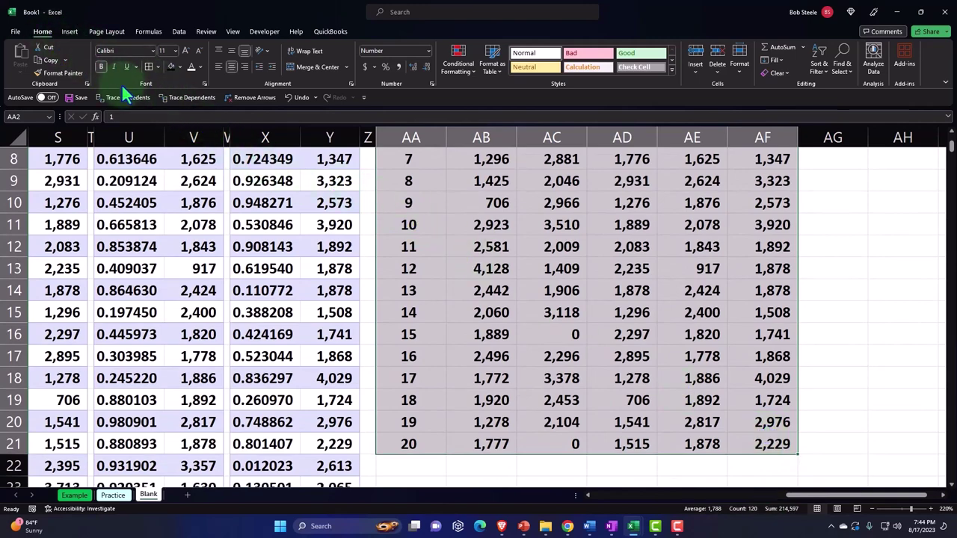
scroll(157, 71, "up", 3)
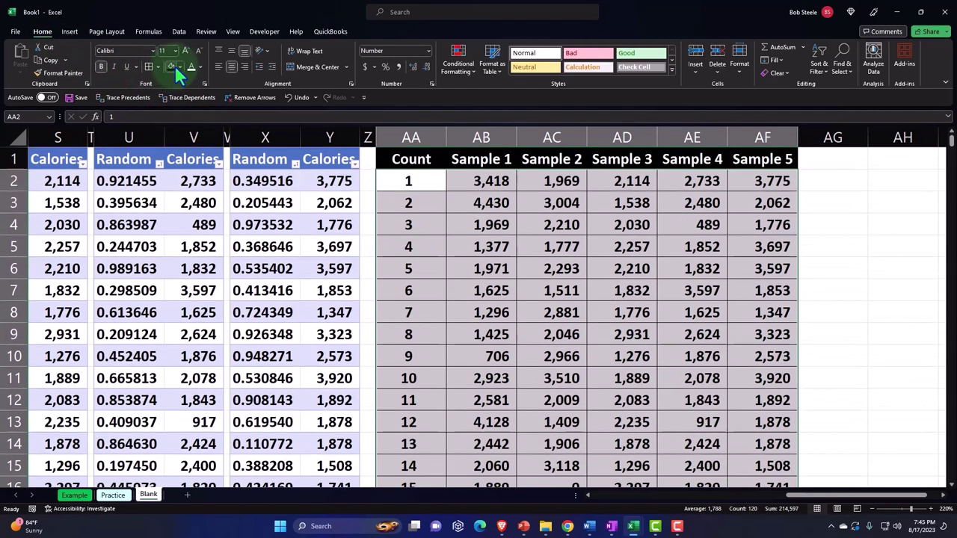
left_click(178, 66)
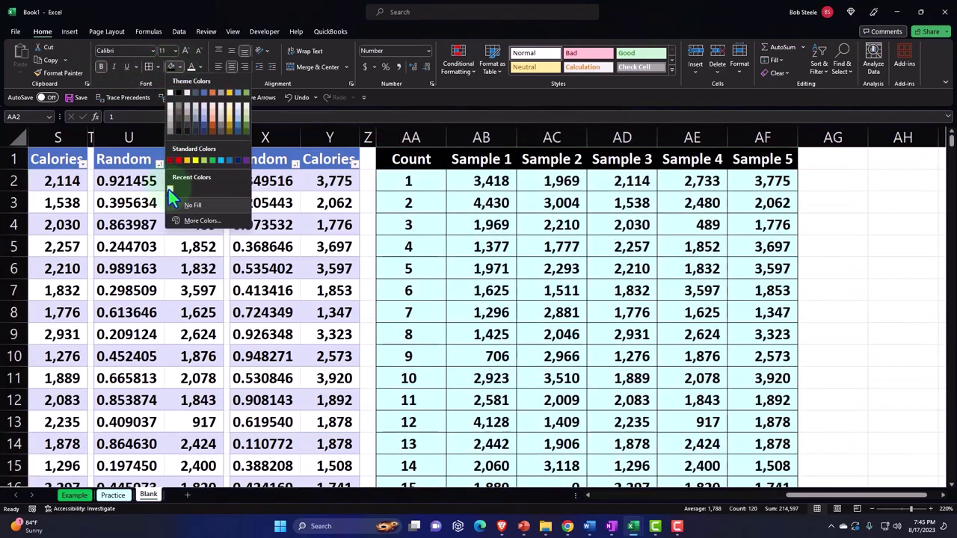
left_click(582, 271)
key("Right")
key("Right")
key("Right")
key("Right")
key("Right")
key("Right")
key("Right")
key("Right")
key("Right")
key("Right")
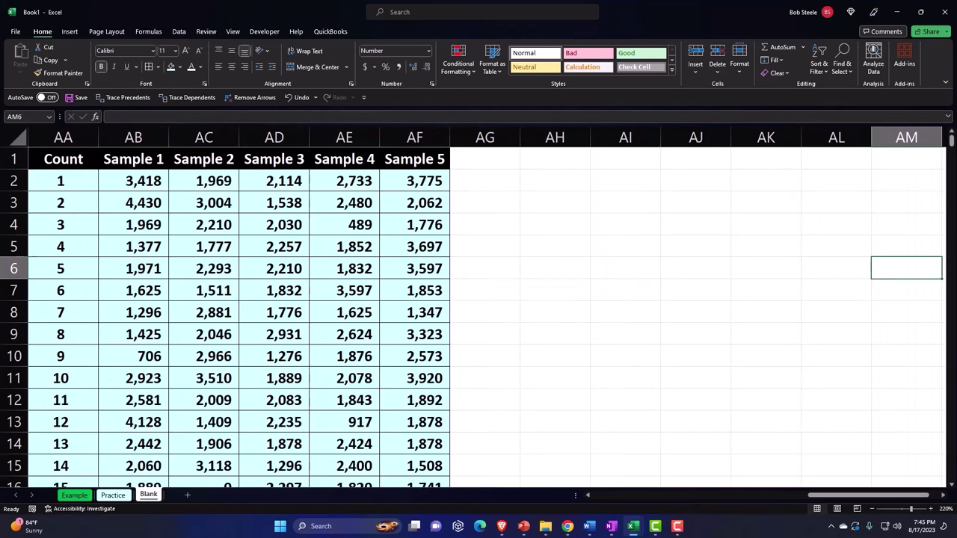
key("Right")
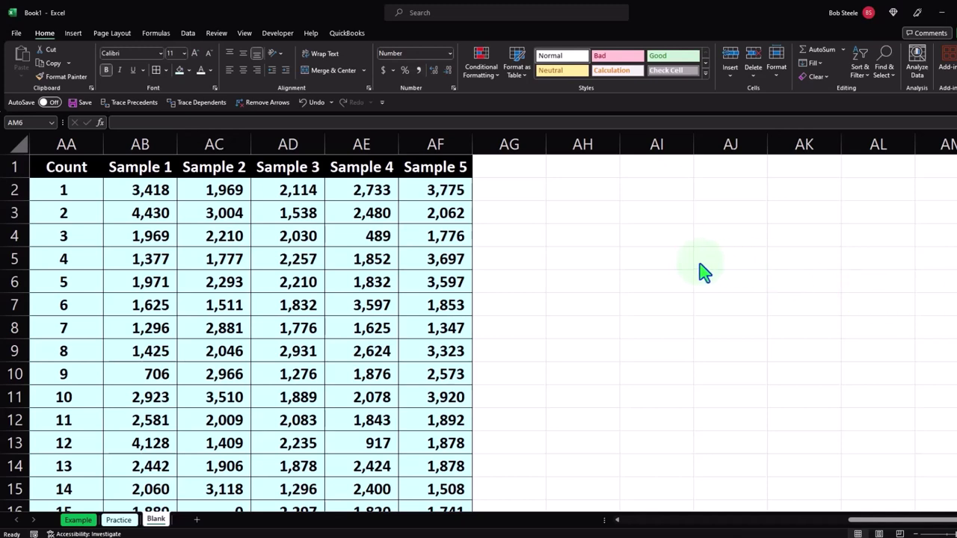
left_click(583, 168)
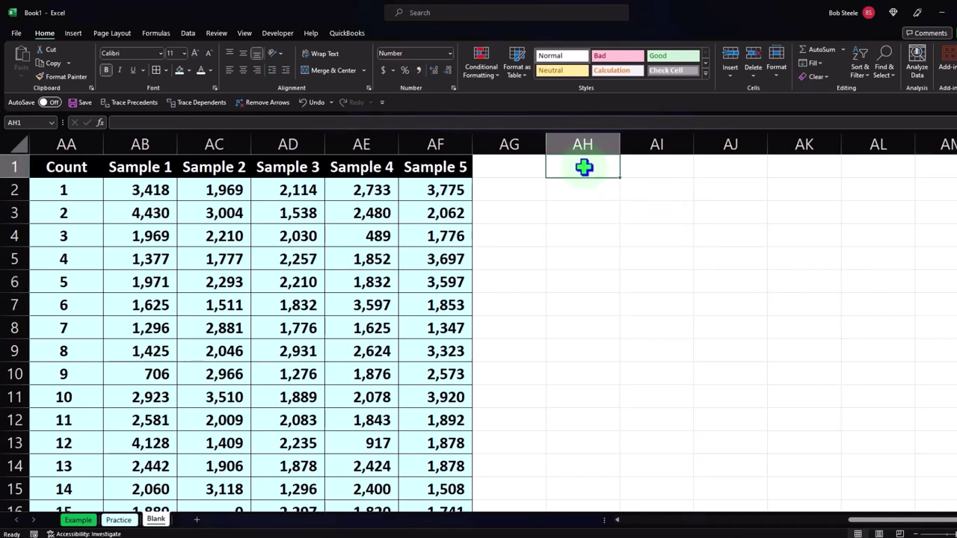
type("S")
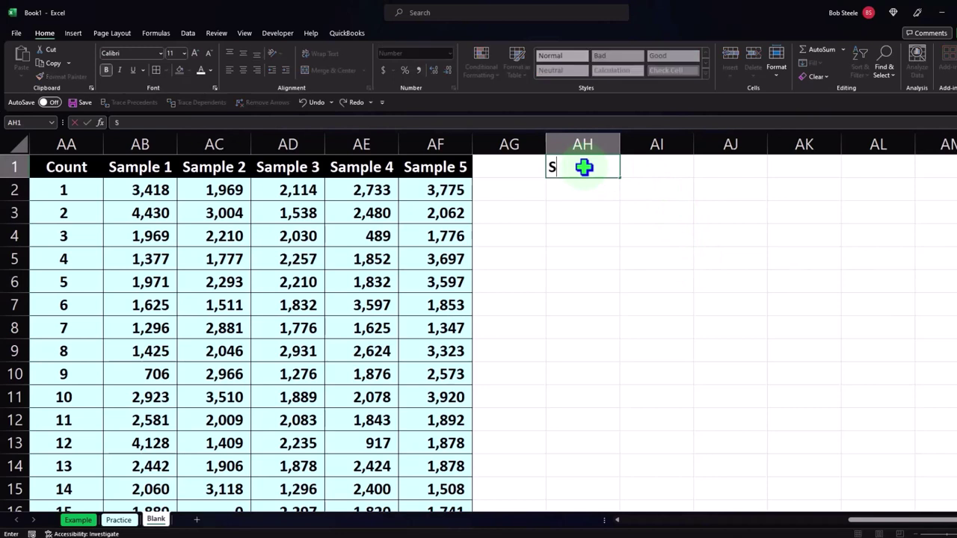
type("ample")
left_click(577, 210)
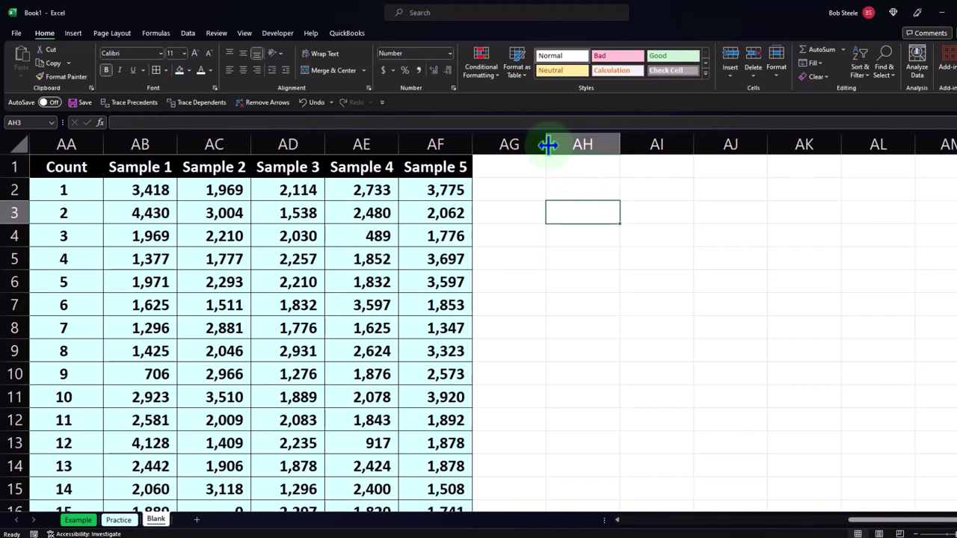
Narrow column AG to a thin spacer and enter the heading Sample 1 in AI1.
left_click_drag(548, 145, 484, 150)
left_click(613, 166)
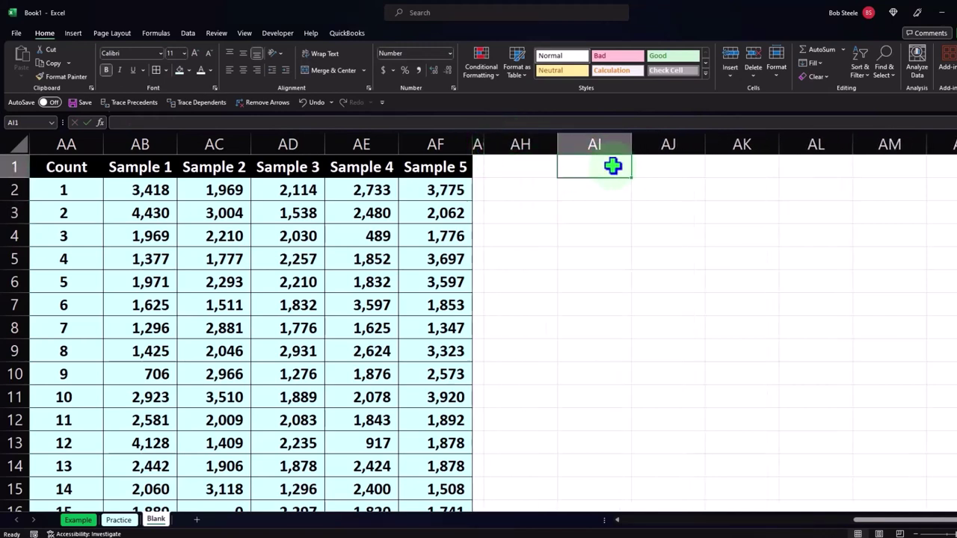
left_click(546, 156)
left_click(582, 159)
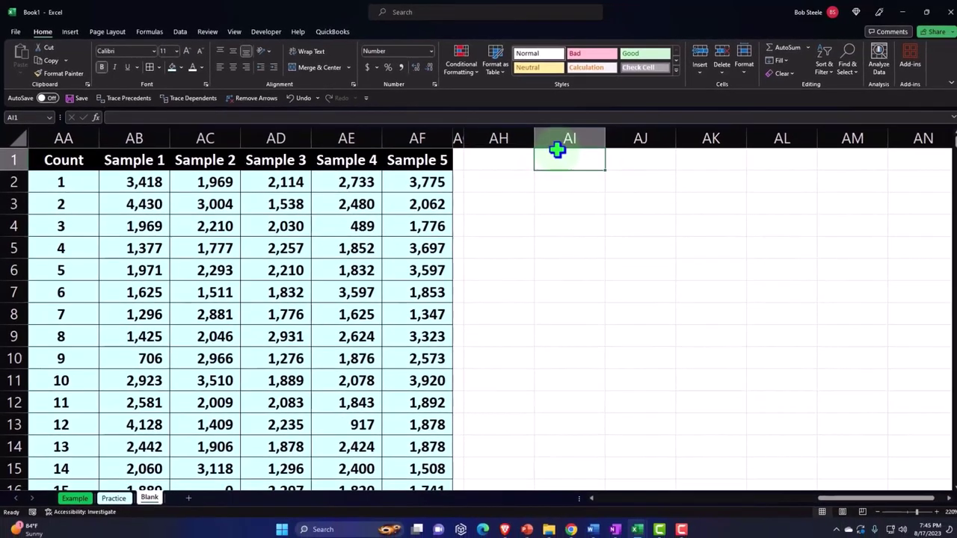
type("Sample")
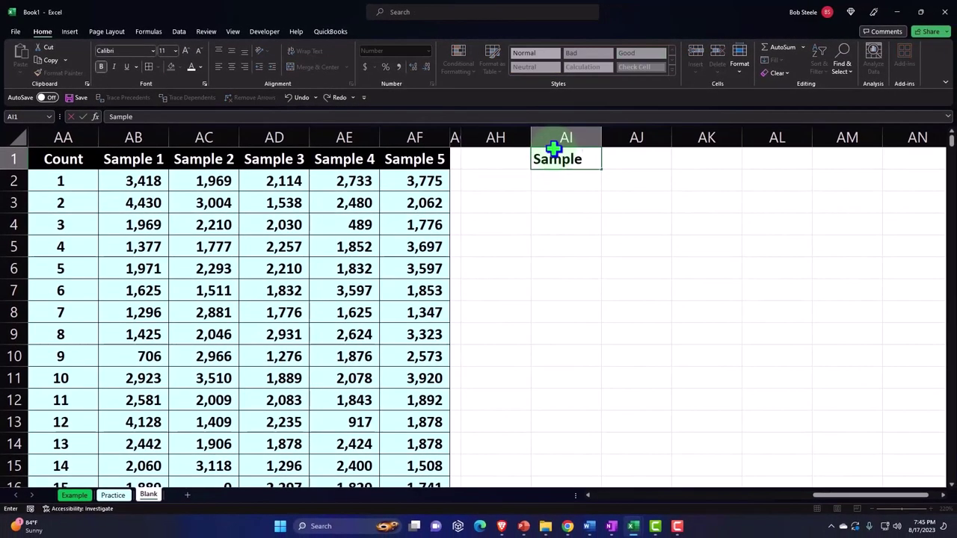
type(" 1")
key("Return")
Extend the headings from AI1 across row 1 to Sample 75, and format them with black fill and centred white text.
left_click(568, 163)
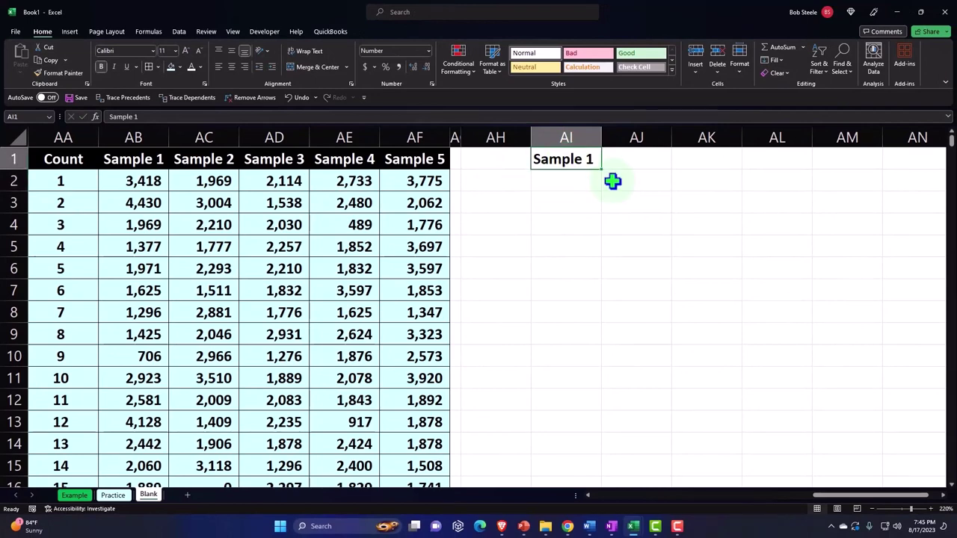
left_click_drag(603, 169, 441, 165)
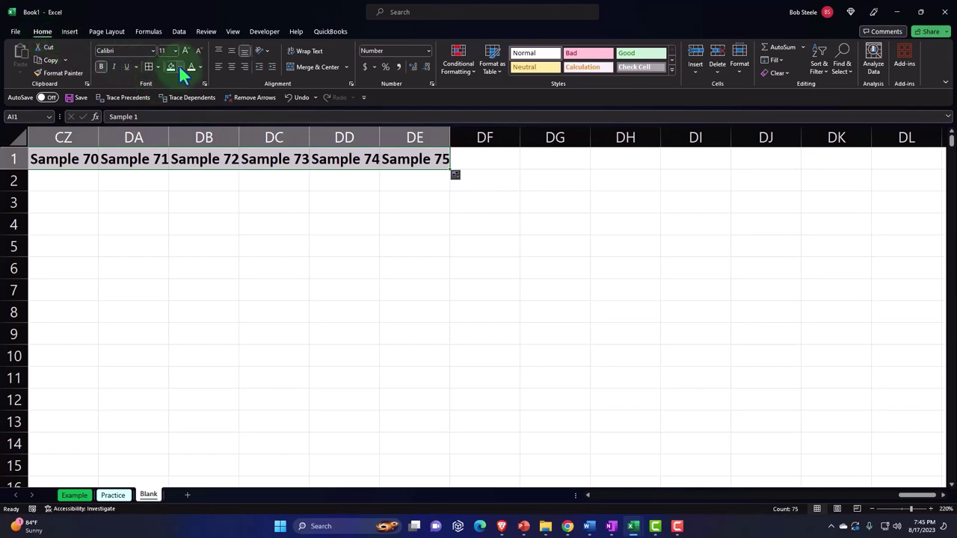
left_click(180, 66)
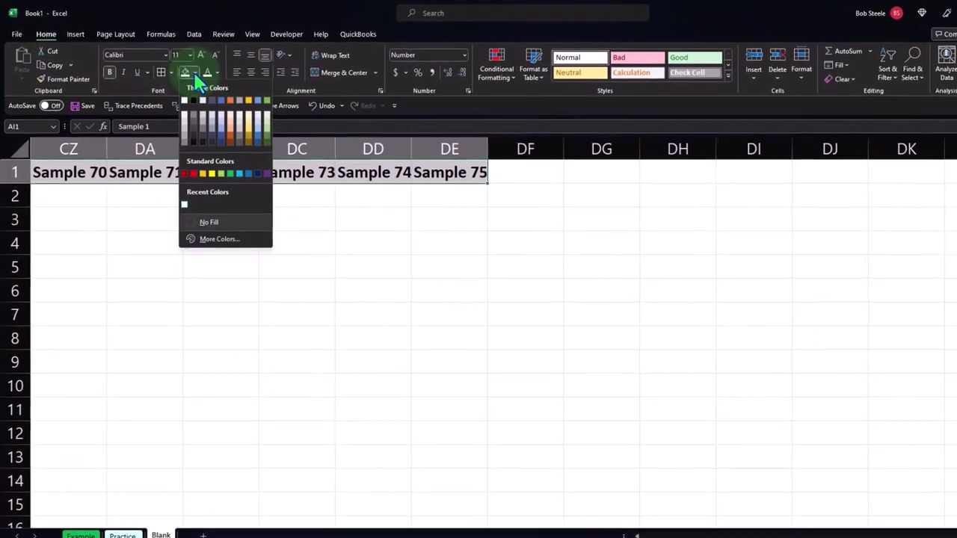
left_click(194, 100)
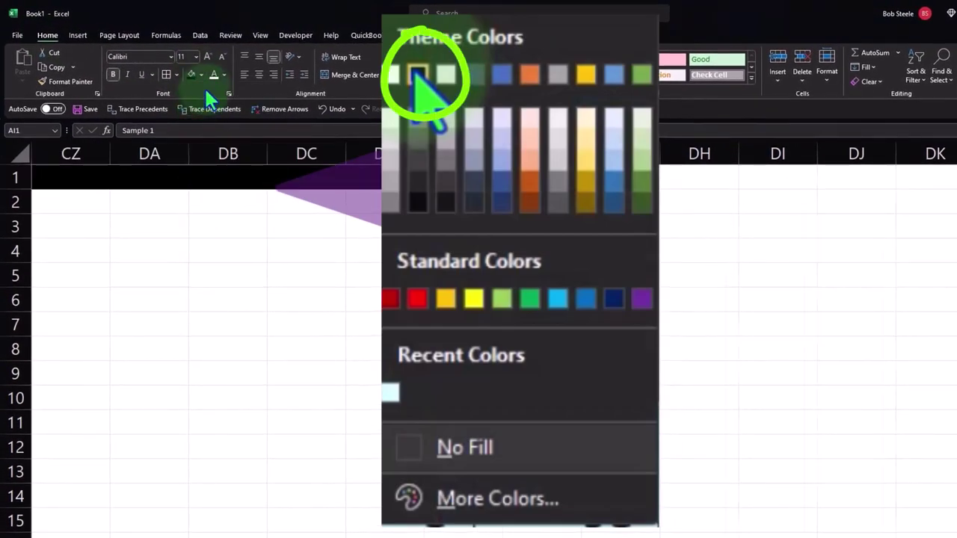
left_click(213, 74)
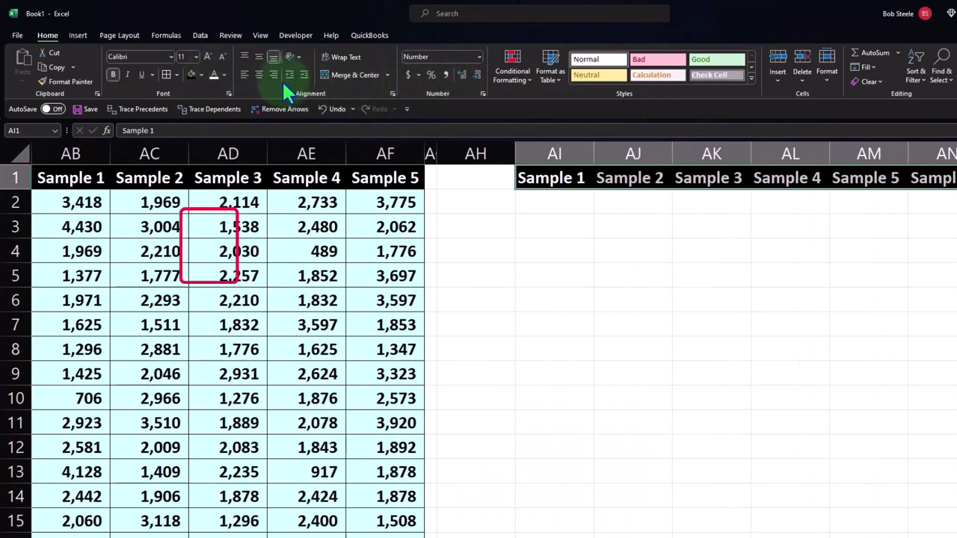
left_click(476, 202)
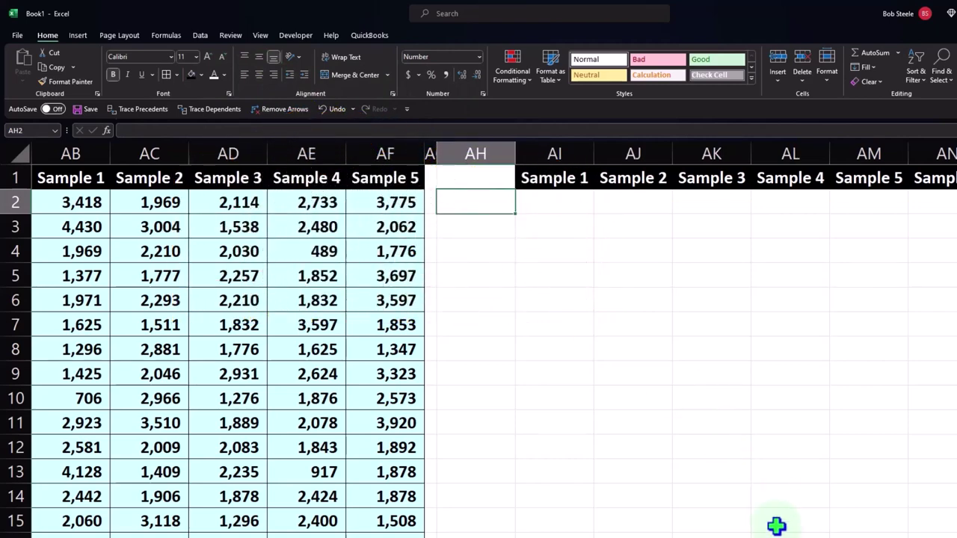
Copy the sample cells AB2:AF21 and paste them at AI2 as values, with their formatting applied.
scroll(776, 525, "left", 2)
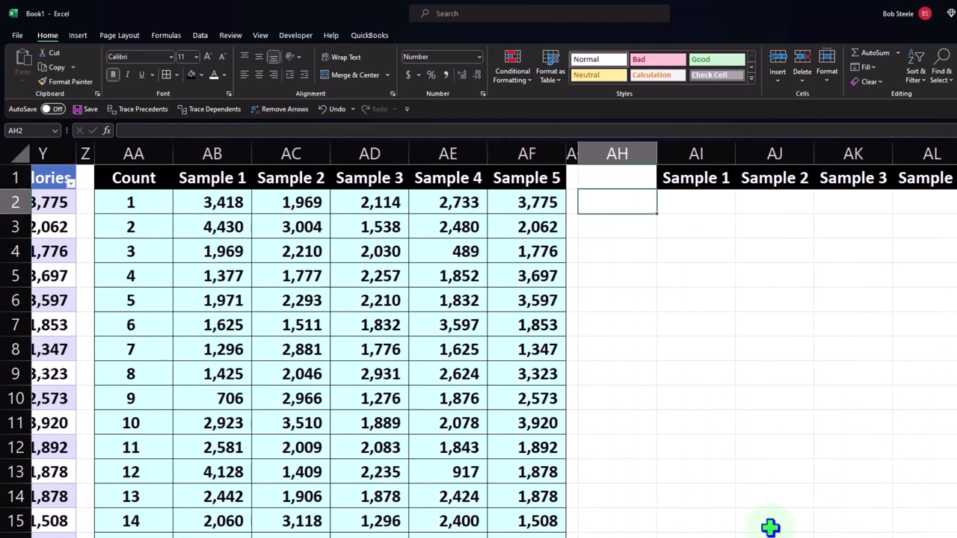
left_click(705, 203)
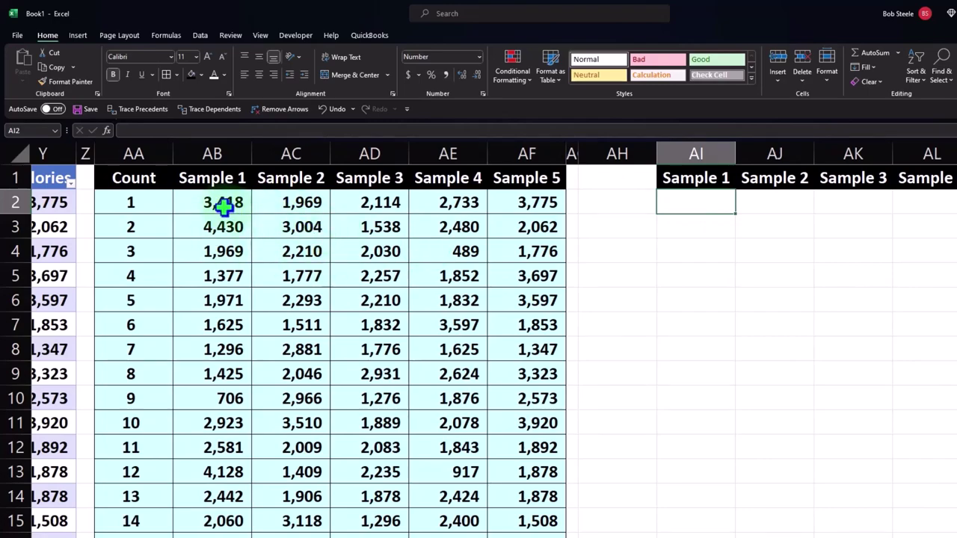
mouse_move(224, 205)
left_mouse_down()
mouse_move(349, 299)
mouse_move(465, 481)
mouse_move(465, 519)
mouse_move(440, 497)
mouse_move(437, 446)
left_mouse_up()
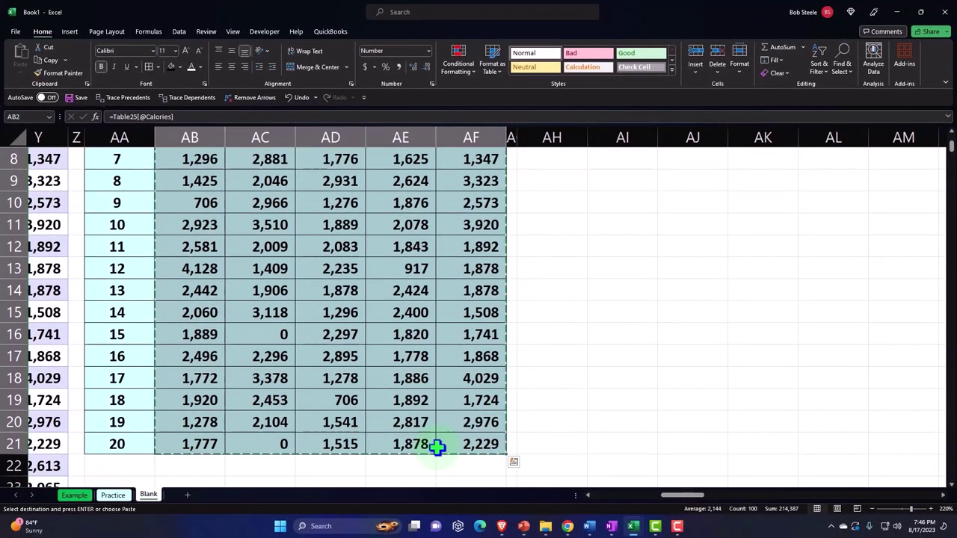
key("ctrl+q")
left_click(697, 286)
scroll(696, 286, "up", 3)
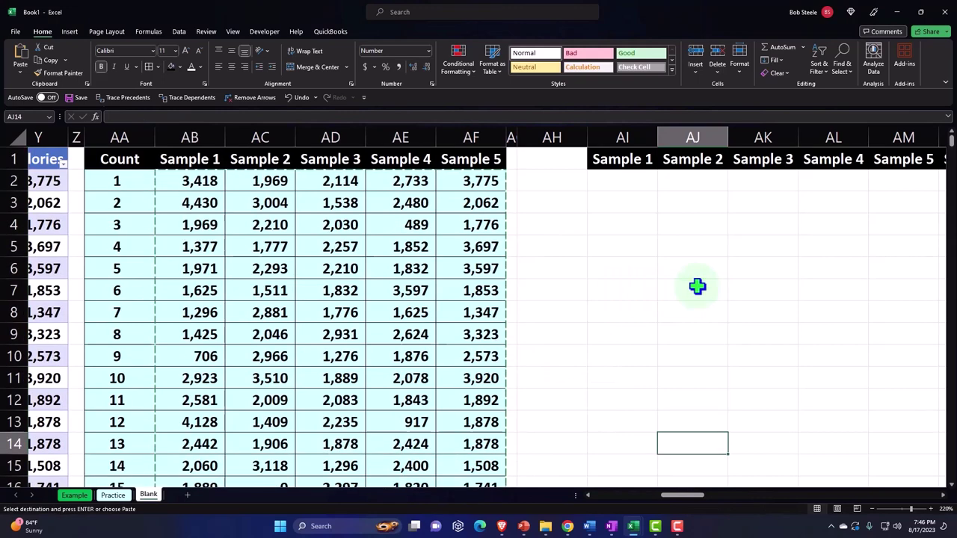
left_click(614, 178)
right_click(615, 178)
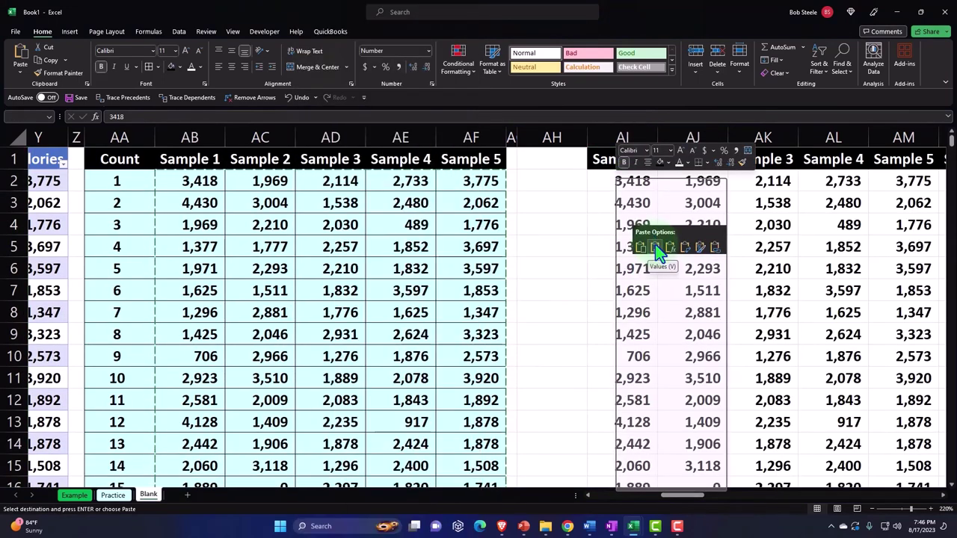
left_click(656, 248)
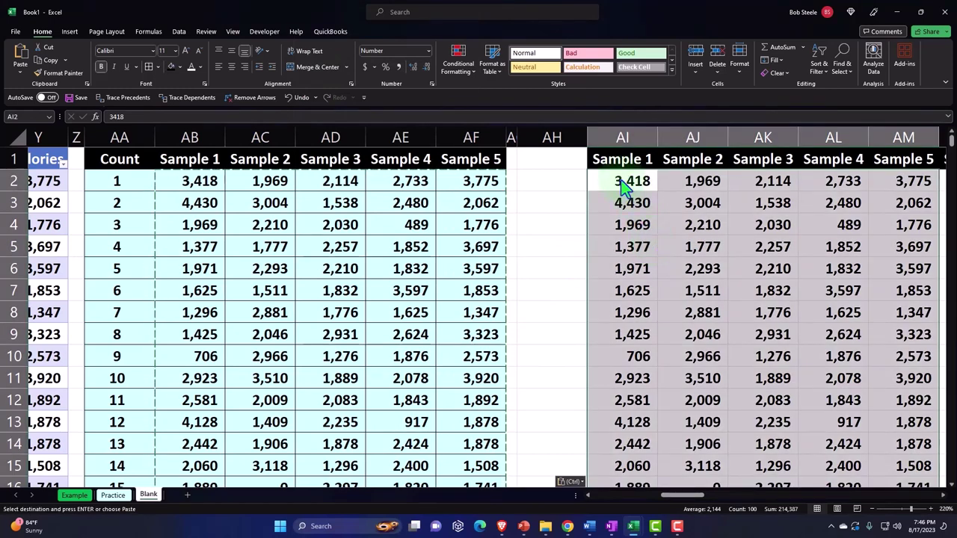
right_click(623, 186)
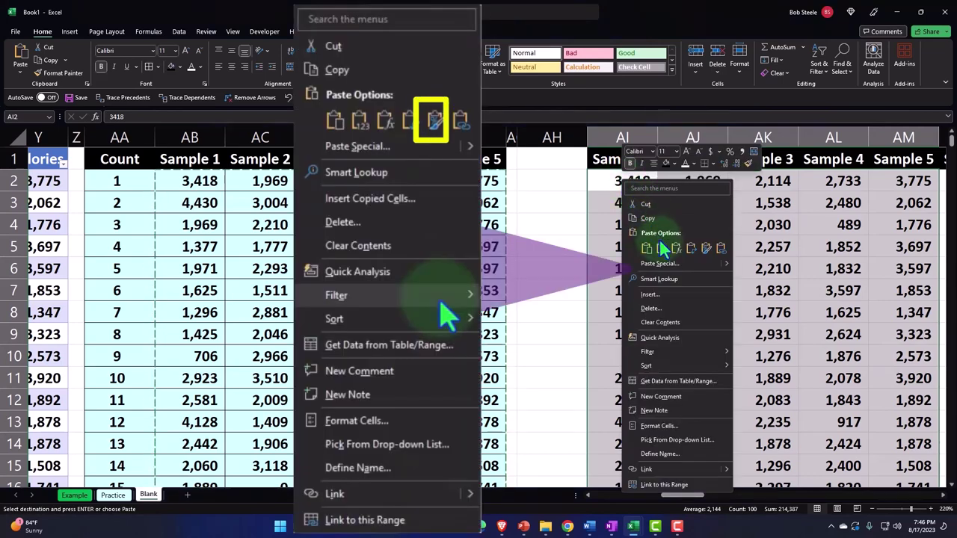
left_click(703, 250)
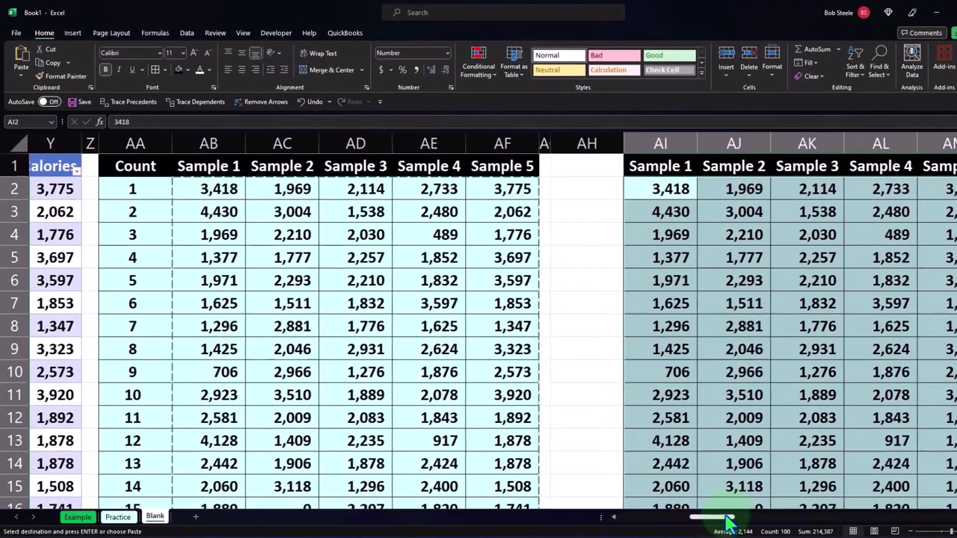
Re-sort the tables in L:M and O:P by their Random columns from smallest to largest.
left_click_drag(728, 521, 737, 519)
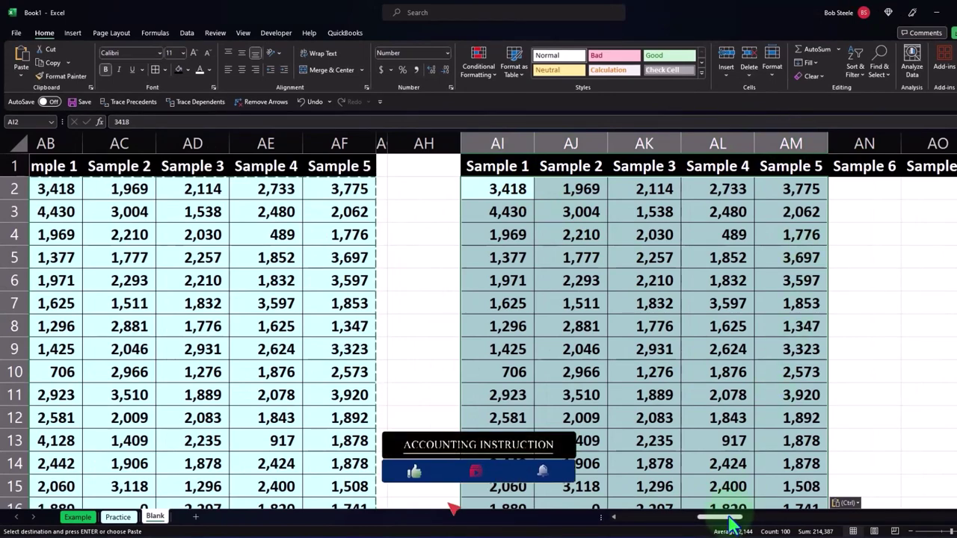
left_click_drag(731, 526, 685, 532)
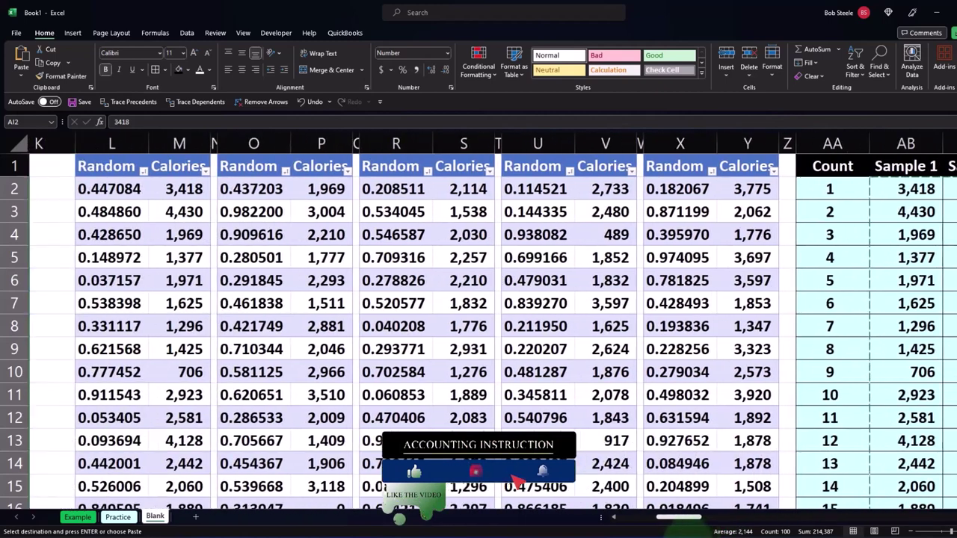
left_click(142, 172)
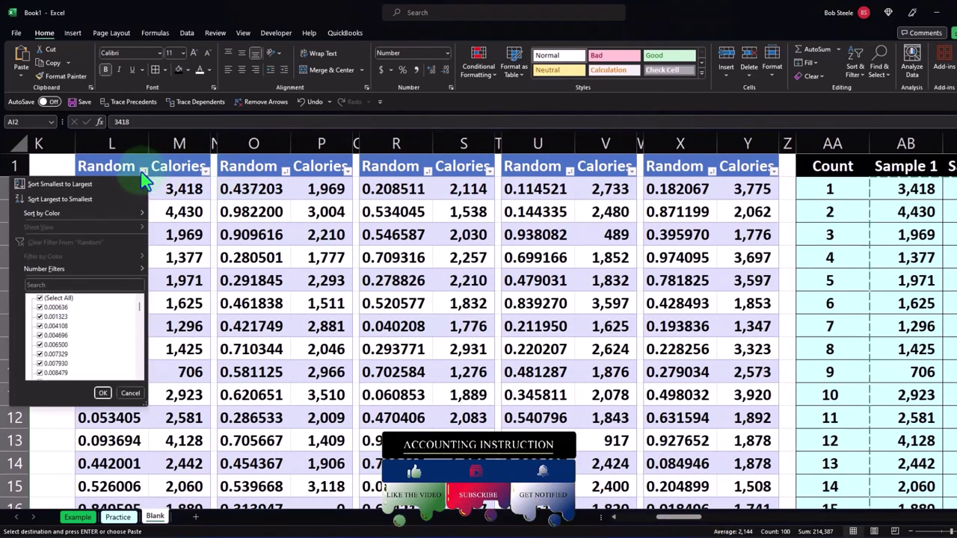
left_click(120, 181)
scroll(145, 182, "left", 3)
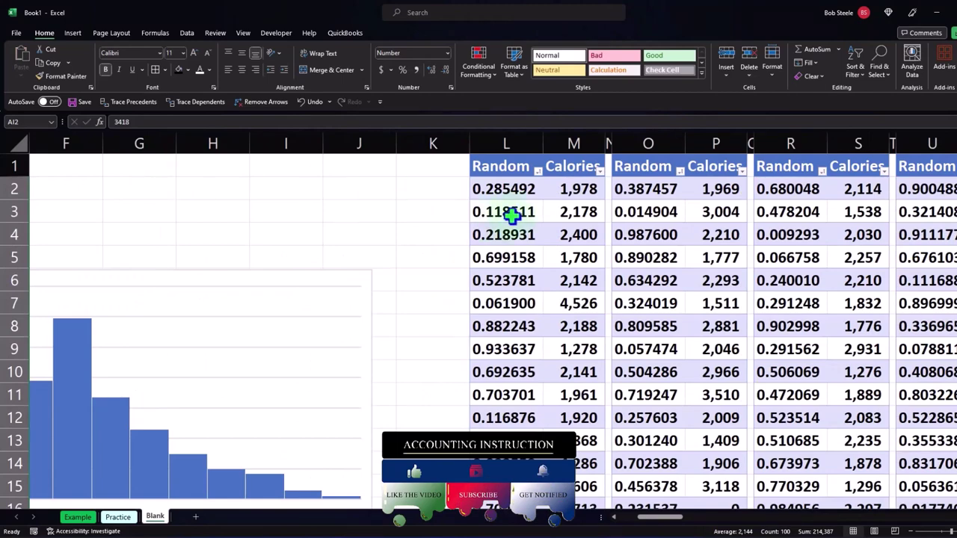
left_click(679, 171)
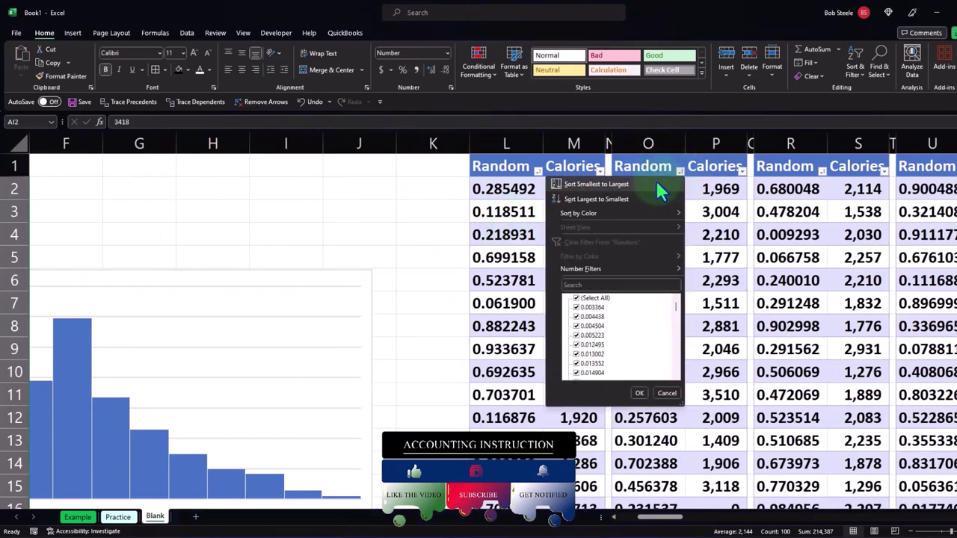
left_click(655, 179)
Re-sort the tables in U:V and X:Y by their Random columns from smallest to largest.
scroll(780, 190, "right", 2)
left_click(817, 171)
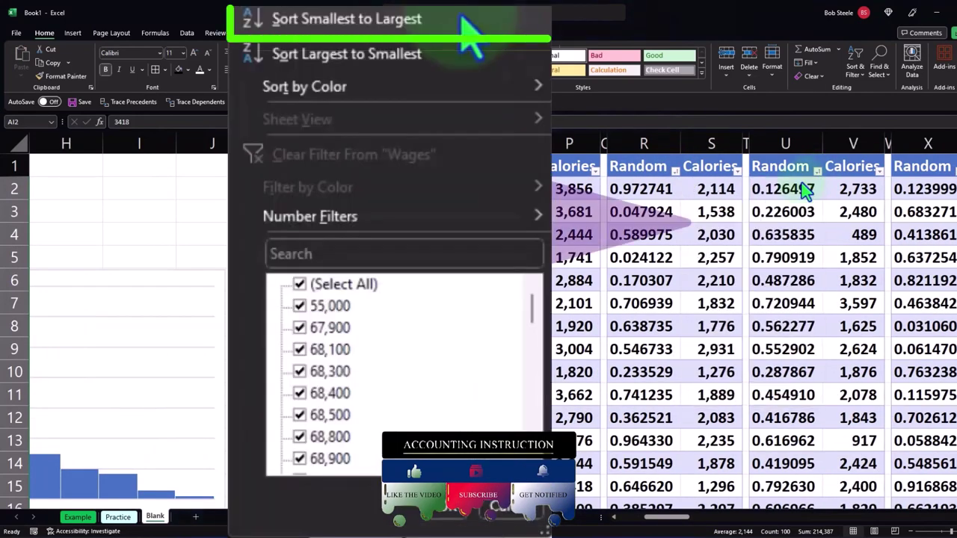
left_click(807, 187)
scroll(747, 190, "right", 2)
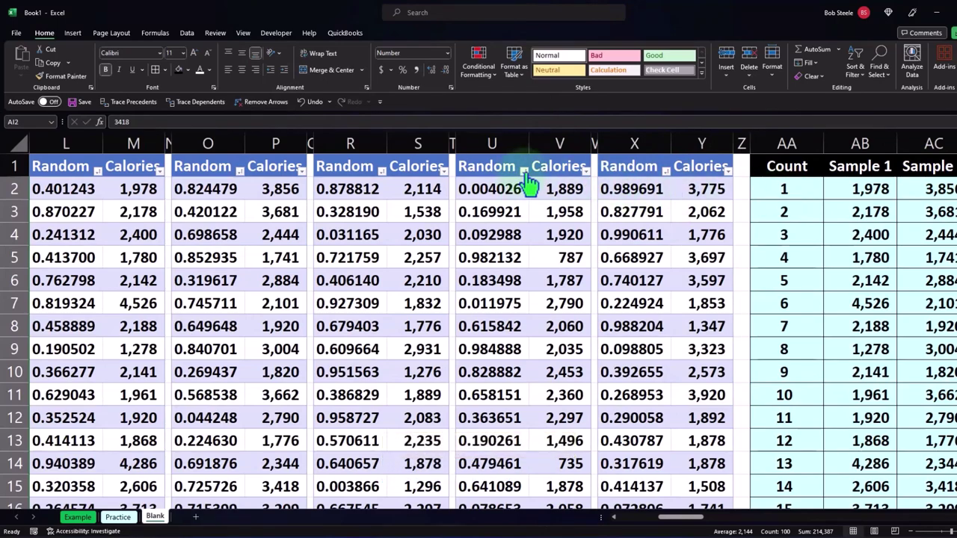
left_click(524, 171)
left_click(514, 187)
left_click(665, 172)
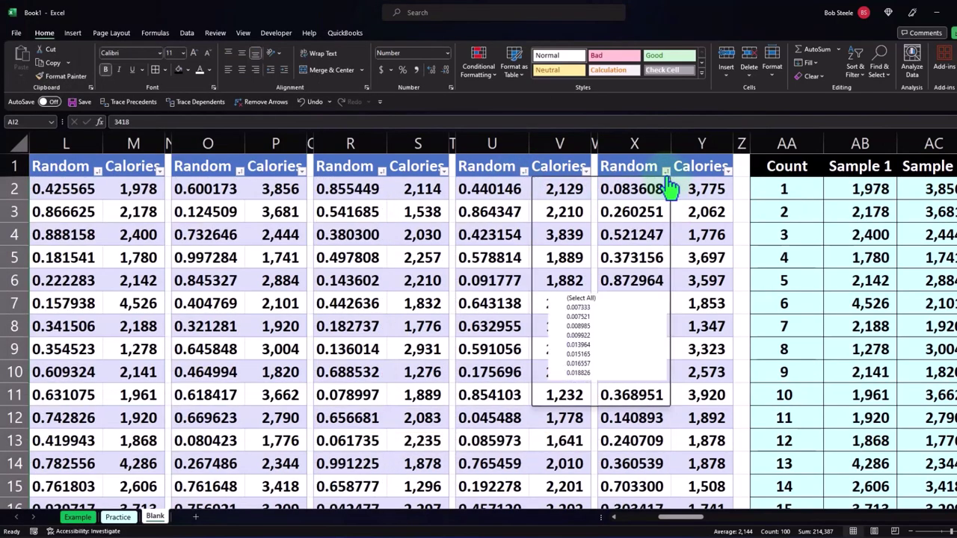
left_click(657, 185)
scroll(662, 188, "right", 1)
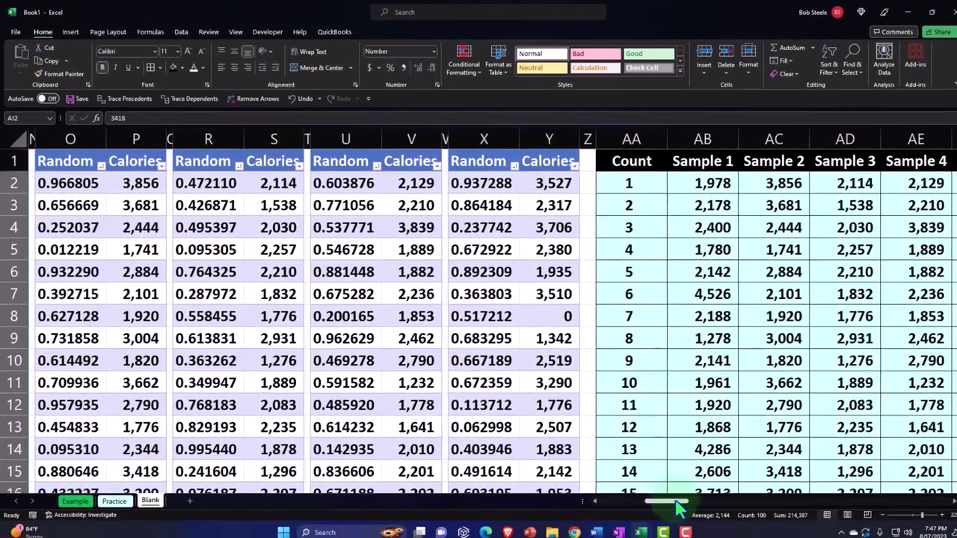
Copy the newly drawn samples in AB2:AF21 and paste their values and formatting at AN2, under Sample 6 to Sample 10.
scroll(676, 506, "right", 5)
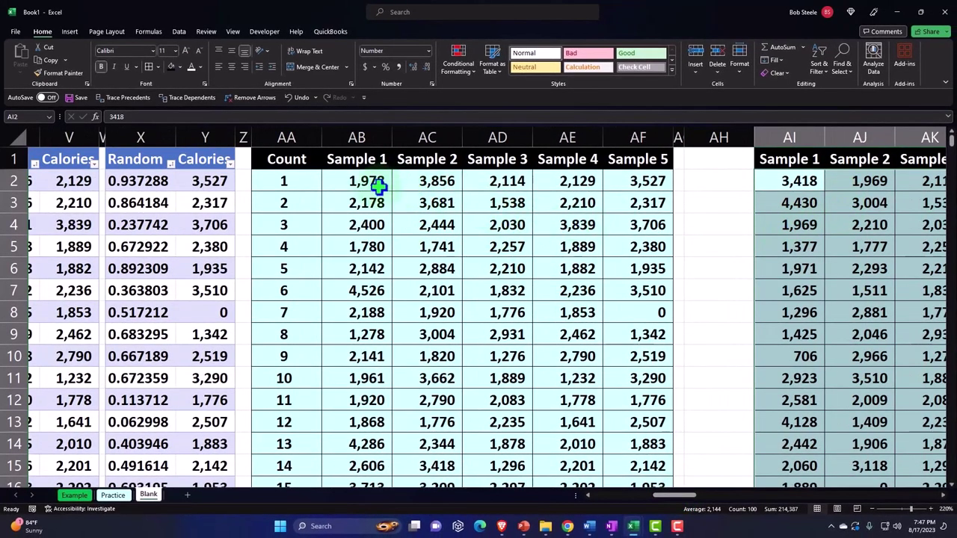
left_click_drag(379, 187, 613, 453)
key("ctrl+c")
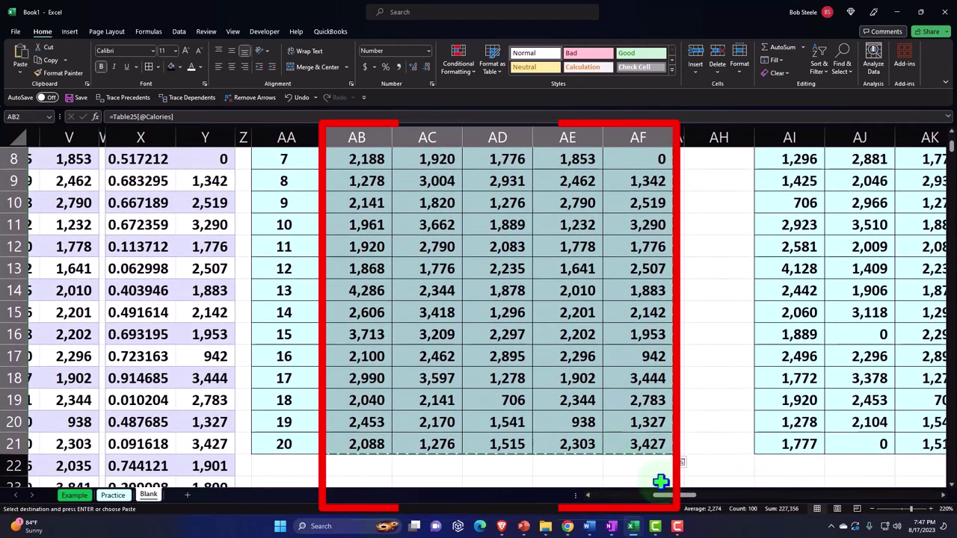
left_click_drag(664, 496, 695, 508)
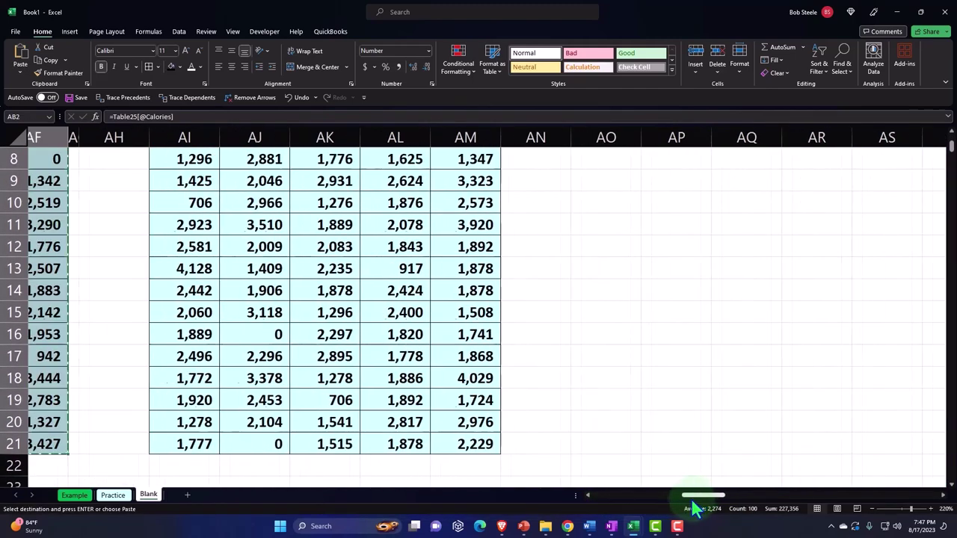
scroll(610, 284, "up", 3)
left_click(551, 177)
right_click(553, 185)
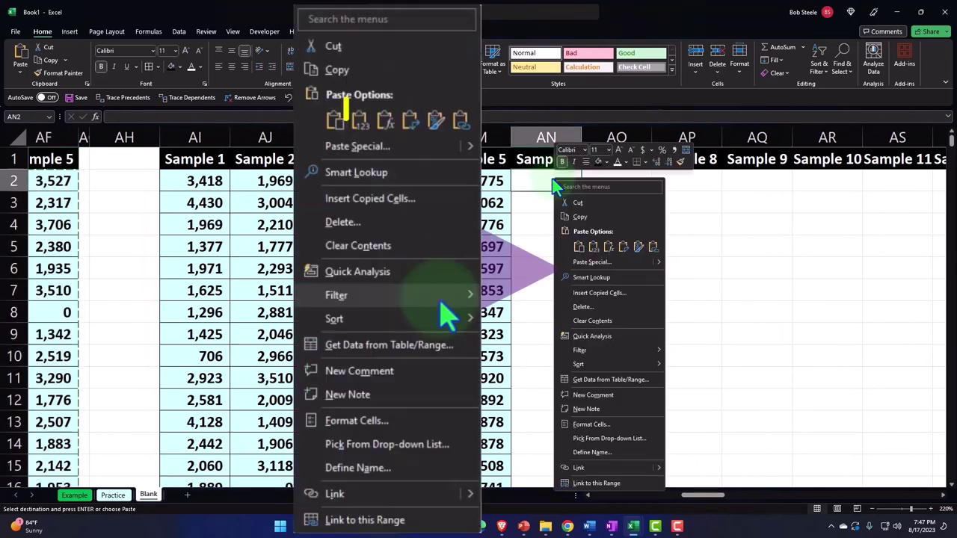
left_click(594, 248)
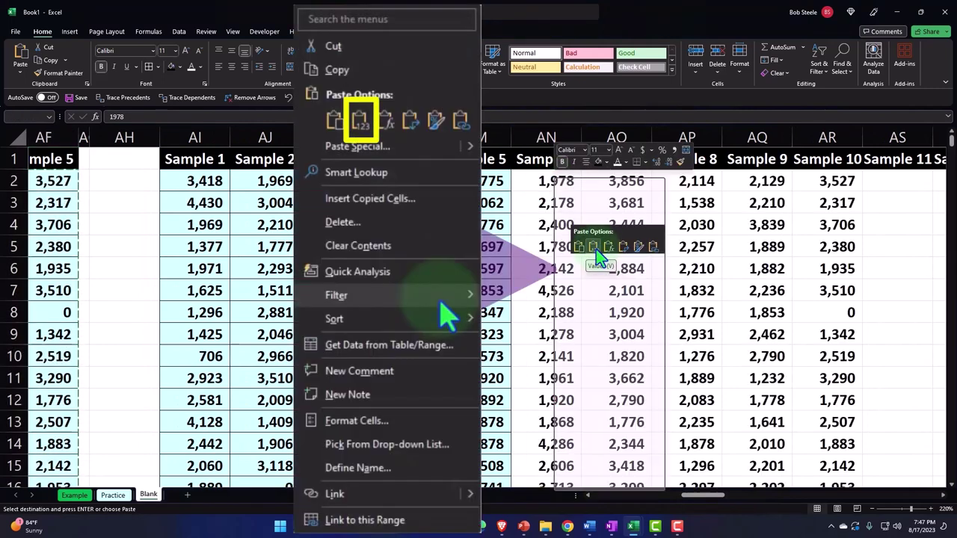
left_click(596, 249)
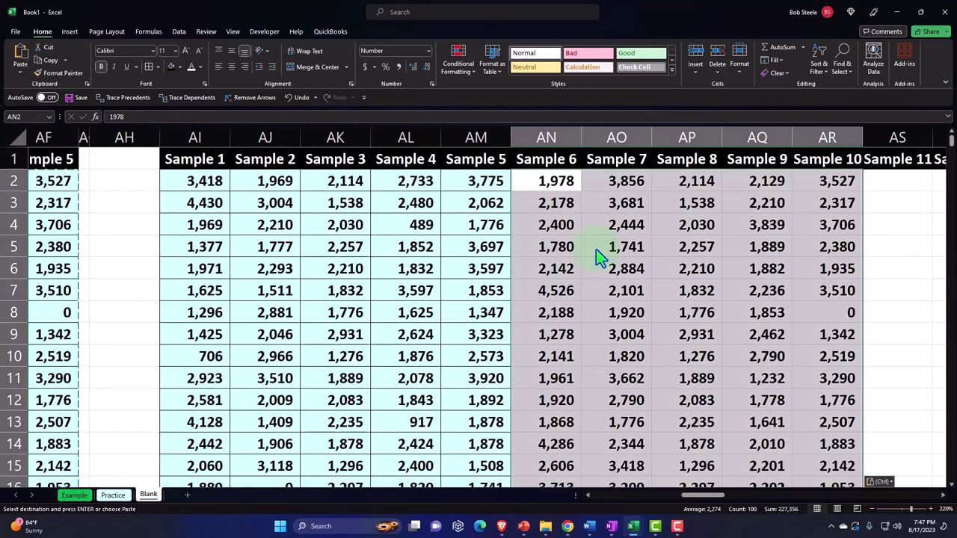
right_click(566, 201)
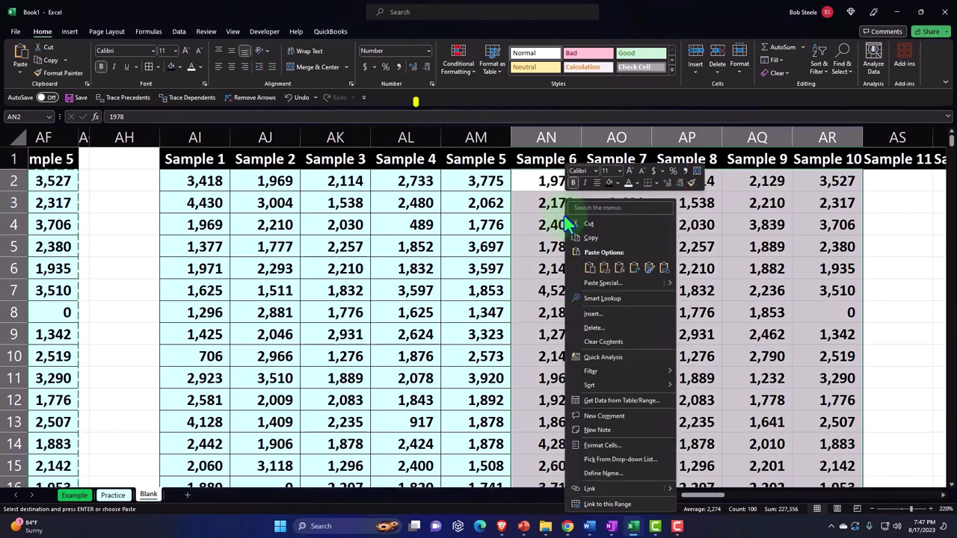
left_click(647, 268)
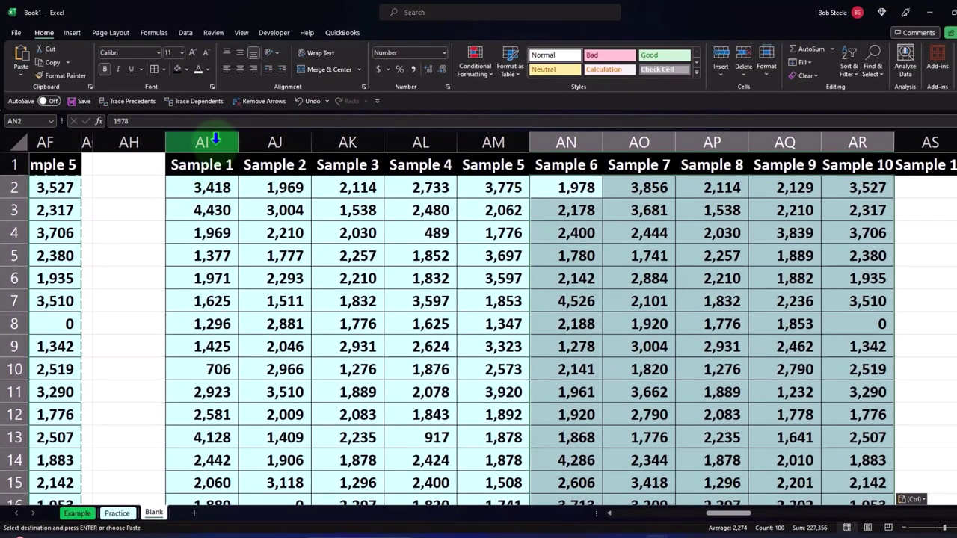
Hide columns AI through AR, which hold Sample 1 to Sample 10.
left_click(215, 139)
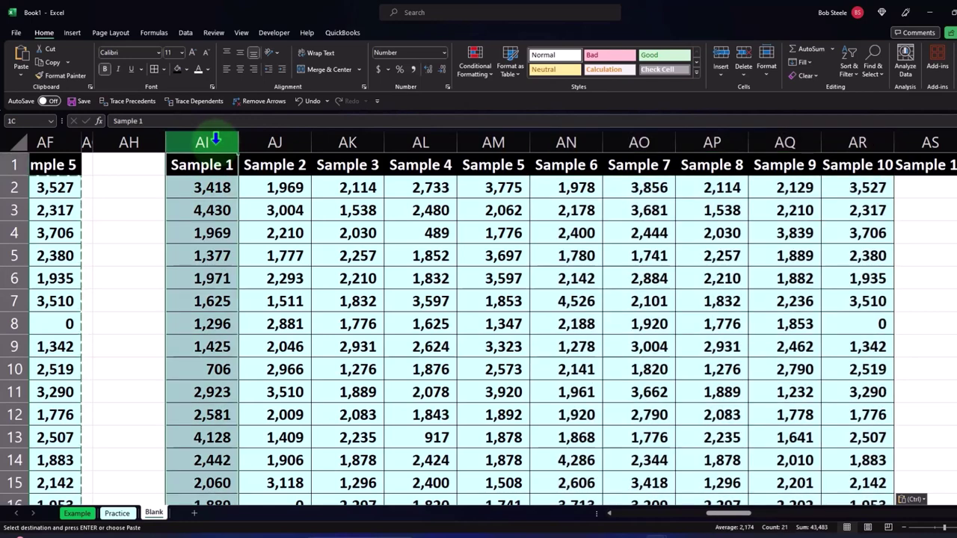
left_click_drag(215, 139, 831, 155)
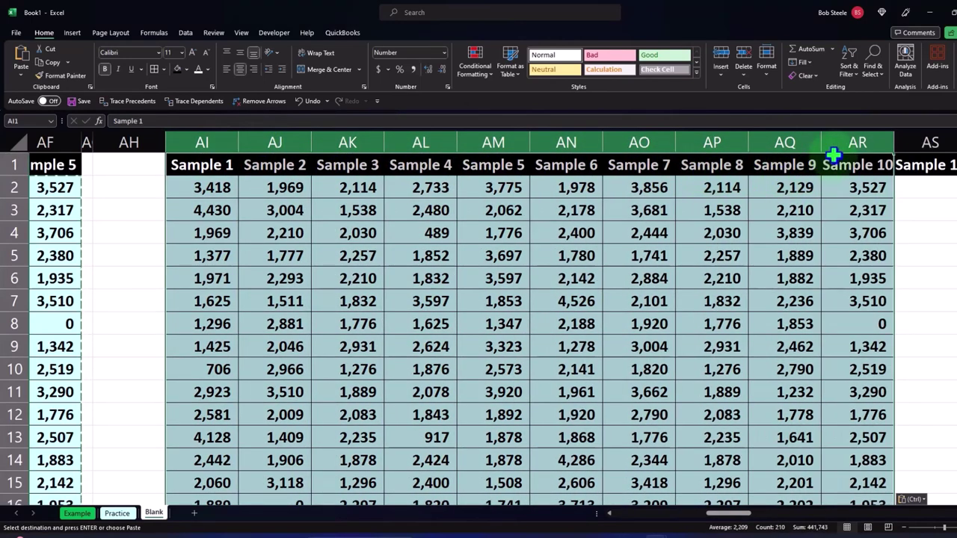
right_click(421, 245)
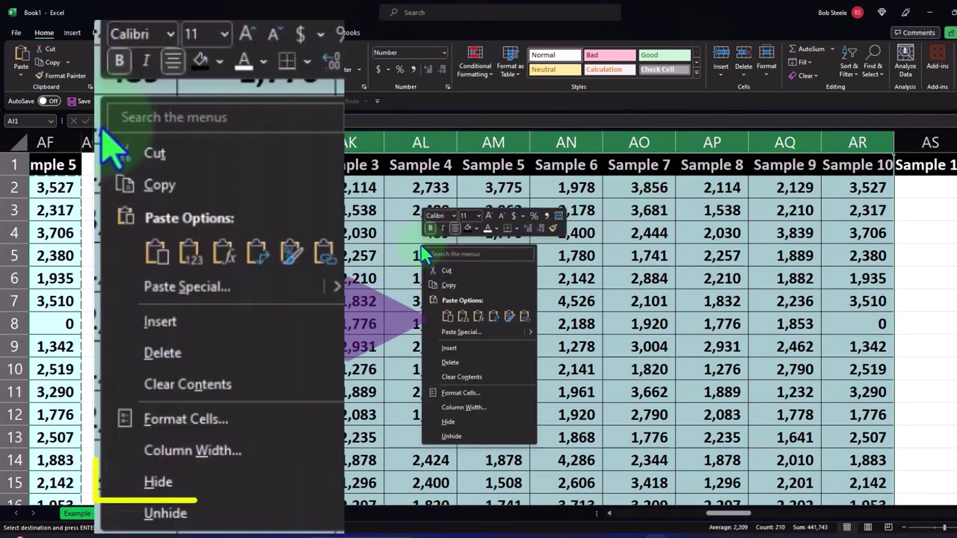
left_click(445, 422)
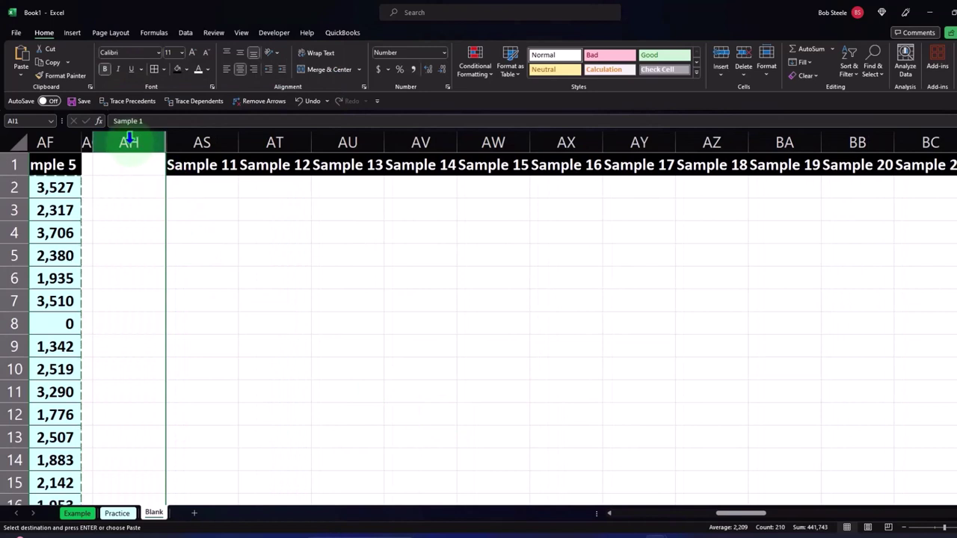
left_click(201, 142)
left_click(198, 230)
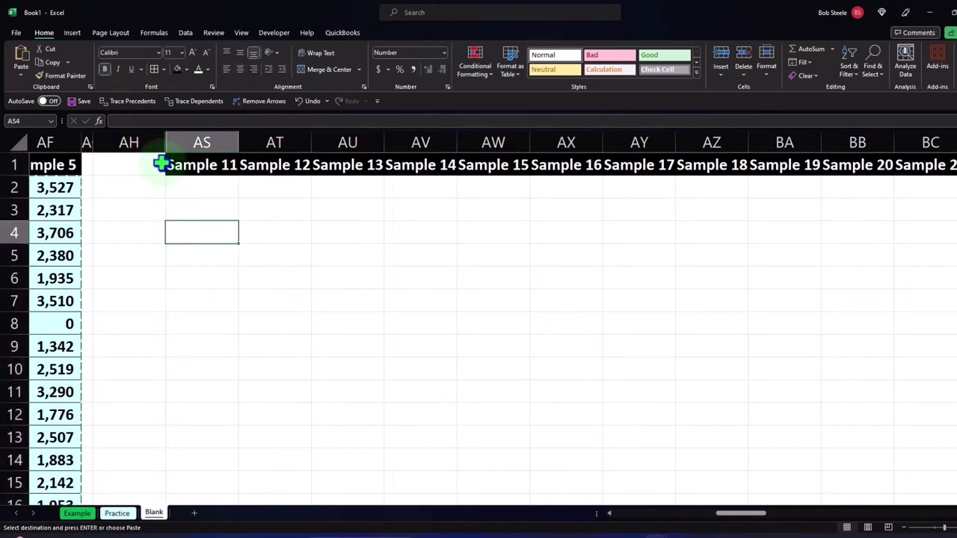
key("Right")
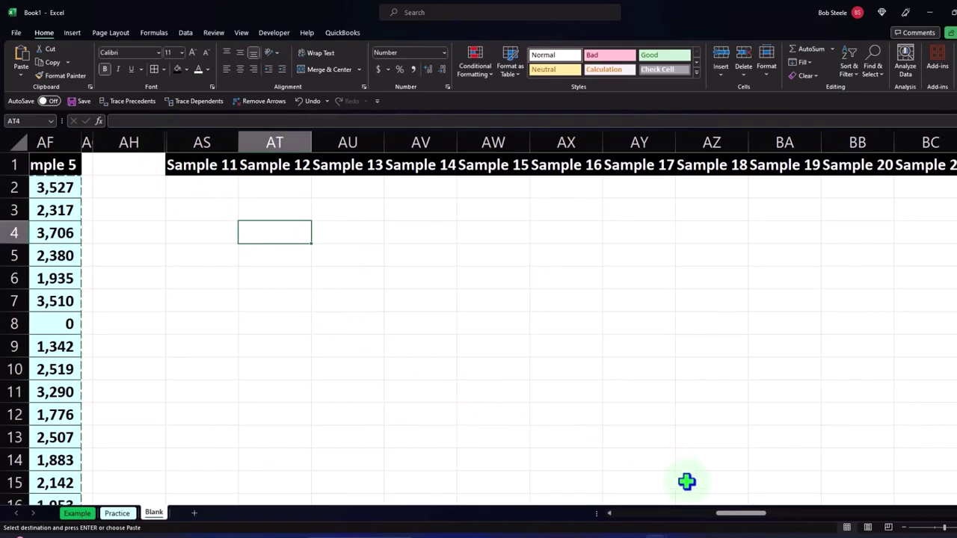
Draw new samples in the first two tables, L:M and O:P, by sorting Random from smallest to largest again.
left_click_drag(728, 527, 658, 528)
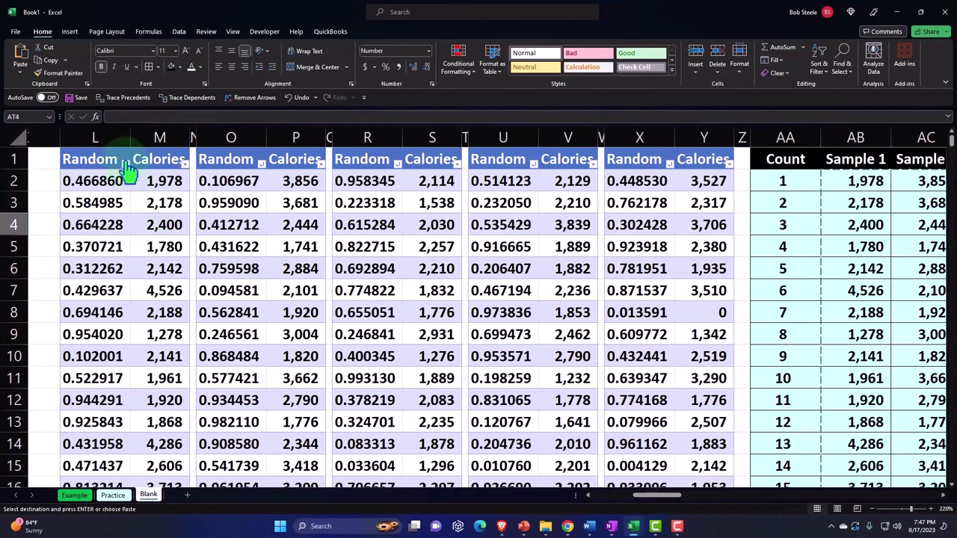
left_click(125, 163)
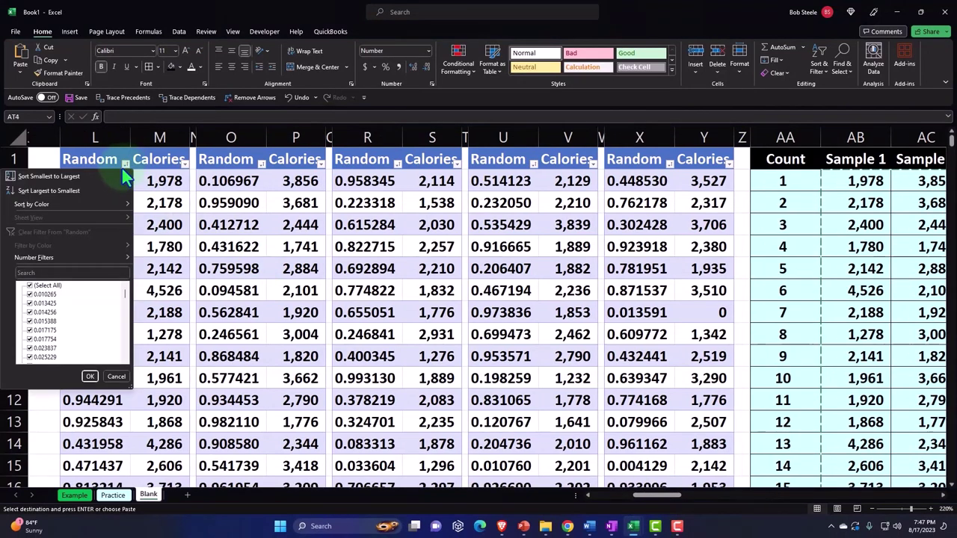
key("Escape")
scroll(231, 192, "left", 3)
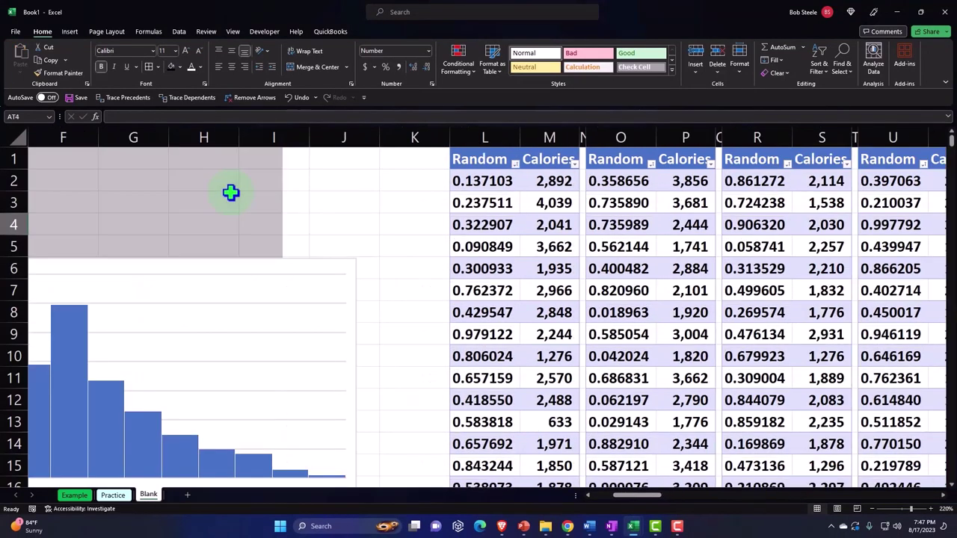
left_click(651, 163)
key("Escape")
scroll(751, 175, "right", 2)
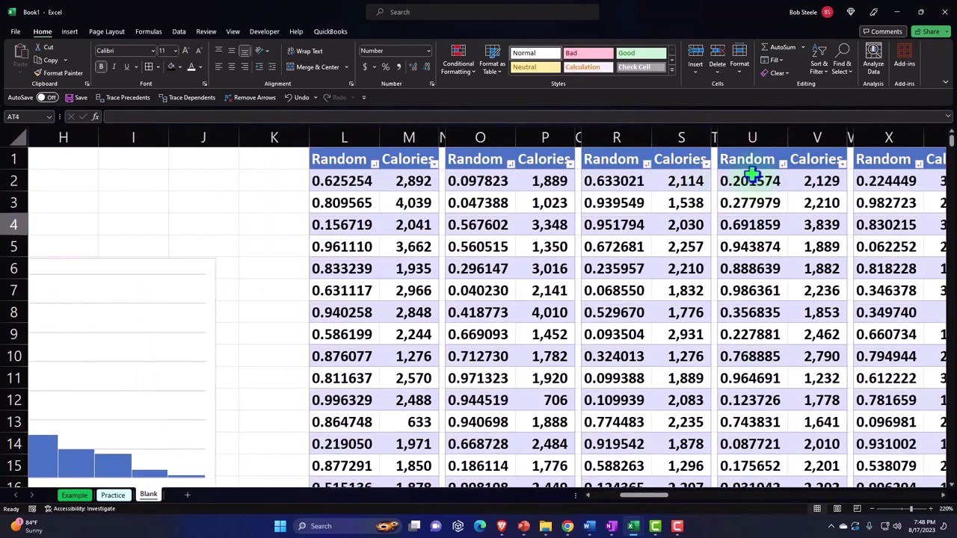
Draw new samples in the tables in R:S, U:V and X:Y by sorting their Random columns from smallest to largest.
left_click(646, 163)
key("Escape")
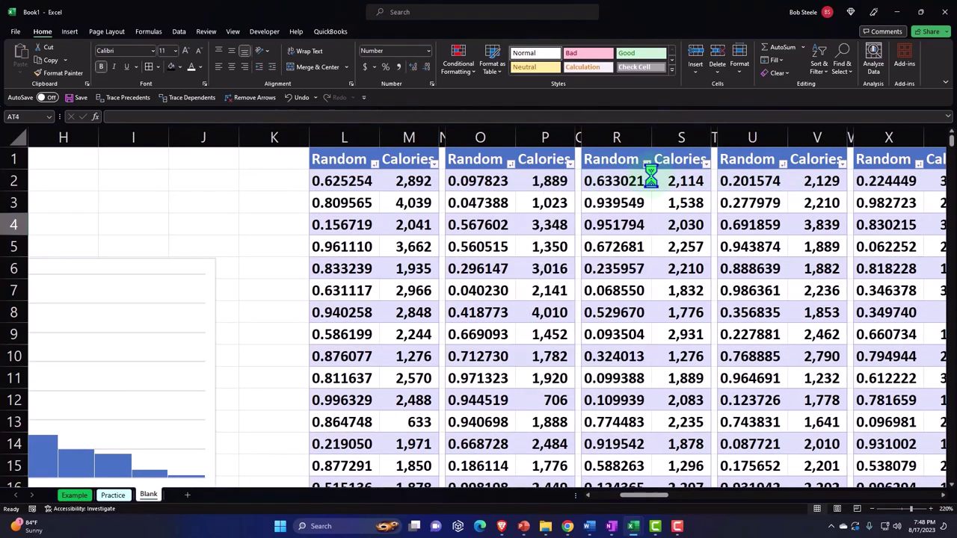
scroll(818, 180, "right", 2)
left_click(641, 163)
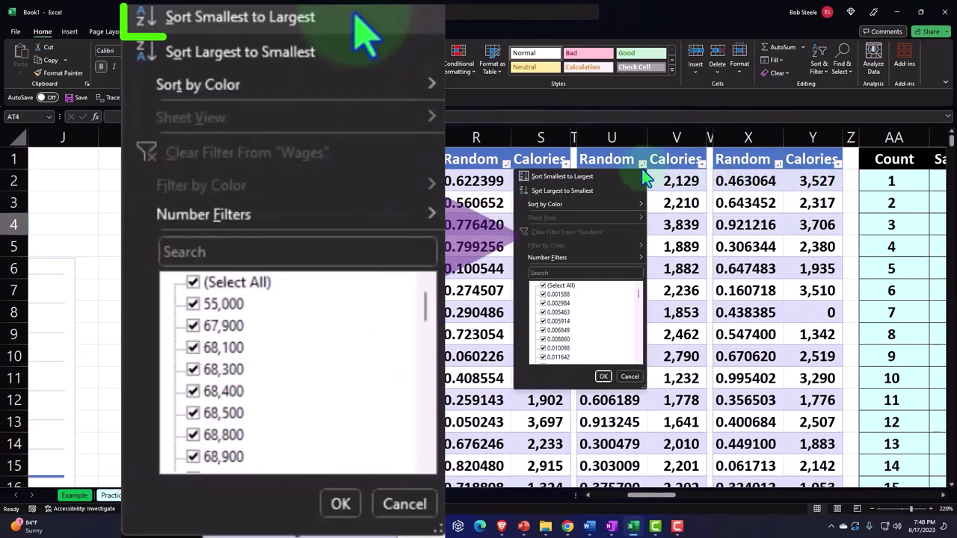
key("Escape")
scroll(750, 179, "right", 2)
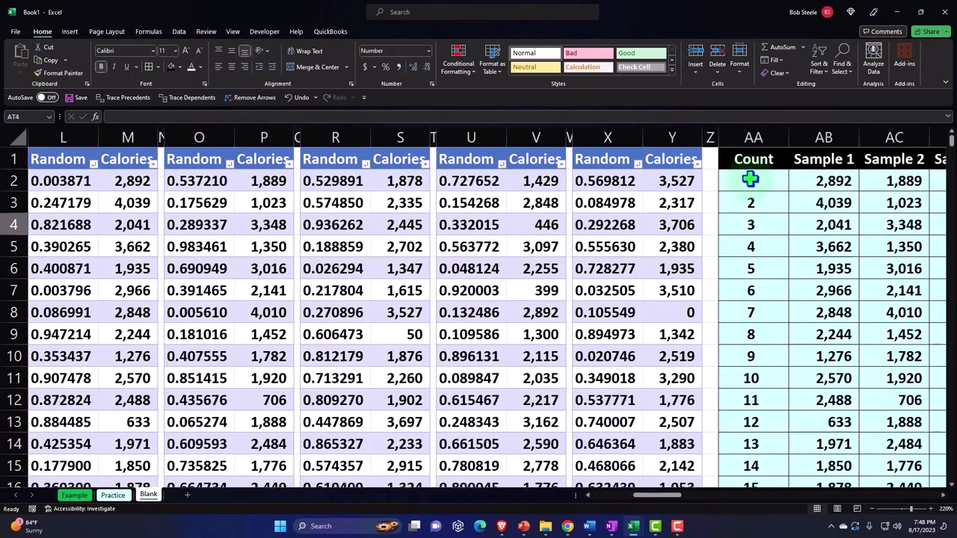
left_click(638, 164)
key("Escape")
scroll(694, 465, "right", 2)
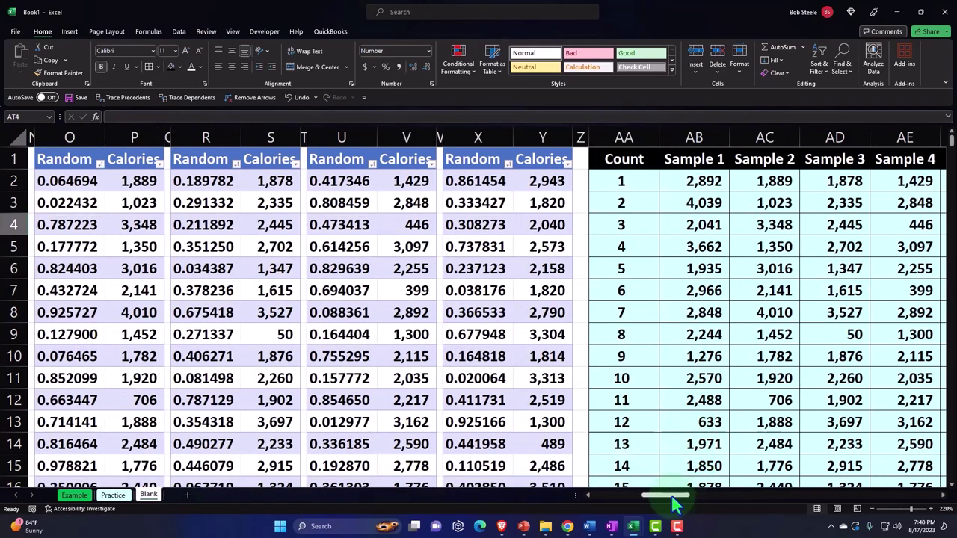
Copy the counts and newly drawn samples in AA2:AF21 and select AS2, under Sample 11, as the paste destination.
left_click_drag(672, 504, 699, 505)
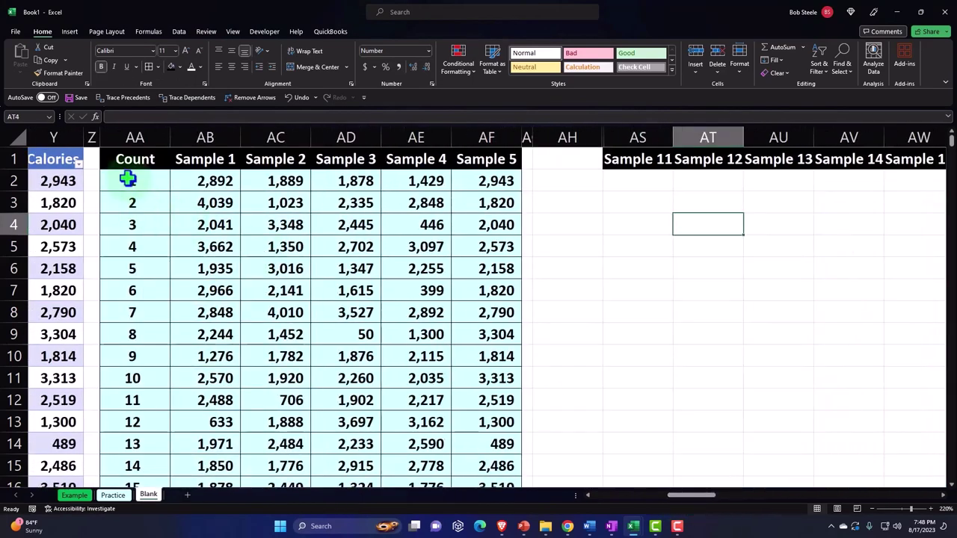
left_click_drag(127, 178, 459, 450)
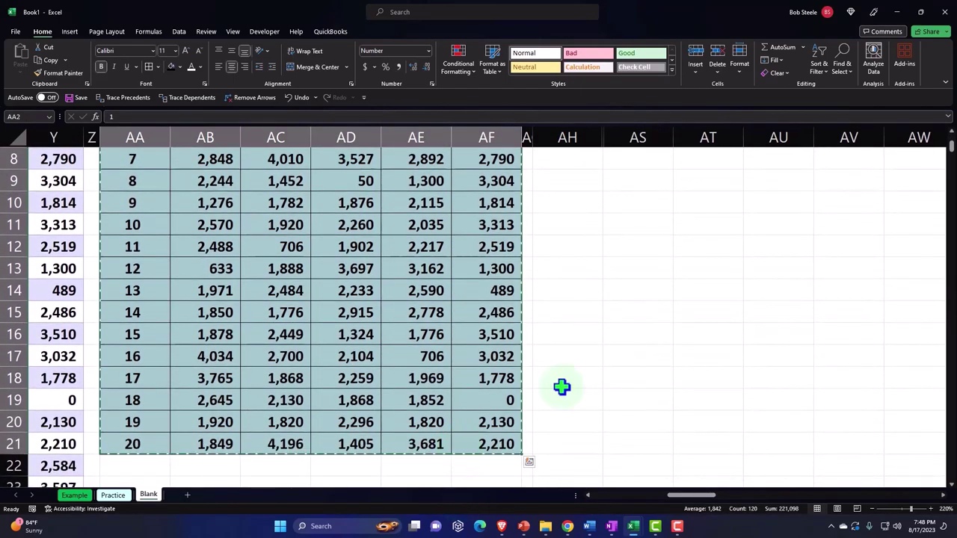
scroll(562, 386, "up", 3)
left_click(635, 181)
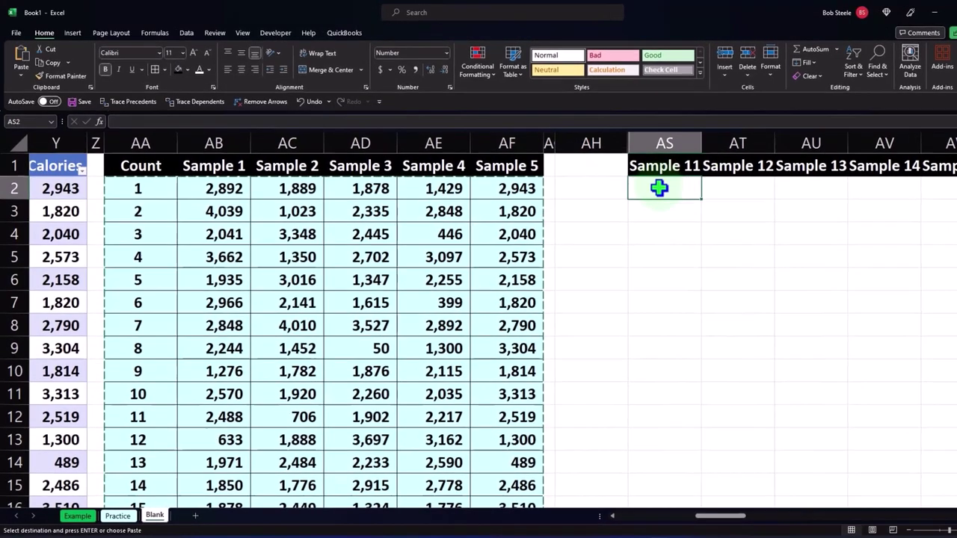
Try pasting the copied Count and Sample 1–5 block as values starting at cell AS2, and undo it.
right_click(661, 194)
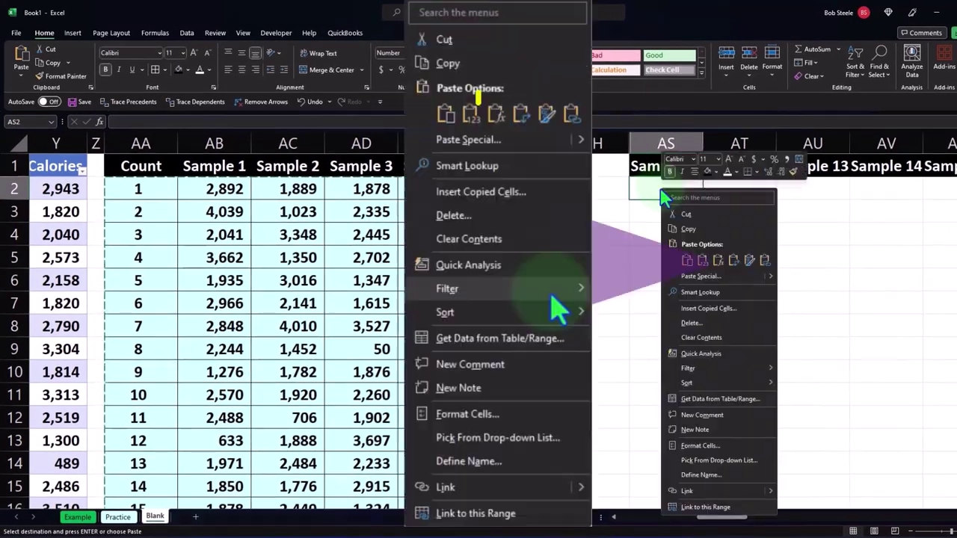
left_click(705, 260)
right_click(706, 263)
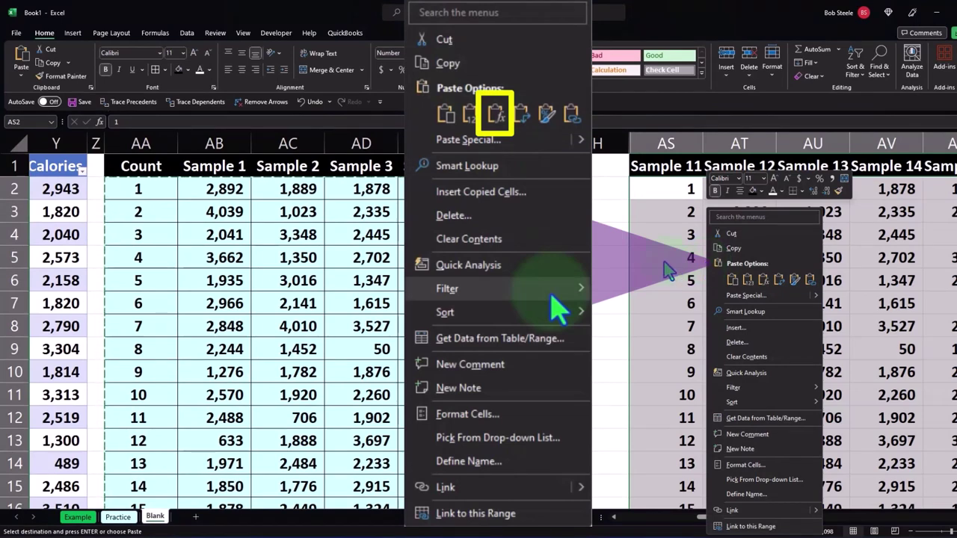
key("Escape")
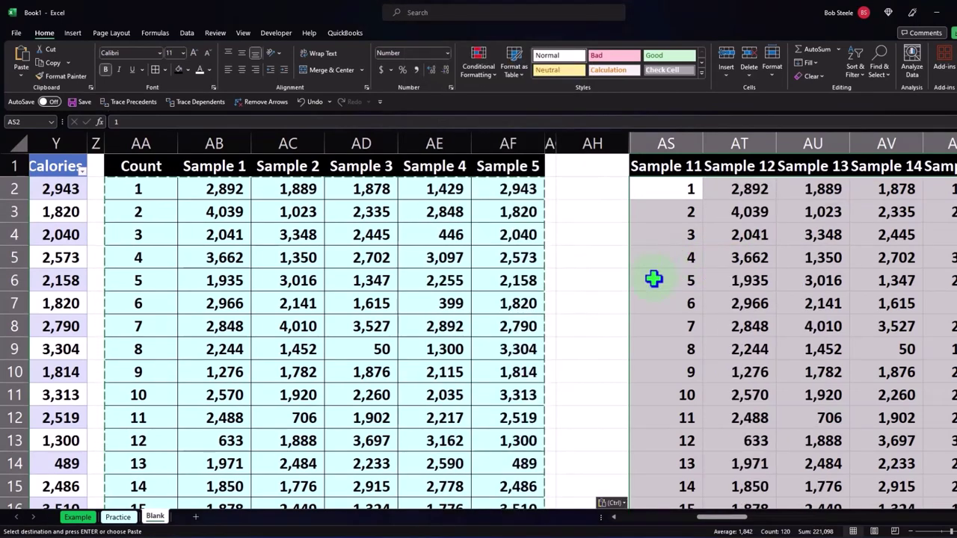
key("ctrl+z")
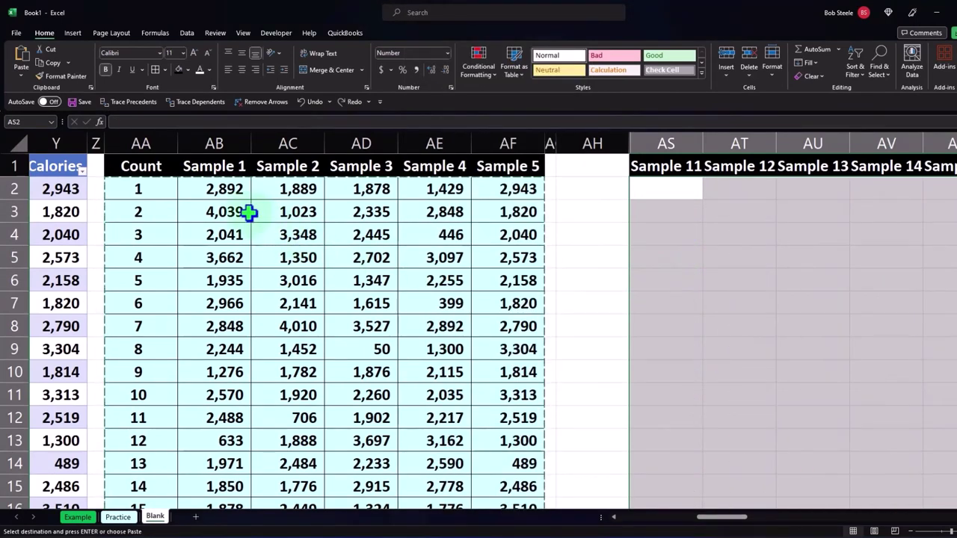
Copy only the Sample 1–5 data in AB2:AF21 and paste its values and formatting starting at AS2 under Sample 11.
left_click_drag(214, 192, 496, 466)
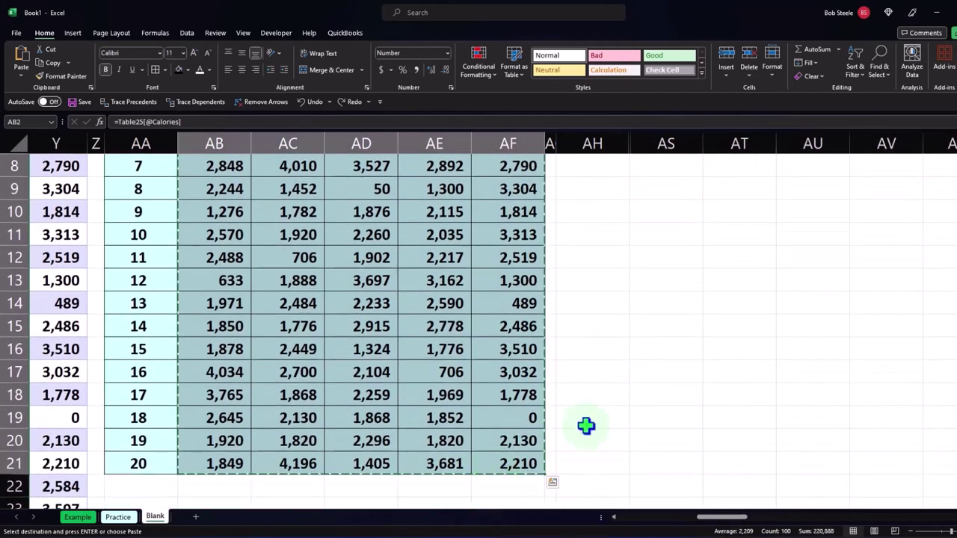
scroll(610, 407, "up", 3)
left_click(664, 187)
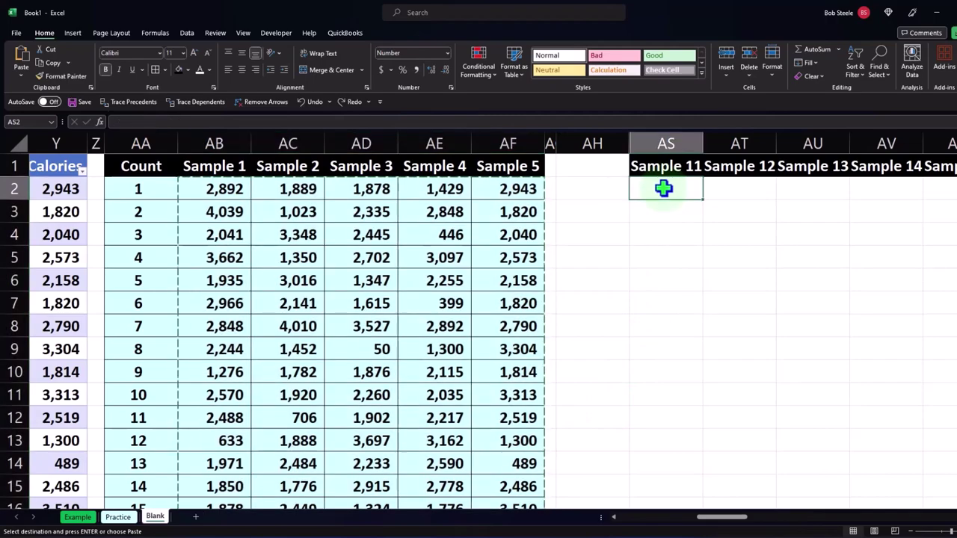
right_click(666, 192)
left_click(705, 260)
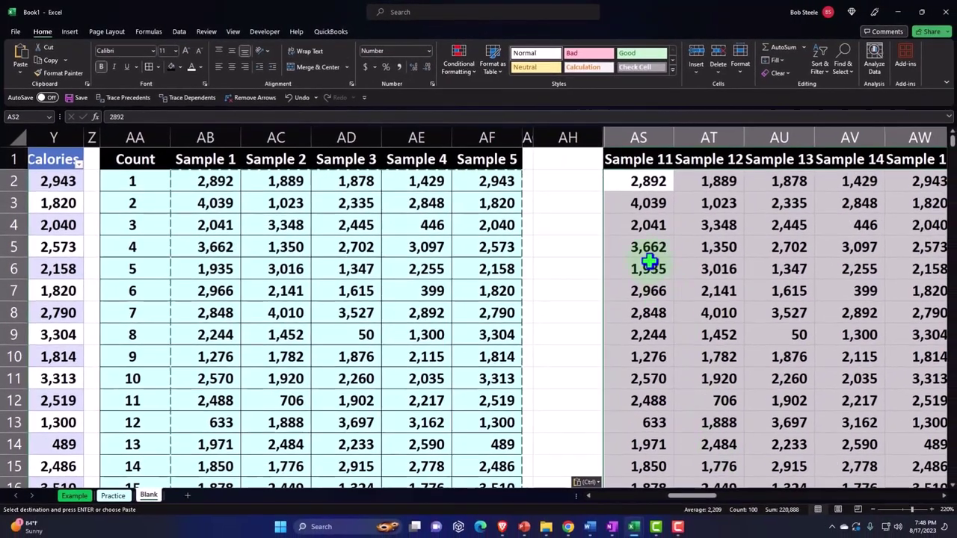
right_click(649, 260)
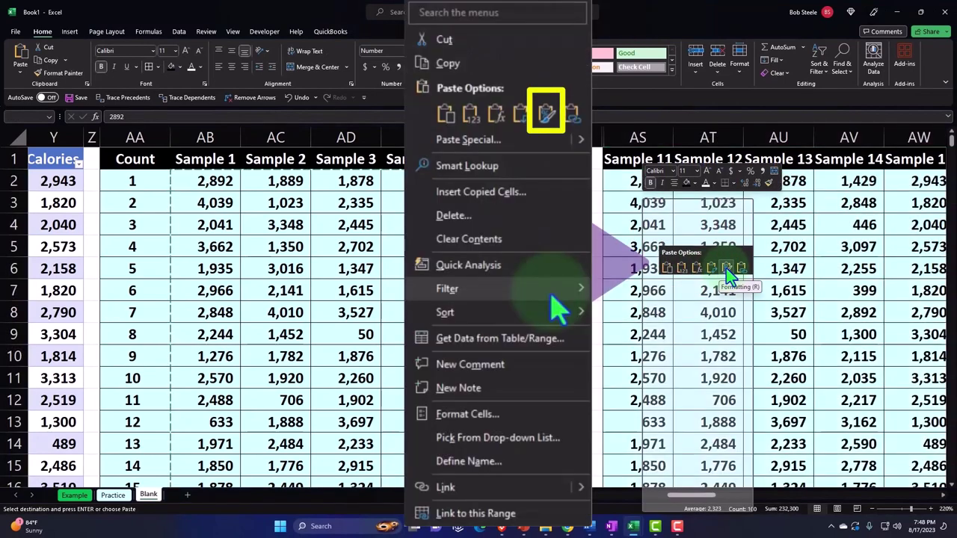
left_click(726, 268)
Sort the tables in columns L:M and O:P by their Random column from smallest to largest.
scroll(290, 329, "left", 10)
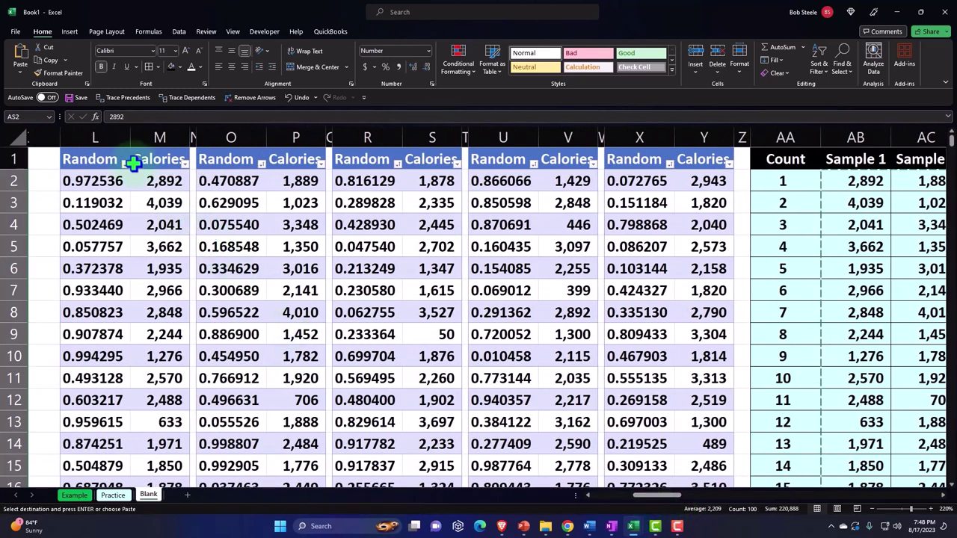
left_click(126, 163)
left_click(107, 177)
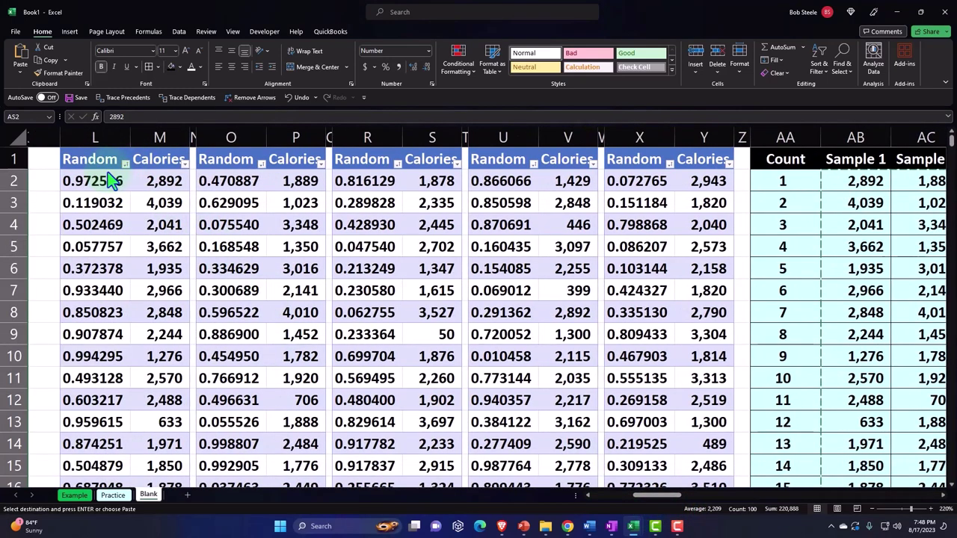
scroll(512, 210, "left", 3)
left_click(652, 164)
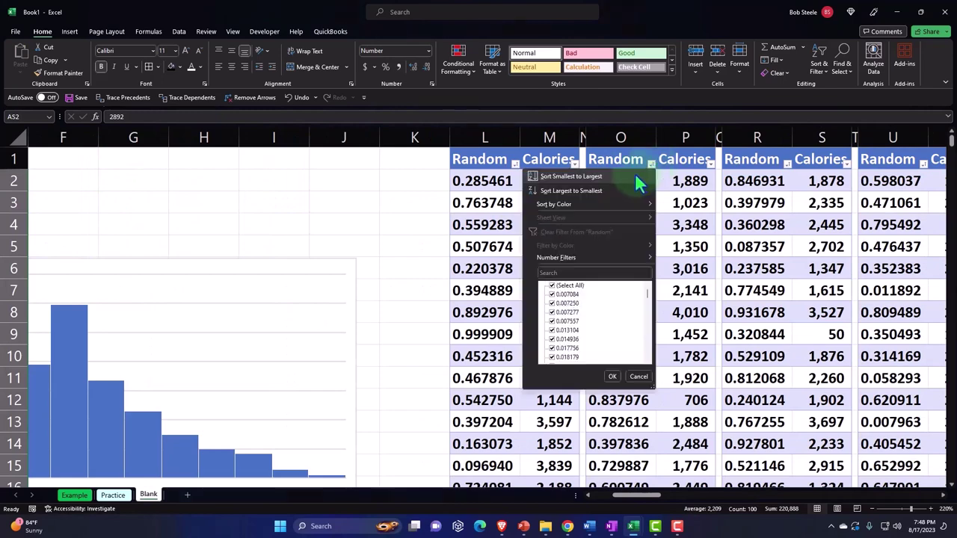
left_click(634, 173)
Sort the remaining tables in columns R:S, U:V and X:Y by Random from smallest to largest.
scroll(747, 224, "right", 2)
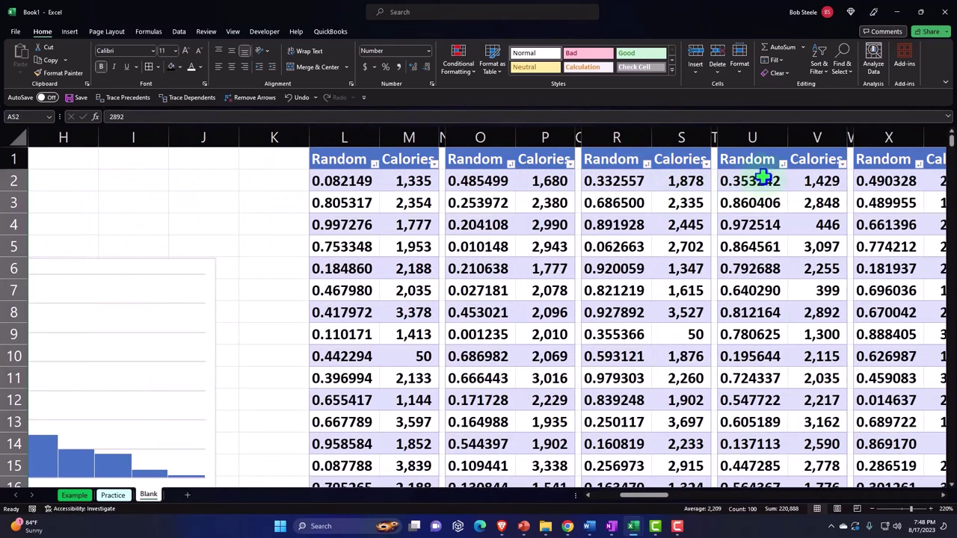
left_click(647, 165)
left_click(623, 174)
scroll(762, 170, "right", 2)
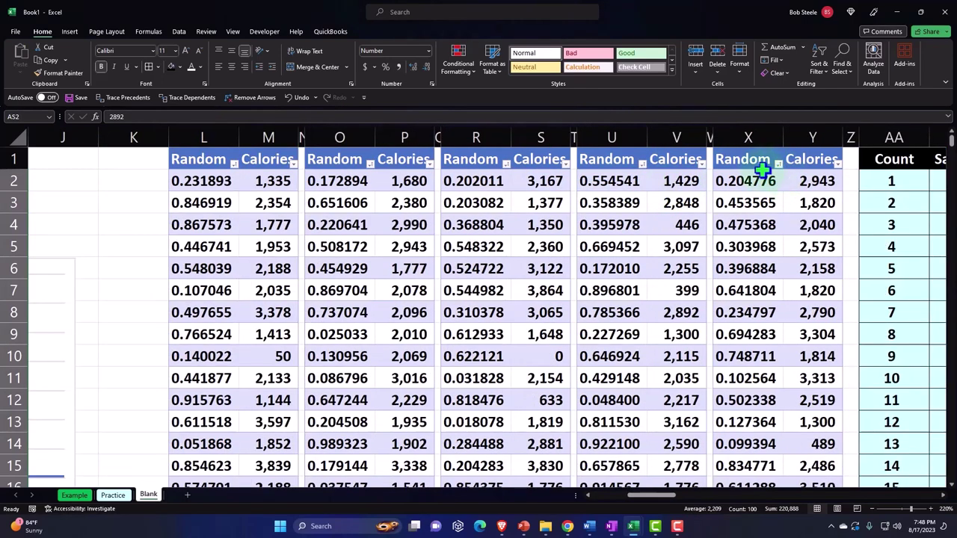
left_click(641, 164)
left_click(630, 173)
scroll(751, 170, "right", 2)
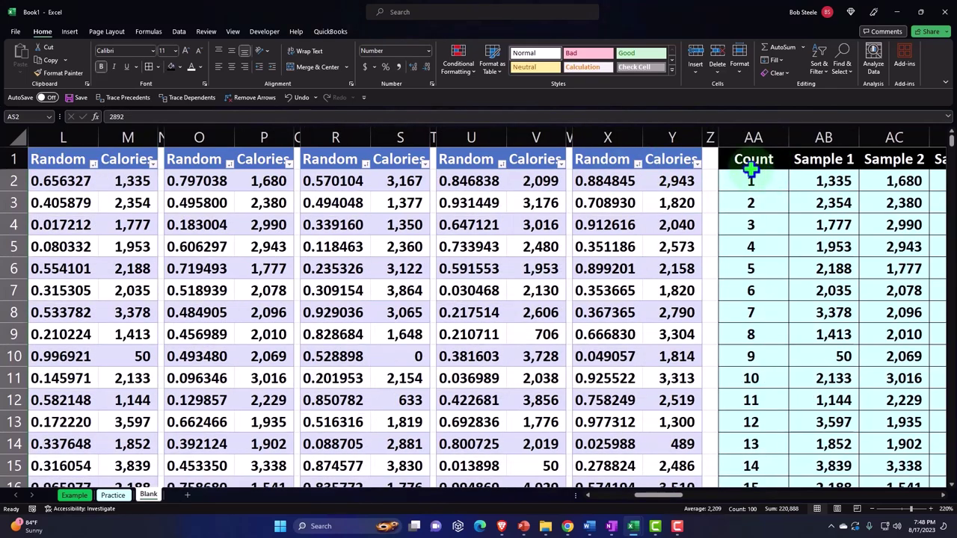
left_click(638, 164)
left_click(619, 177)
scroll(715, 427, "right", 2)
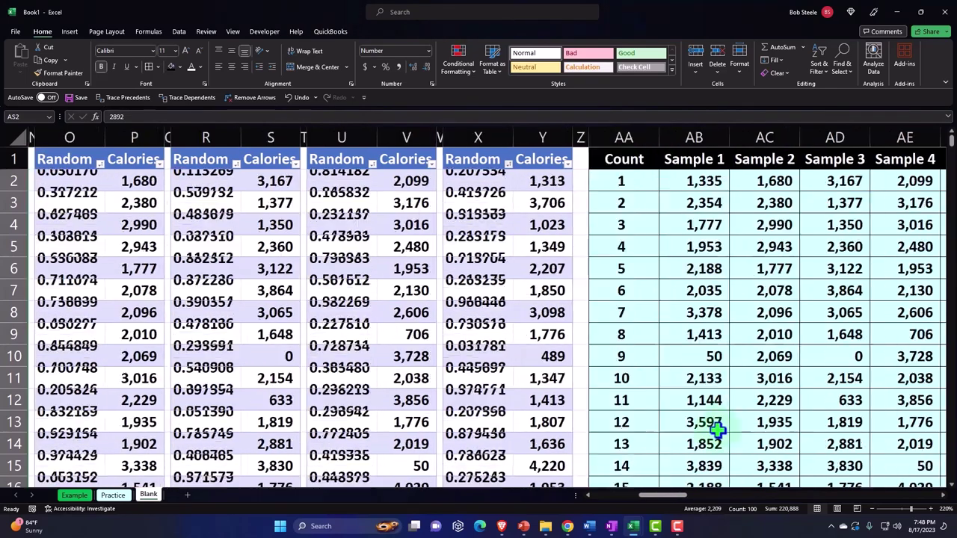
Copy the refreshed Sample 1–5 data in AB2:AF21 and paste its values and formatting starting at AX2 under Sample 16.
scroll(677, 428, "right", 4)
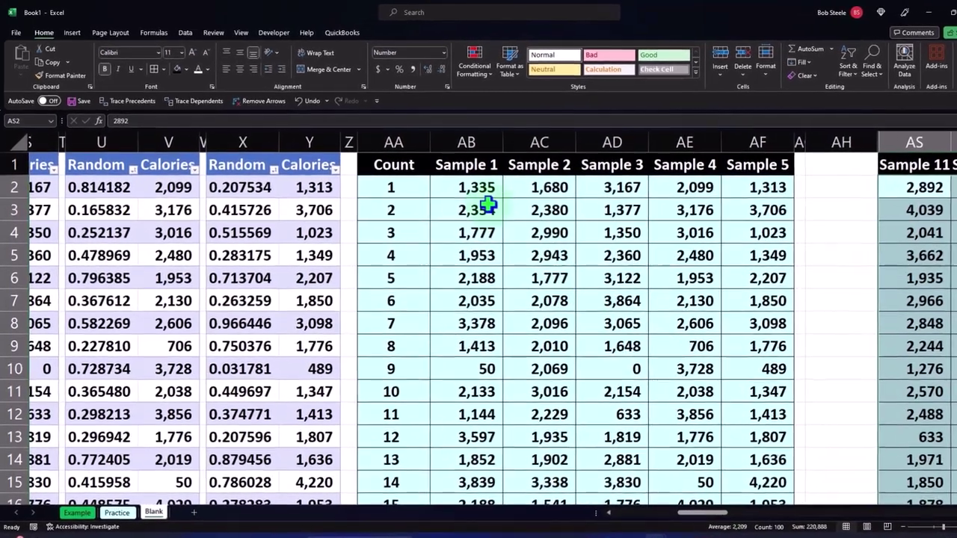
left_click_drag(475, 188, 746, 459)
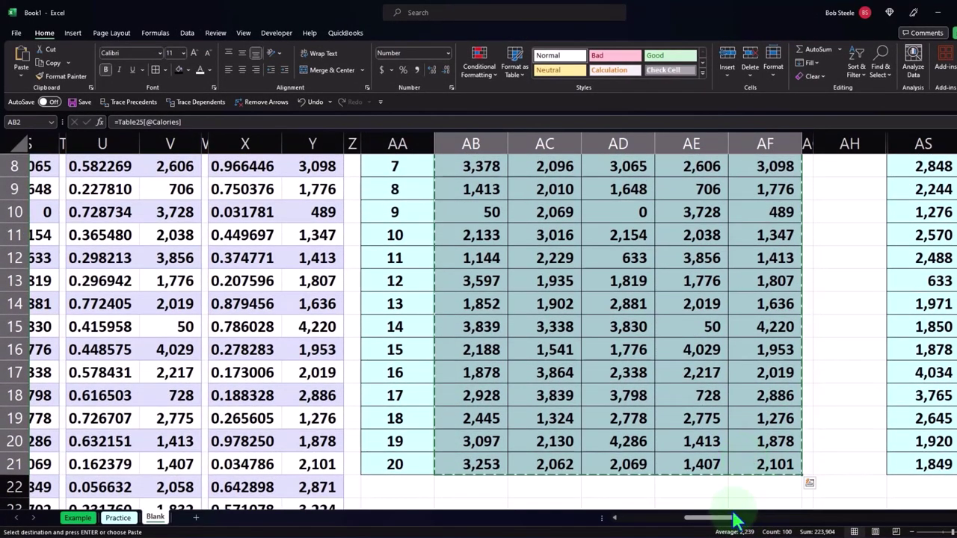
scroll(729, 518, "right", 5)
scroll(781, 359, "up", 3)
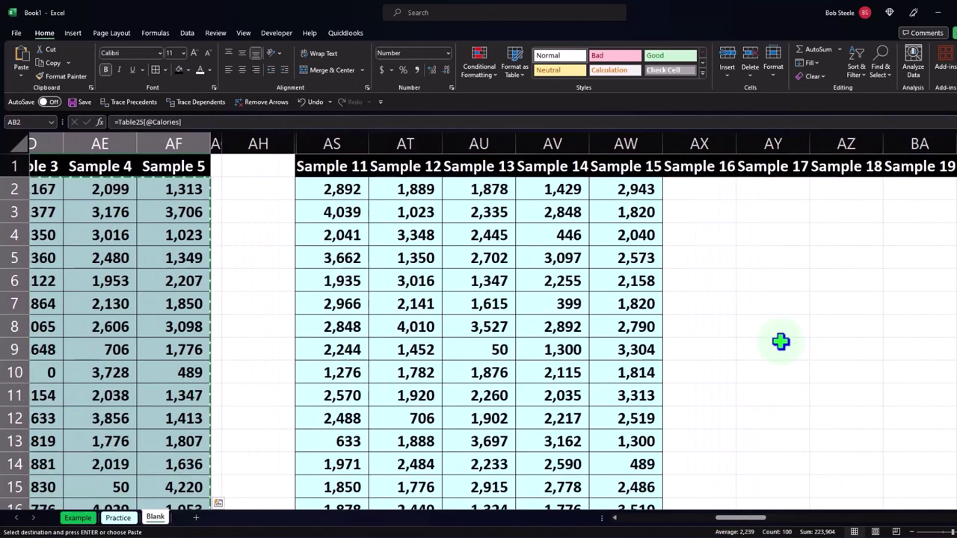
right_click(699, 187)
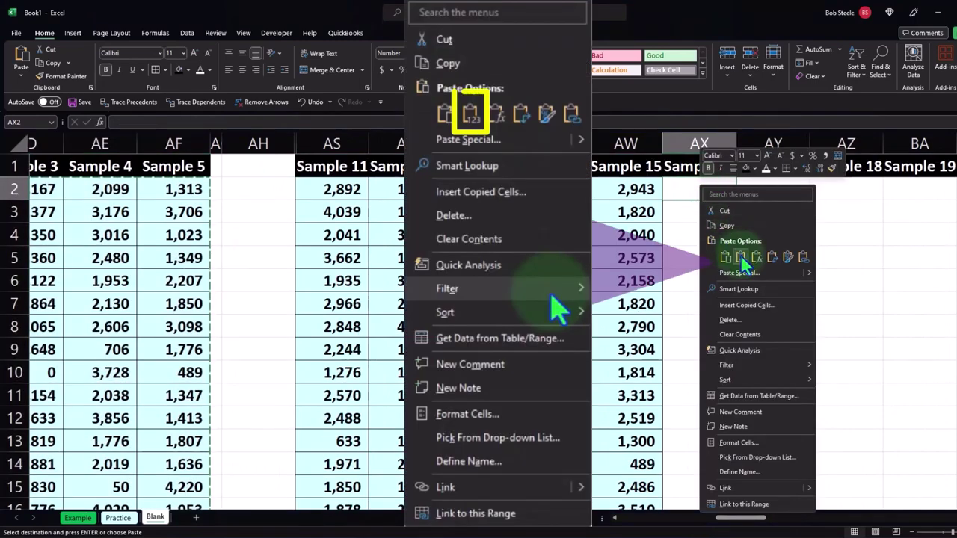
left_click(739, 256)
right_click(705, 187)
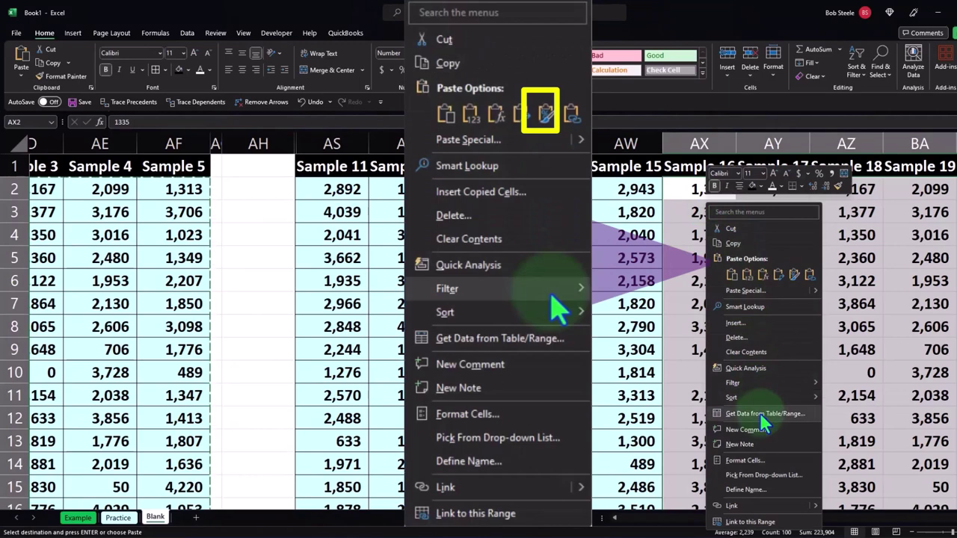
left_click(793, 275)
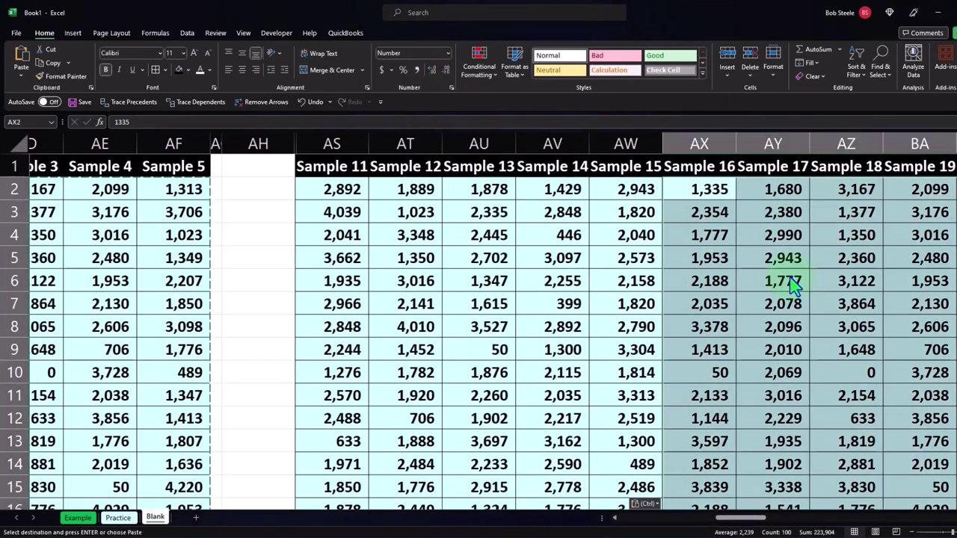
Hide columns AS through BB, which hold Samples 11 to 20.
left_click_drag(331, 142, 802, 171)
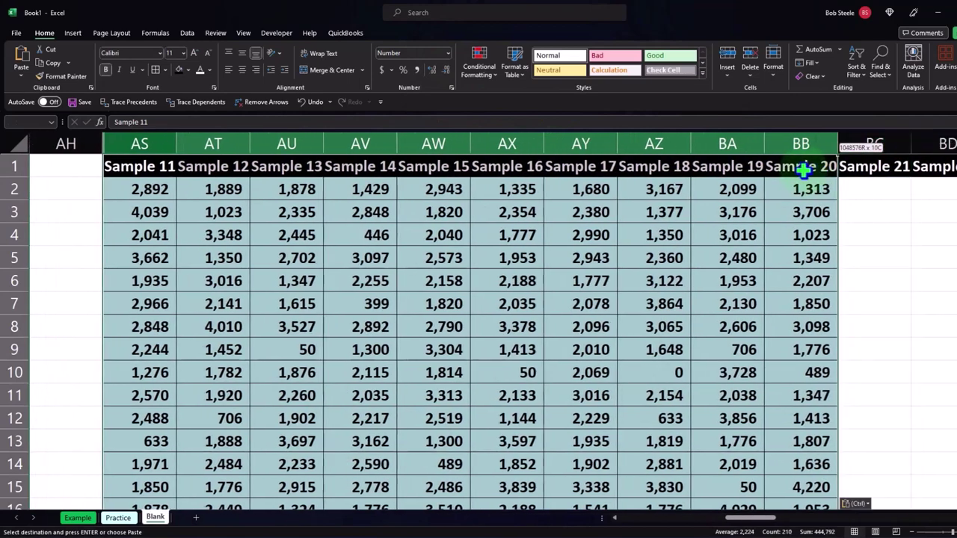
right_click(582, 226)
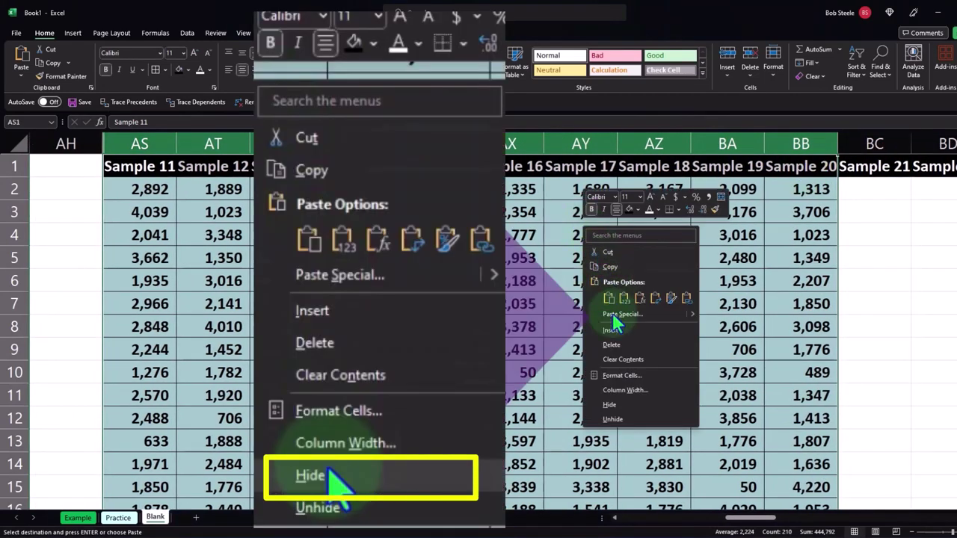
left_click(617, 404)
left_click(287, 257)
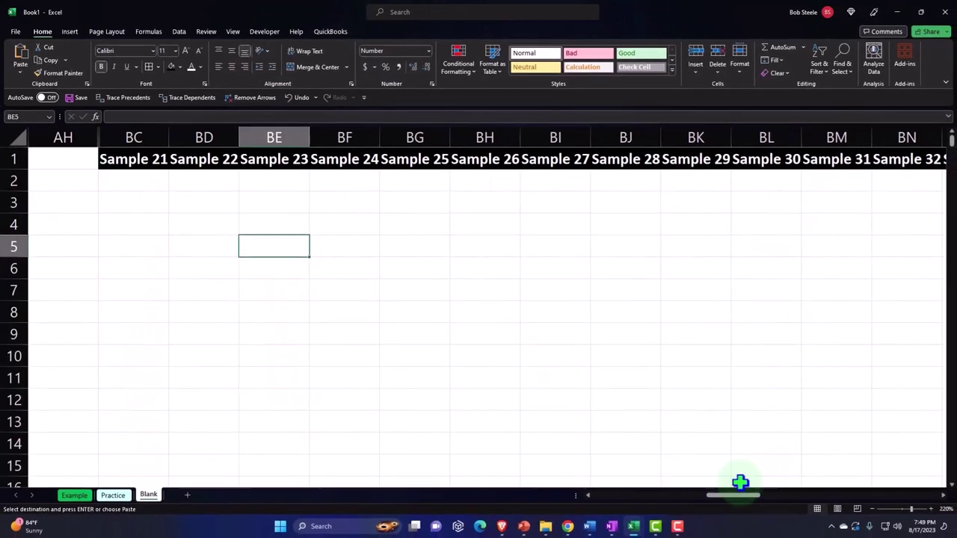
Unhide all the columns between AH and BC.
left_click_drag(737, 497, 723, 511)
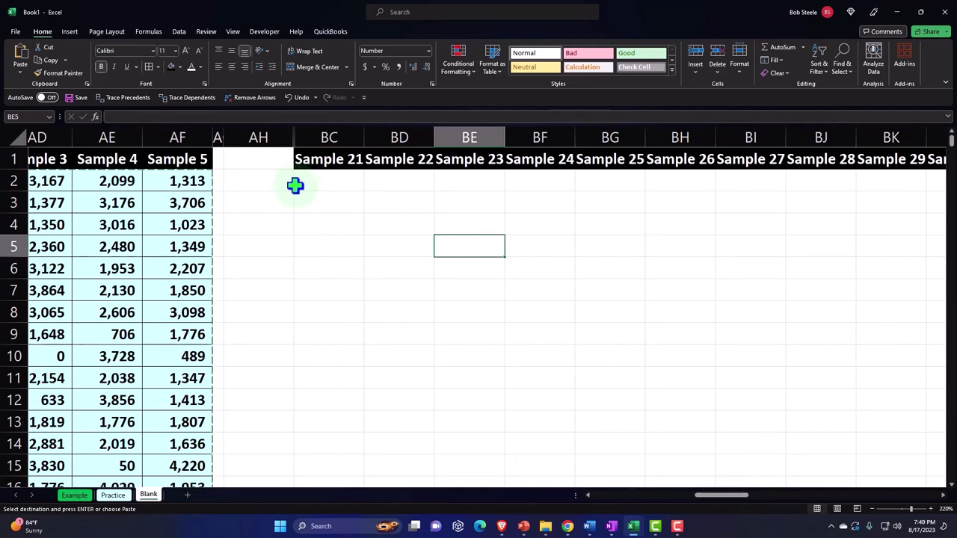
left_click_drag(273, 135, 326, 198)
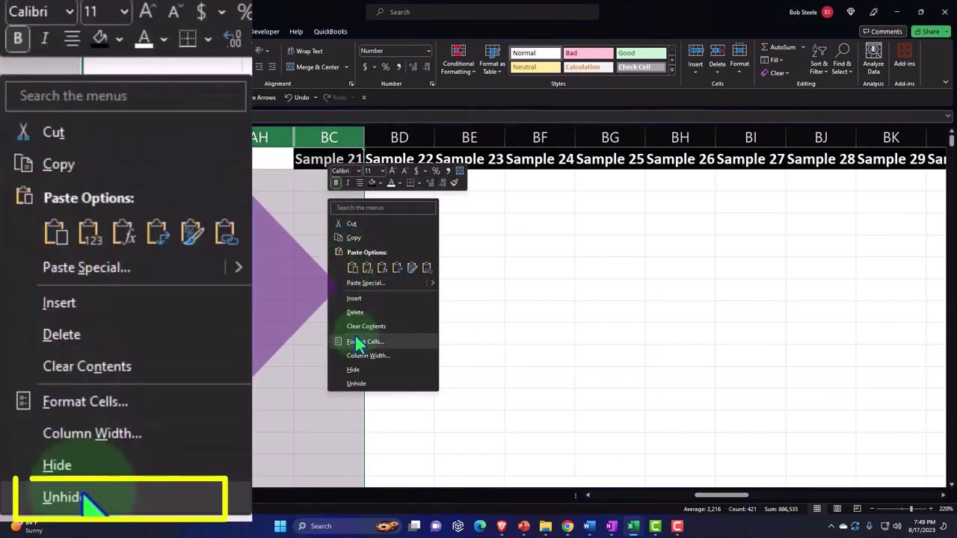
left_click(356, 383)
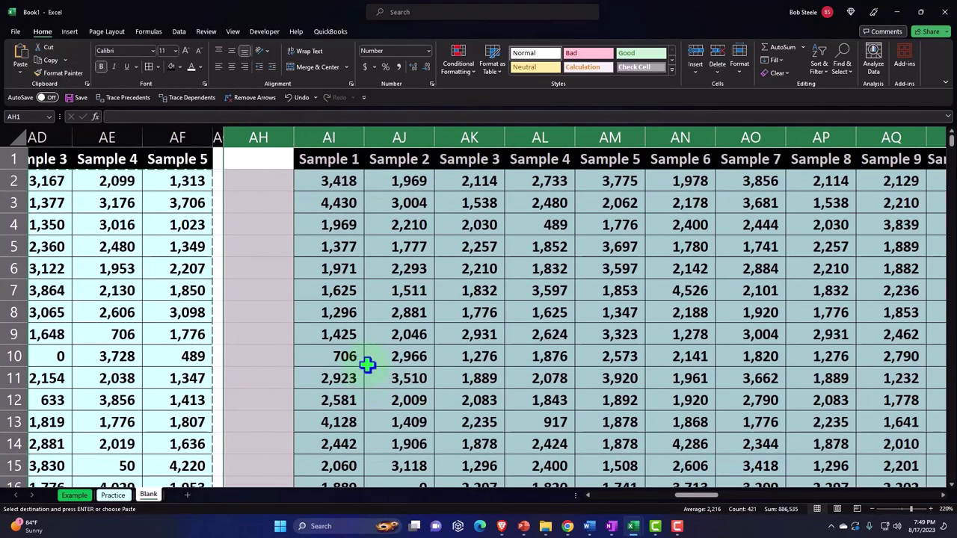
left_click(514, 308)
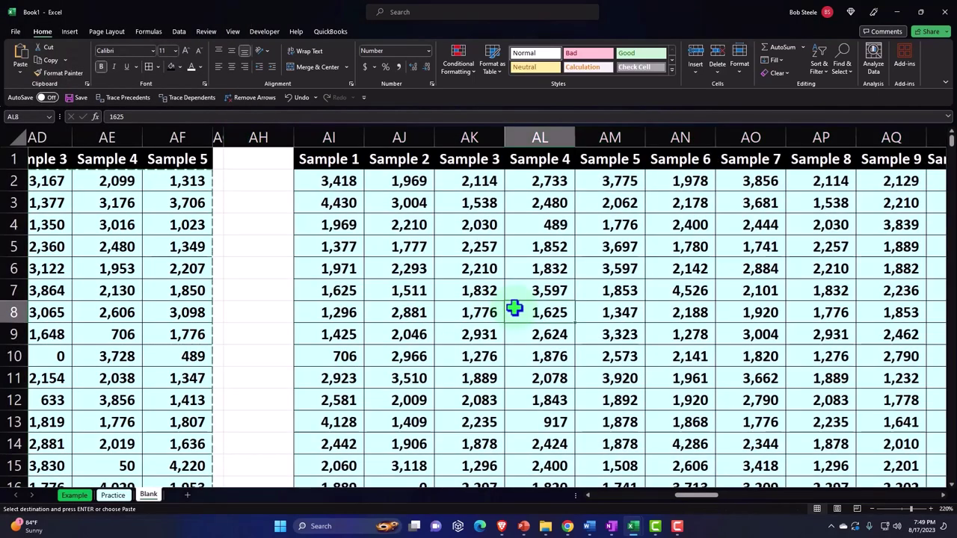
Review the collected sample columns from Sample 1 through Sample 20 and on to the empty ones.
key("Right")
key("Right")
key("Right")
key("Right")
key("Right")
key("Right")
key("Right")
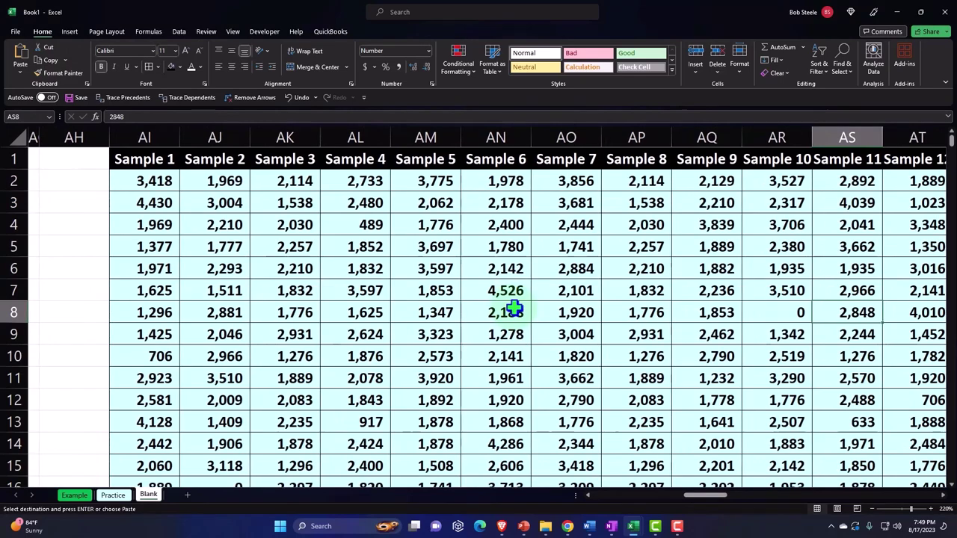
key("Right")
key("Right")
key("Right")
key("Right")
key("Right")
key("Right")
key("Right")
key("Right")
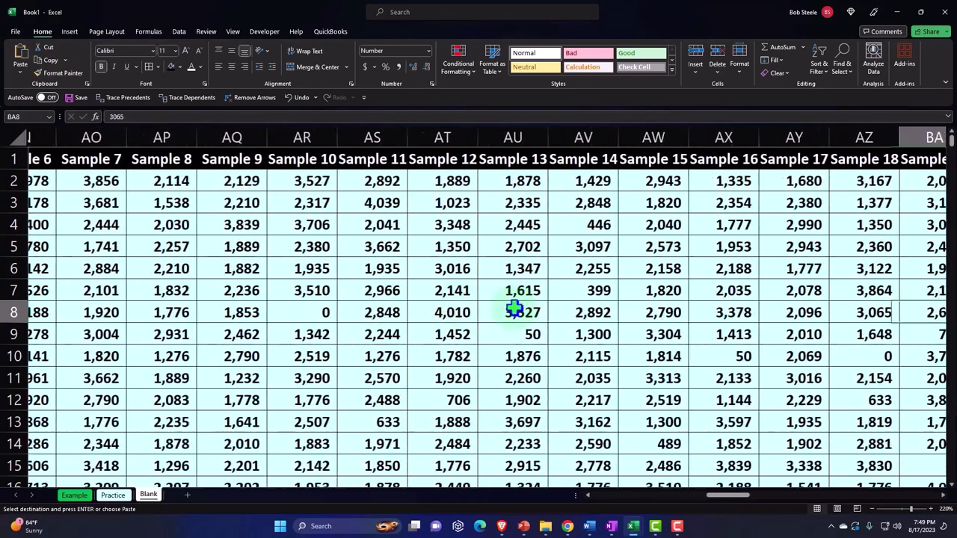
key("Right")
key("Right")
key("Right")
key("Right")
key("Right")
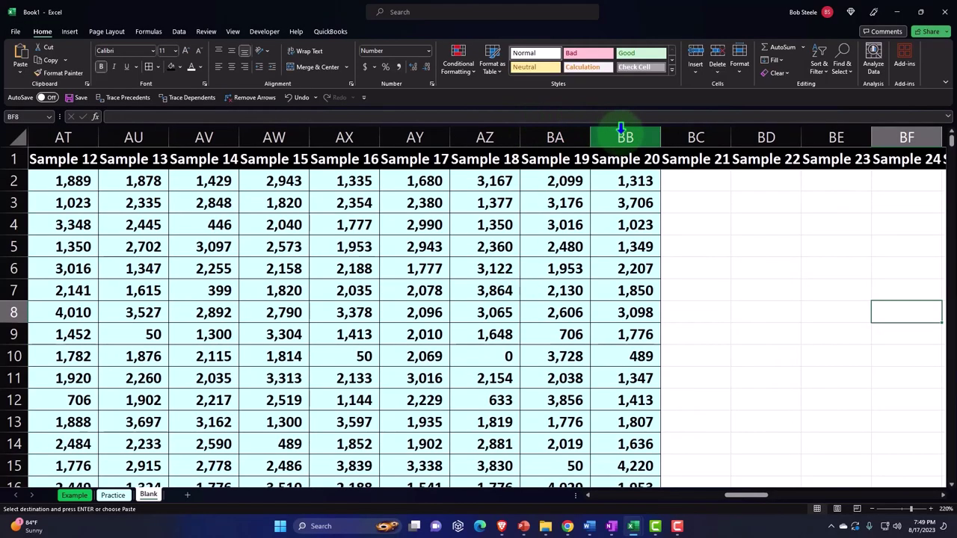
Hide columns AI through BB, covering Samples 1 to 20.
left_click_drag(620, 131, 222, 171)
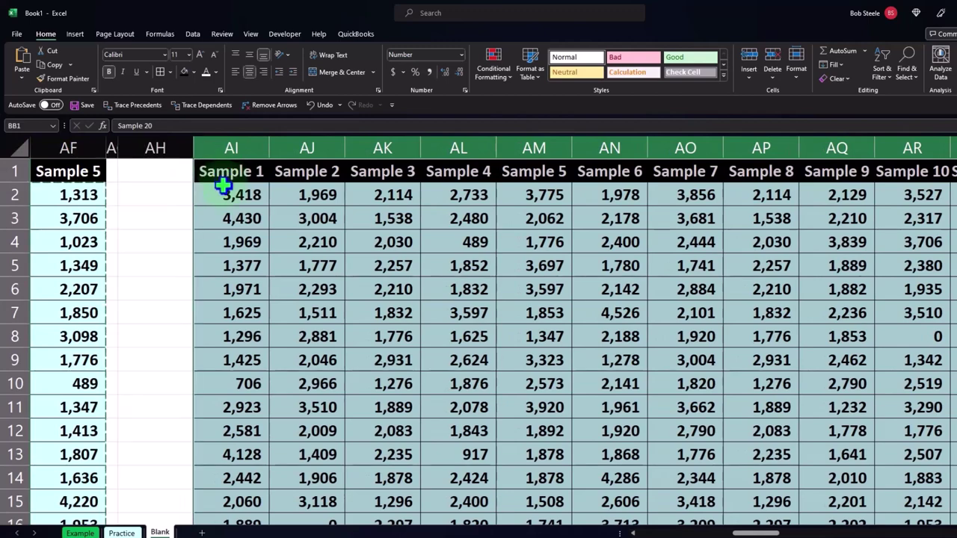
right_click(225, 187)
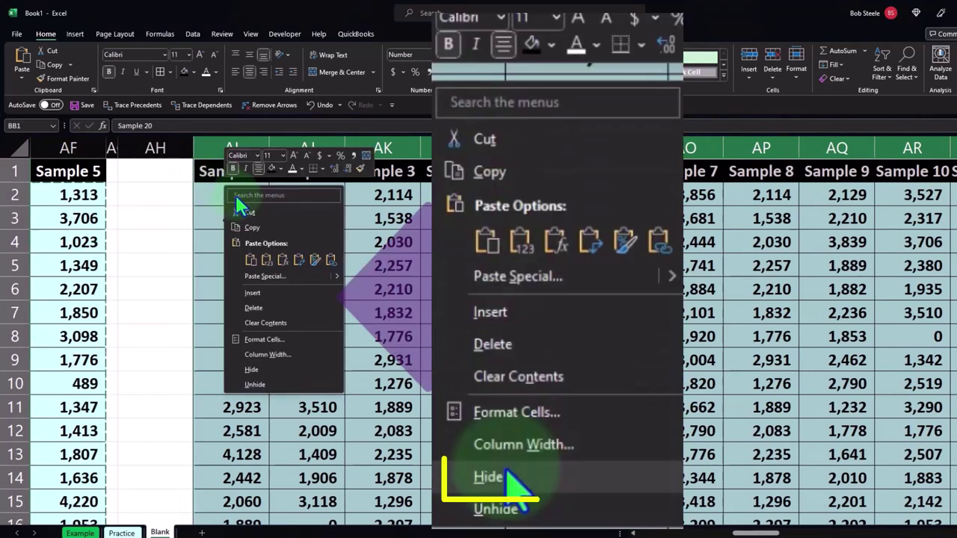
left_click(252, 370)
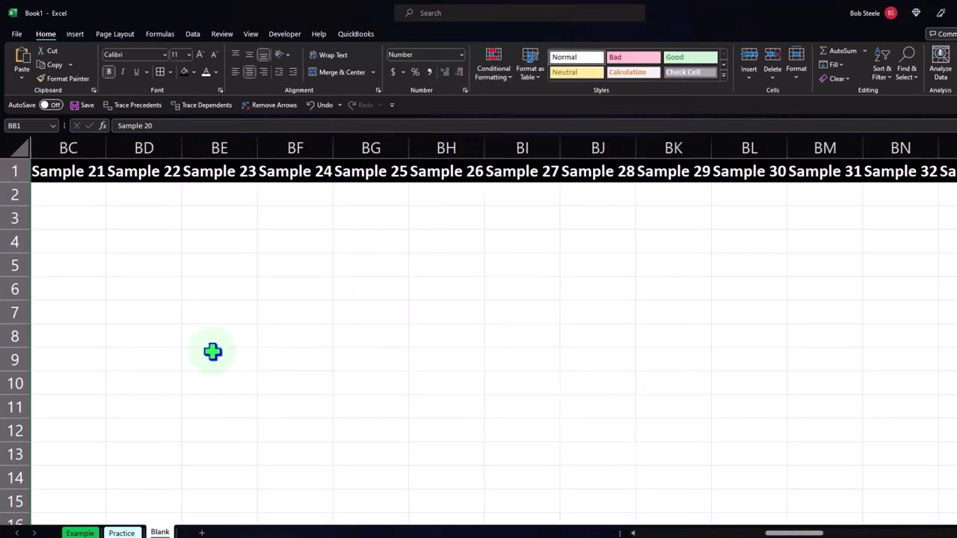
Re-sort the random-number tables in columns L:M and O:P by Random, smallest to largest.
left_click(212, 352)
key("Left")
key("Left")
key("Left")
key("Left")
key("Left")
key("Left")
key("Left")
key("Left")
key("Left")
key("Left")
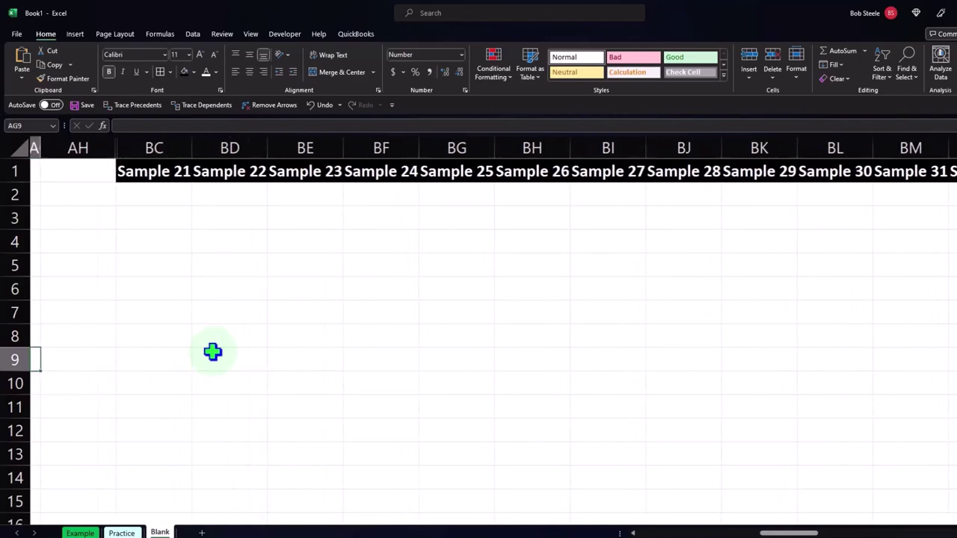
key("Left")
key("Left")
key("Left")
key("Left")
key("Left")
key("Left")
key("Left")
key("Left")
key("Left")
key("Left")
key("Left")
key("Left")
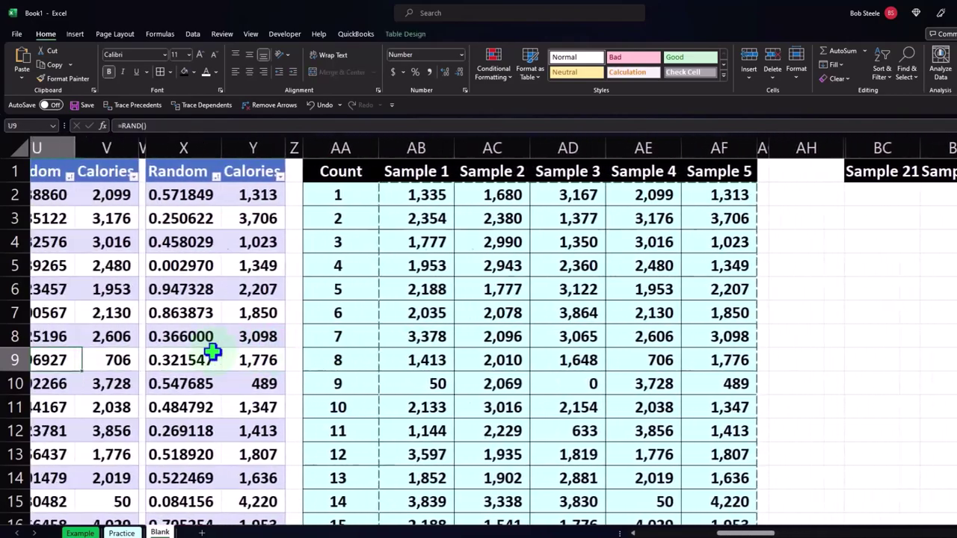
key("Left")
key("Left")
key("Left")
key("Left")
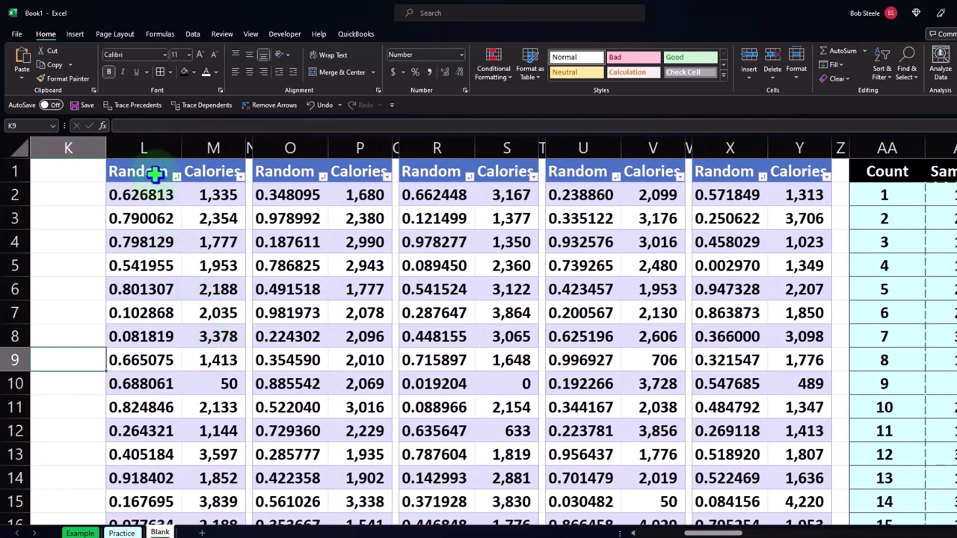
left_click(180, 183)
left_click(177, 176)
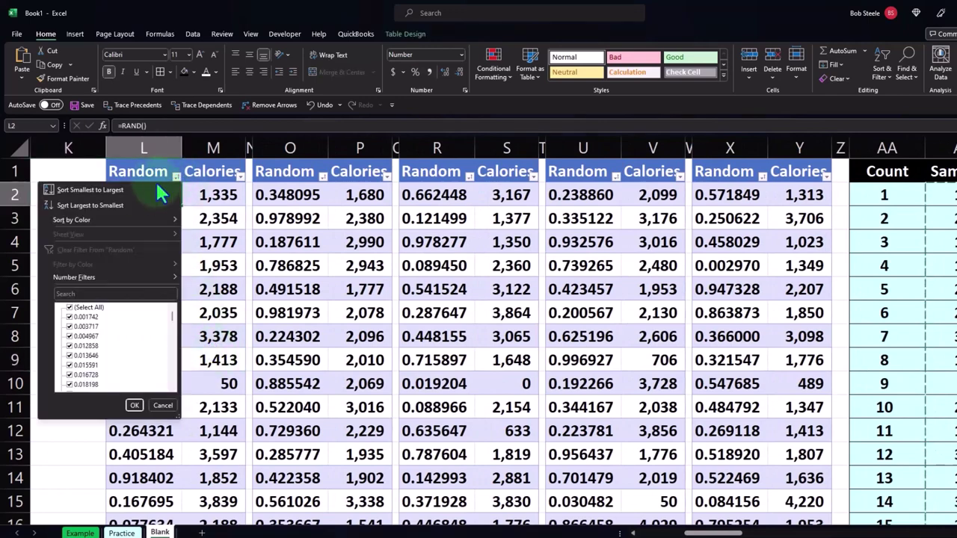
left_click(135, 405)
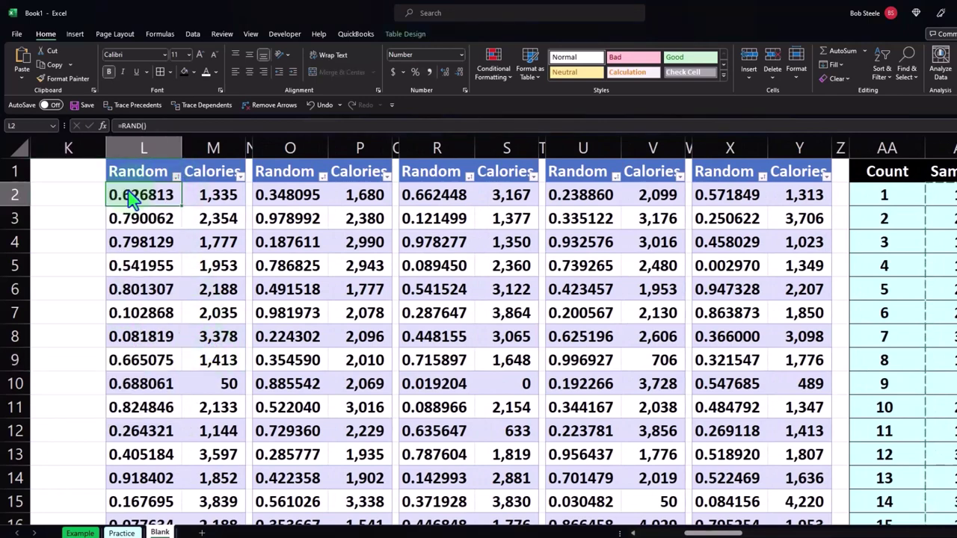
left_click(324, 177)
left_click(293, 185)
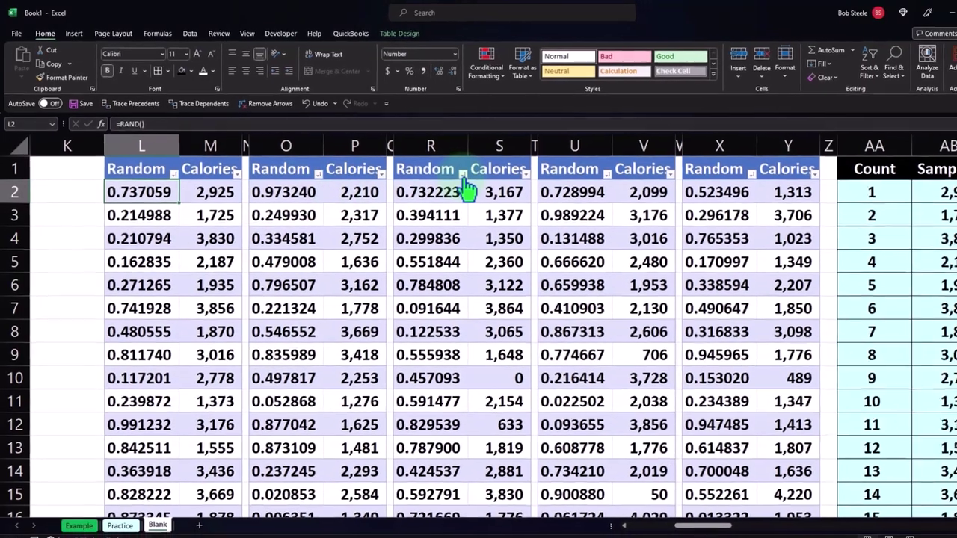
Re-sort the random-number tables in columns R:S, U:V and X:Y by Random, smallest to largest.
left_click(468, 177)
left_click(443, 191)
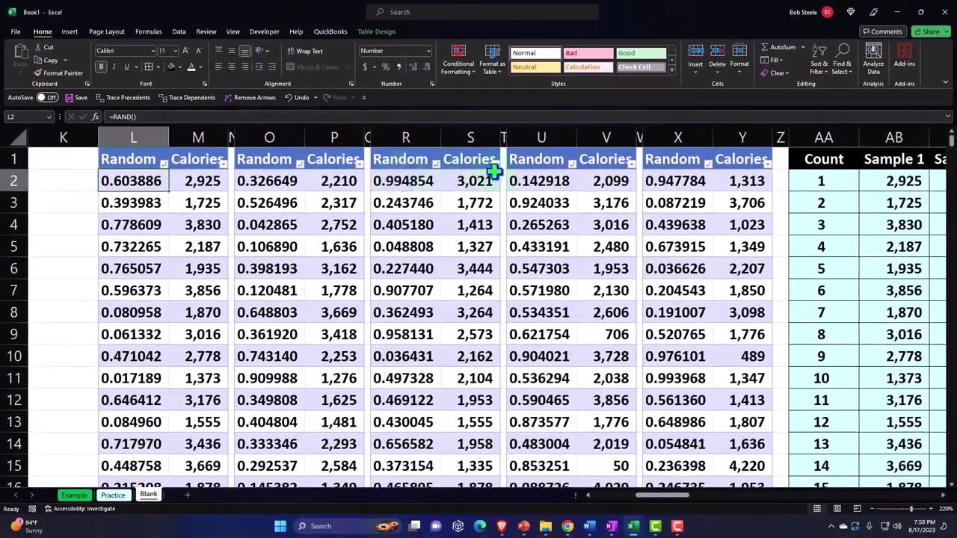
left_click(572, 164)
left_click(549, 179)
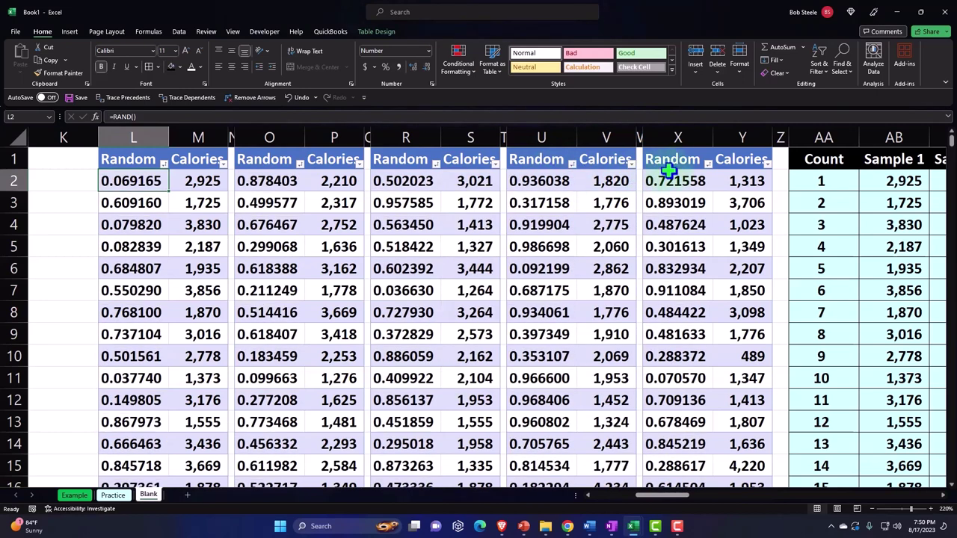
left_click(707, 163)
left_click(685, 179)
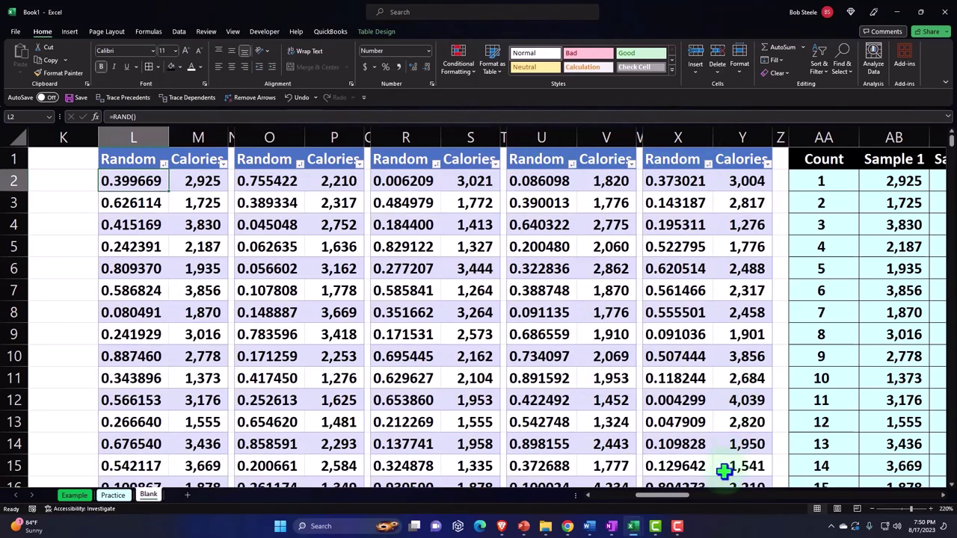
Copy the Sample 1 to 5 data (AB2:AF21) and paste its values and formatting into Samples 21 to 25, starting at BC2.
left_click_drag(667, 497, 700, 506)
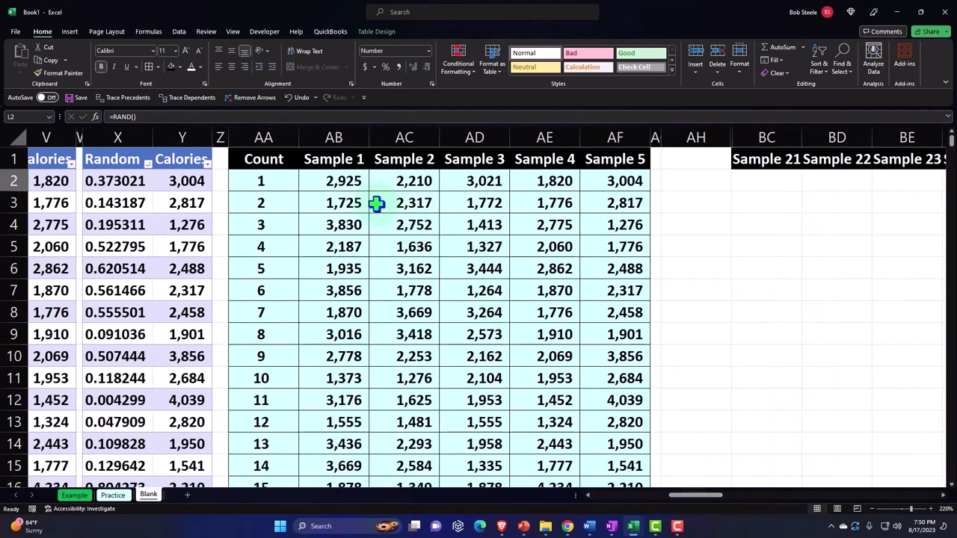
left_click_drag(350, 182, 597, 451)
key("ctrl+c")
scroll(745, 260, "up", 3)
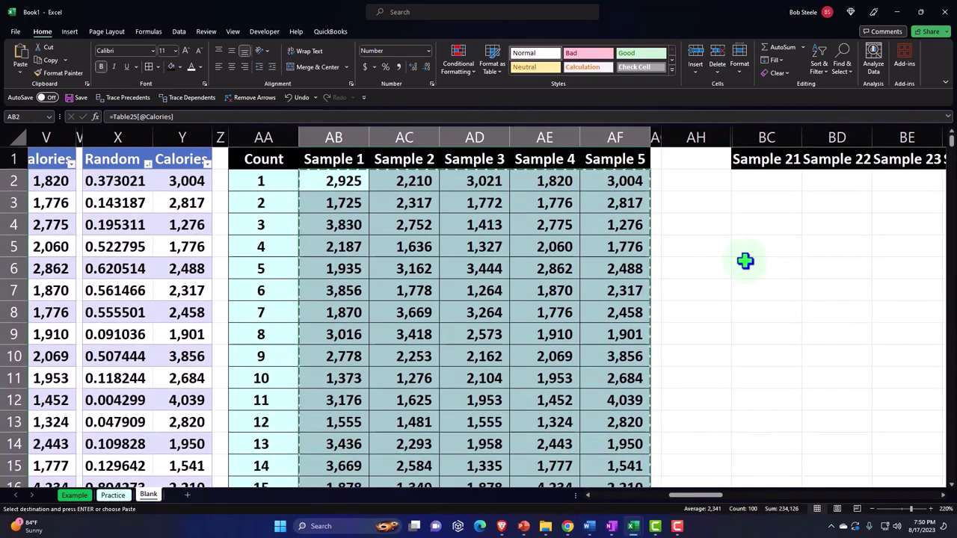
left_click(759, 182)
right_click(758, 181)
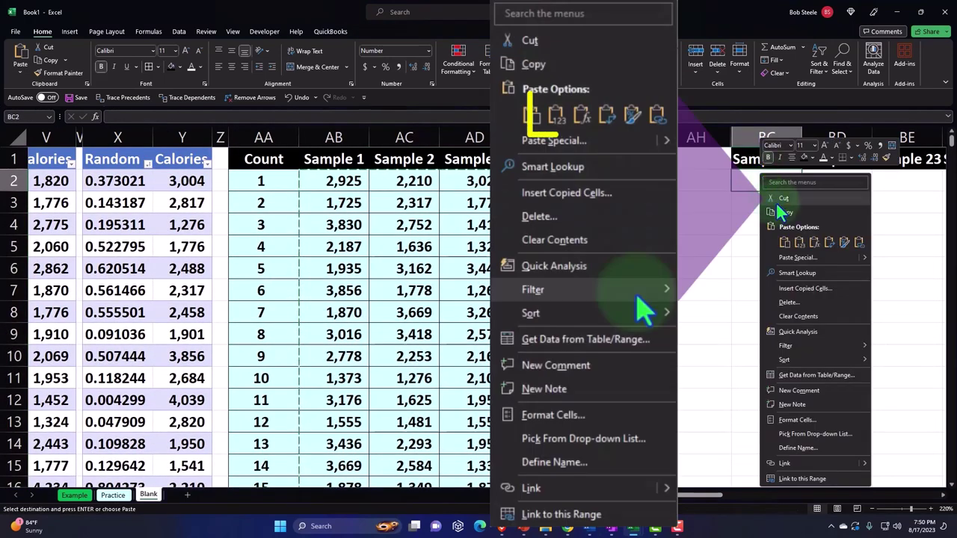
left_click(781, 241)
right_click(767, 213)
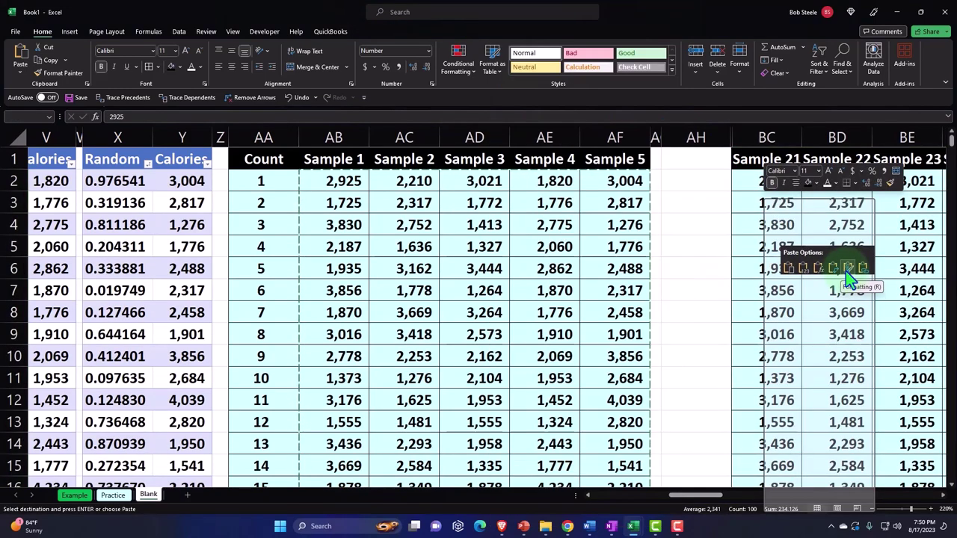
left_click(847, 269)
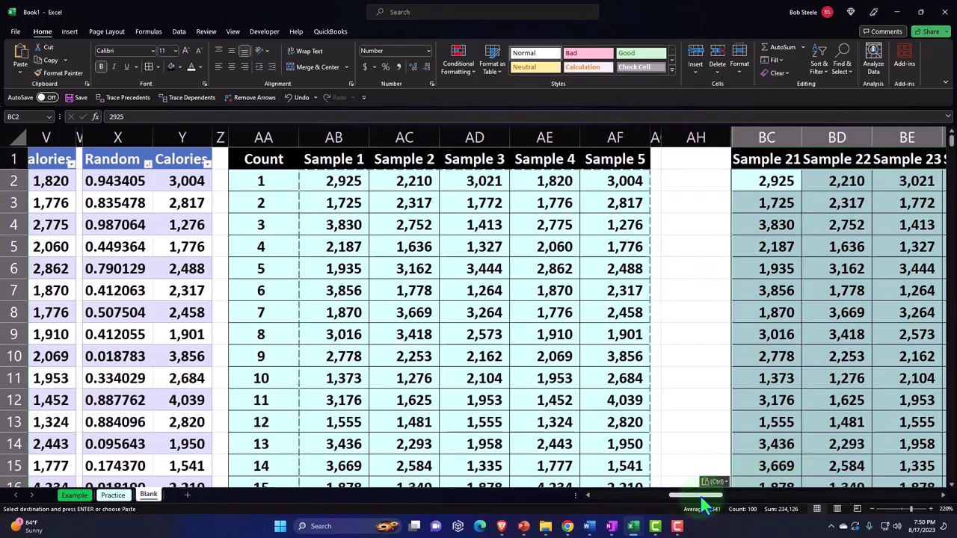
Reshuffle the calories in the L:M and O:P tables by sorting their Random columns smallest to largest.
scroll(702, 504, "left", 6)
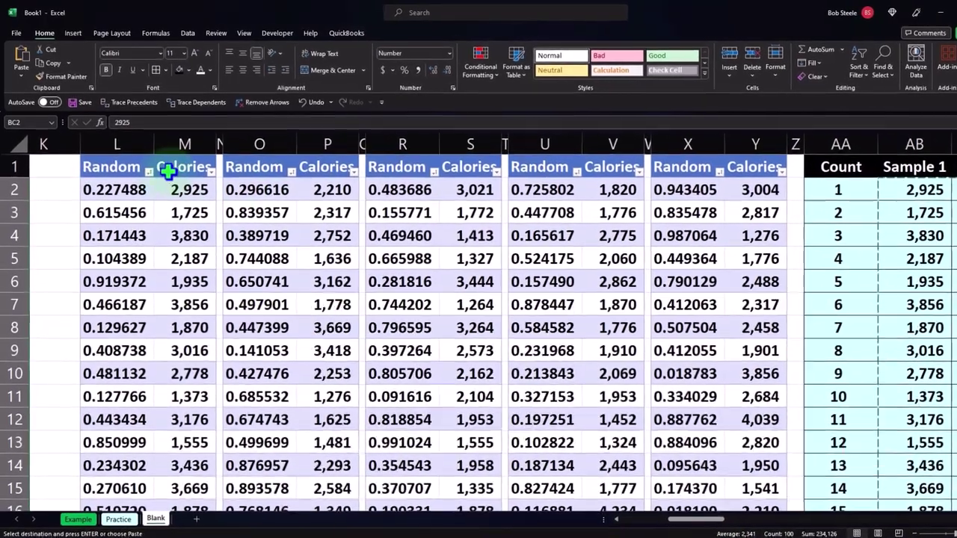
left_click(149, 171)
left_click(127, 184)
scroll(250, 196, "left", 3)
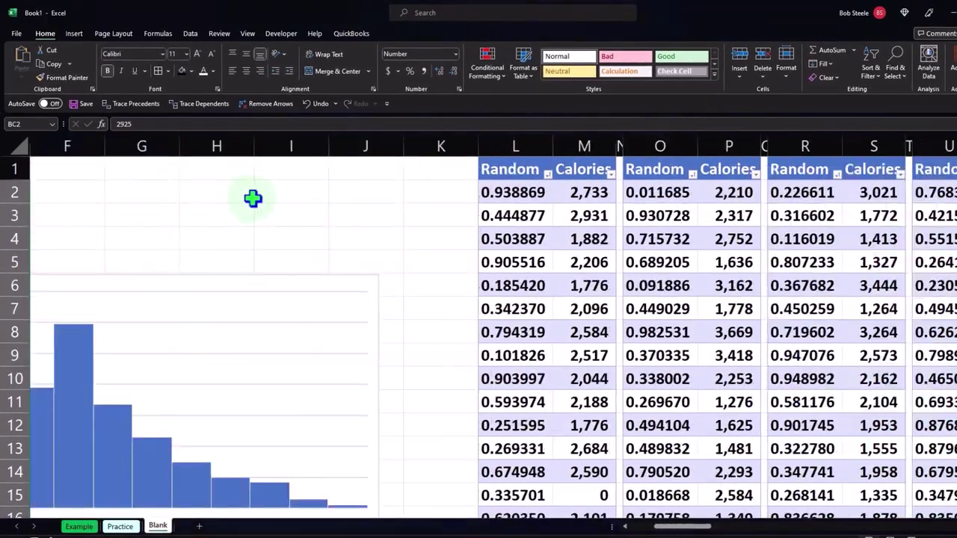
left_click(694, 176)
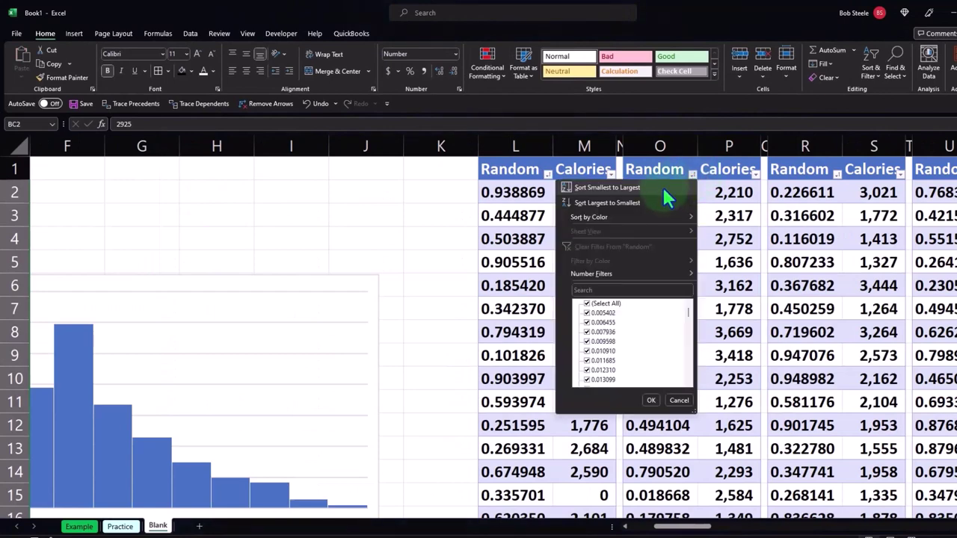
left_click(606, 188)
Reshuffle the calories in the R:S, U:V and X:Y tables by sorting their Random columns smallest to largest.
scroll(743, 188, "right", 2)
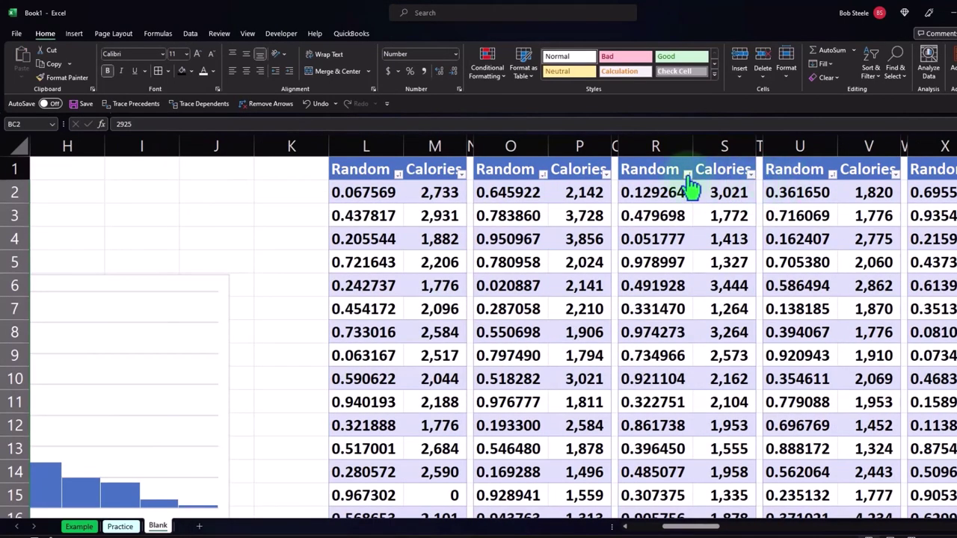
left_click(687, 174)
left_click(664, 196)
scroll(752, 188, "right", 2)
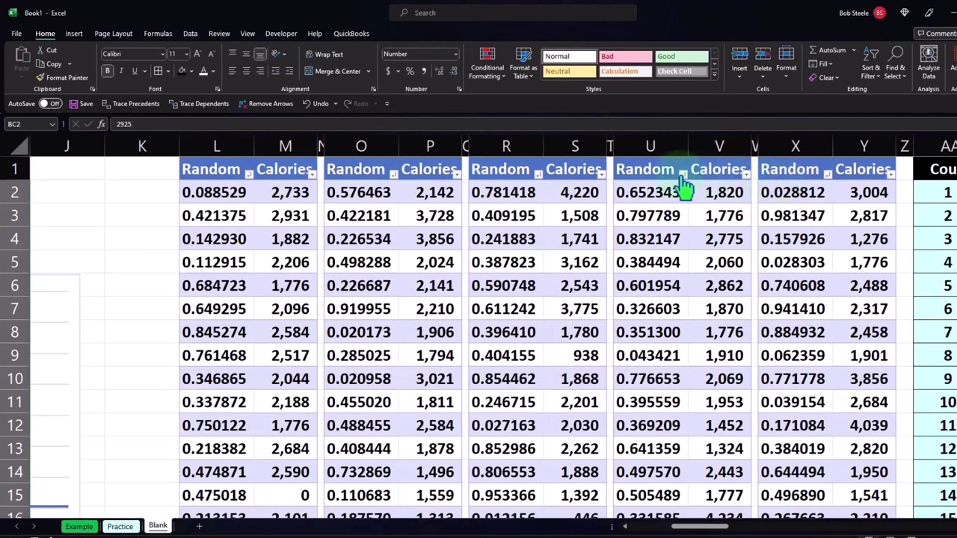
left_click(683, 174)
left_click(662, 186)
scroll(763, 188, "right", 2)
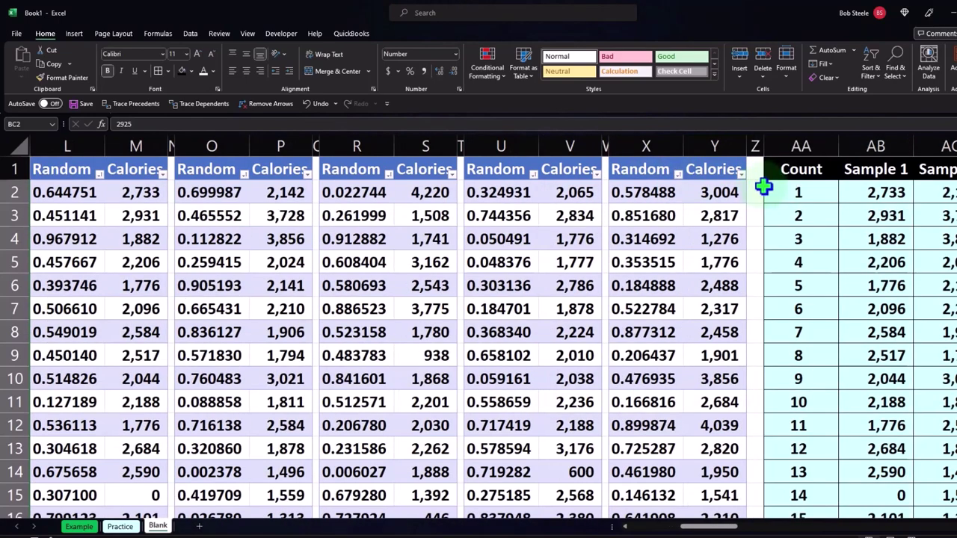
left_click(678, 175)
left_click(657, 181)
Copy the refreshed Sample 1 to 5 data and paste its values and formatting into Samples 26 to 30, starting at BH2.
scroll(751, 453, "right", 3)
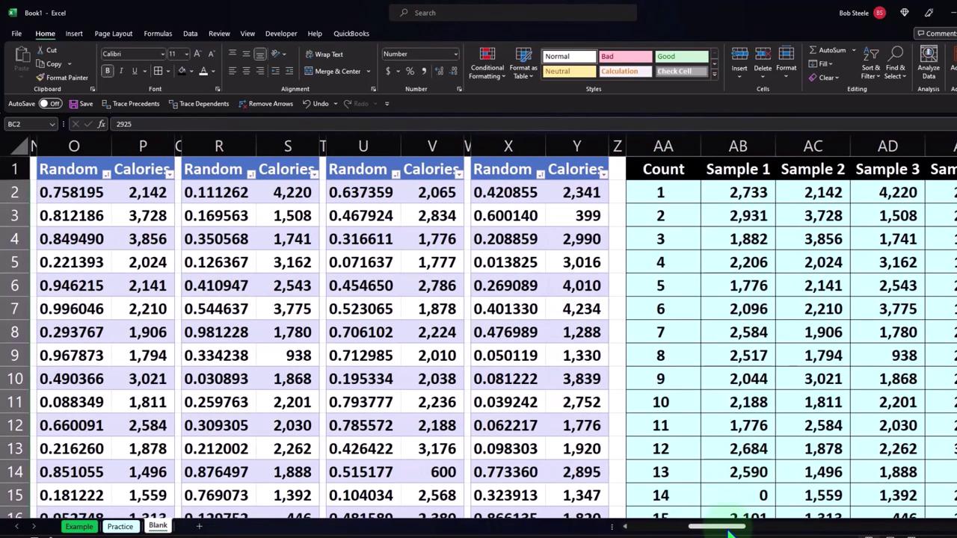
scroll(742, 531, "right", 3)
scroll(743, 531, "right", 4)
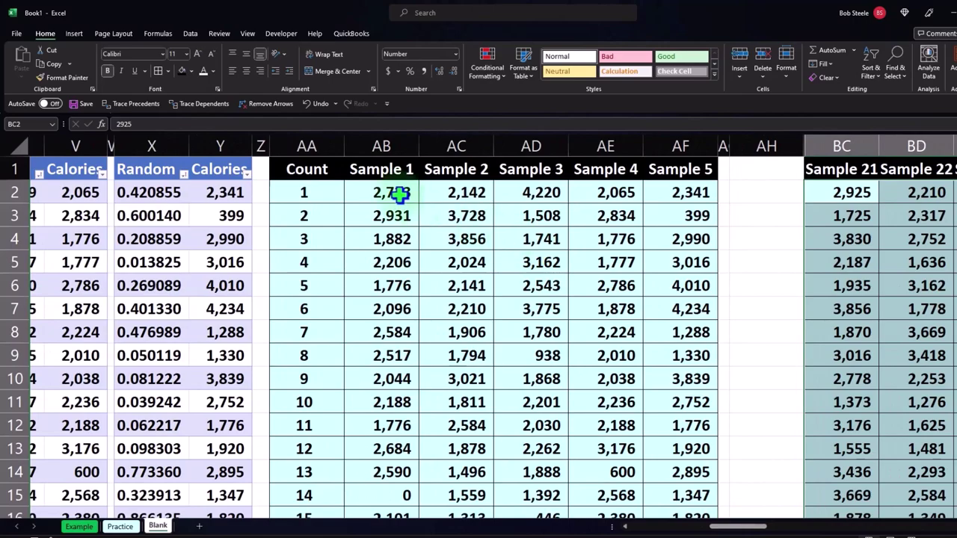
left_click_drag(400, 193, 641, 469)
key("ctrl+c")
scroll(729, 521, "right", 3)
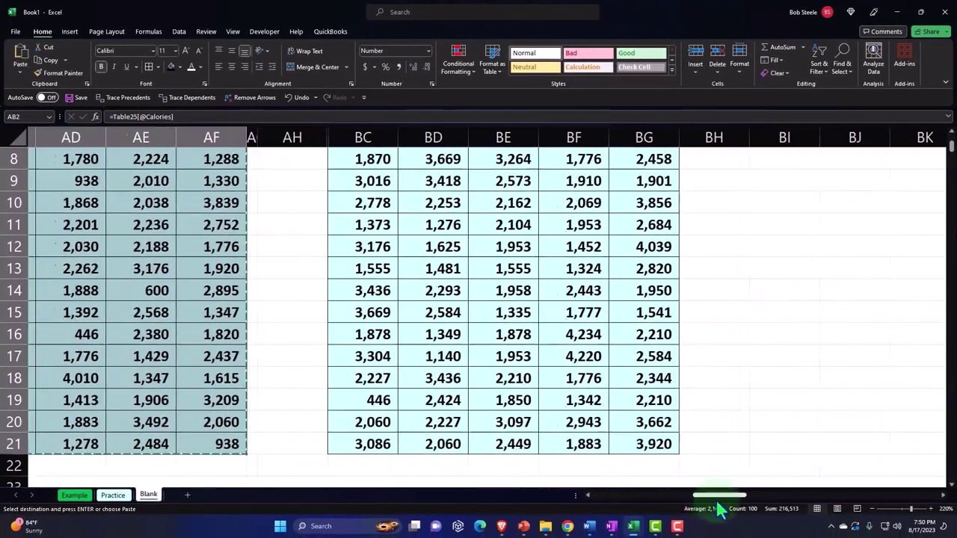
scroll(719, 508, "right", 2)
scroll(705, 384, "up", 3)
right_click(567, 180)
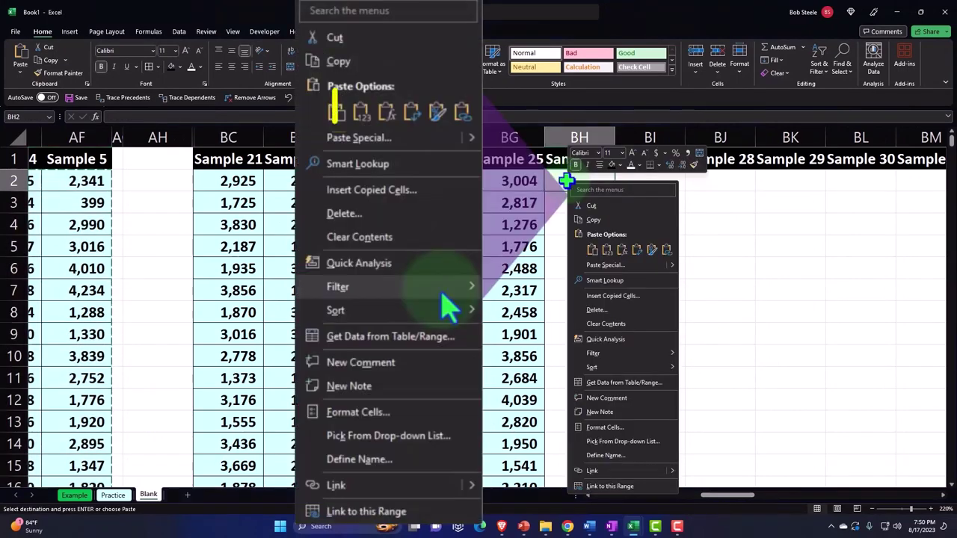
left_click(591, 247)
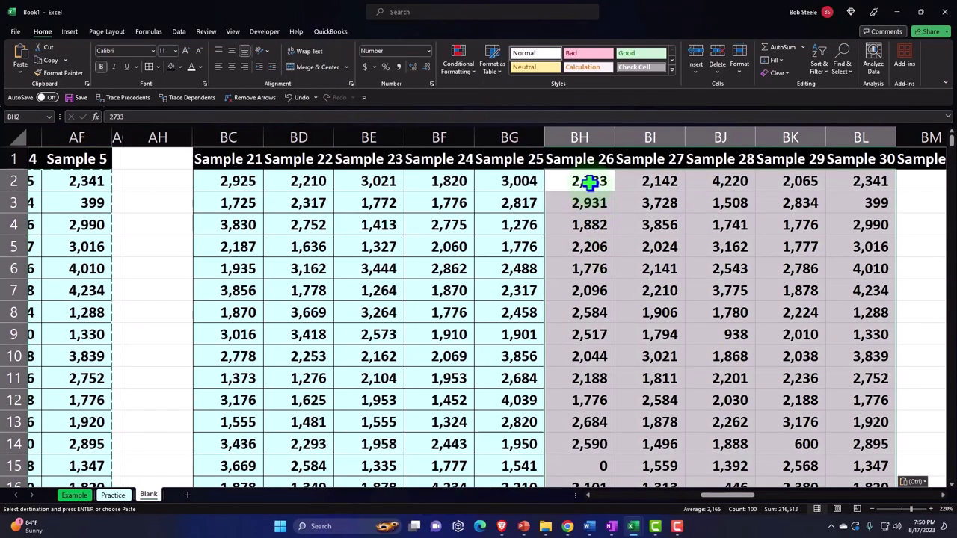
right_click(591, 190)
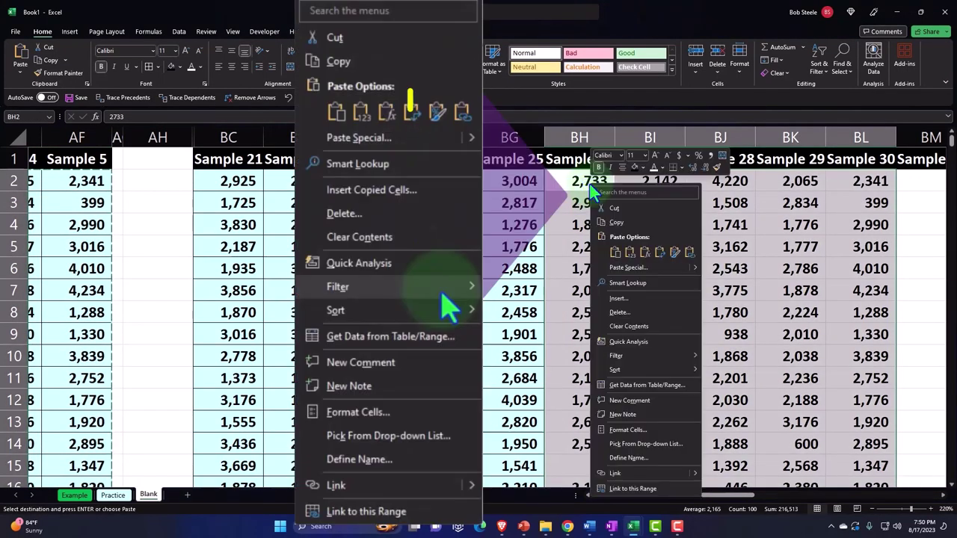
left_click(673, 259)
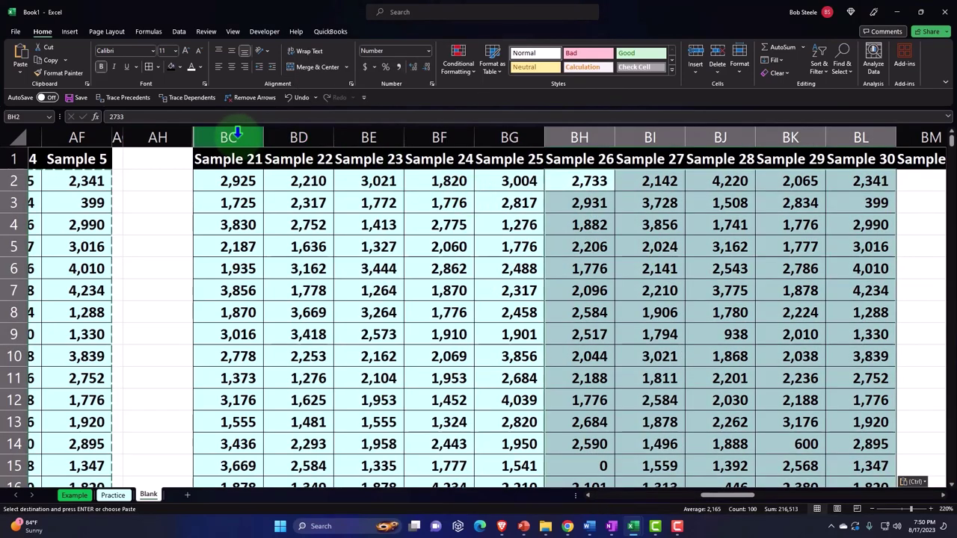
Hide columns BC through BL, covering Samples 21 to 30.
left_click_drag(232, 133, 845, 178)
right_click(499, 217)
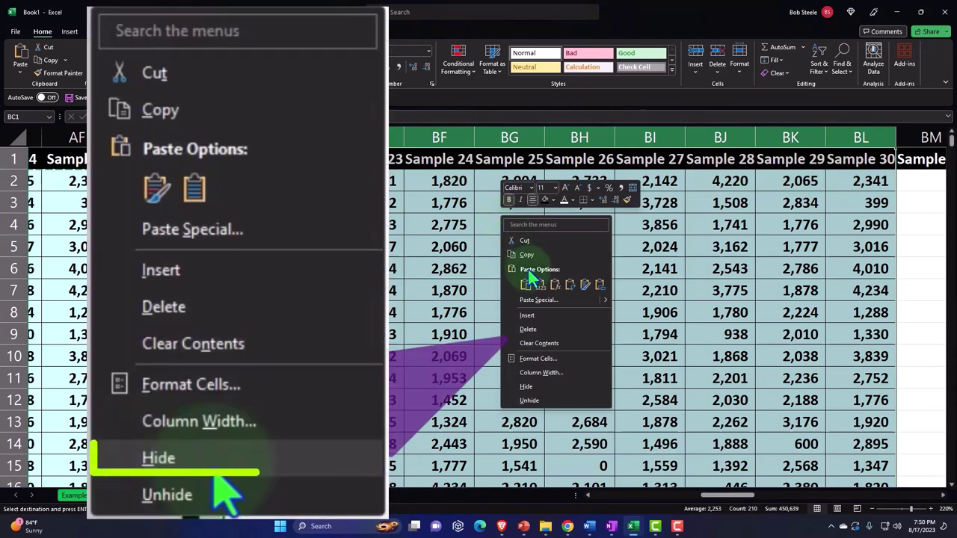
left_click(532, 386)
Sort the first two random-number tables, in columns L:M and O:P, by Random from smallest to largest again.
left_click_drag(743, 496, 672, 525)
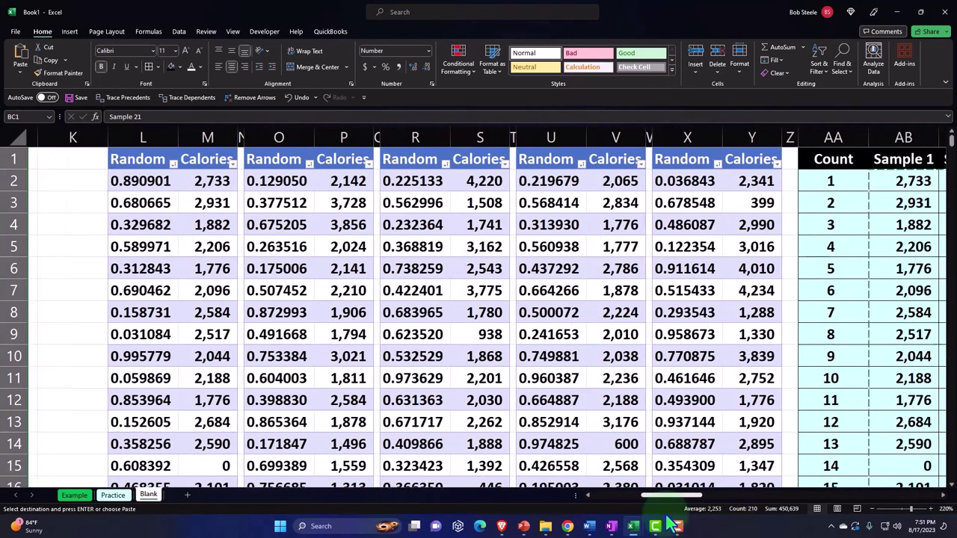
left_click(173, 163)
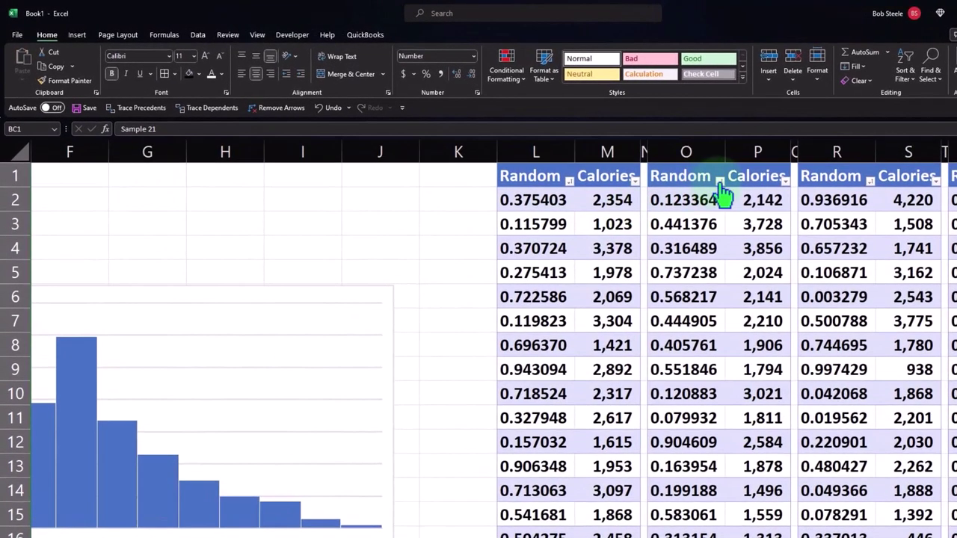
left_click(719, 182)
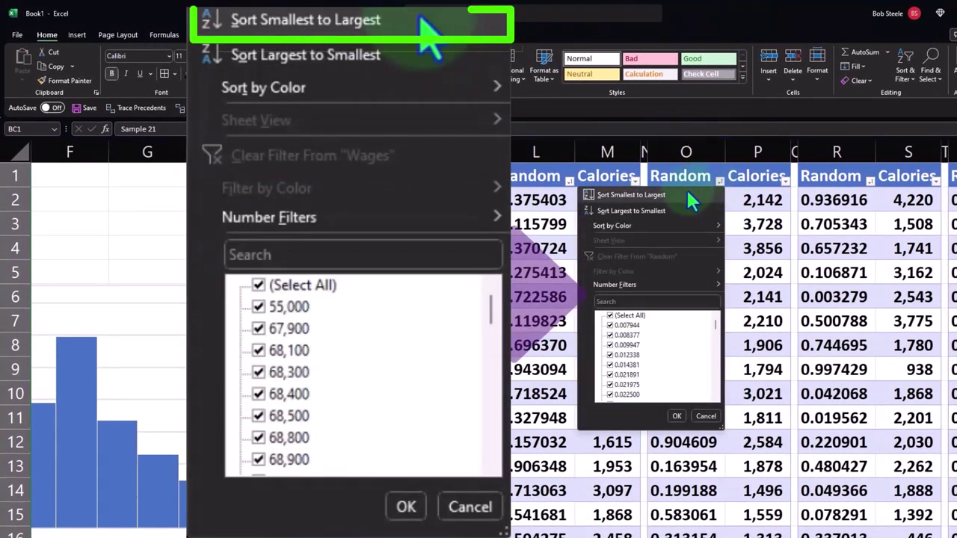
left_click(686, 187)
Sort the remaining three random-number tables, in columns R:S, U:V and X:Y, by Random from smallest to largest again.
scroll(755, 186, "right", 2)
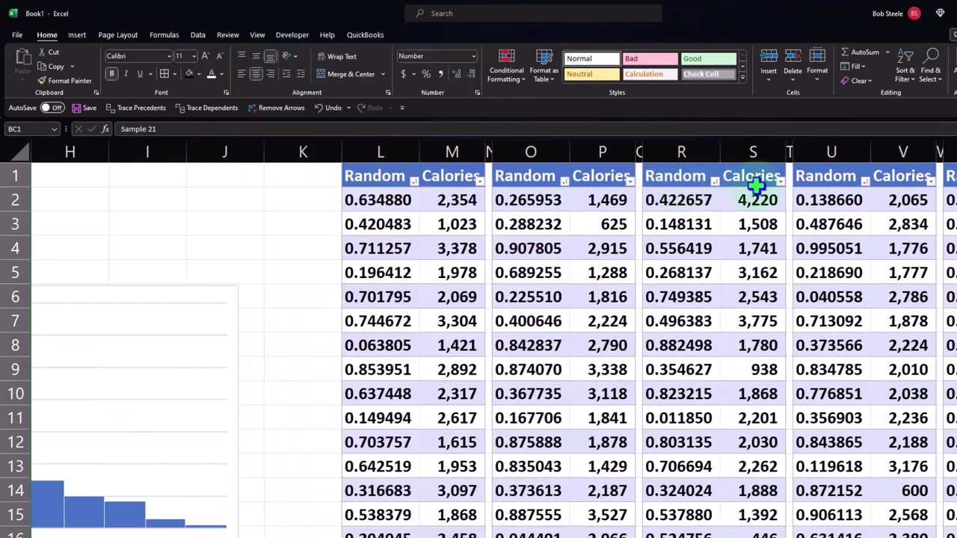
left_click(714, 182)
left_click(702, 193)
scroll(747, 194, "right", 2)
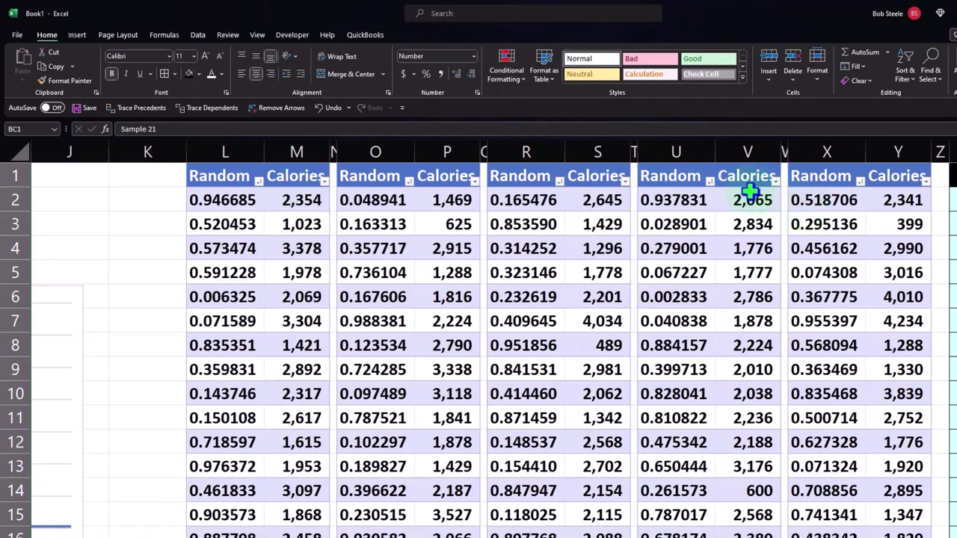
left_click(709, 182)
key("Escape")
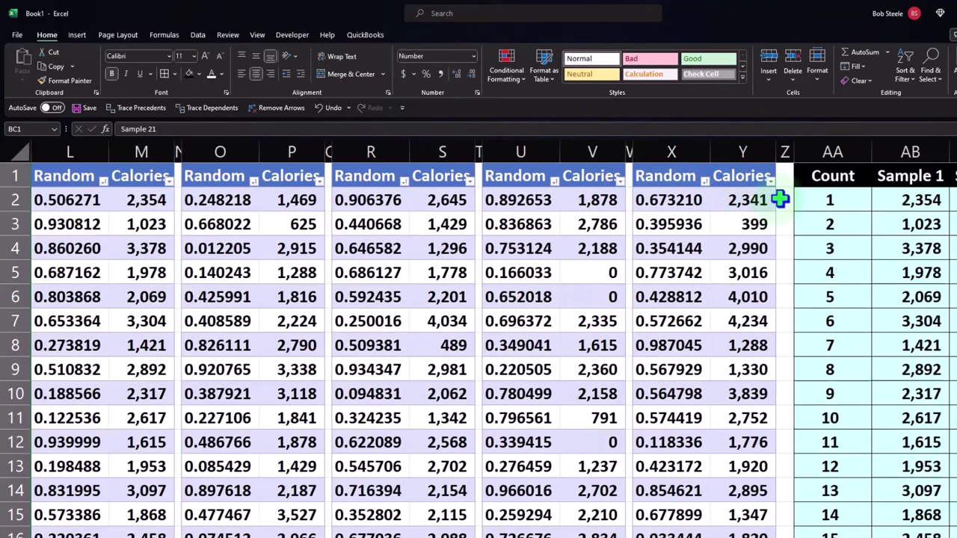
left_click(705, 183)
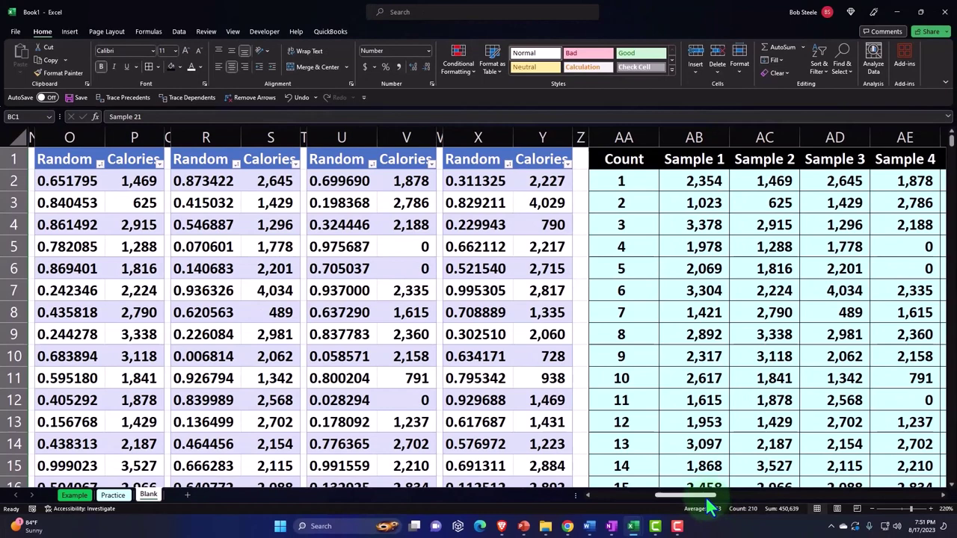
Copy the Sample 1 to 5 data in AB2:AF21 and paste its values and formatting into Samples 31 to 35, starting at BM2.
left_click_drag(707, 496, 725, 497)
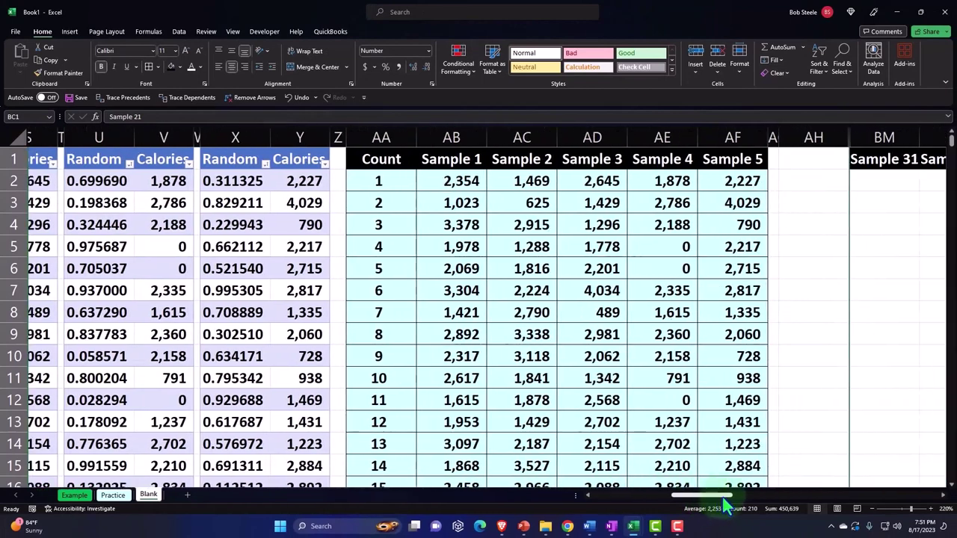
left_click_drag(462, 182, 710, 443)
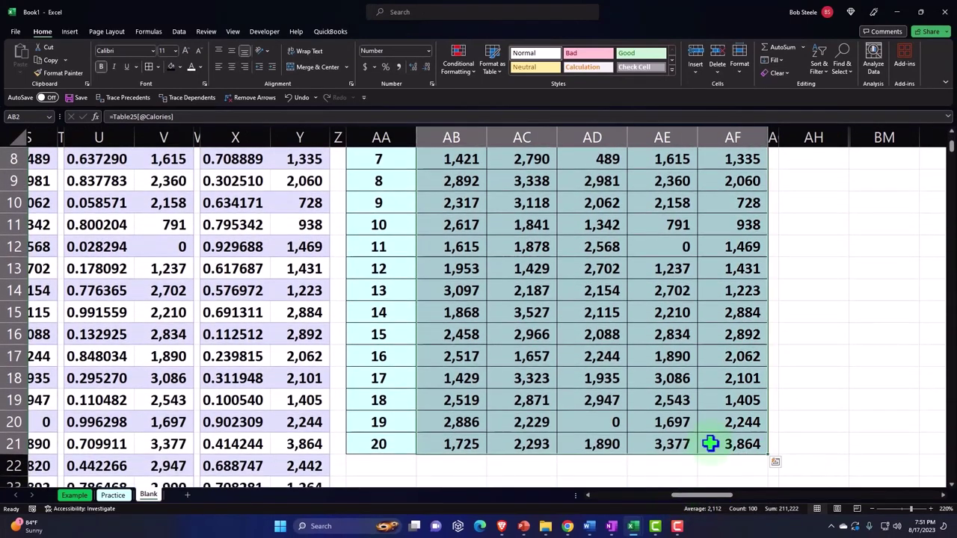
key("ctrl+c")
scroll(748, 394, "up", 3)
right_click(875, 178)
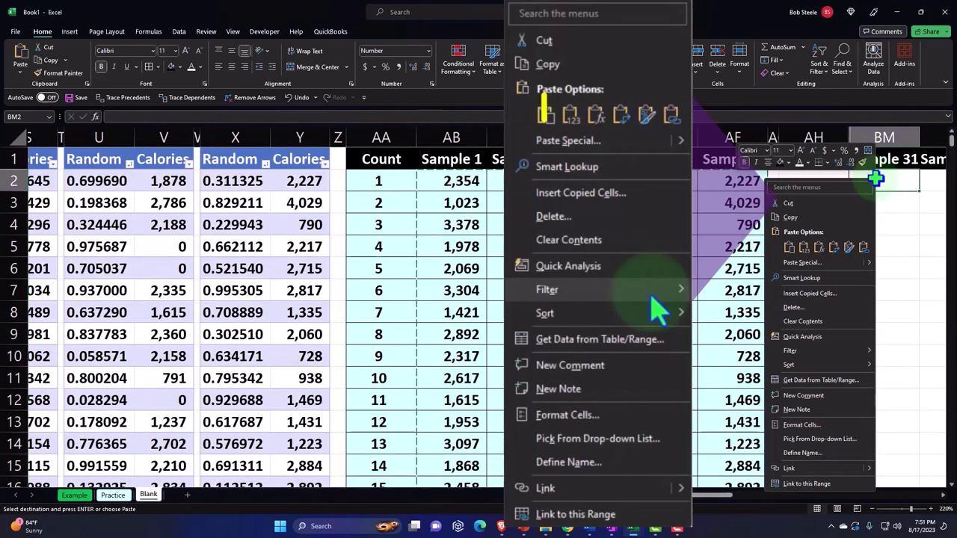
left_click(810, 244)
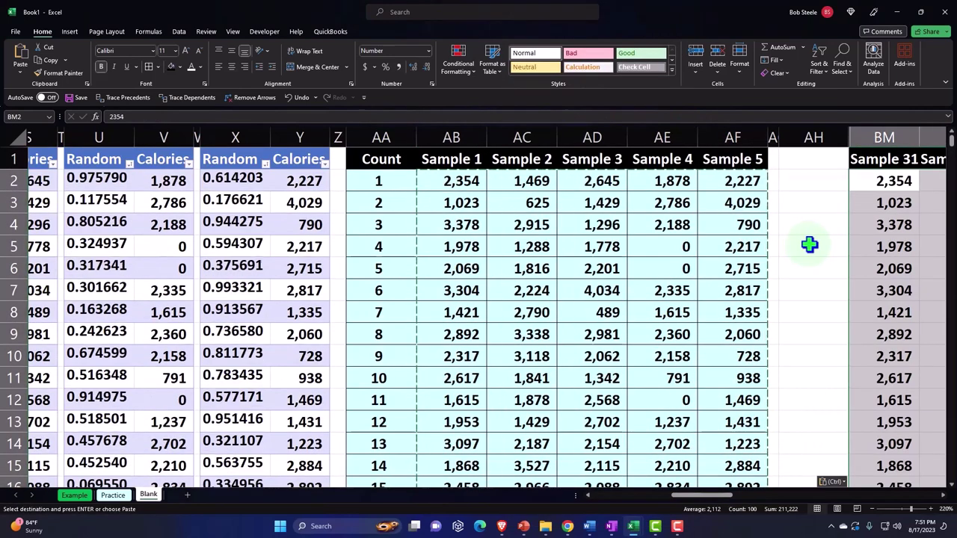
right_click(882, 209)
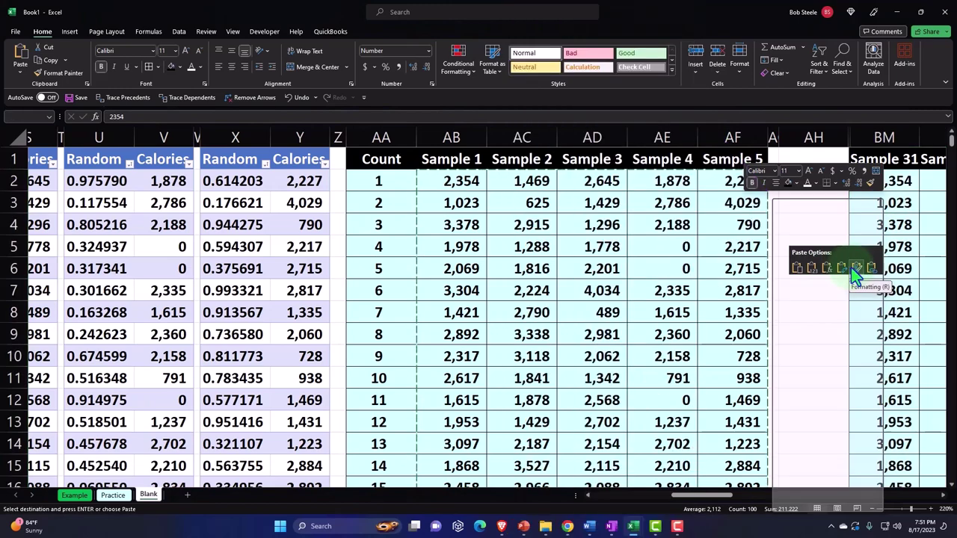
left_click(852, 271)
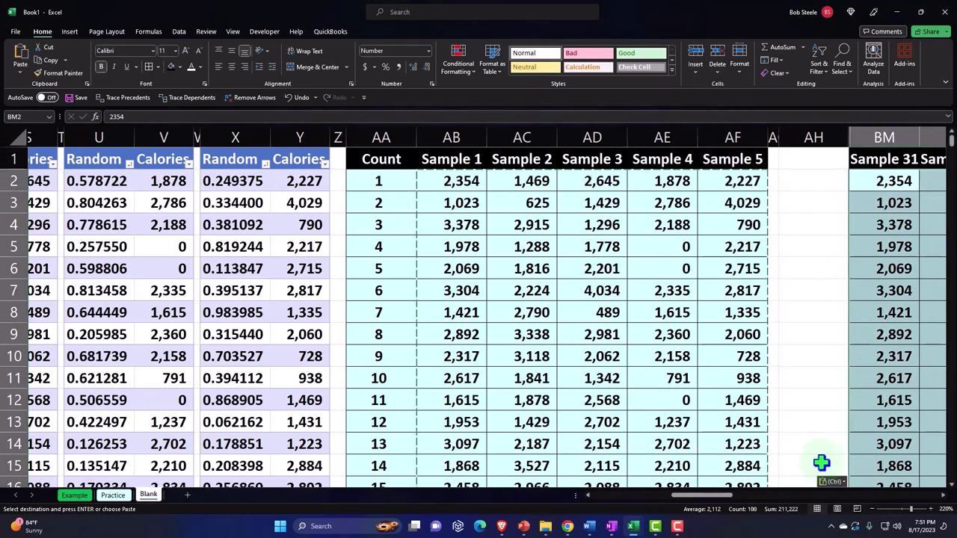
Sort the first two random-number tables, in columns L:M and O:P, by Random from smallest to largest.
left_click_drag(730, 495, 692, 495)
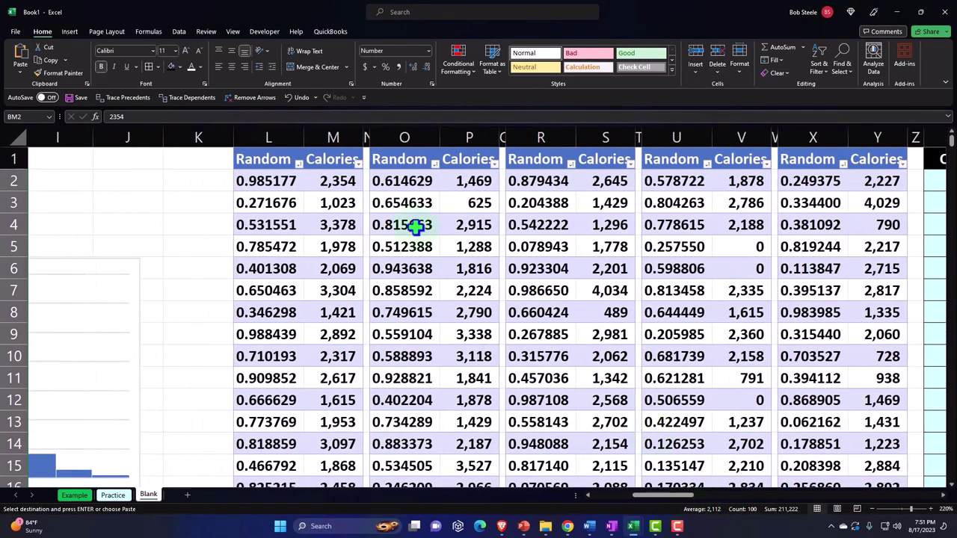
left_click(299, 164)
left_click(277, 175)
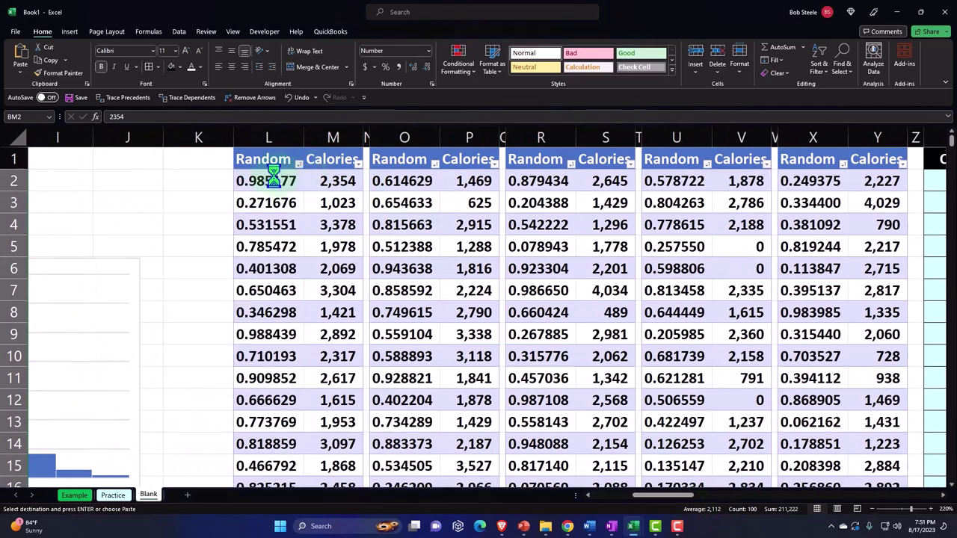
scroll(285, 175, "left", 3)
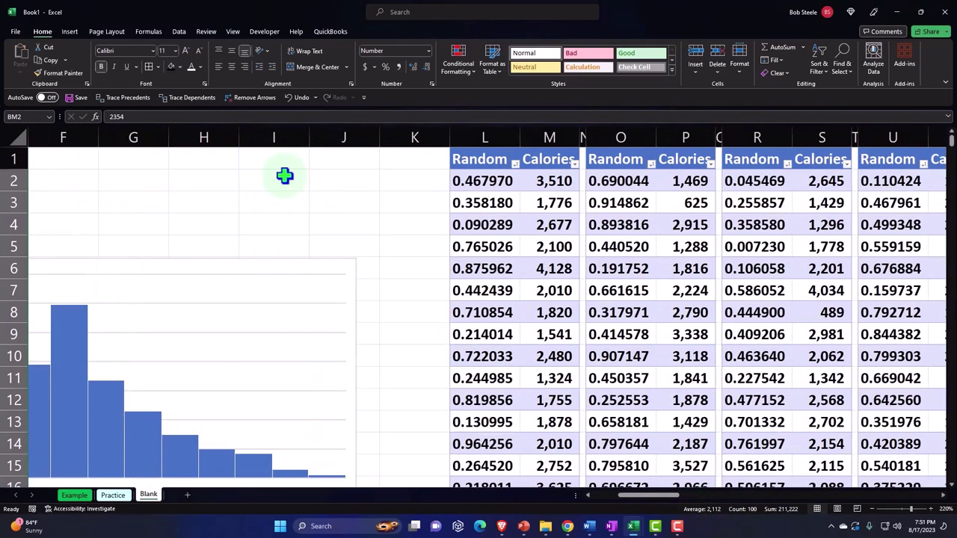
left_click(651, 163)
left_click(628, 176)
Sort the three random-number tables in columns R:S, U:V and X:Y by Random from smallest to largest.
scroll(619, 175, "right", 2)
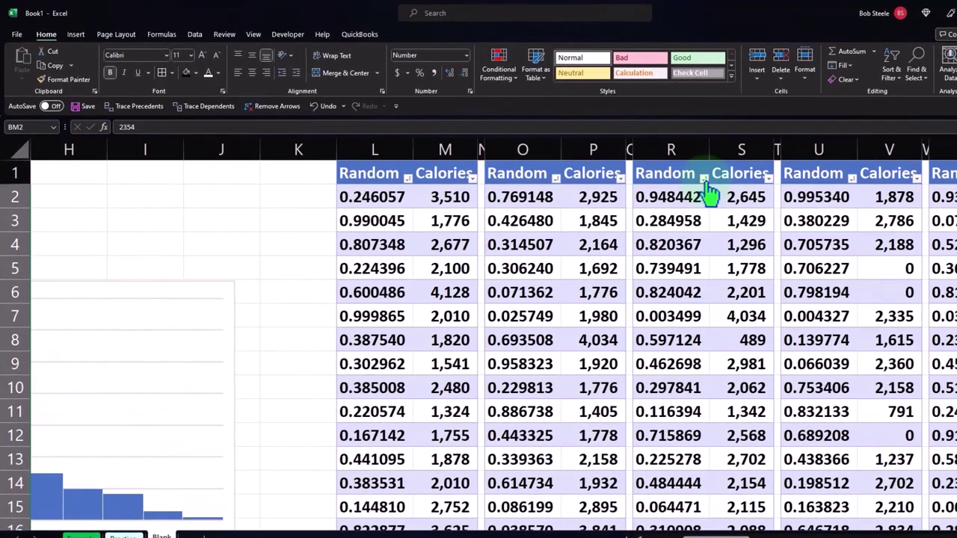
left_click(703, 177)
left_click(662, 189)
scroll(824, 359, "right", 2)
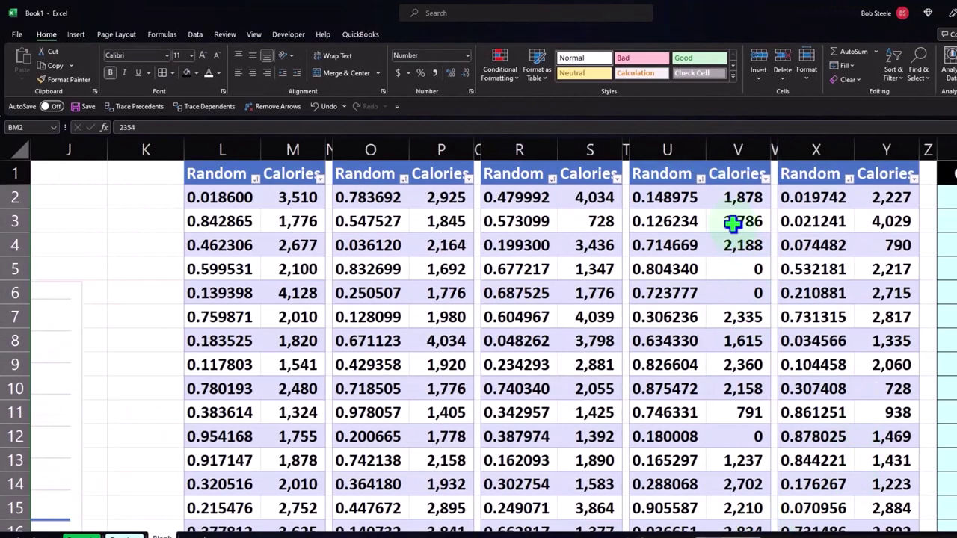
left_click(701, 178)
left_click(673, 191)
scroll(717, 194, "right", 2)
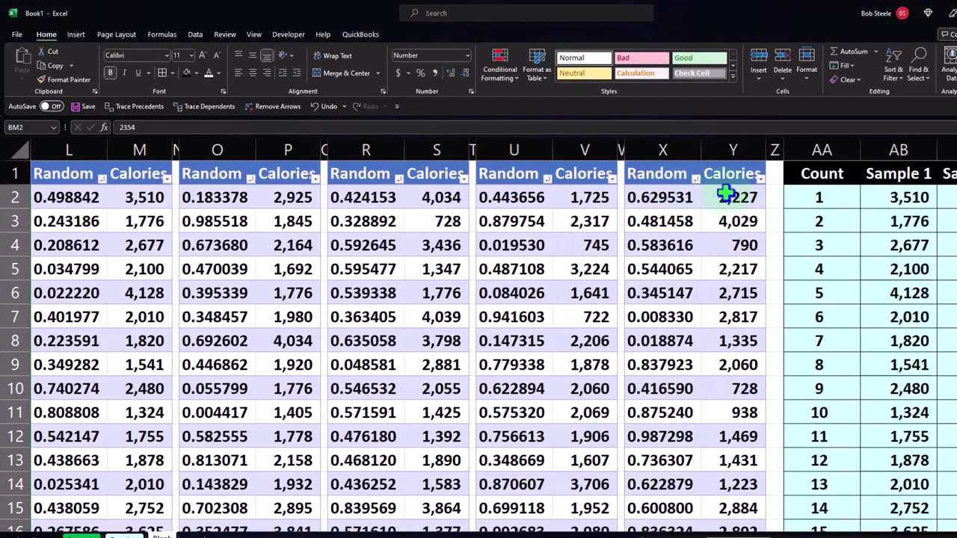
left_click(696, 180)
left_click(660, 193)
Copy the refreshed Sample 1 to 5 data and paste its values and formatting into Samples 36 to 40, starting at BR2.
scroll(661, 337, "right", 2)
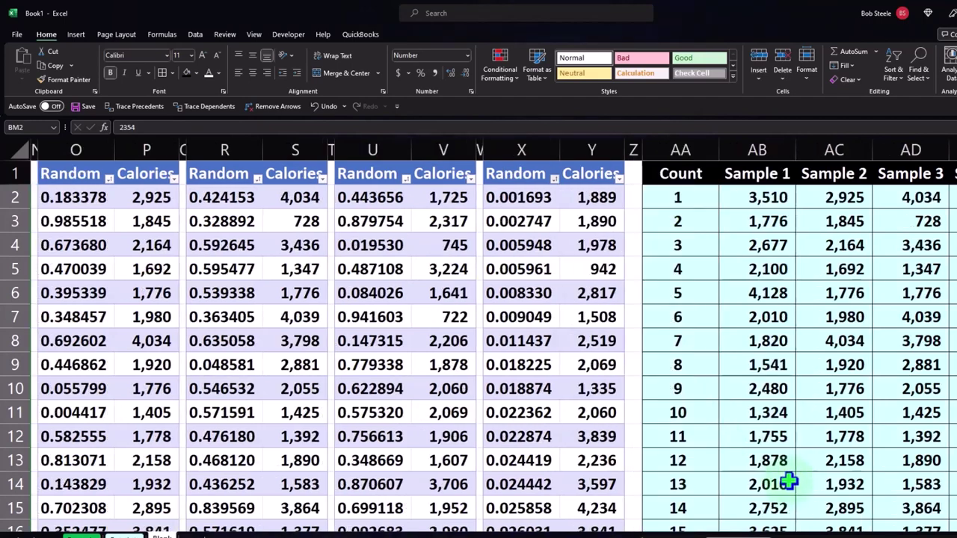
scroll(660, 337, "right", 3)
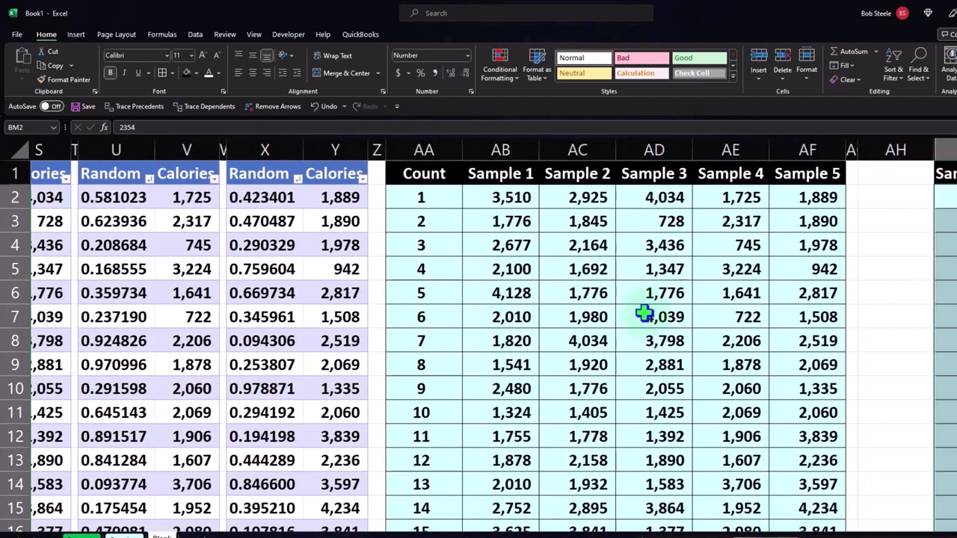
left_click_drag(506, 196, 803, 489)
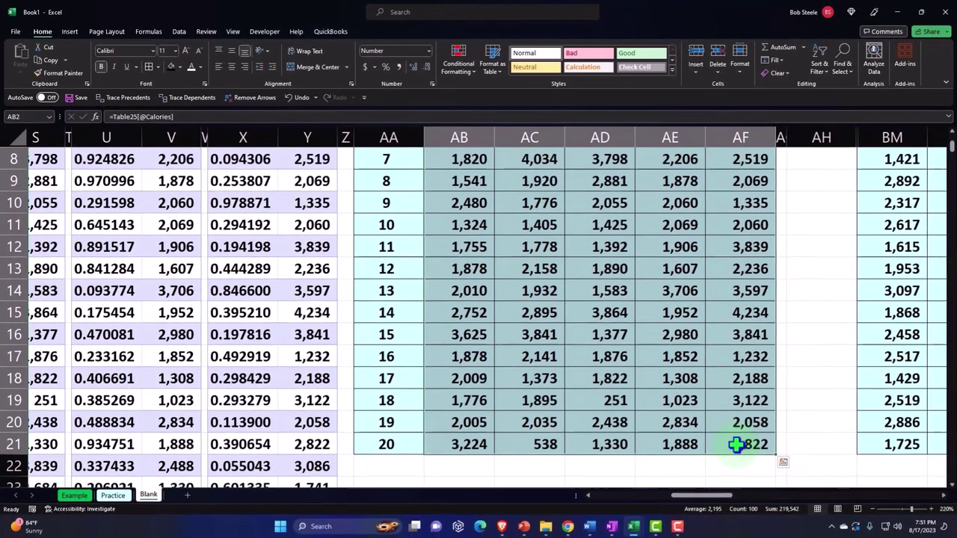
key("ctrl+c")
left_click_drag(715, 501, 725, 446)
scroll(547, 305, "up", 3)
right_click(501, 178)
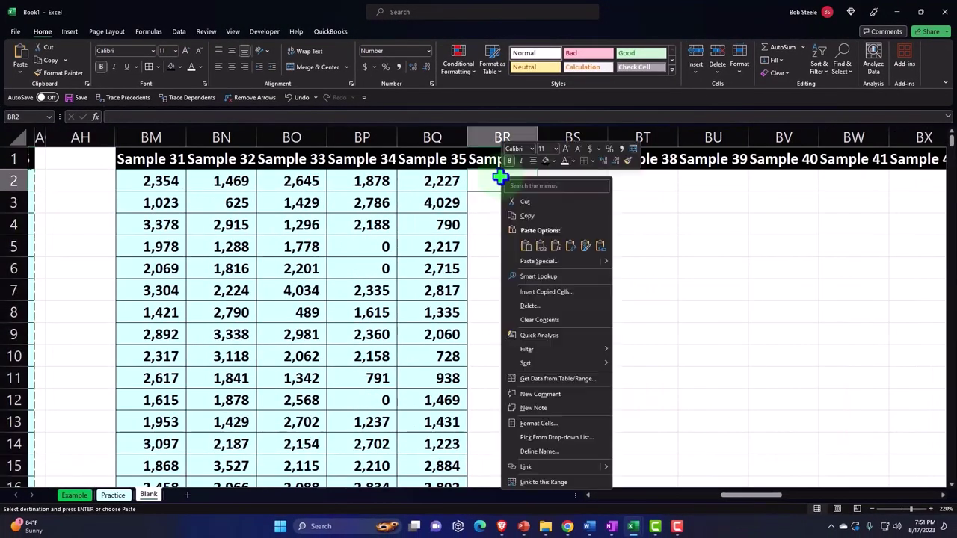
left_click(532, 245)
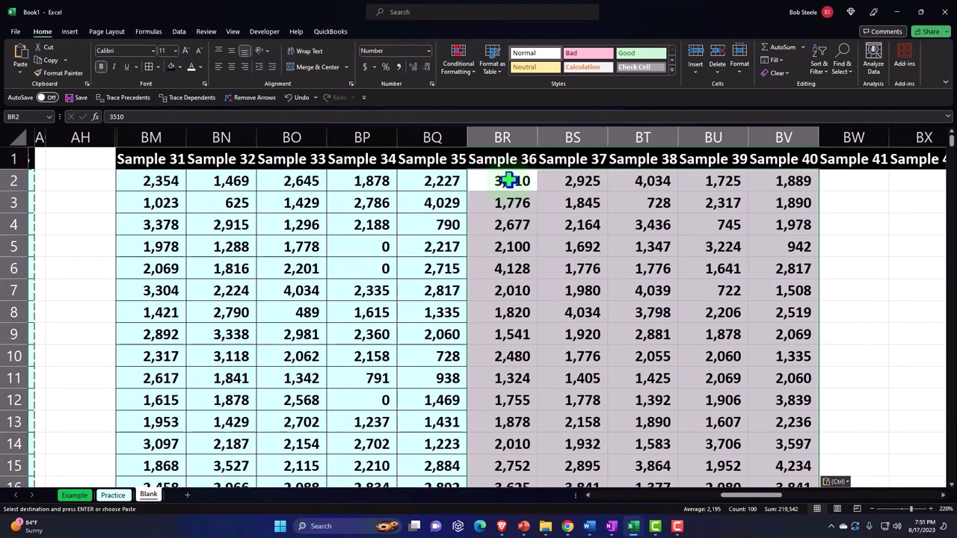
right_click(509, 179)
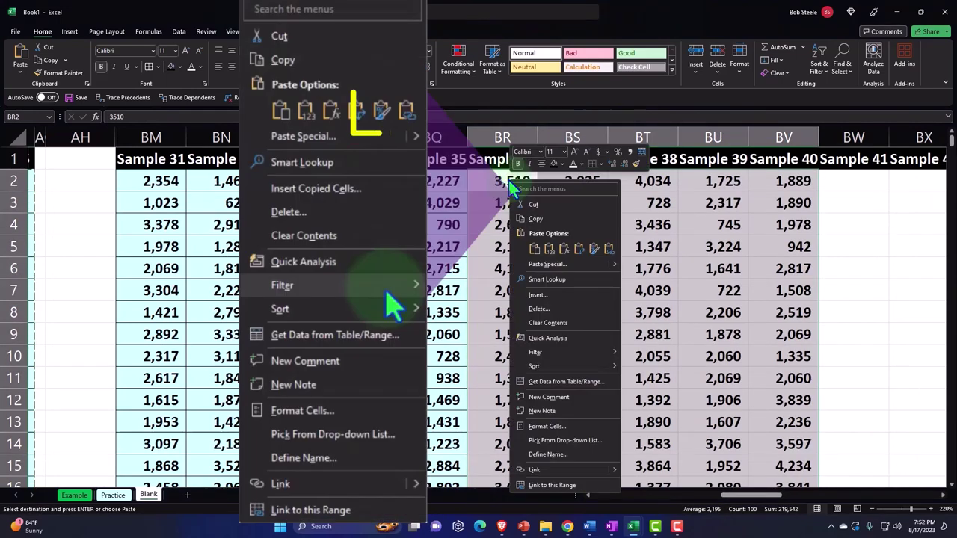
left_click(590, 249)
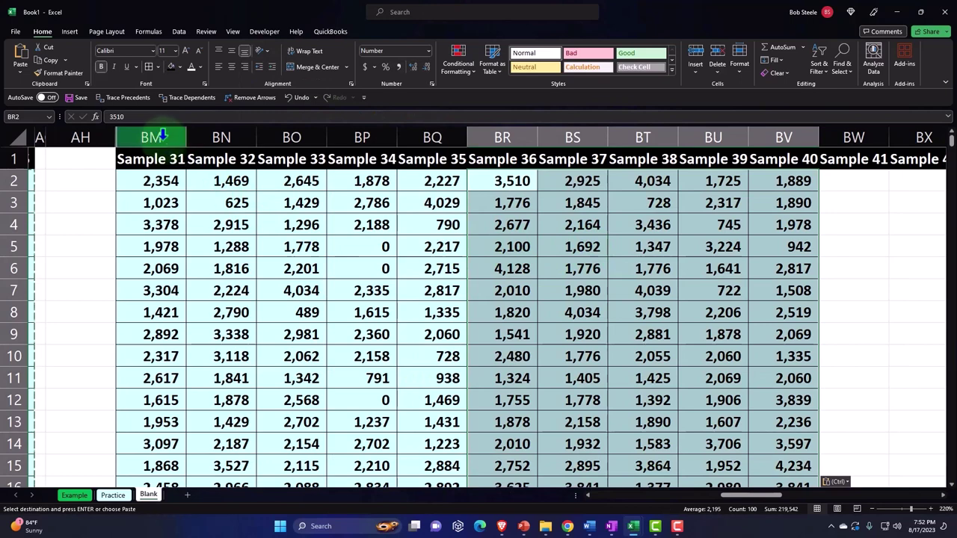
Hide columns BM through BV, covering Samples 31 to 40.
left_click_drag(162, 135, 759, 172)
right_click(625, 212)
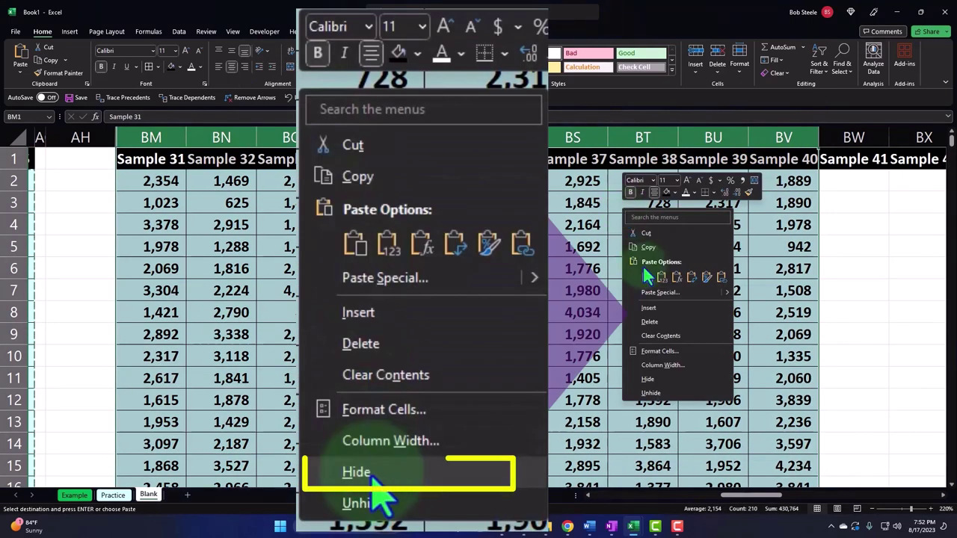
left_click(647, 379)
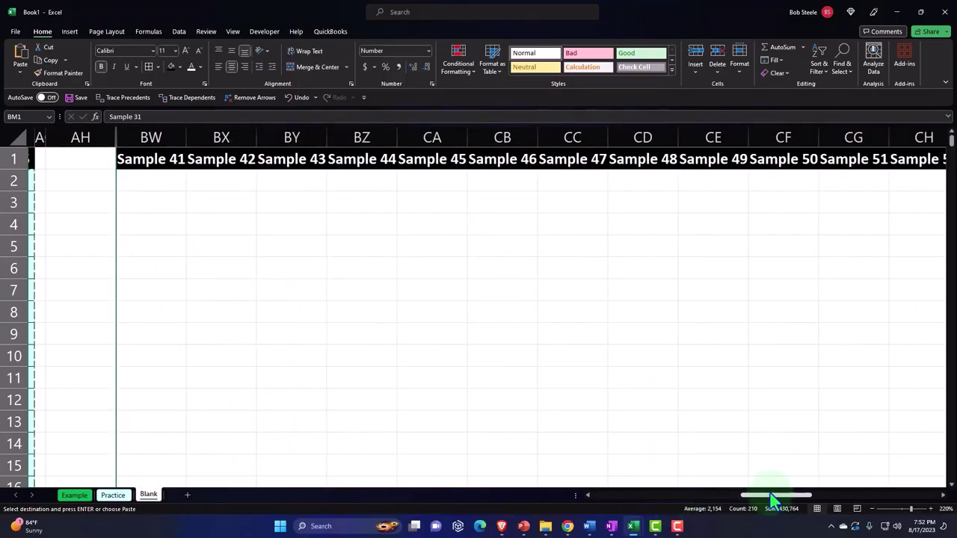
Sort the random-number tables in columns L:M and O:P by Random from smallest to largest again.
left_click_drag(765, 495, 691, 533)
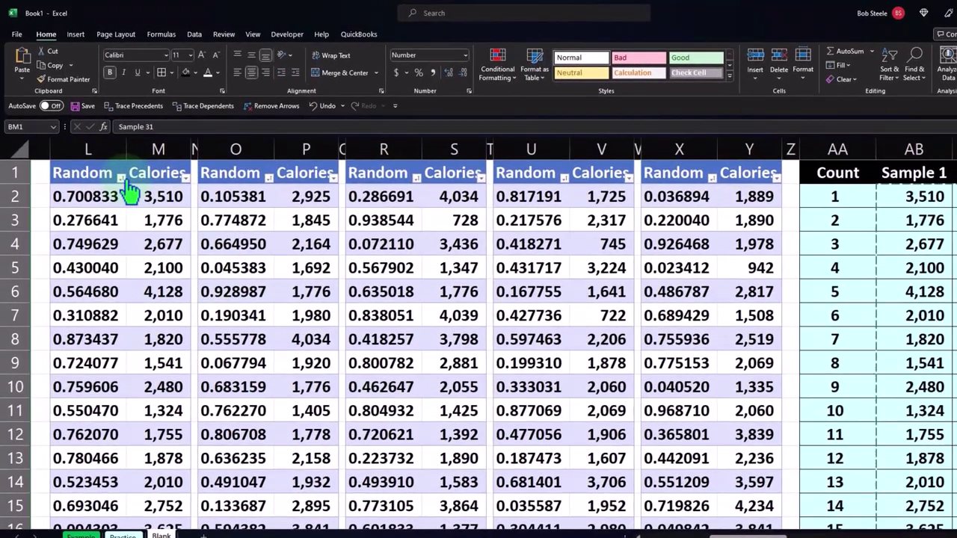
left_click(111, 165)
left_click(118, 181)
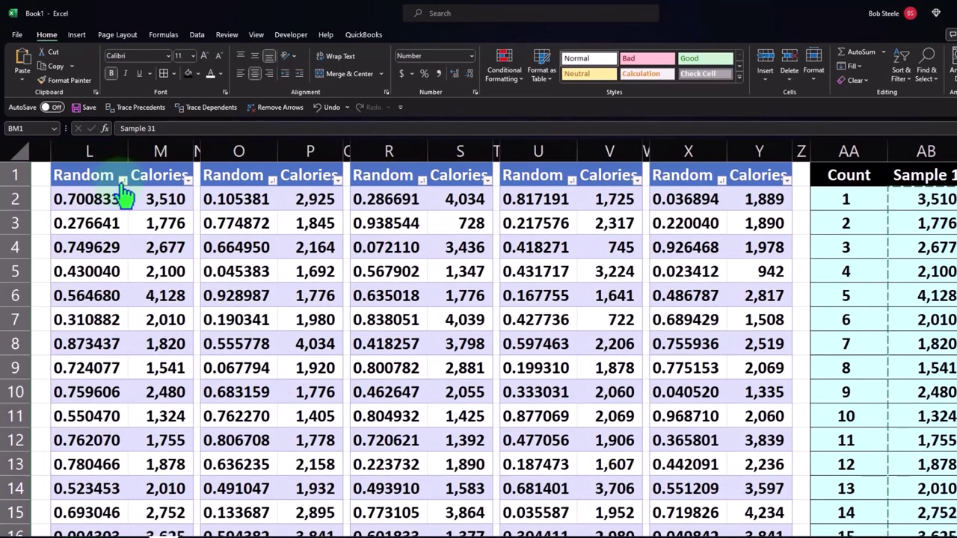
left_click(120, 182)
left_click(105, 194)
scroll(192, 217, "left", 3)
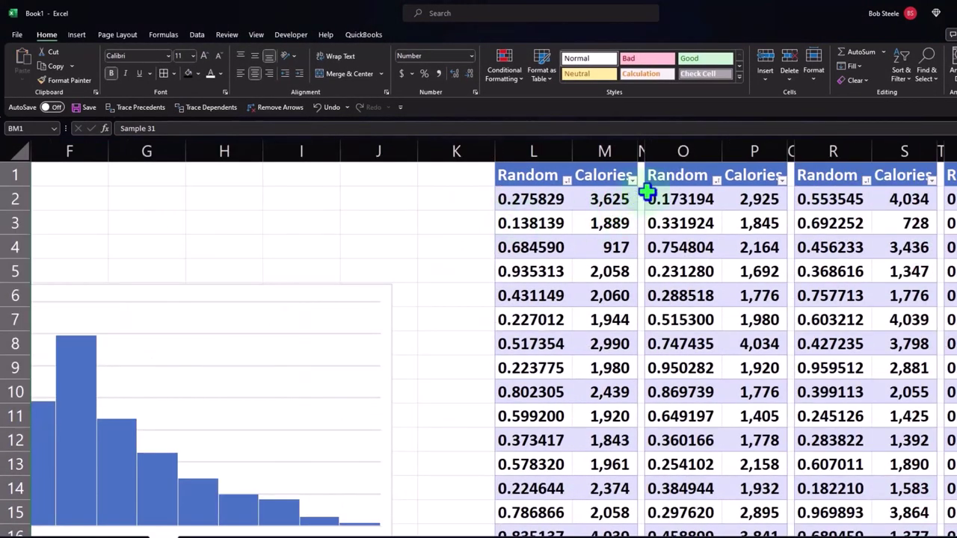
left_click(716, 180)
left_click(692, 193)
Sort the remaining three random-number tables, in columns R:S, U:V and X:Y, by Random from smallest to largest again.
scroll(718, 191, "right", 1)
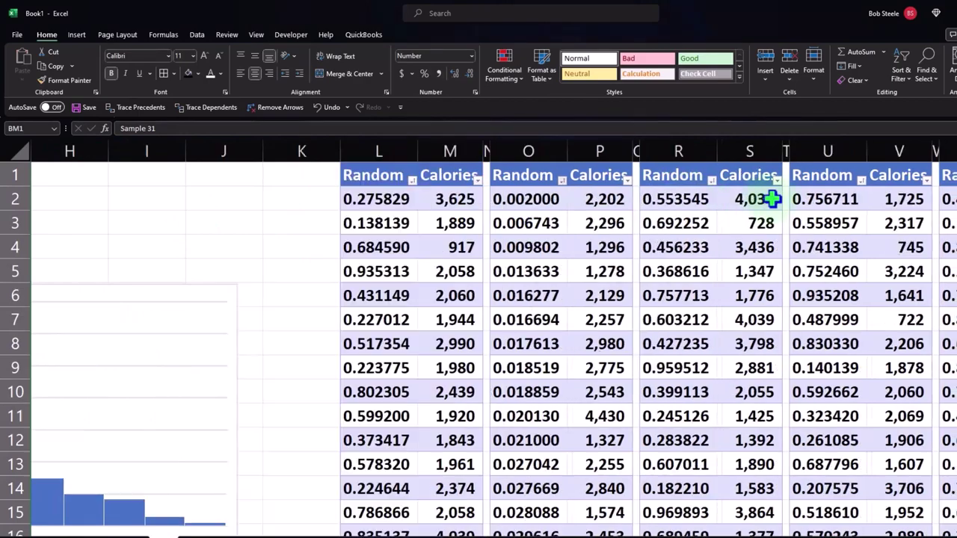
left_click(712, 180)
left_click(692, 194)
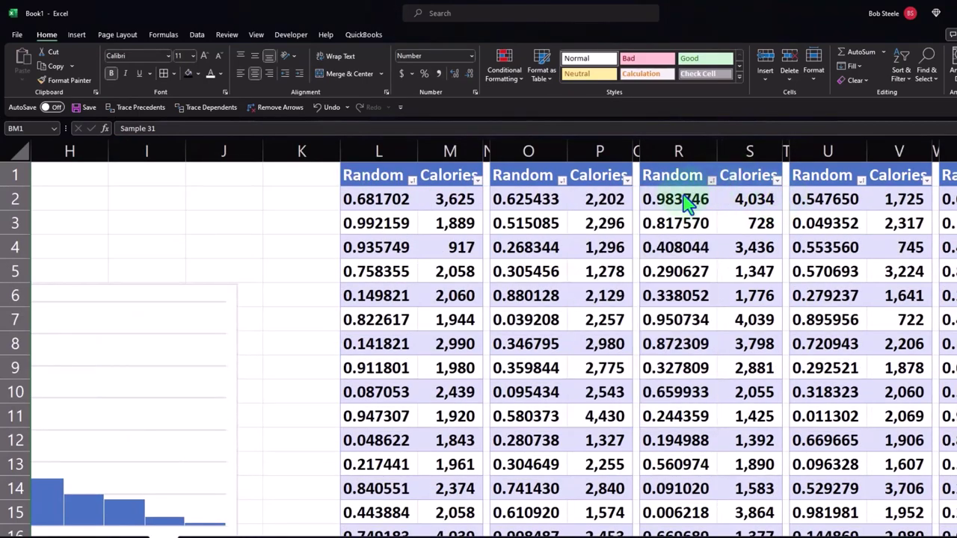
scroll(803, 193, "right", 1)
left_click(706, 182)
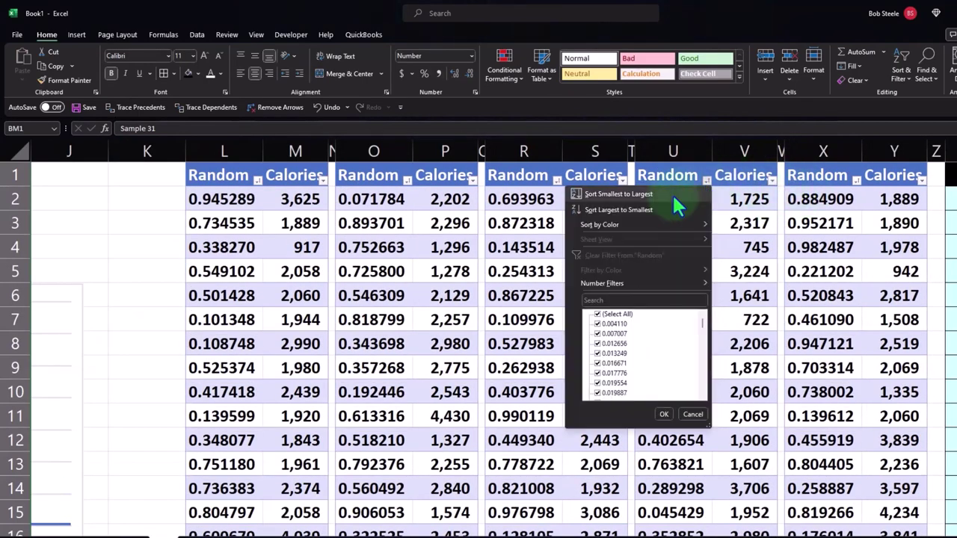
left_click(672, 193)
scroll(728, 192, "right", 1)
left_click(701, 180)
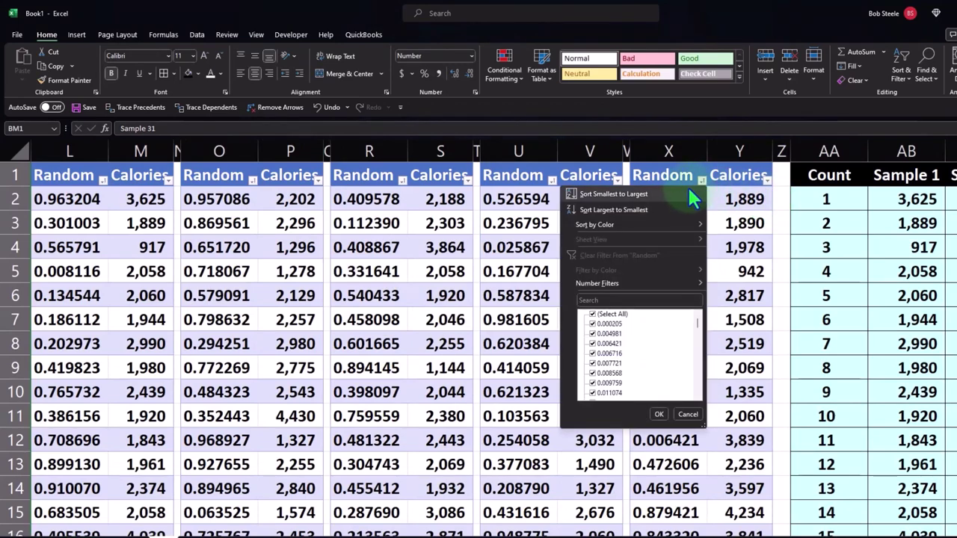
left_click(689, 193)
Copy the refreshed Sample 1 to 5 data and paste its values and formatting into Samples 41 to 45, starting at BW2.
scroll(733, 359, "right", 1)
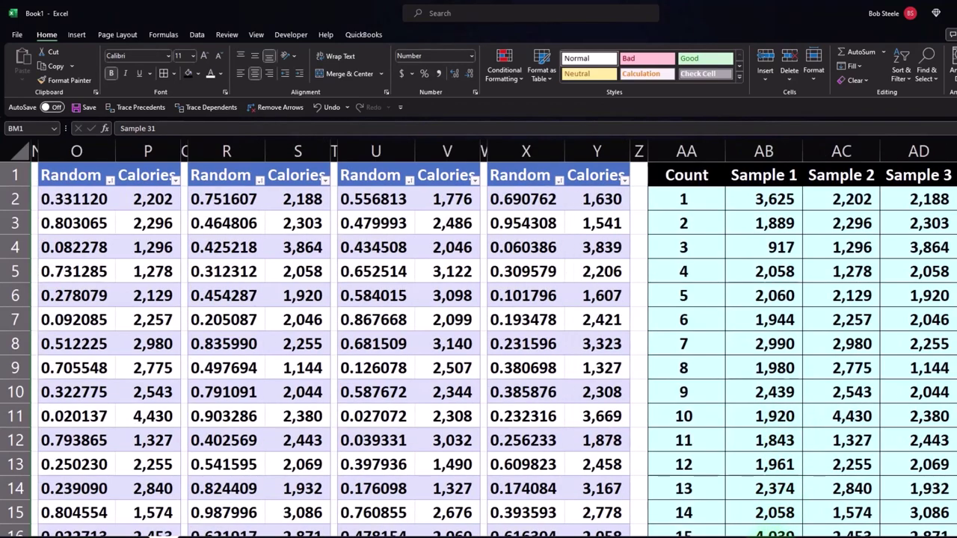
scroll(550, 210, "right", 2)
left_click_drag(516, 198, 797, 505)
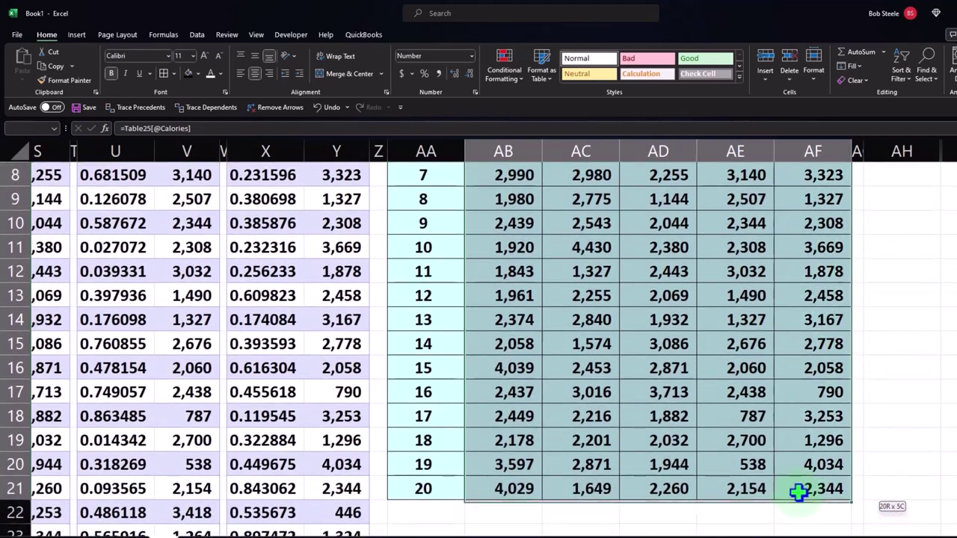
key("ctrl+c")
scroll(882, 314, "up", 3)
left_click(945, 200)
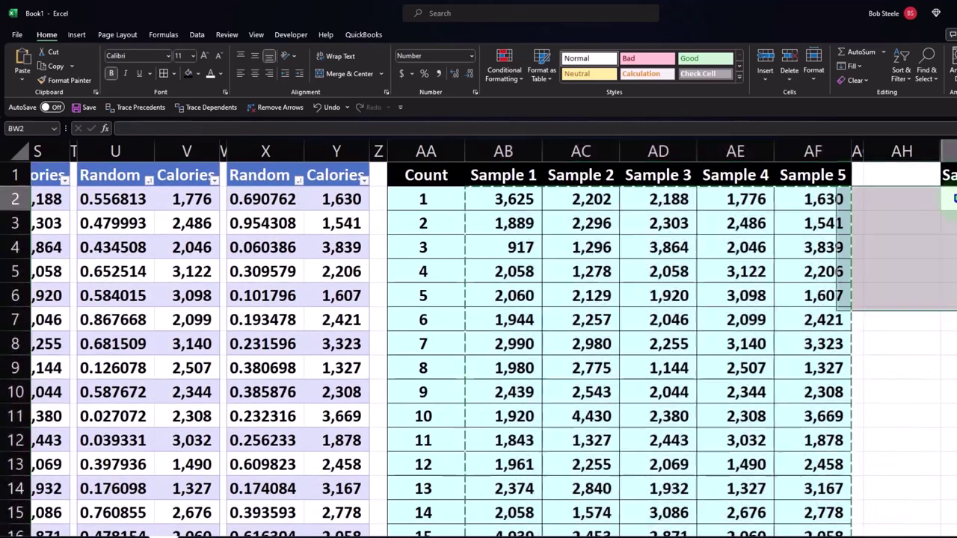
right_click(938, 202)
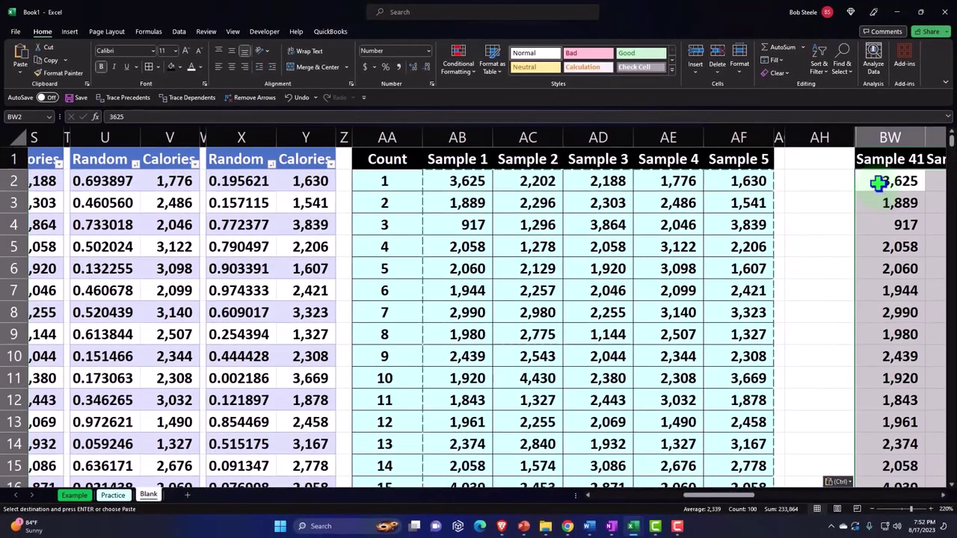
right_click(919, 190)
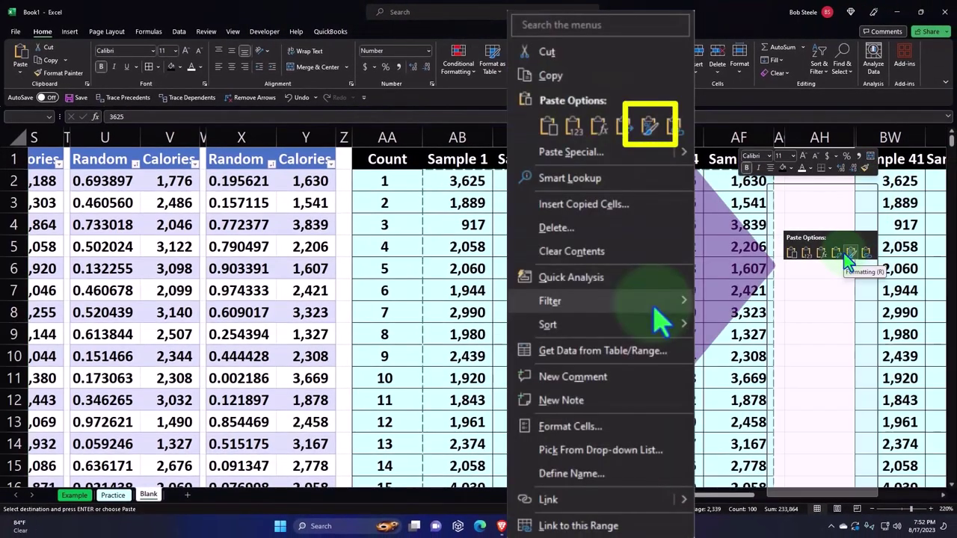
left_click(849, 254)
Sort the first random-number table, in columns L:M, by Random from smallest to largest once more.
left_click_drag(714, 498, 677, 498)
left_click(201, 163)
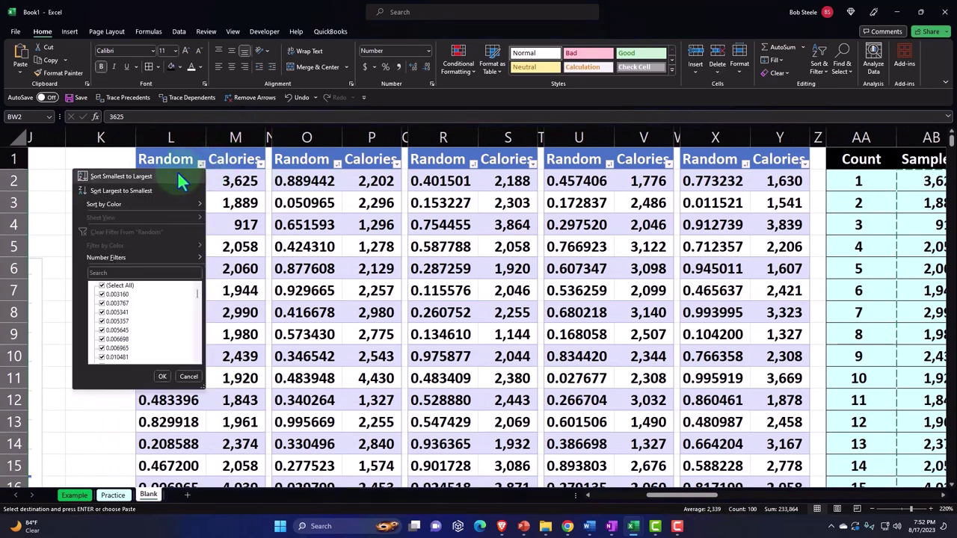
key("Escape")
scroll(342, 184, "left", 3)
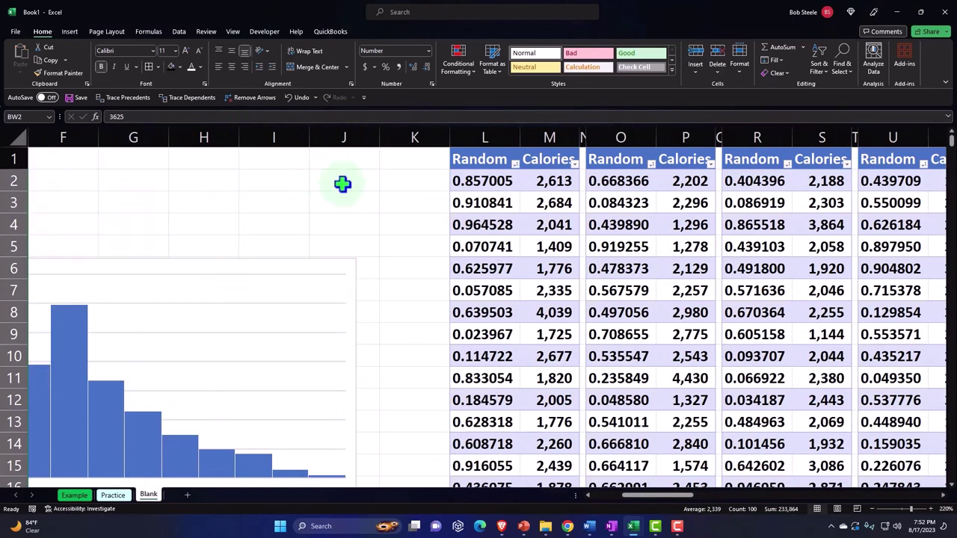
Sort the random-number tables in columns O:P and R:S by Random from smallest to largest once more.
left_click(652, 164)
key("Escape")
scroll(756, 193, "right", 2)
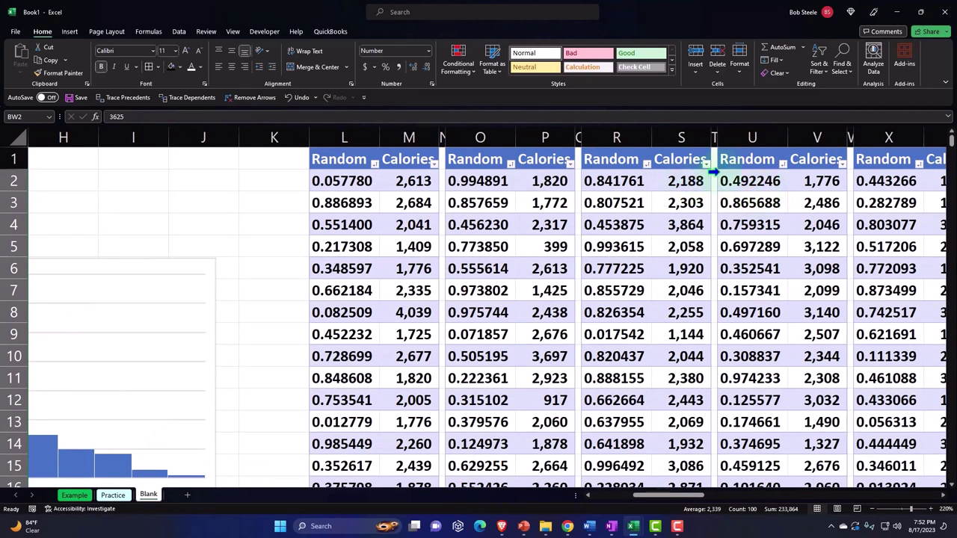
left_click(648, 164)
key("Escape")
scroll(611, 178, "right", 2)
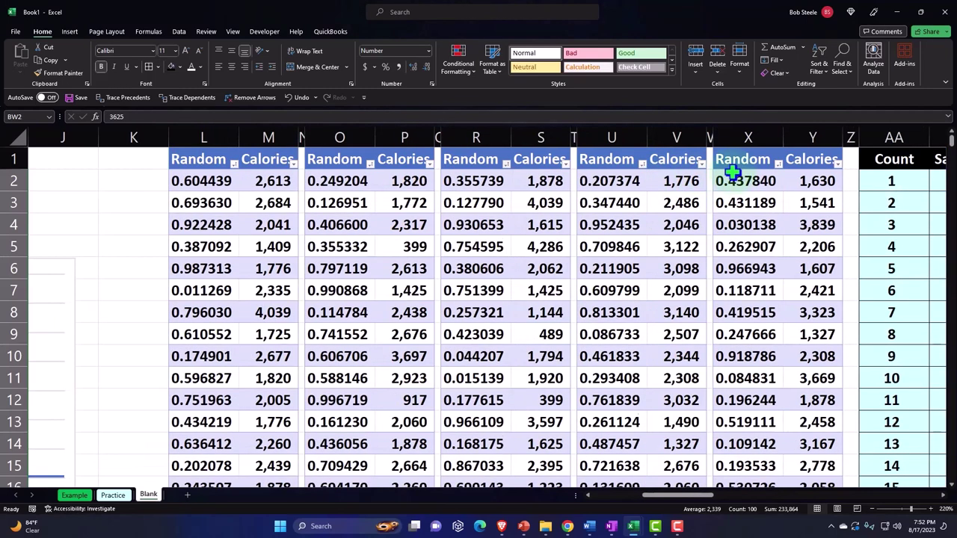
Sort the last two random-number tables, in columns U:V and X:Y, by Random from smallest to largest once more.
left_click(646, 172)
key("Escape")
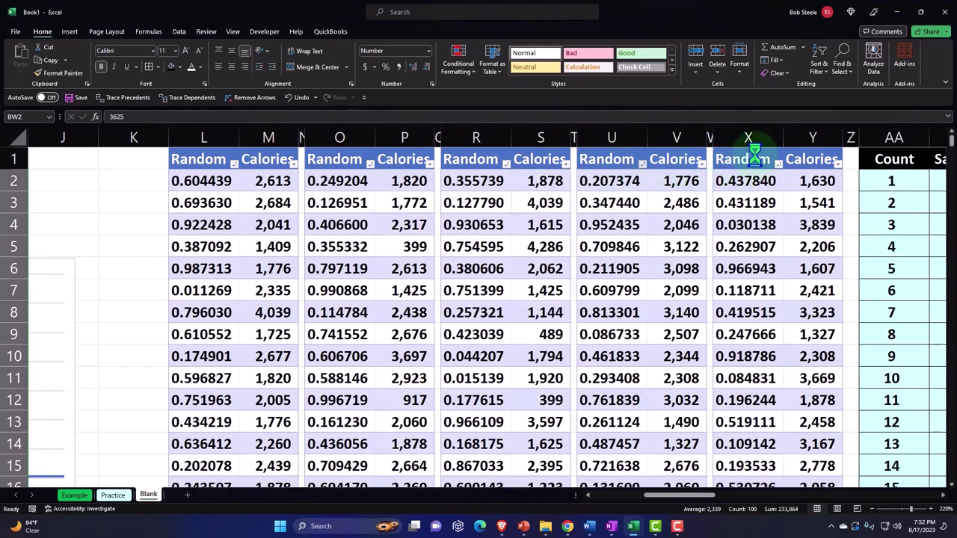
scroll(708, 171, "right", 2)
left_click(642, 166)
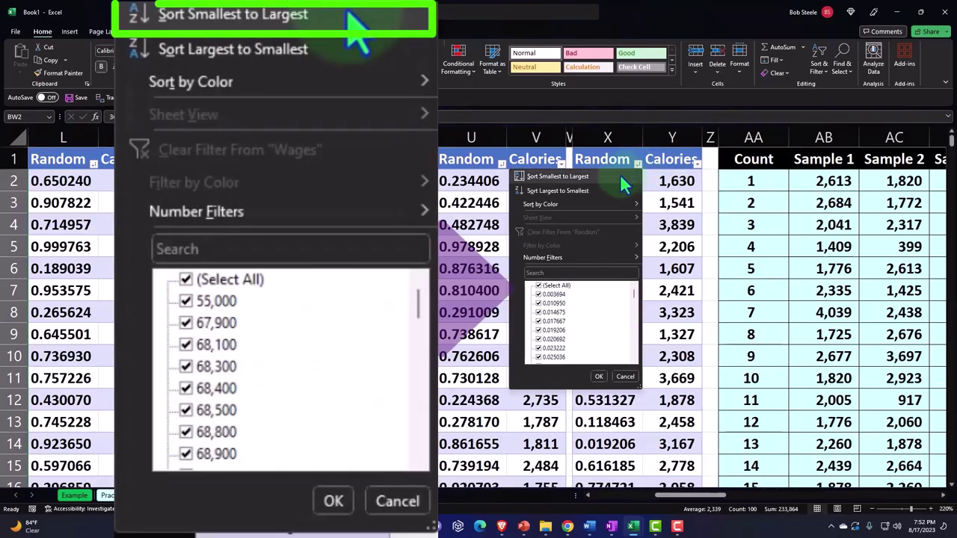
key("Escape")
scroll(770, 432, "right", 2)
scroll(733, 497, "right", 2)
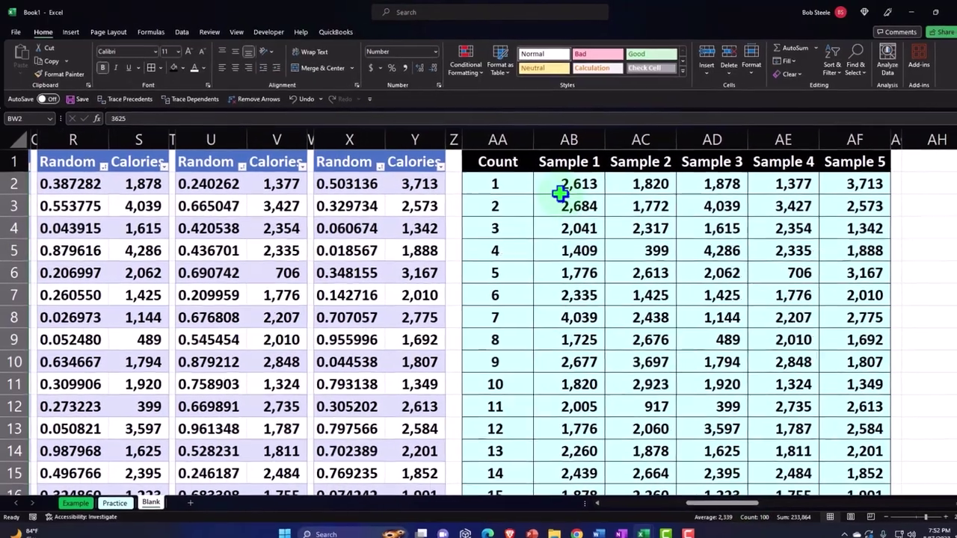
Copy the refreshed Sample 1 to 5 data and paste its values and formatting into Samples 46 to 50, starting at CB2.
left_click_drag(560, 187, 895, 484)
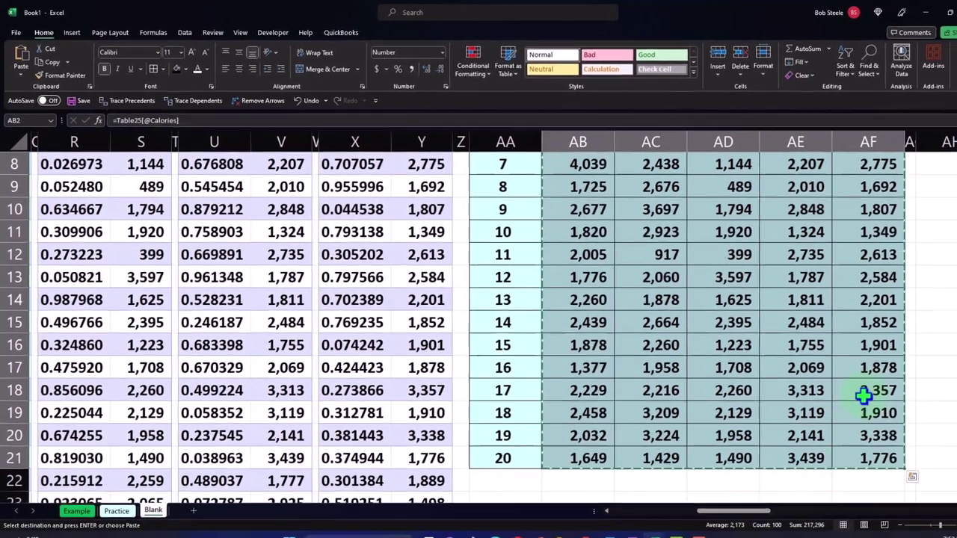
scroll(895, 484, "up", 3)
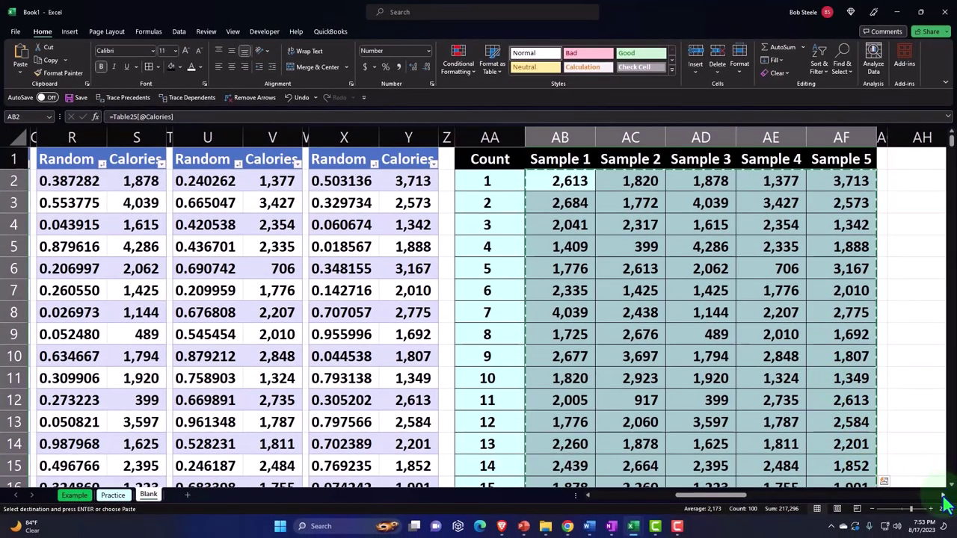
left_click_drag(943, 502, 944, 503)
left_click(707, 268)
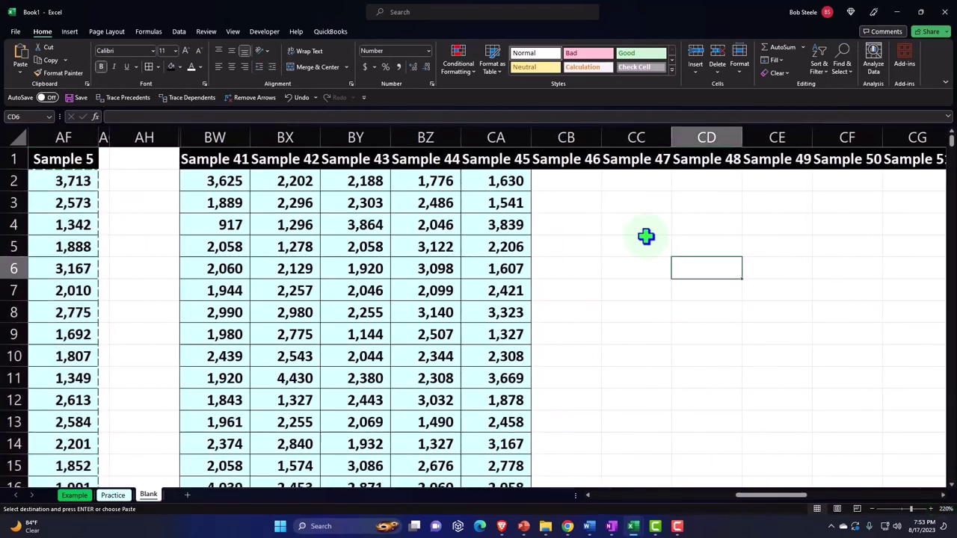
right_click(554, 181)
left_click(592, 246)
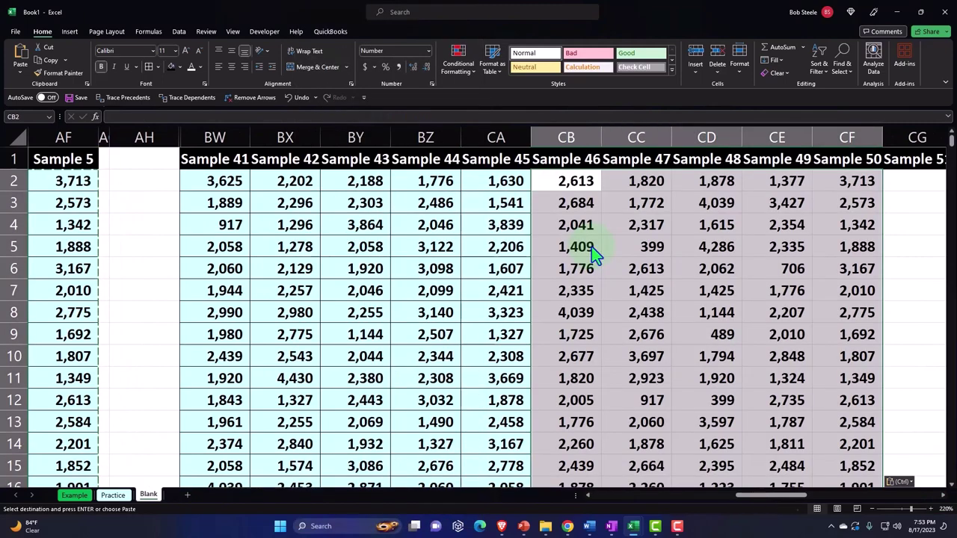
right_click(592, 244)
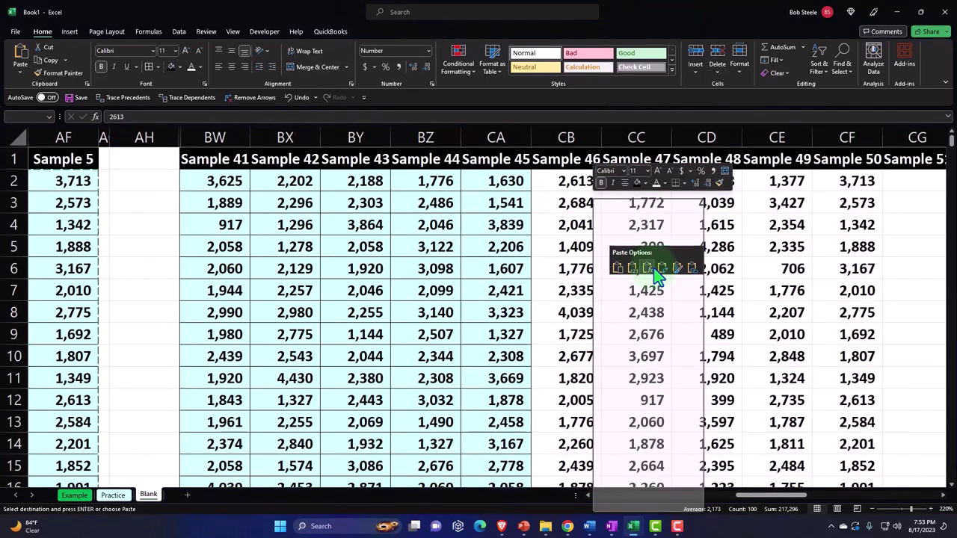
left_click(653, 269)
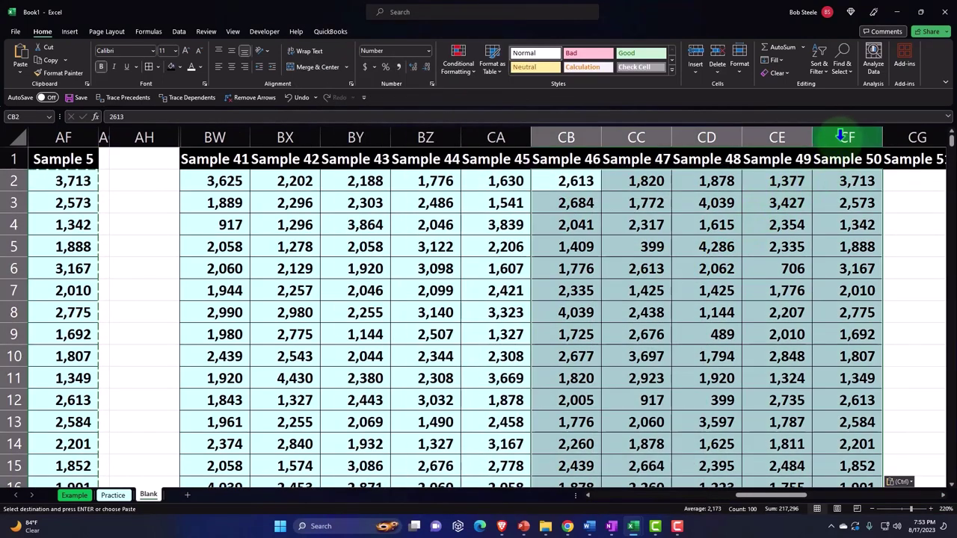
Hide the filled columns BW to CF, which hold Samples 41 to 50.
left_click_drag(842, 137, 228, 142)
right_click(230, 236)
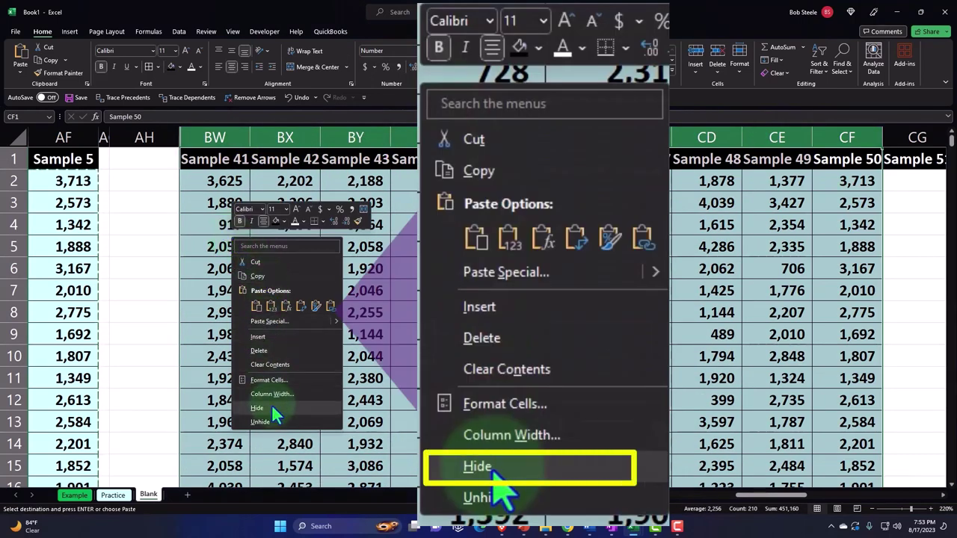
left_click(271, 404)
scroll(811, 507, "left", 5)
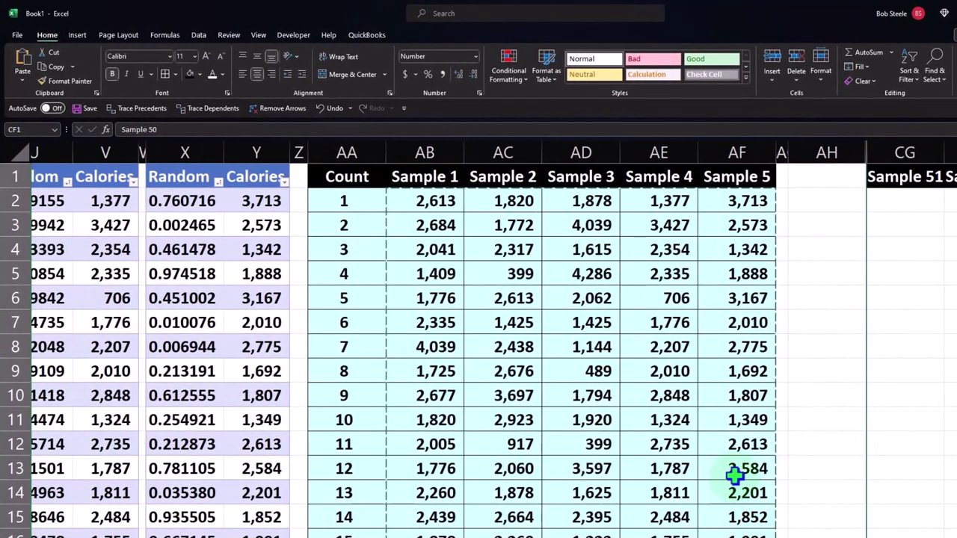
Look along the header row over the filled sample columns up to Sample 75 and back to the Sample 1 to 5 block.
key("ctrl+v")
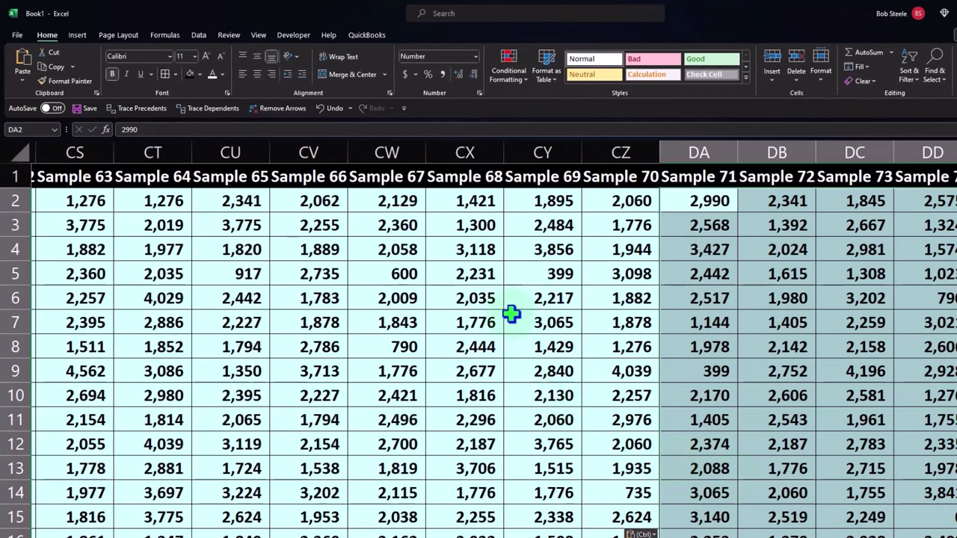
left_click(501, 279)
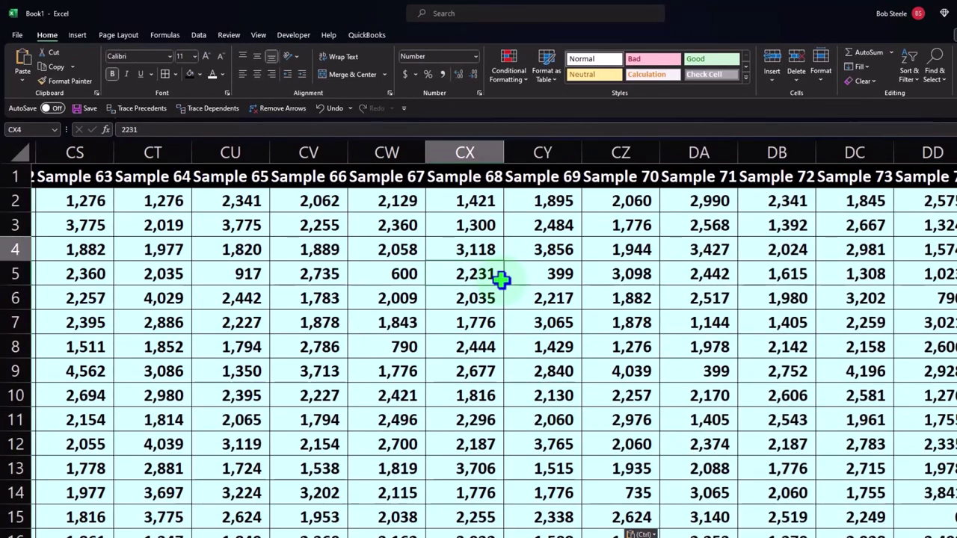
key("Up")
key("Up")
key("Up")
key("Right")
key("Right")
key("Right")
key("Right")
key("Right")
key("Right")
key("Right")
key("Right")
key("Right")
key("Right")
key("Right")
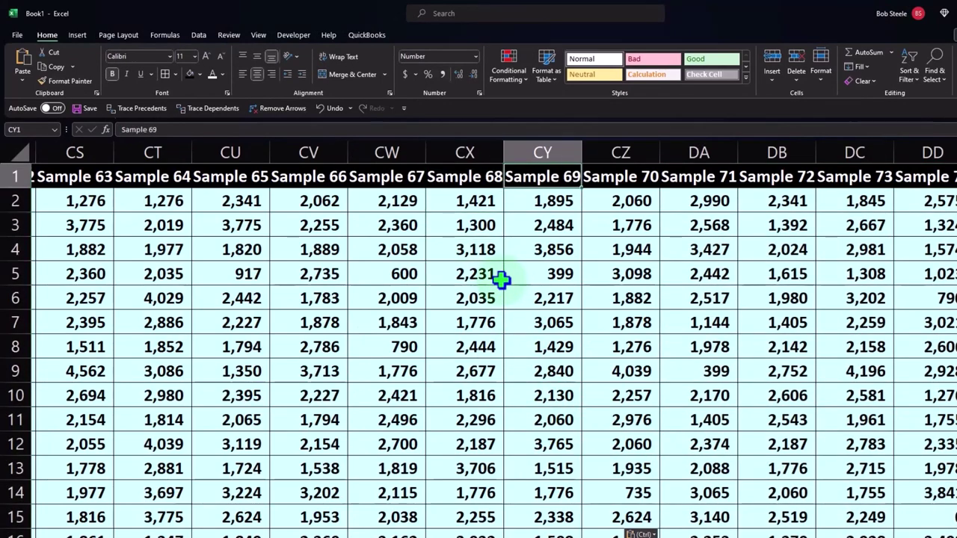
key("Left")
key("Left")
key("Left")
key("Left")
key("Left")
key("Left")
key("Left")
key("Left")
key("Left")
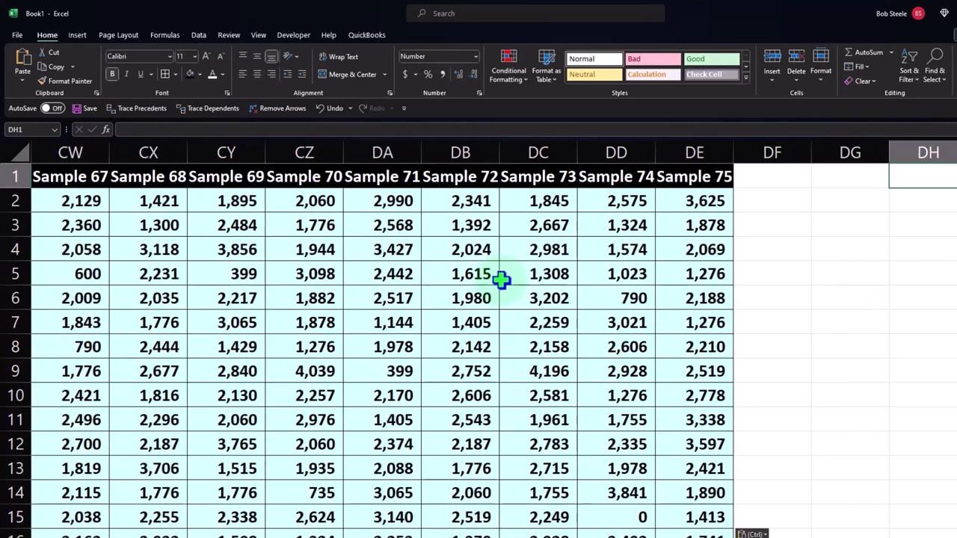
key("Left")
key("Left")
key("Left")
key("Left")
key("Left")
key("Left")
key("Left")
key("Left")
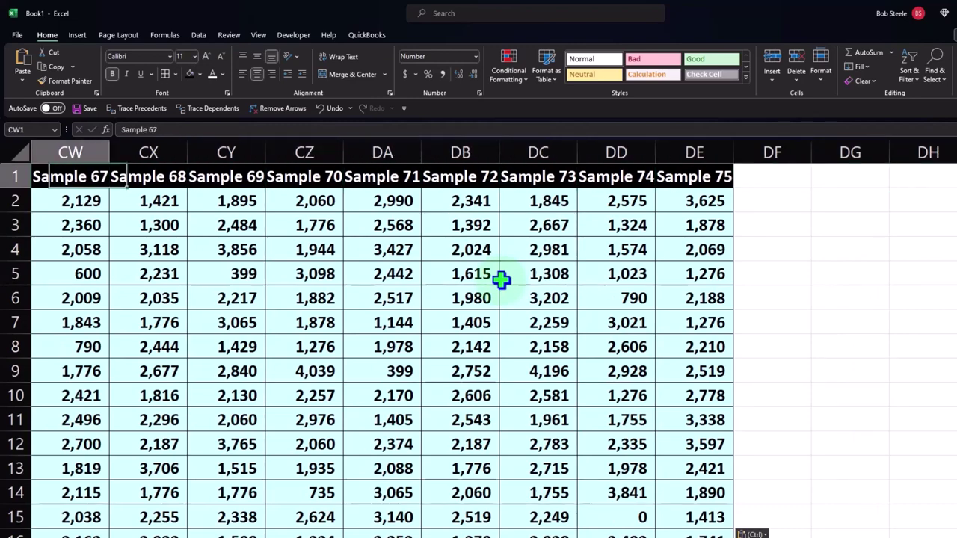
key("ctrl+Left")
key("Left")
key("Left")
key("Left")
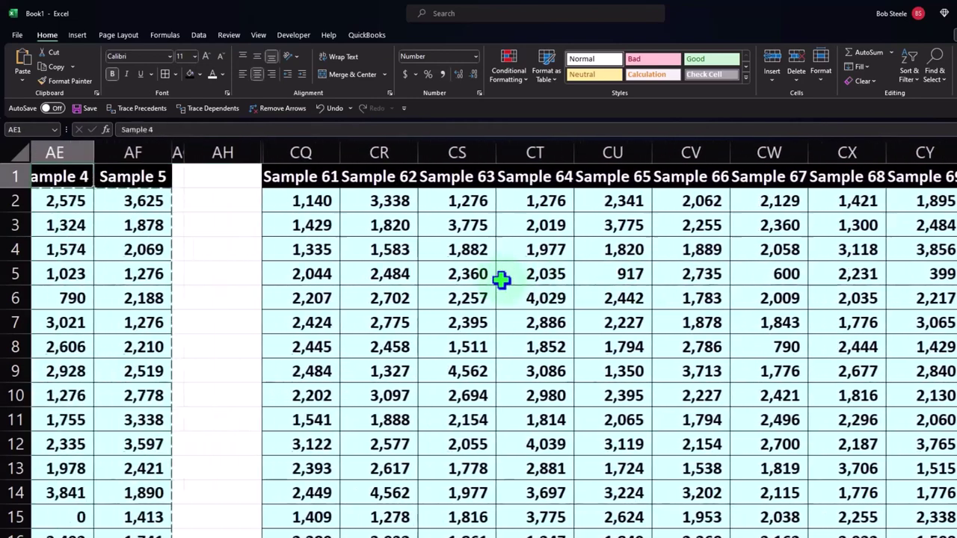
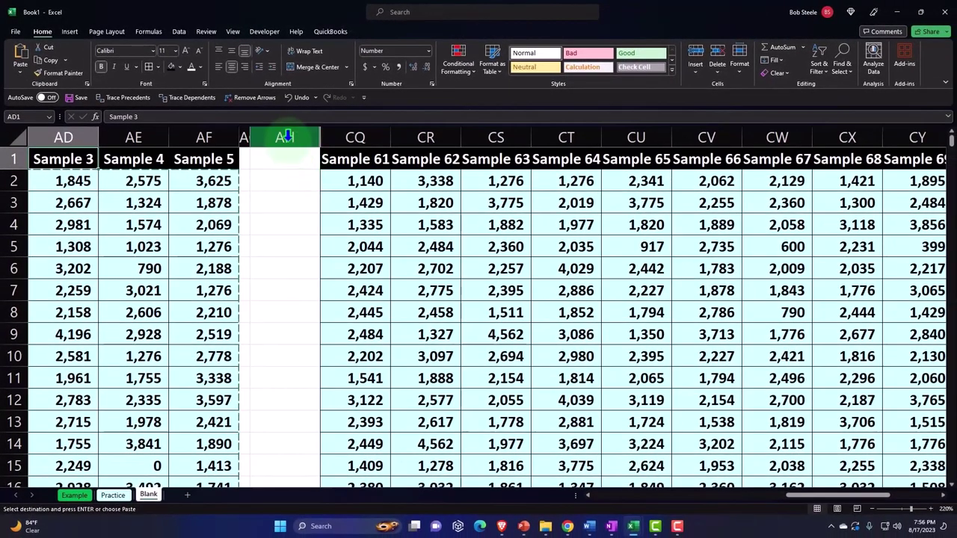
Unhide the hidden sample columns between AH and CQ.
left_click(286, 135)
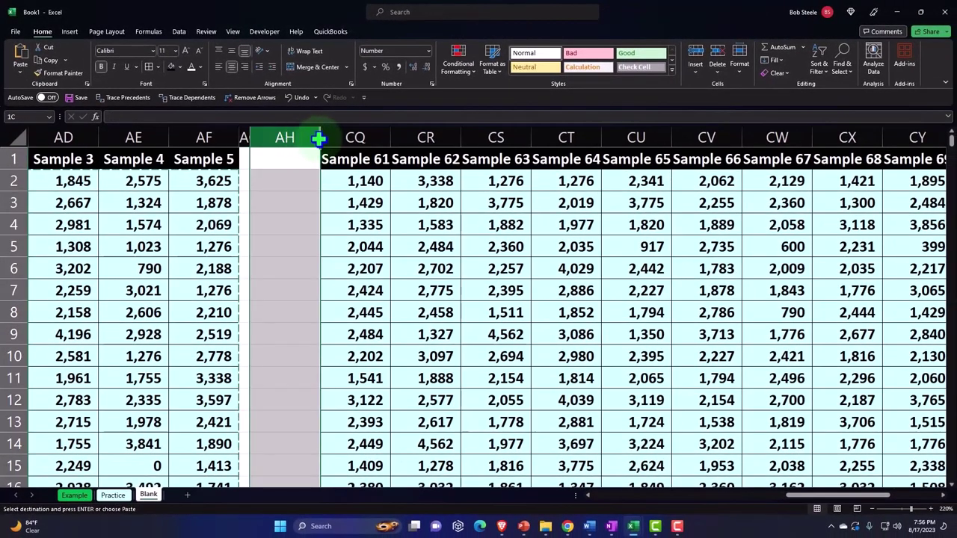
left_click_drag(319, 138, 341, 136)
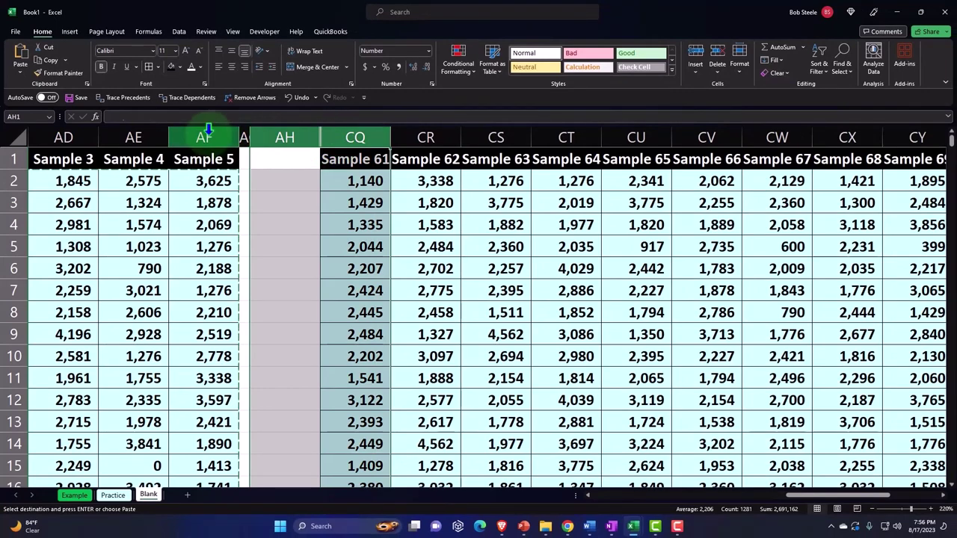
left_click_drag(205, 130, 687, 131)
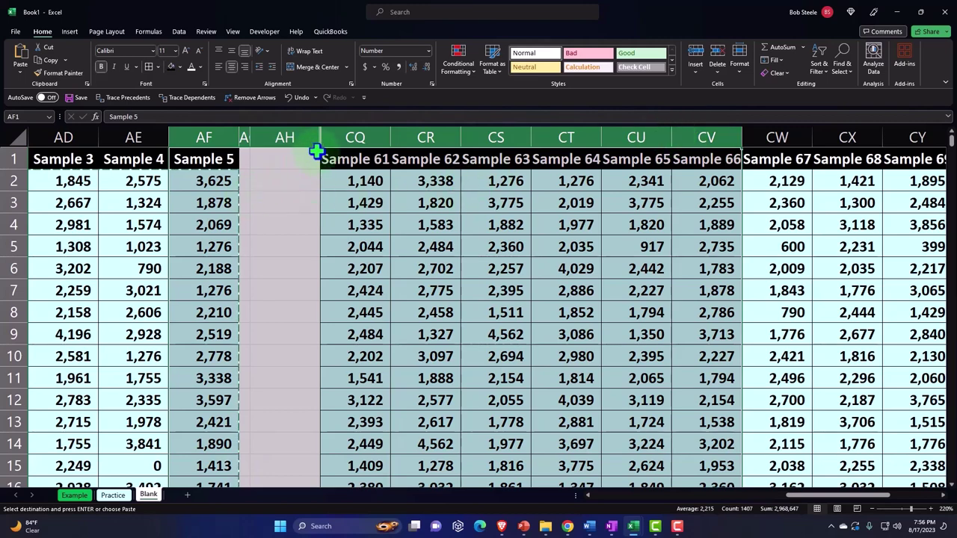
right_click(290, 186)
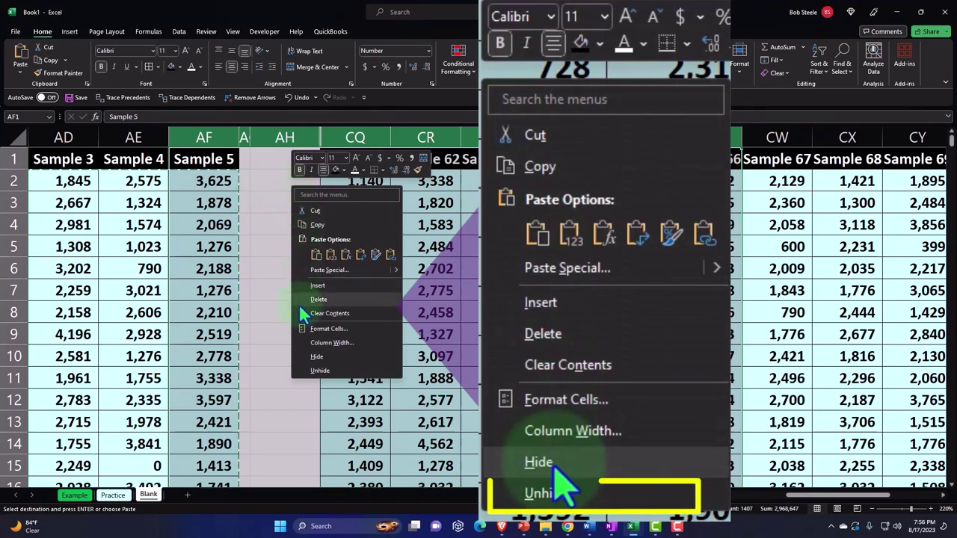
left_click(320, 372)
left_click(355, 354)
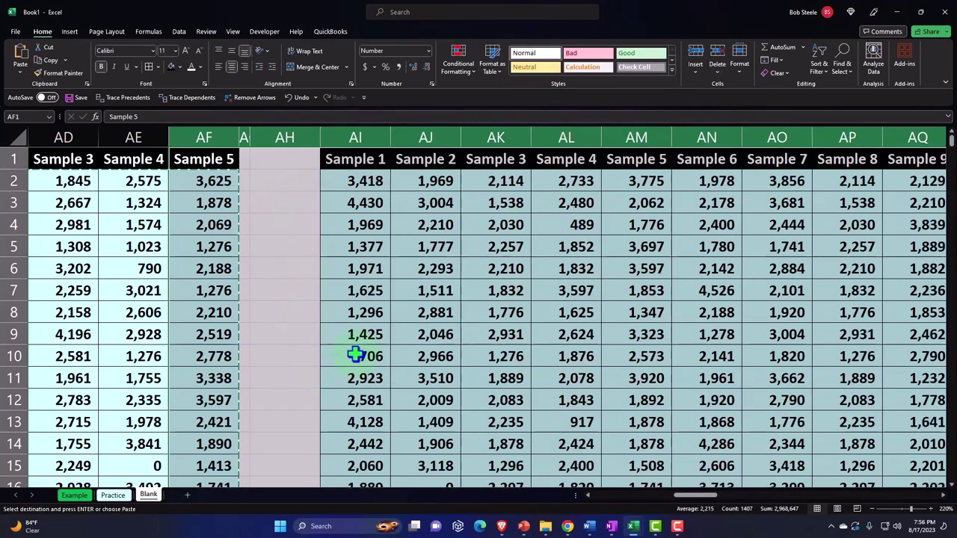
Enter the label Average in AH22, in the row just below the sample data.
scroll(355, 355, "down", 3)
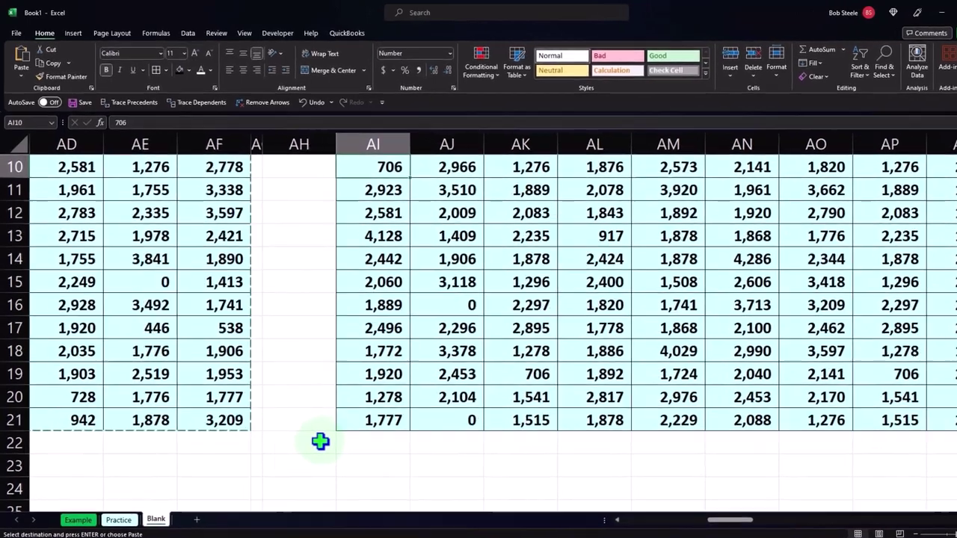
left_click(306, 421)
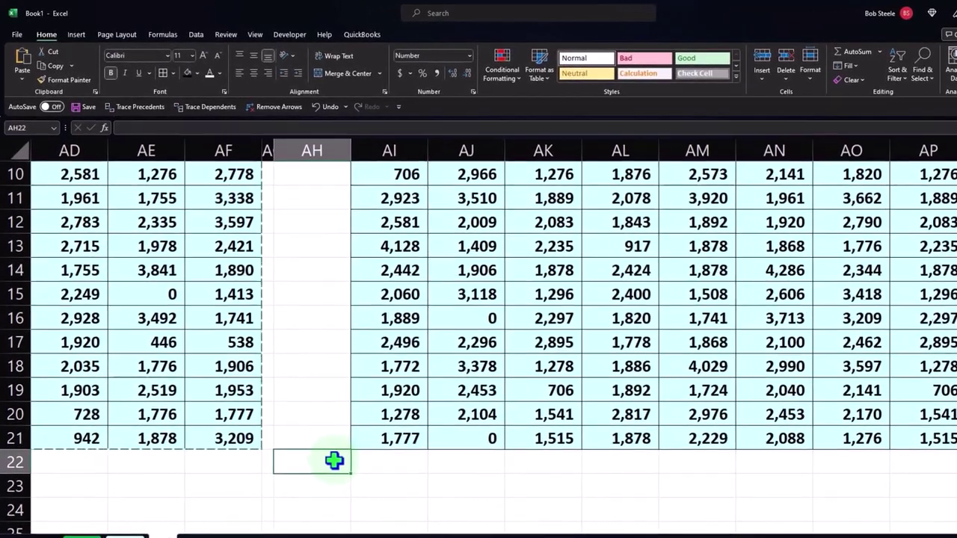
type("A")
key("BackSpace")
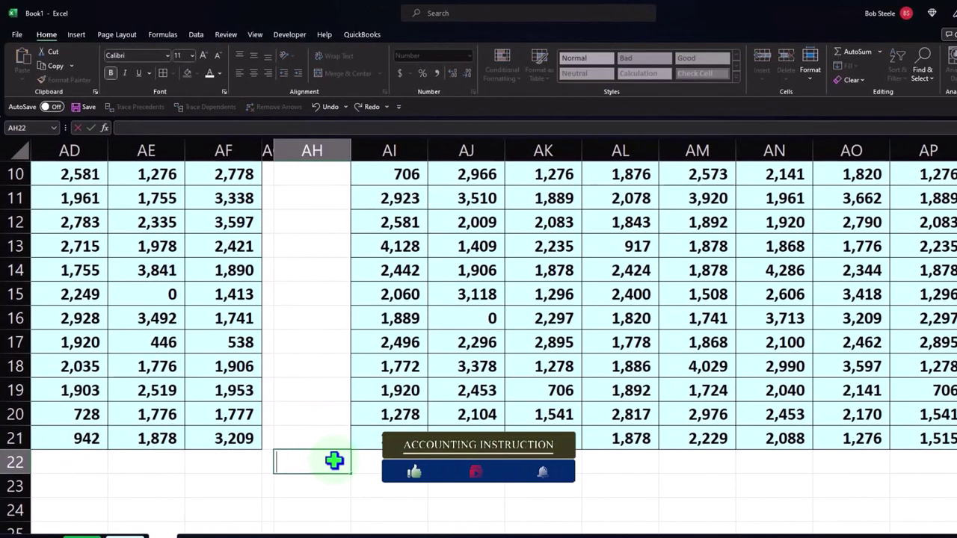
type("V")
key("BackSpace")
key("BackSpace")
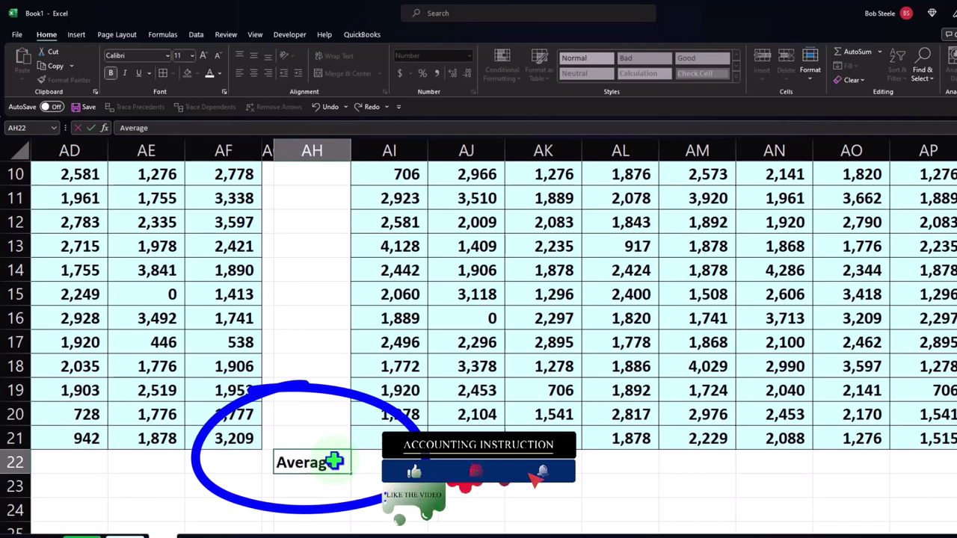
key("Tab")
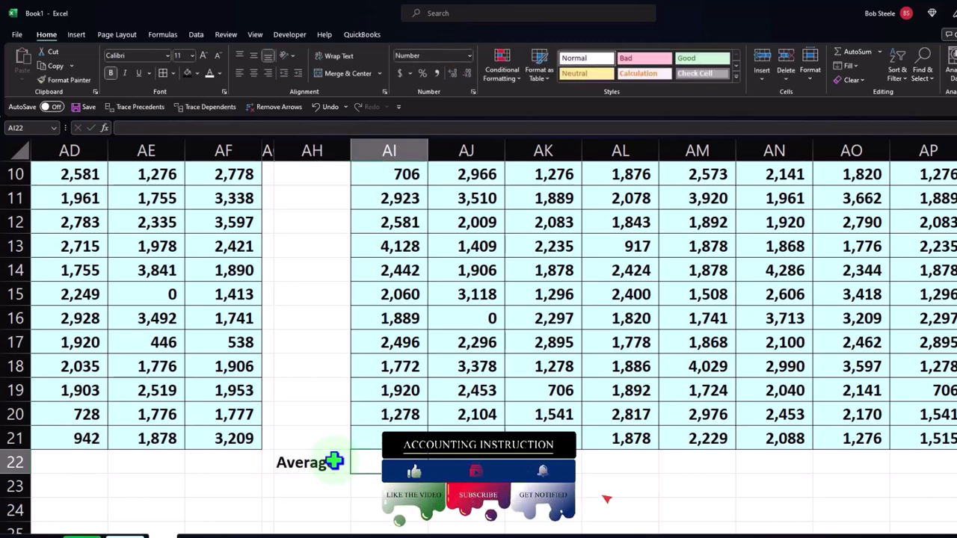
Calculate the Sample 1 average in AI22 with an AVERAGE formula over AI2:AI21.
scroll(334, 462, "up", 3)
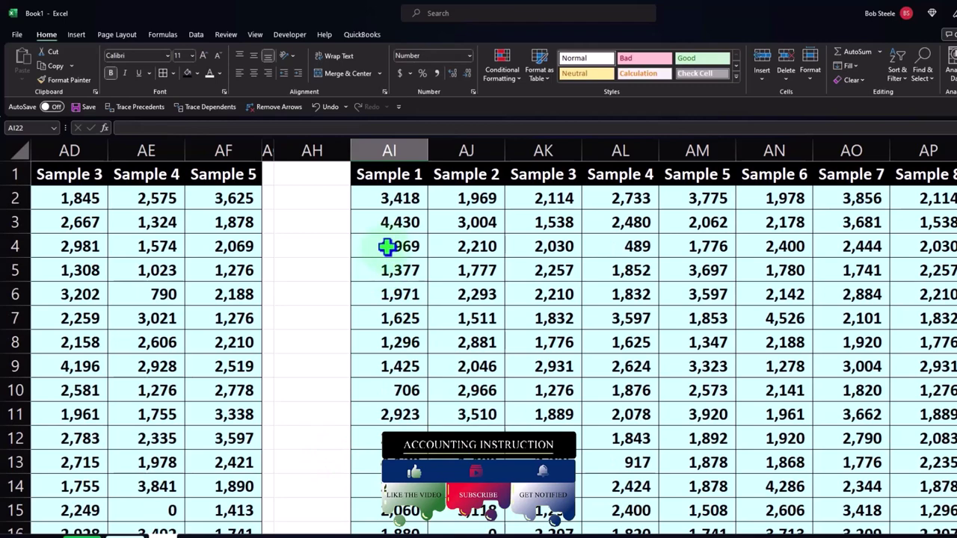
scroll(340, 336, "down", 3)
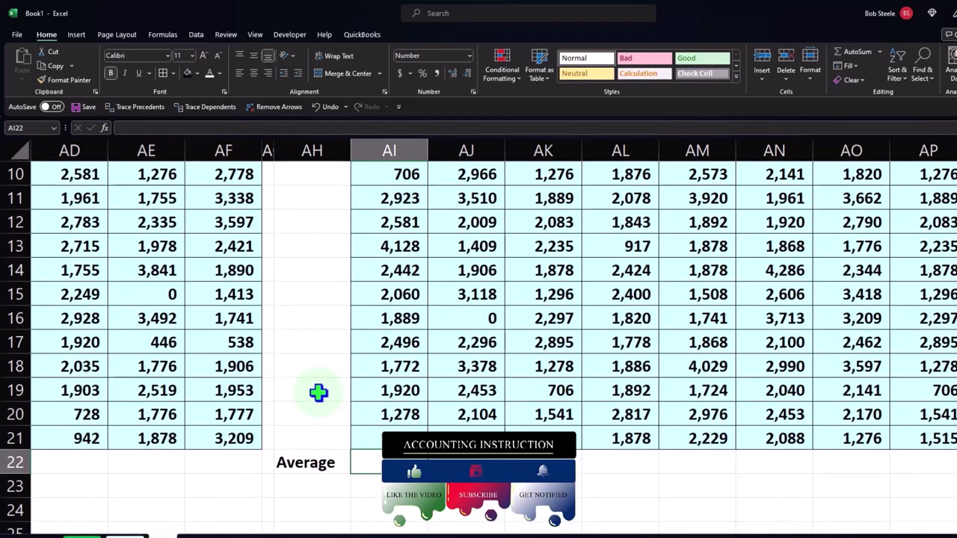
type("avera")
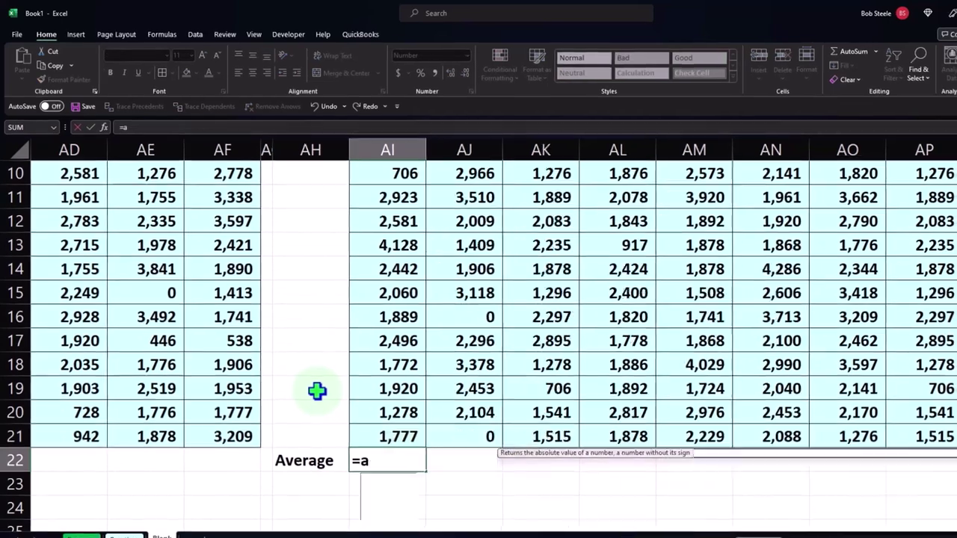
type("ge")
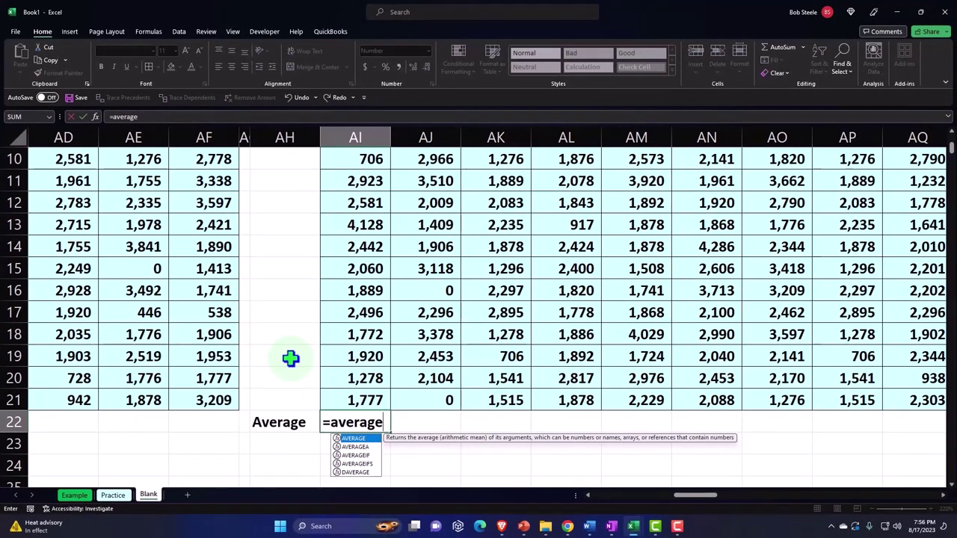
type("(")
key("Up")
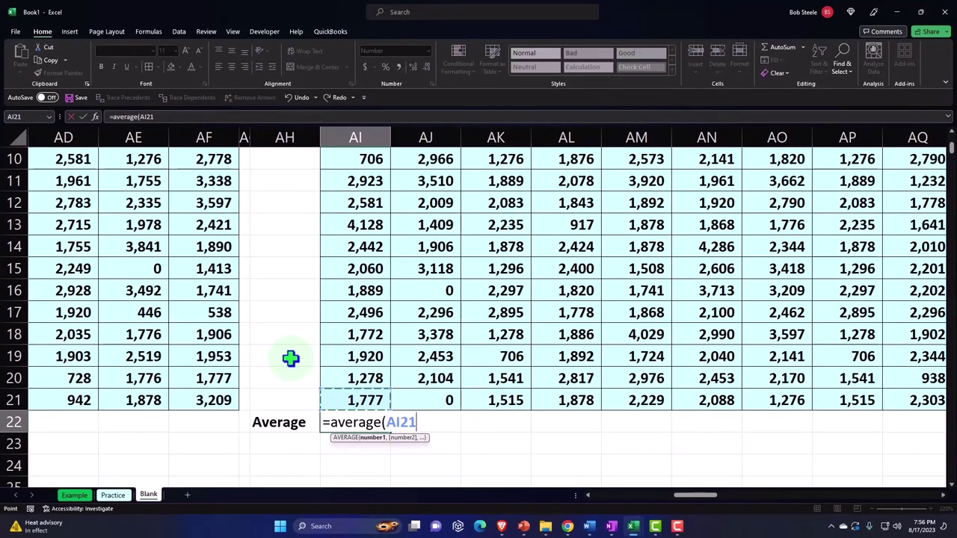
key("shift+Up")
key("shift+Up")
key("shift+Up")
key("shift+Up")
key("shift+Up")
key("shift+Up")
key("shift+Up")
key("shift+Up")
key("shift+Up")
key("shift+Up")
key("shift+Up")
key("shift+Up")
key("shift+Up")
key("shift+Up")
key("shift+Up")
key("shift+Up")
key("shift+Up")
key("shift+Up")
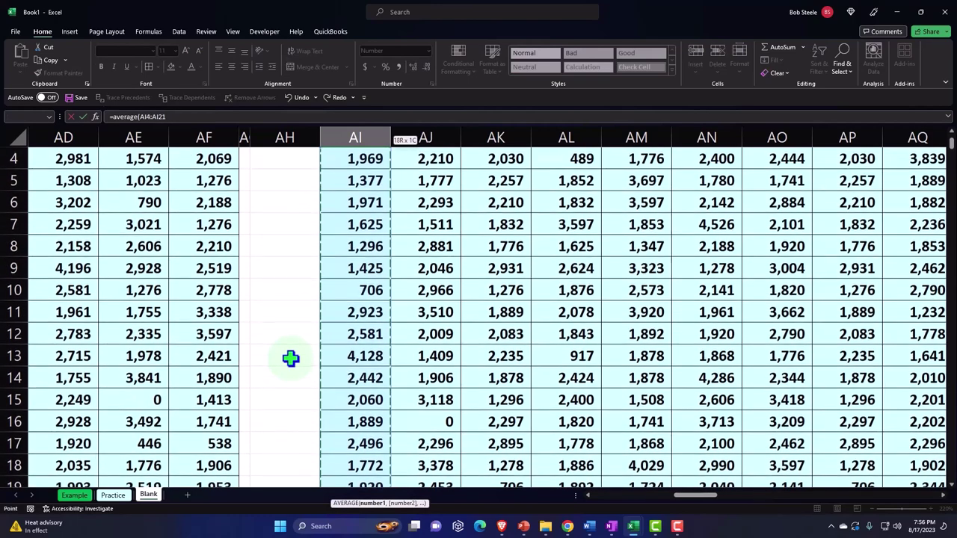
key("shift+Up")
key("shift+Down")
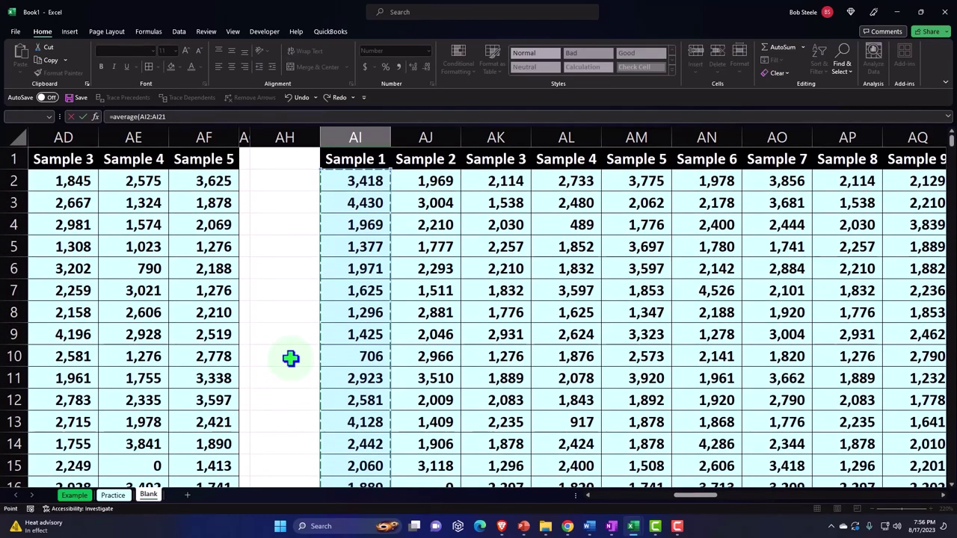
key("Return")
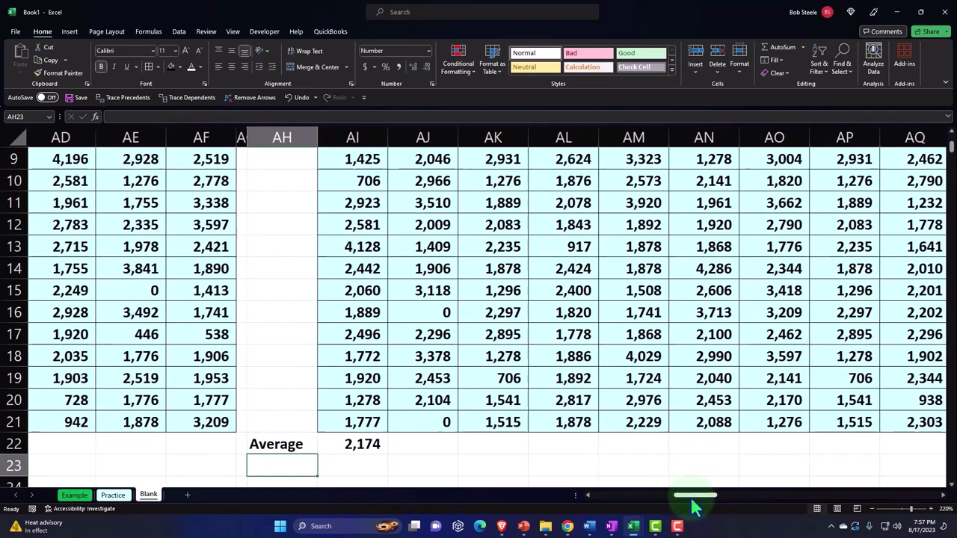
Compare the Sample 1 average with the full data set's mean, and fill its formula across row 22 through Sample 75 in column DE.
left_click_drag(691, 496, 513, 507)
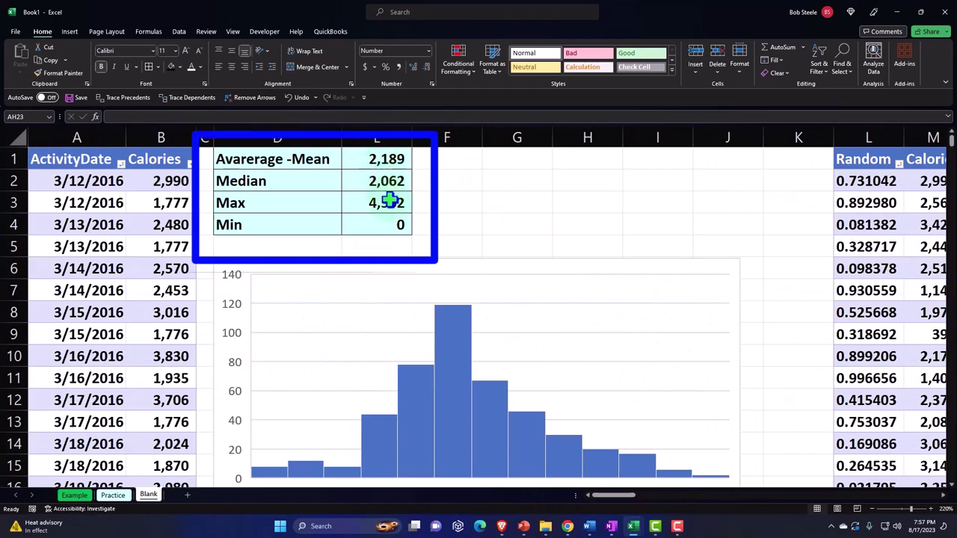
left_click_drag(620, 496, 707, 494)
scroll(484, 280, "down", 3)
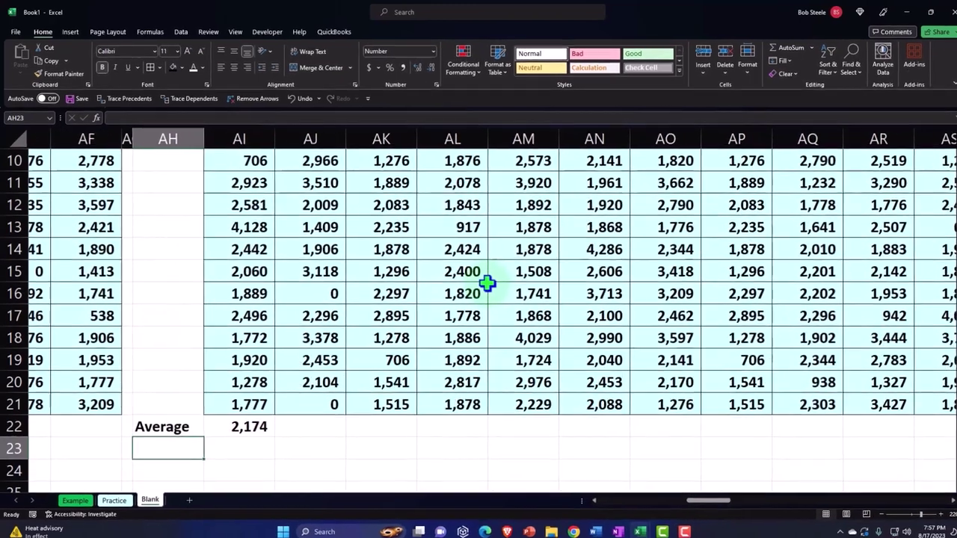
scroll(426, 366, "up", 2)
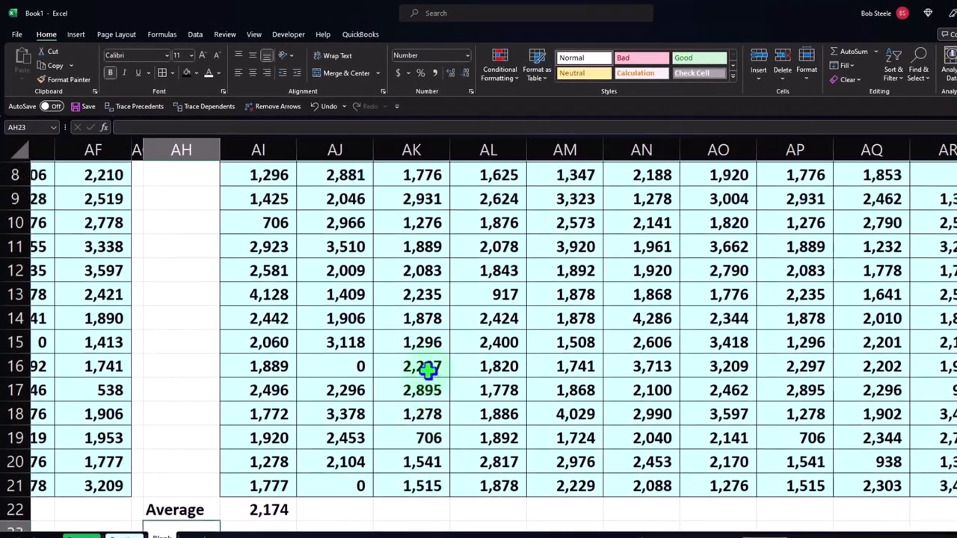
scroll(426, 370, "up", 1)
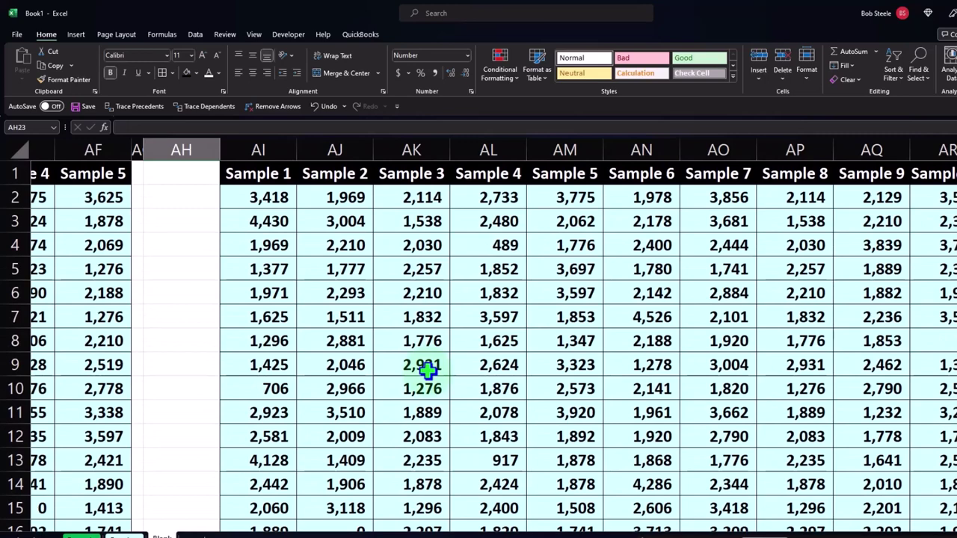
scroll(426, 370, "down", 4)
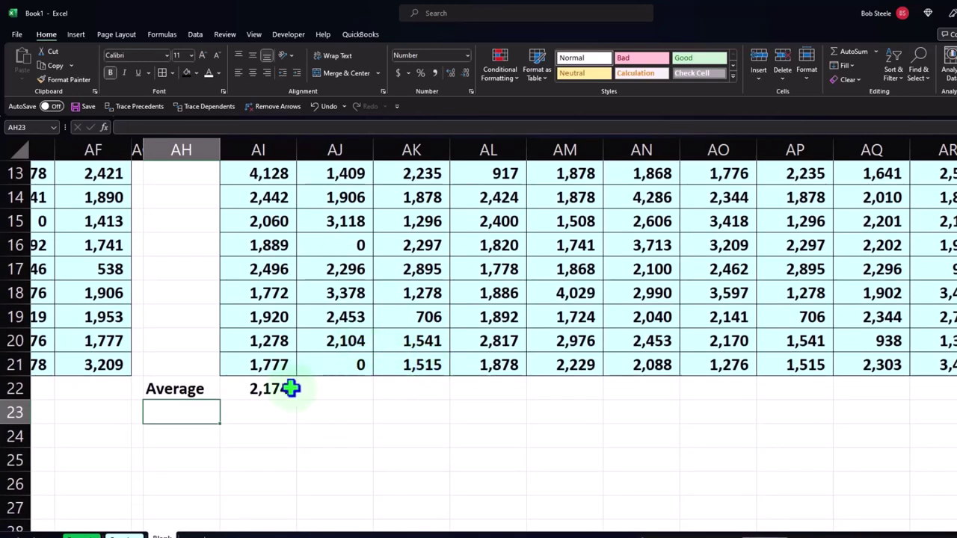
left_click(290, 388)
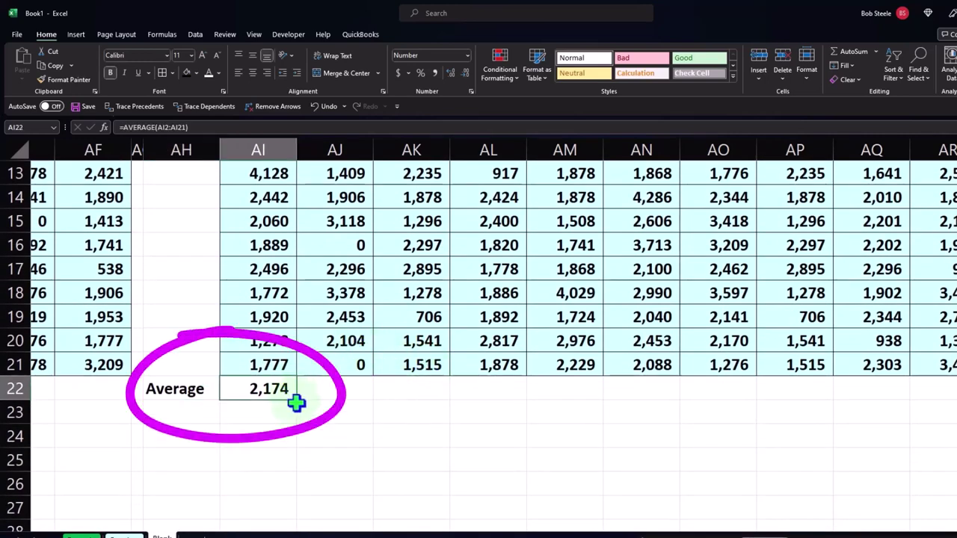
left_click_drag(297, 402, 726, 388)
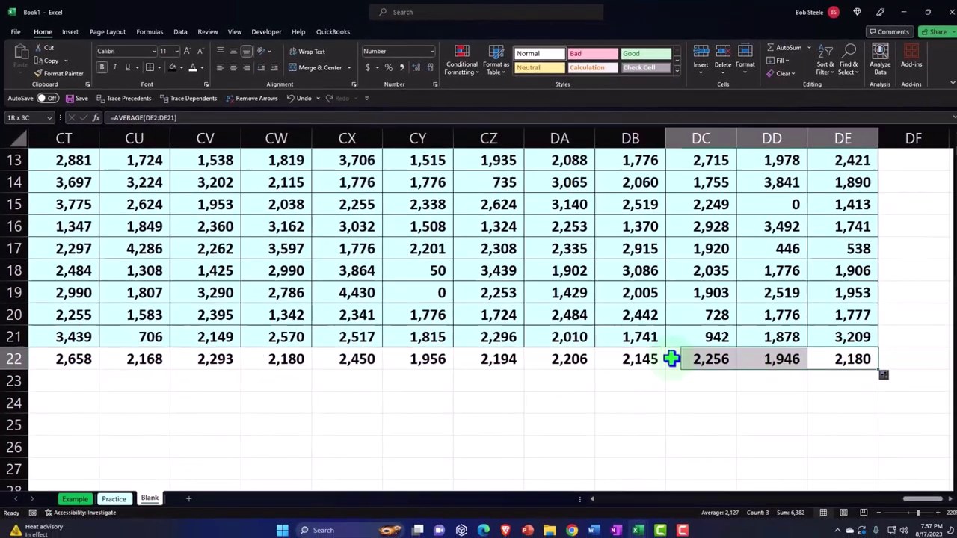
Format the averages row AH22:DE22 with a dark blue fill and white font.
left_click_drag(671, 359, 45, 364)
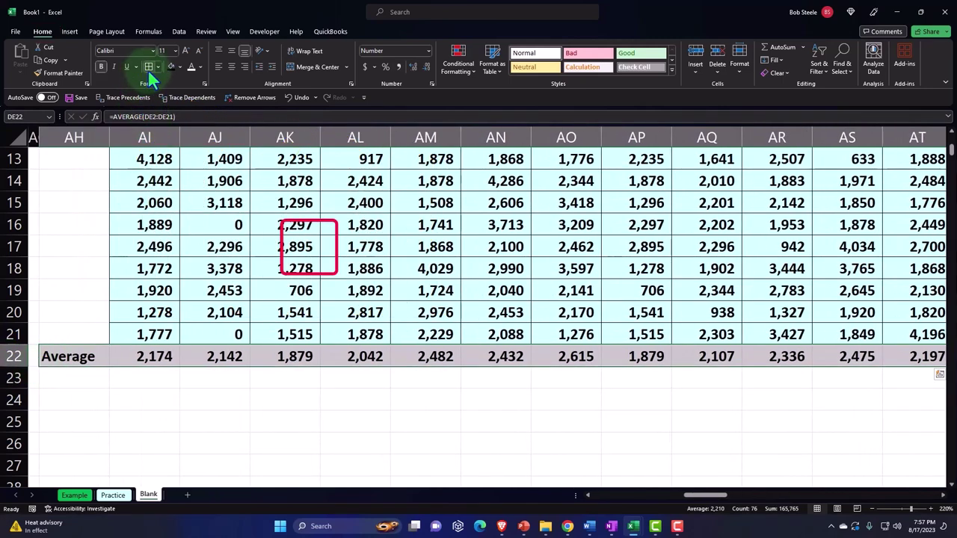
left_click(180, 67)
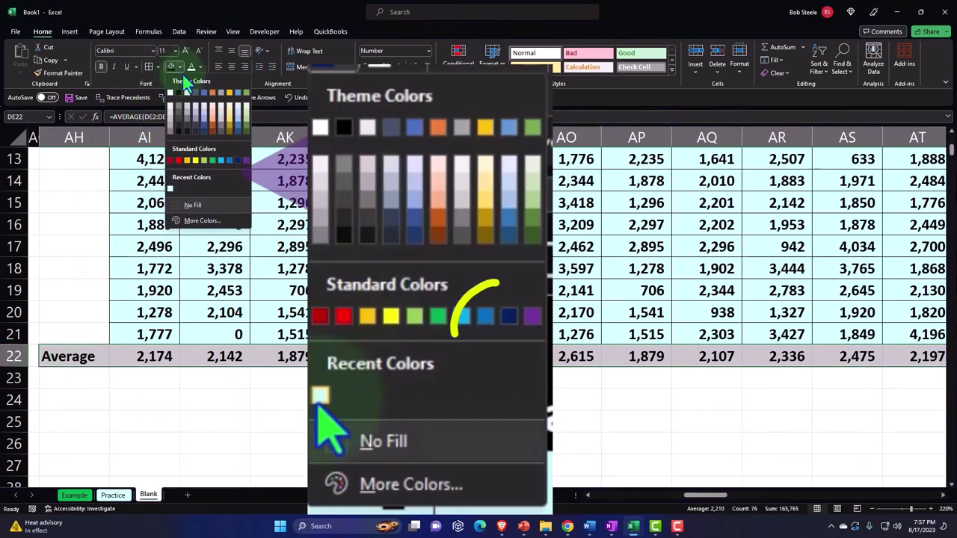
left_click(236, 162)
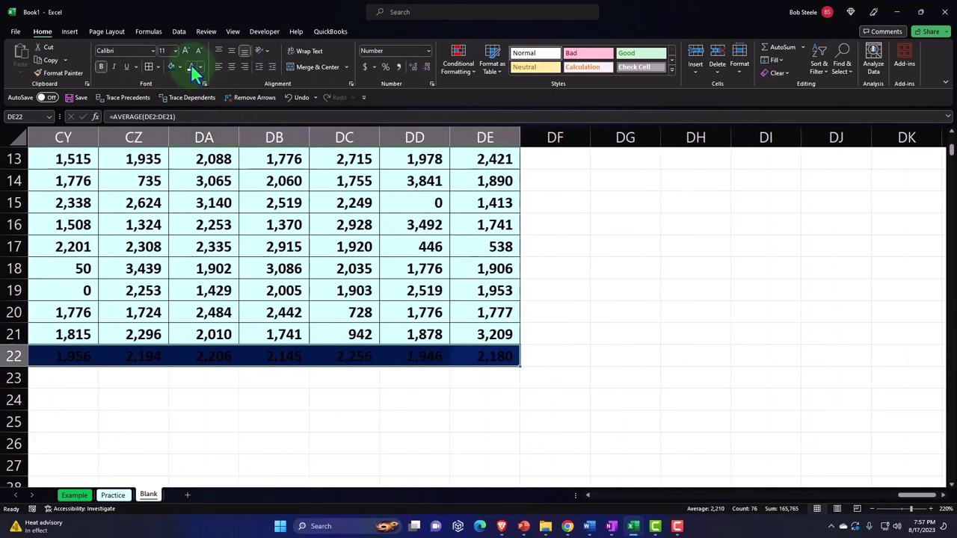
left_click(191, 66)
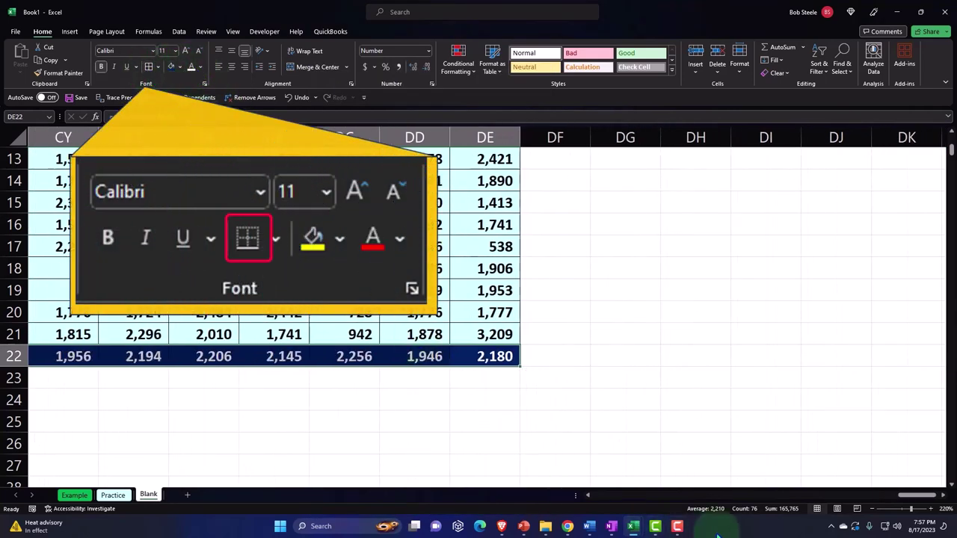
left_click(551, 404)
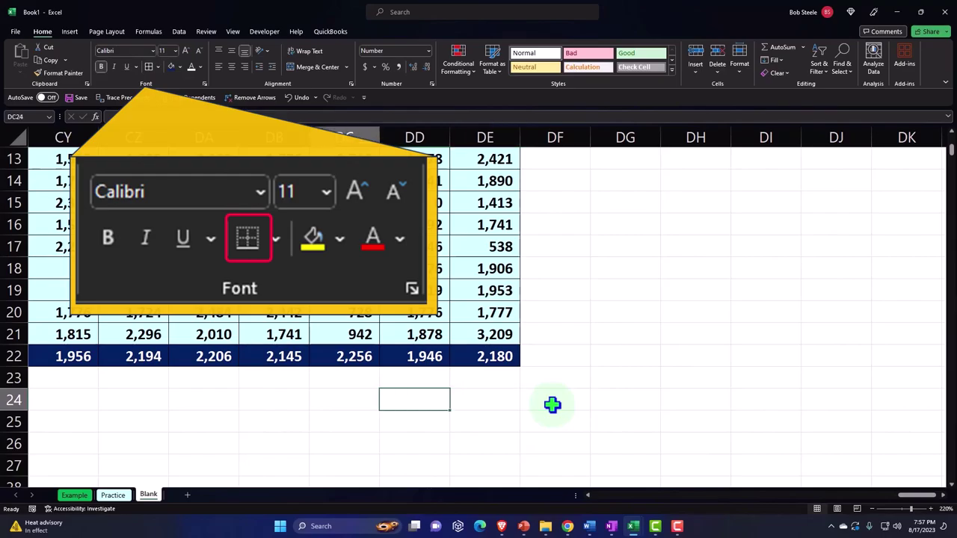
Look along the row of averages from Sample 75 back to the Average label in AH22.
key("Left")
key("Left")
key("Left")
key("Left")
key("Left")
key("Left")
key("Left")
key("Left")
key("Left")
key("Left")
key("Left")
key("Left")
key("Left")
key("Left")
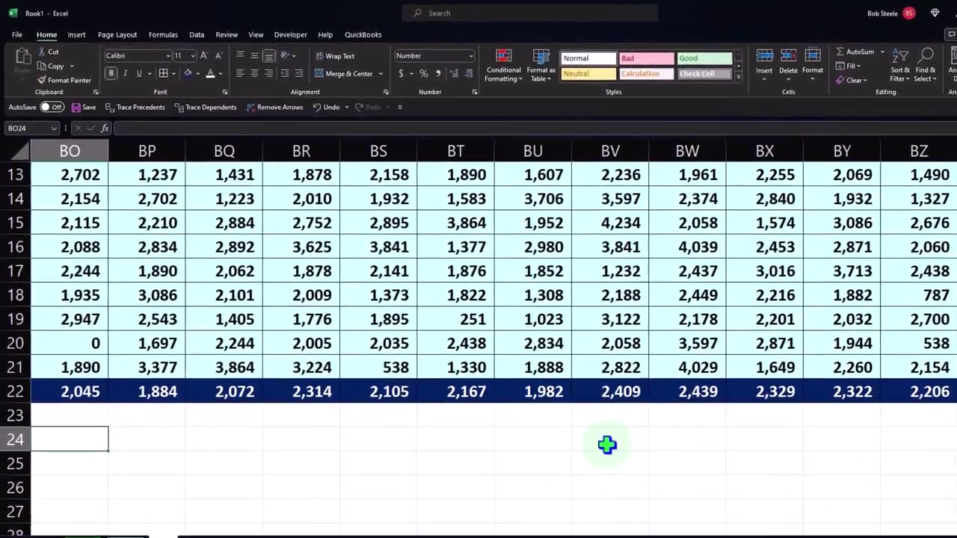
key("Left")
key("Left")
key("Left")
key("Left")
key("Left")
key("Left")
key("Left")
key("Left")
key("Left")
key("Left")
key("Left")
key("Left")
key("Left")
key("Left")
key("Left")
key("Left")
key("Left")
key("Left")
key("Left")
key("Left")
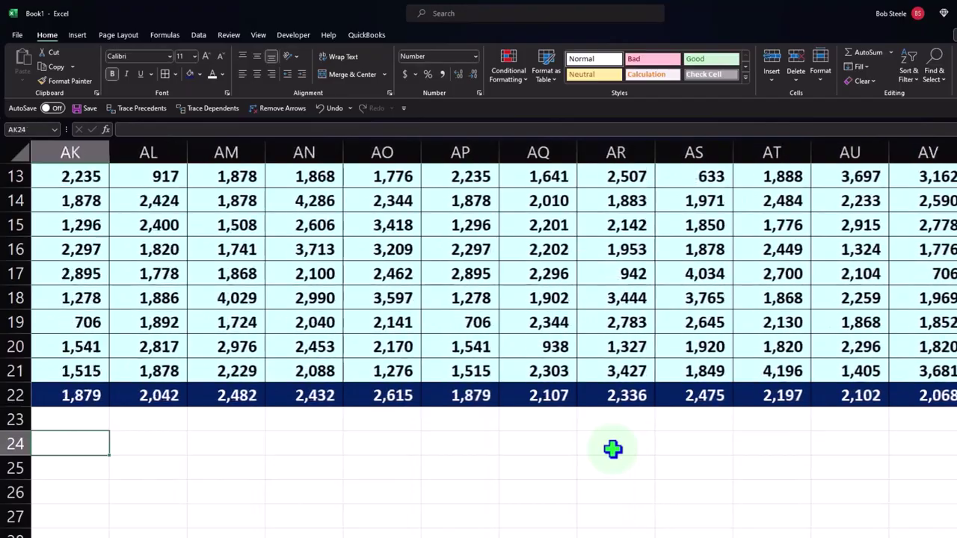
key("Left")
key("Left")
key("Left")
key("Left")
key("Left")
key("Left")
key("Left")
key("Left")
key("Left")
key("Left")
key("Left")
key("Left")
key("Left")
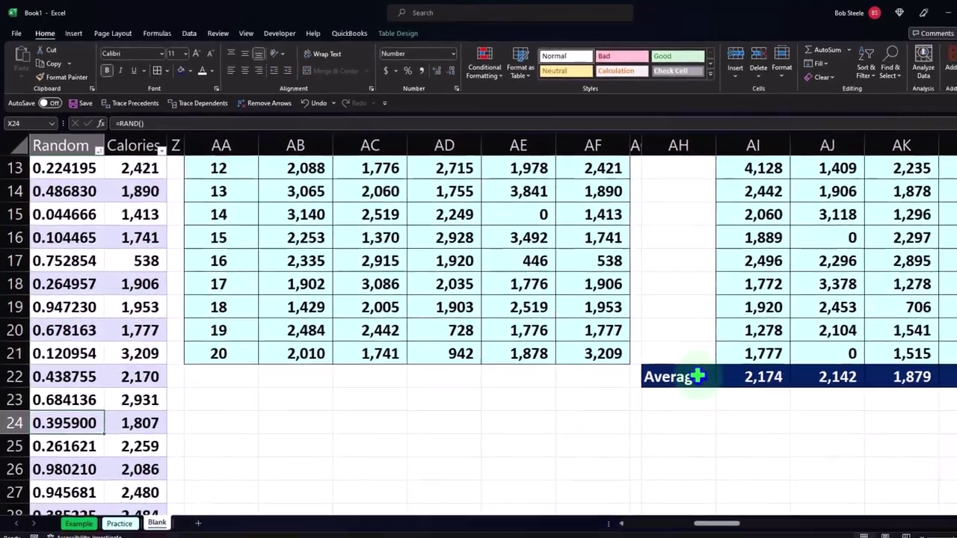
left_click_drag(694, 376, 845, 356)
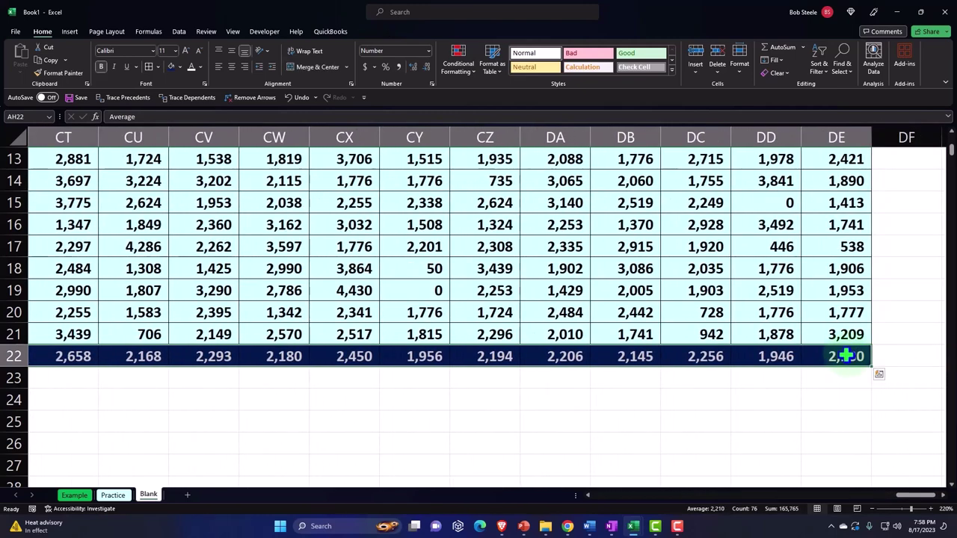
scroll(891, 405, "up", 4)
left_click(919, 204)
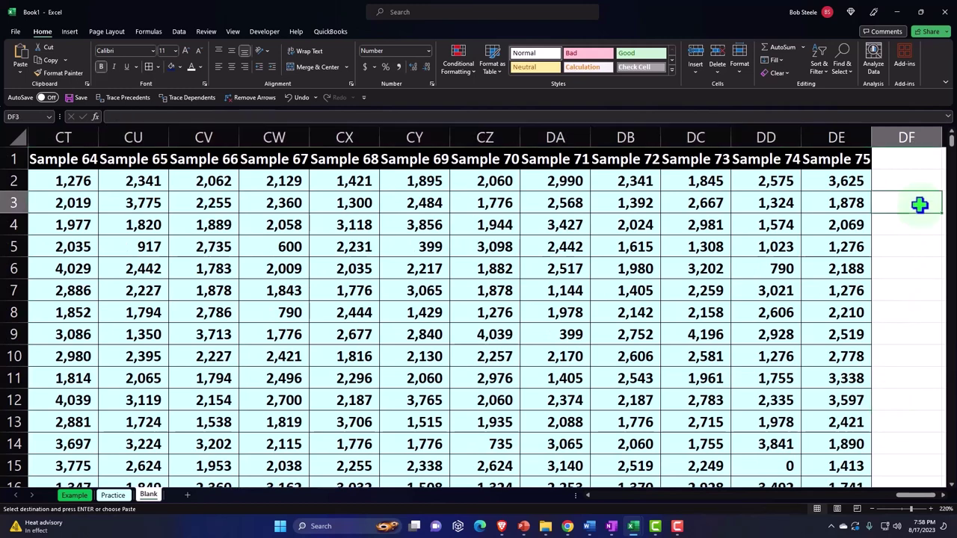
type("000")
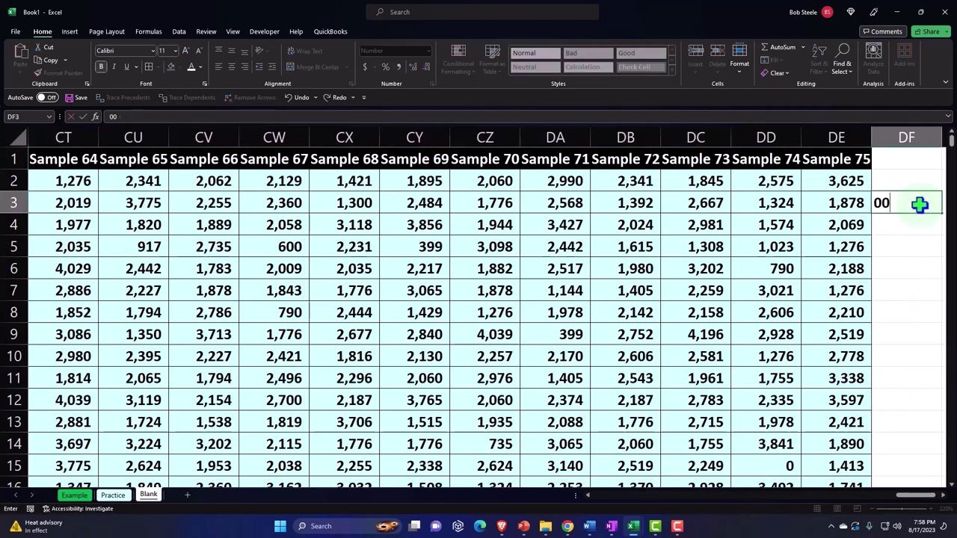
key("Return")
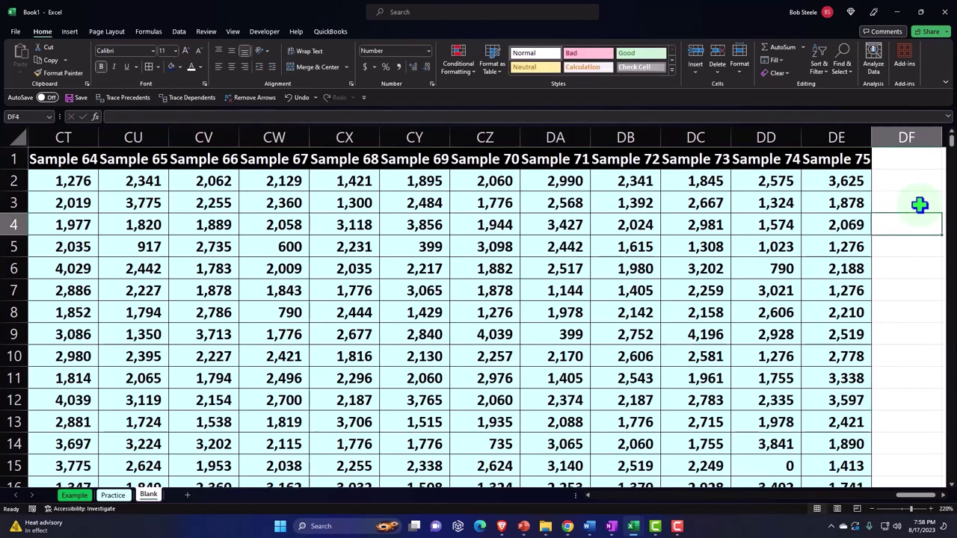
key("Right")
key("Right")
key("Right")
key("Right")
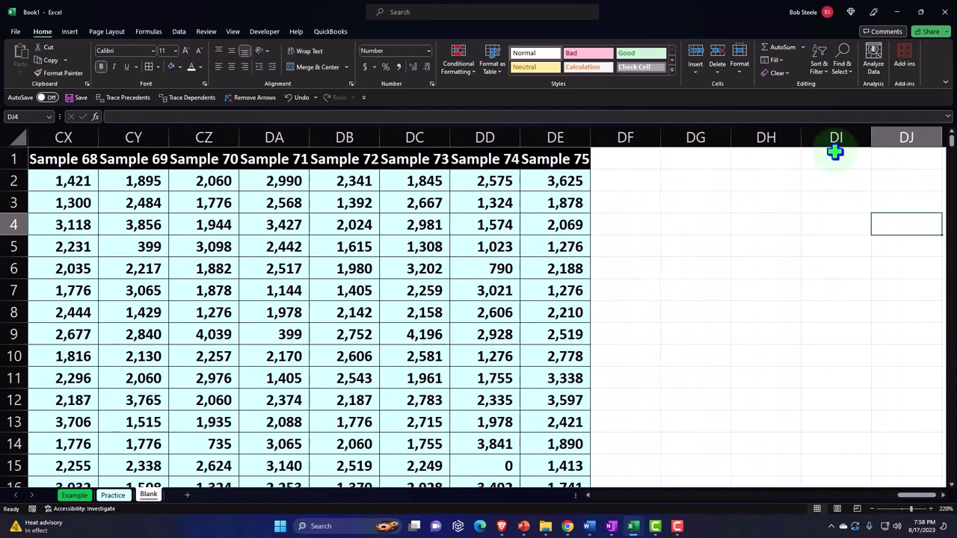
left_click(835, 153)
right_click(835, 156)
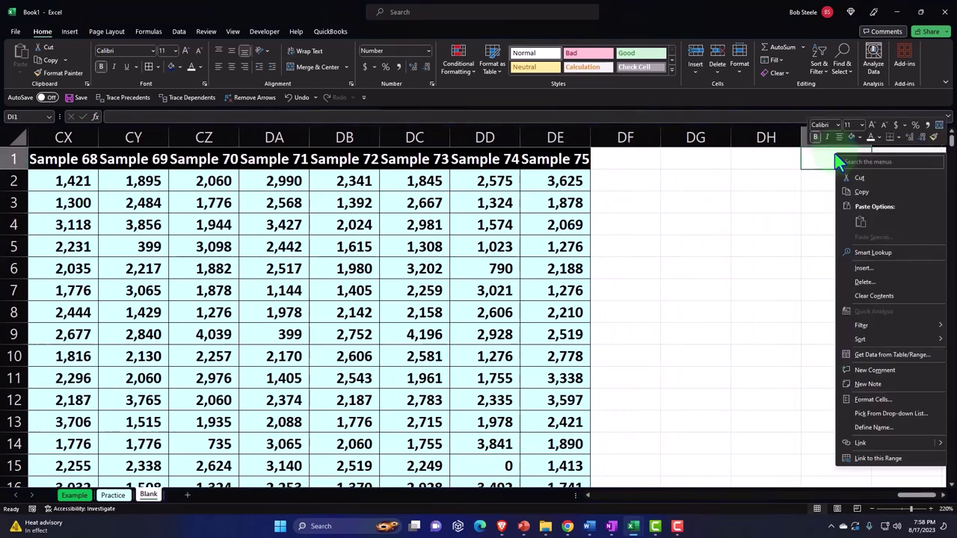
key("Escape")
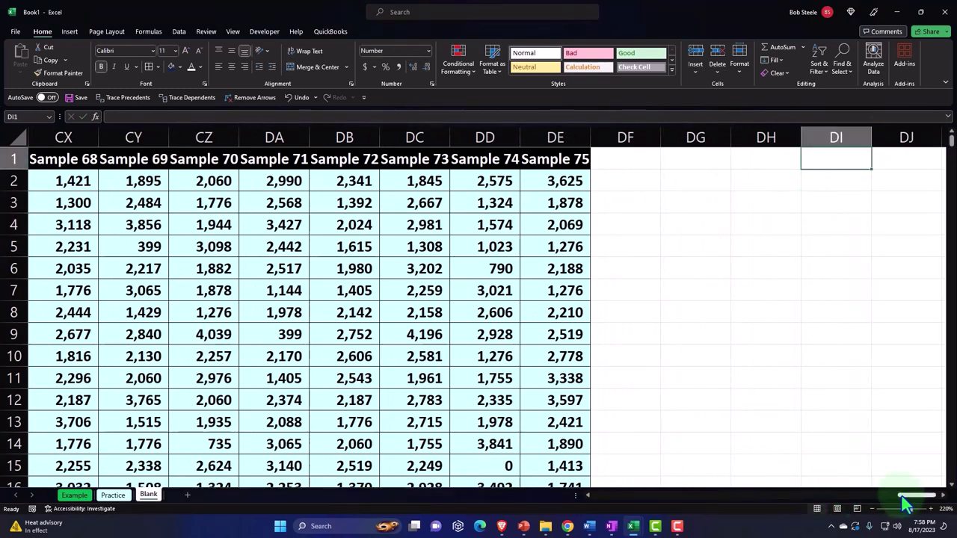
Copy the averages row from the Average label in AH22 through the Sample 75 average in DE22.
left_click_drag(905, 502, 703, 534)
left_click(612, 393)
scroll(528, 347, "down", 4)
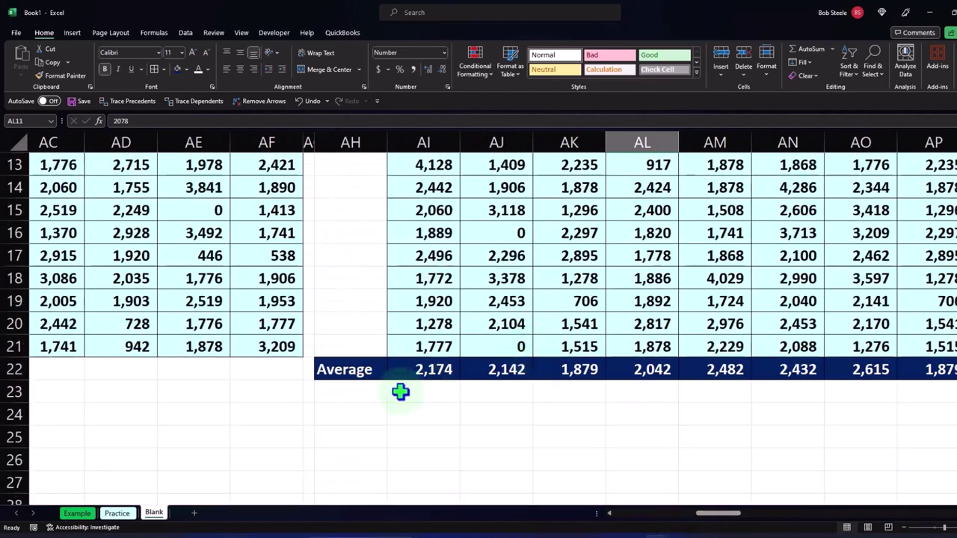
left_click(434, 378)
left_click_drag(721, 378, 910, 362)
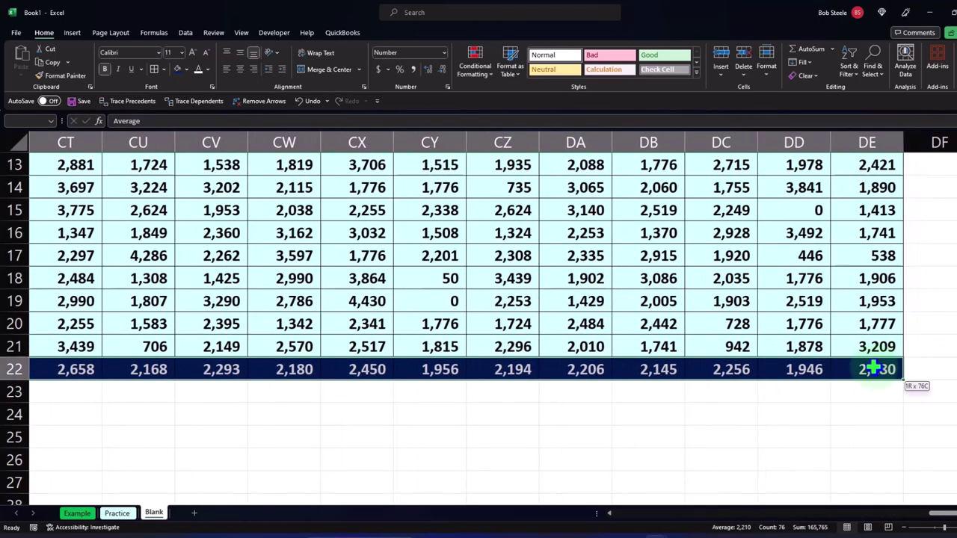
right_click(909, 364)
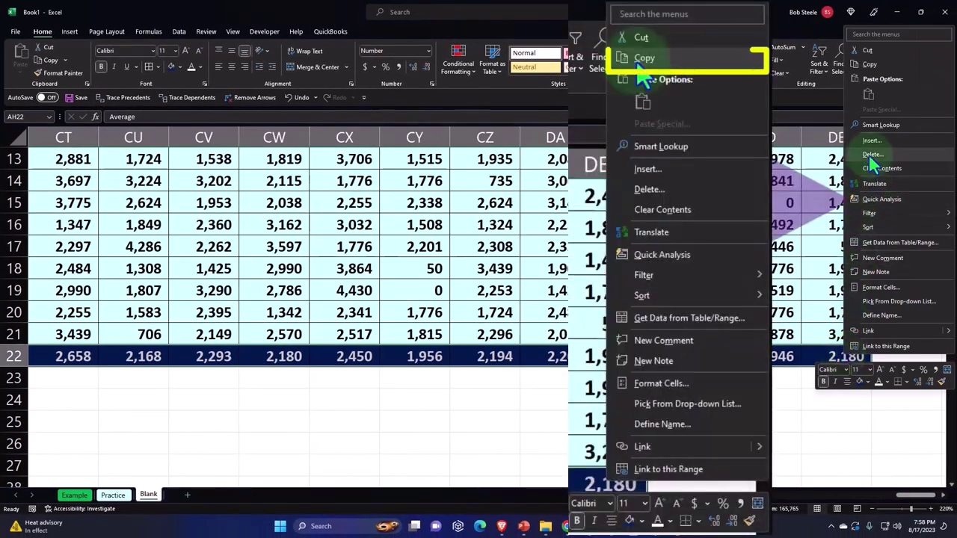
left_click(867, 64)
Paste the copied averages as values only into row 1 starting at DI1, beyond the Sample 75 column.
scroll(914, 182, "left", 15)
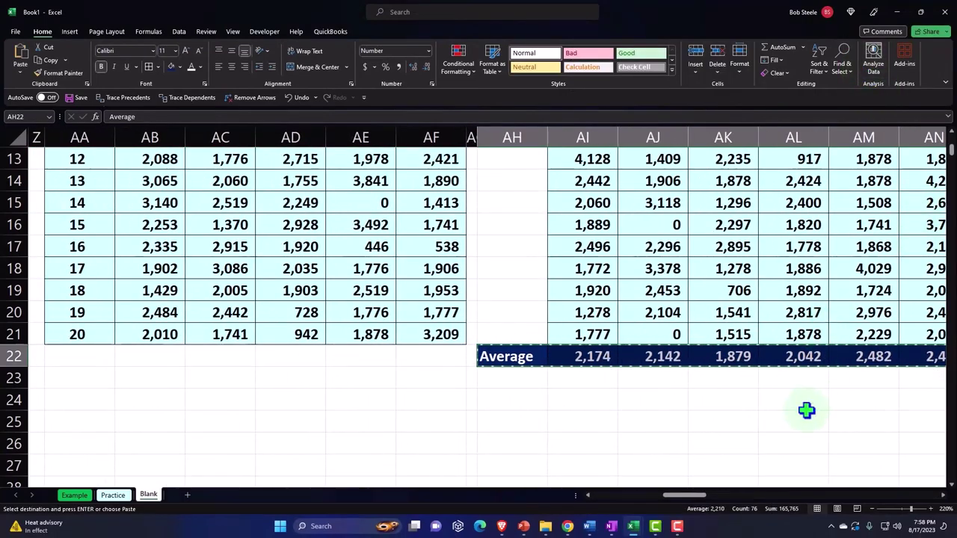
left_click_drag(699, 493, 930, 495)
scroll(882, 411, "up", 4)
left_click(921, 180)
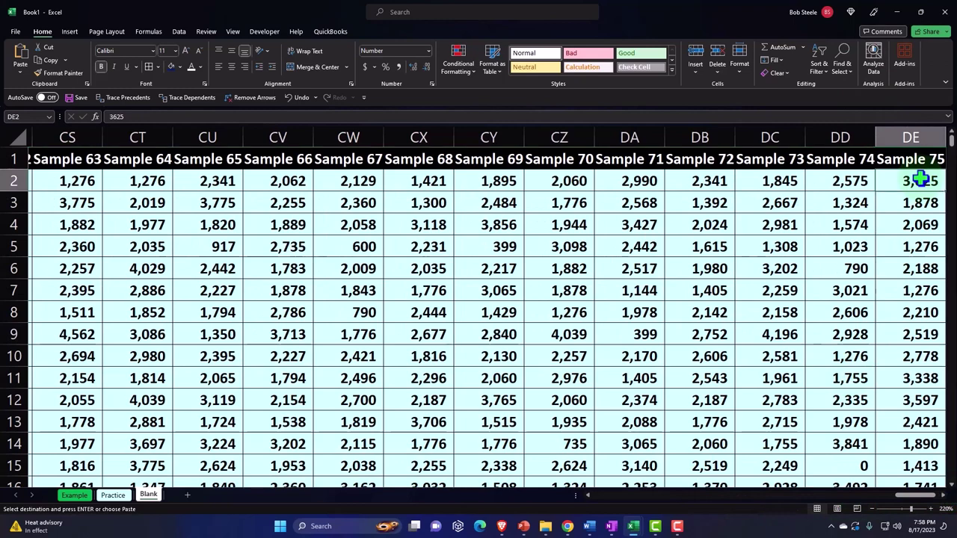
key("Right")
key("Right")
key("Right")
key("Right")
key("Right")
key("Right")
key("Right")
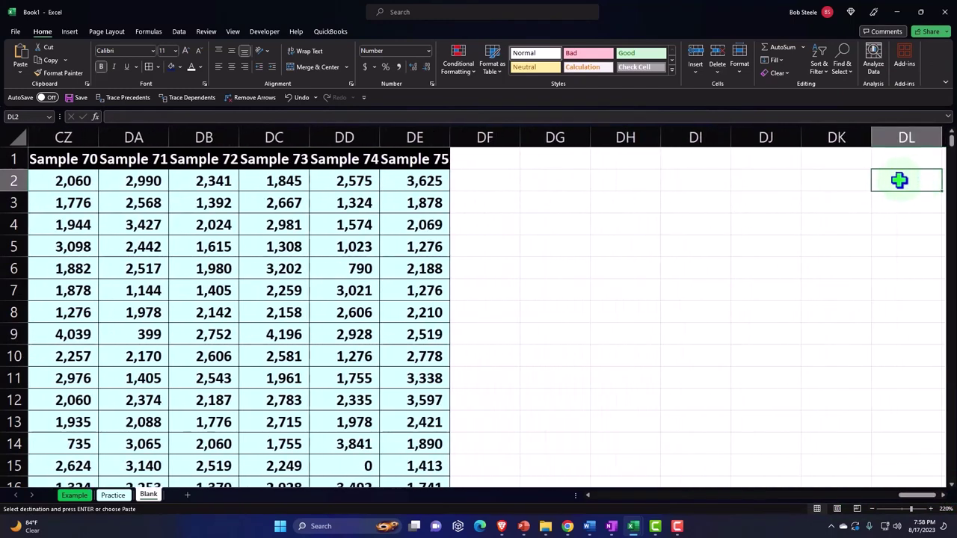
right_click(701, 159)
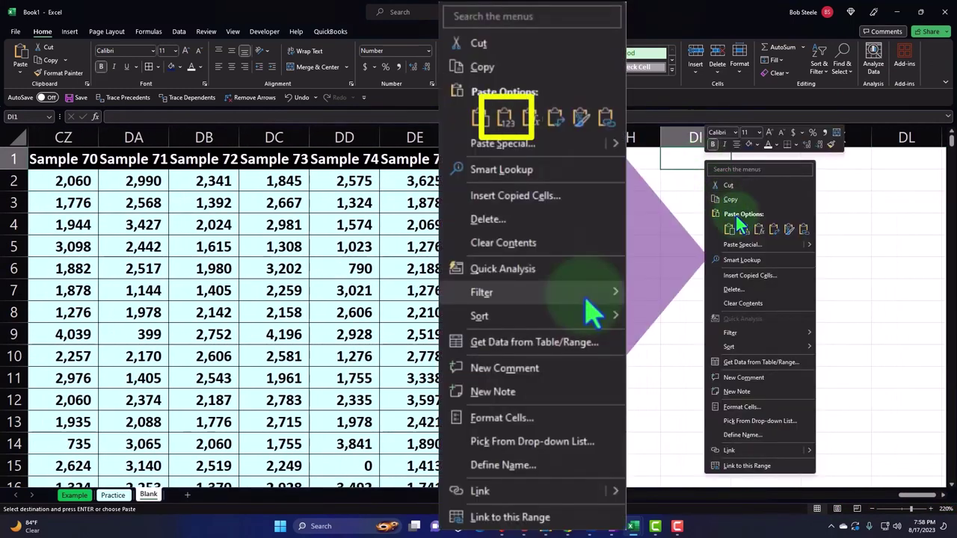
left_click(746, 231)
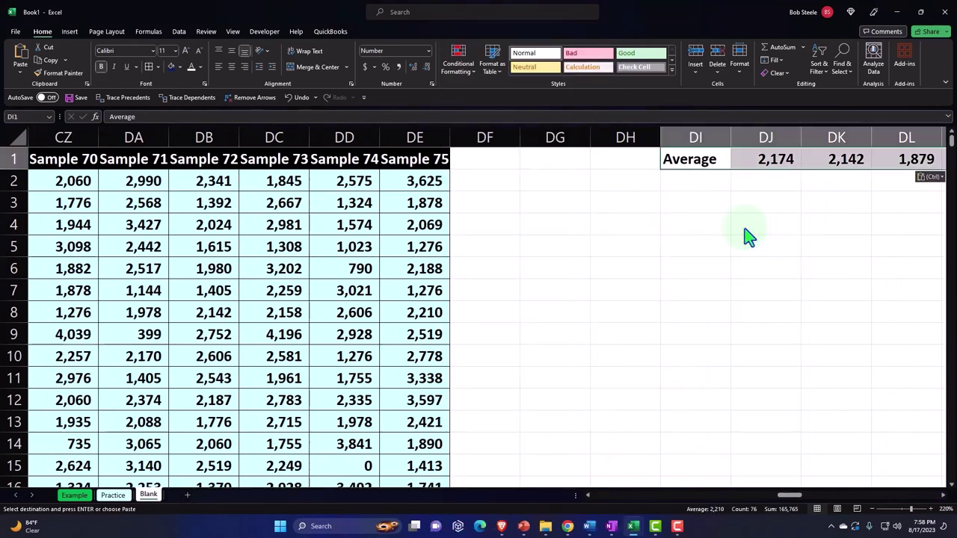
Paste a transposed copy of the DI1 averages row down column DG from DG1, and remove the horizontal copy.
right_click(710, 162)
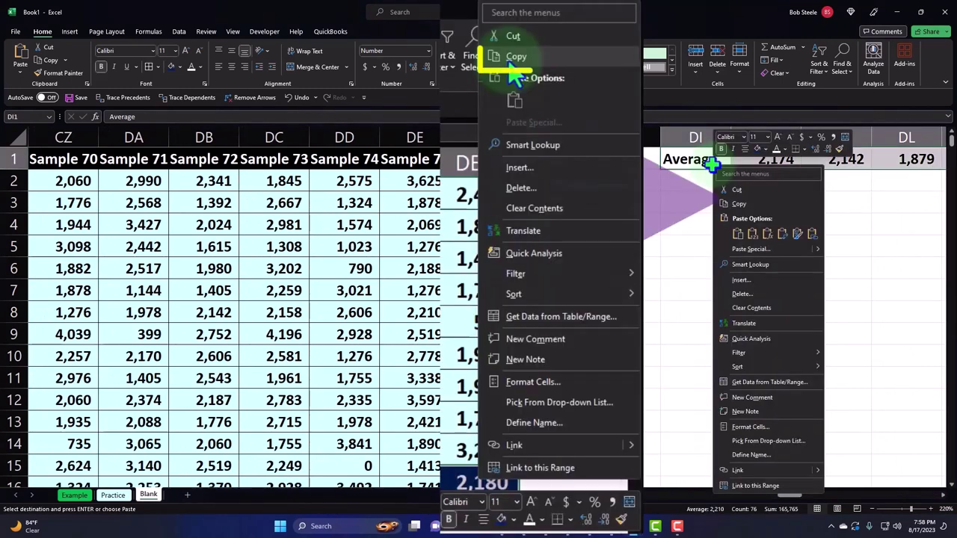
left_click(730, 203)
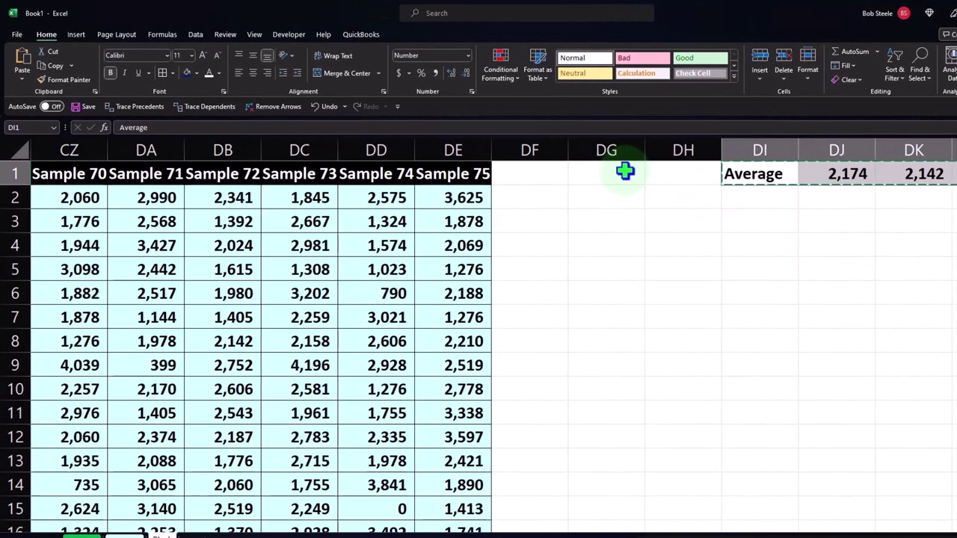
left_click(576, 158)
right_click(625, 172)
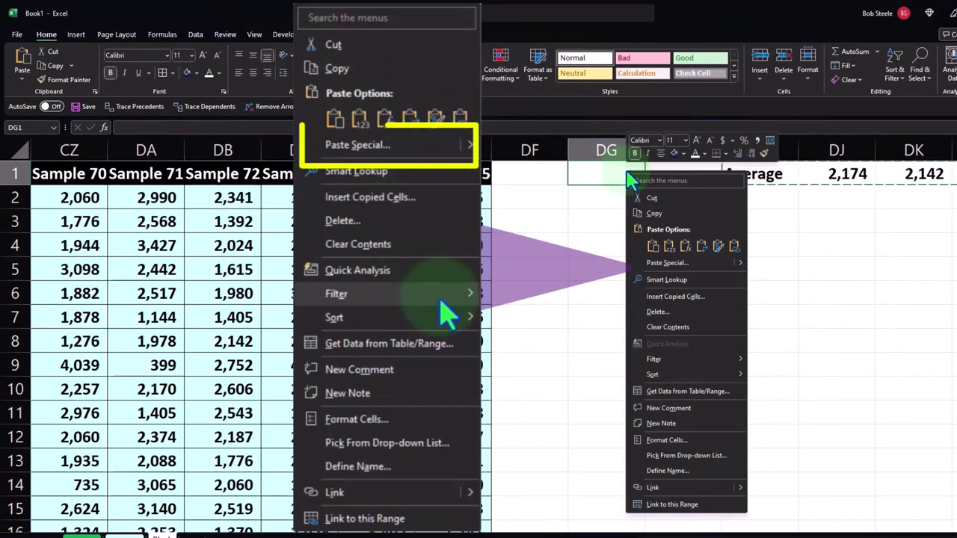
left_click(667, 263)
left_click(655, 330)
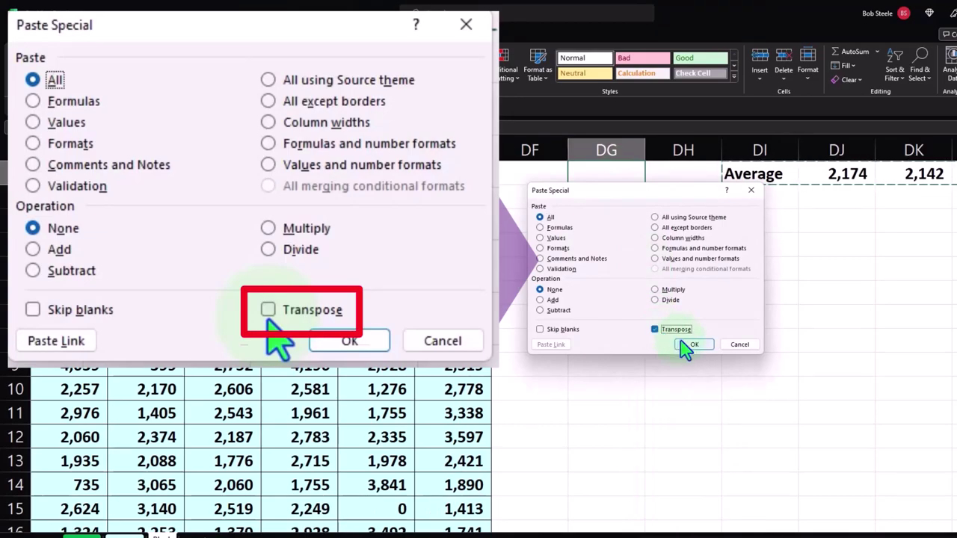
left_click(681, 344)
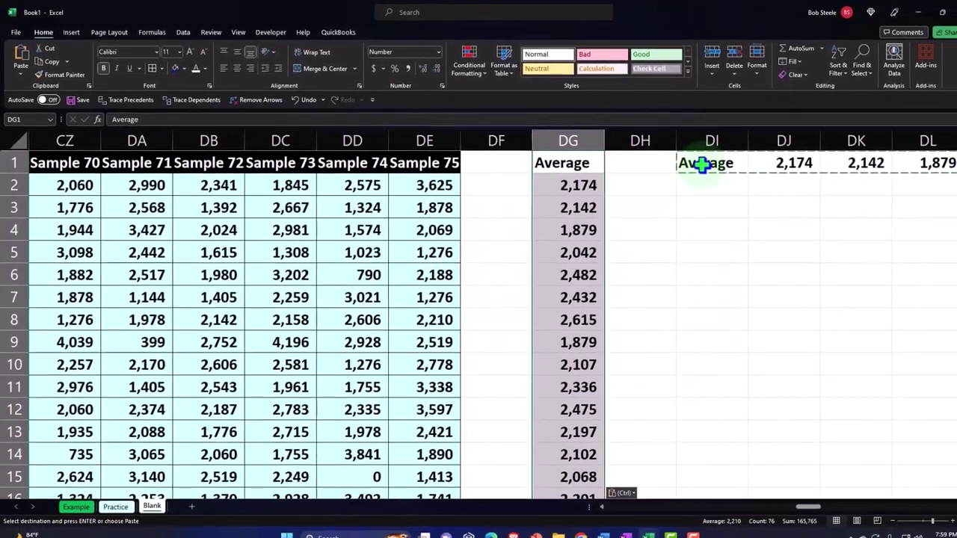
left_click_drag(770, 177, 860, 158)
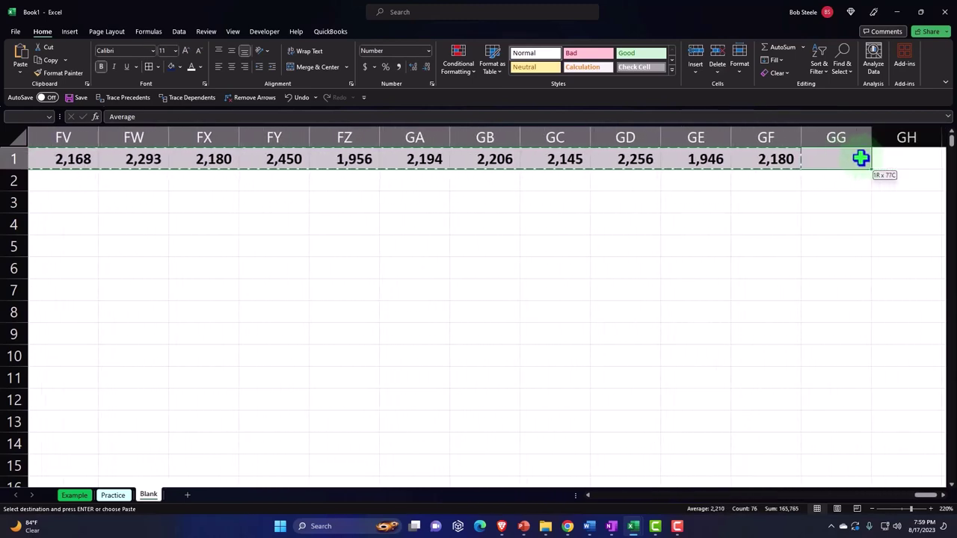
key("ctrl+z")
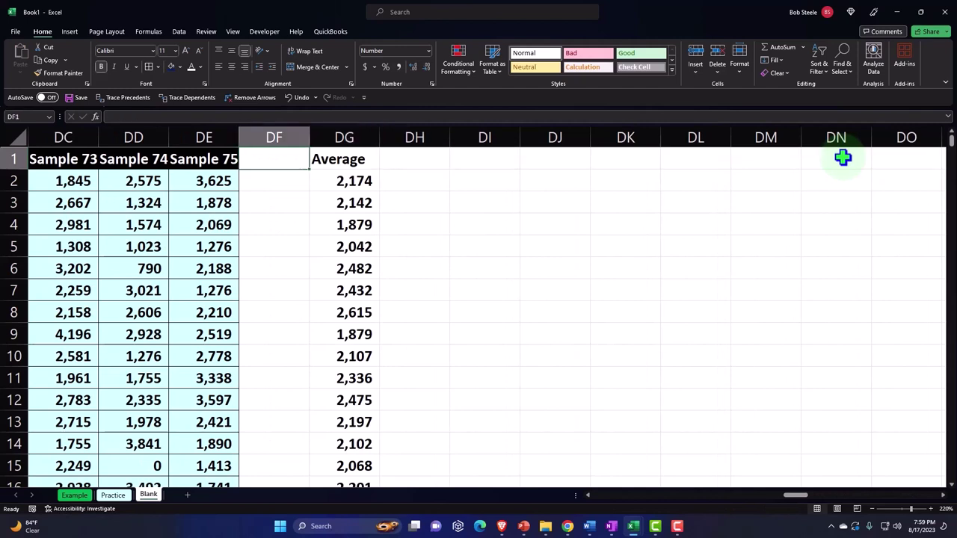
Convert the averages in DG1:DG76 into a table with headers.
left_click(355, 202)
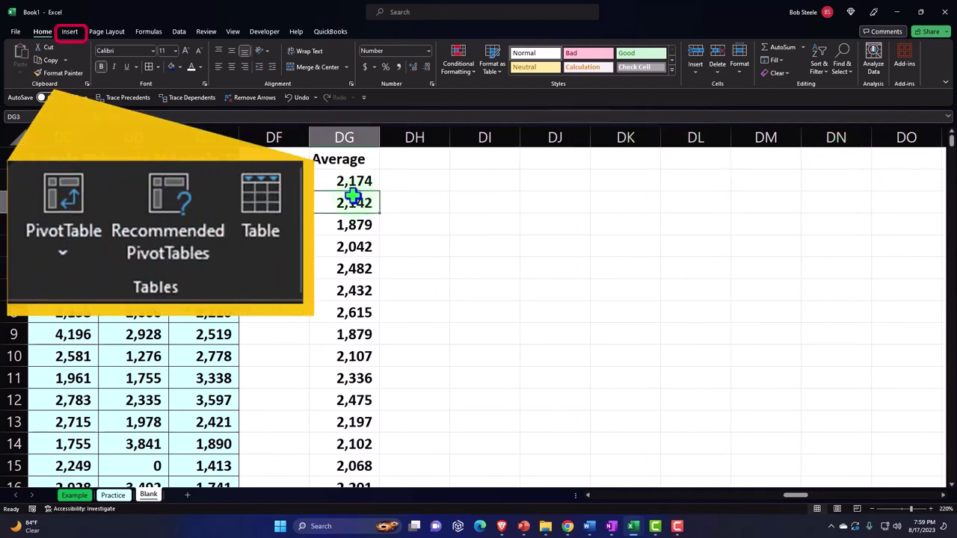
left_click(69, 33)
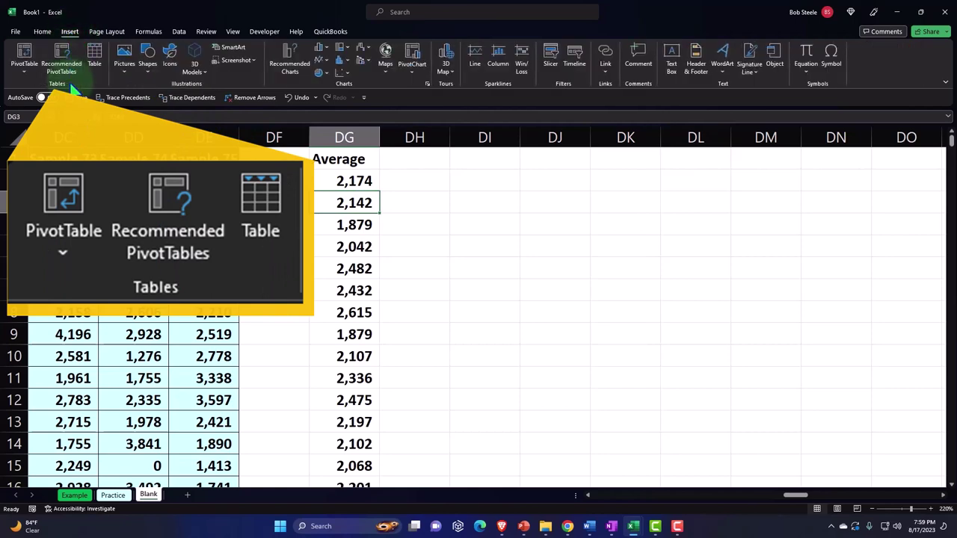
left_click(96, 54)
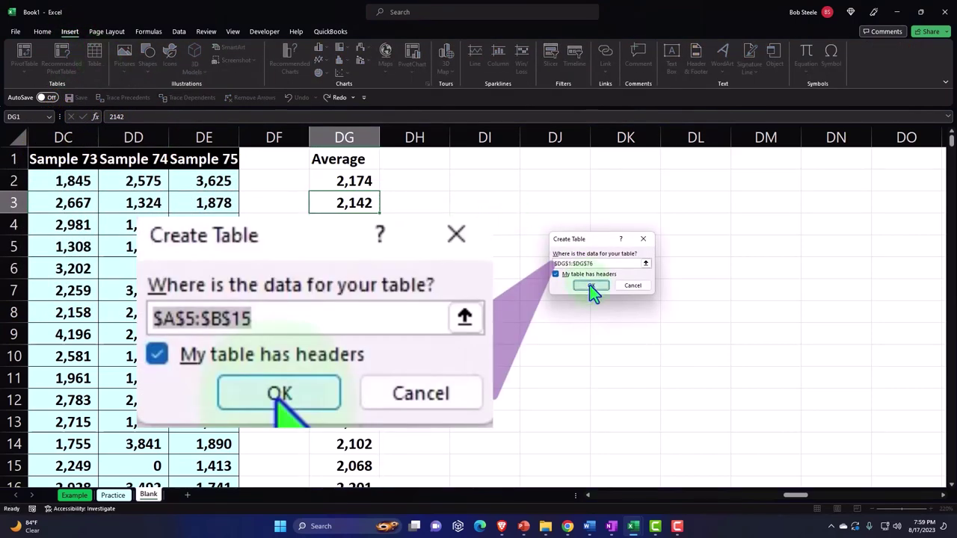
left_click(590, 286)
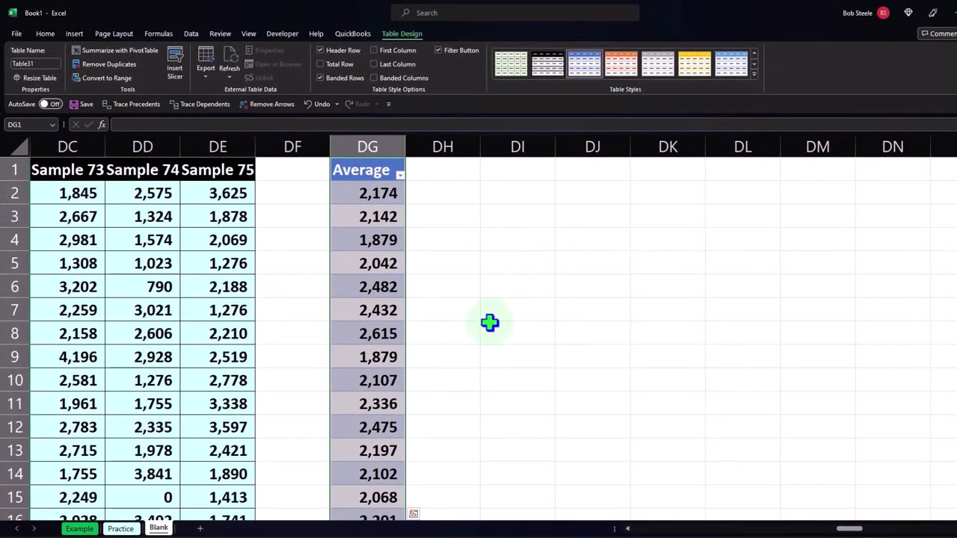
Add a second table column beside Average with the header Actual in DH1.
left_click(436, 177)
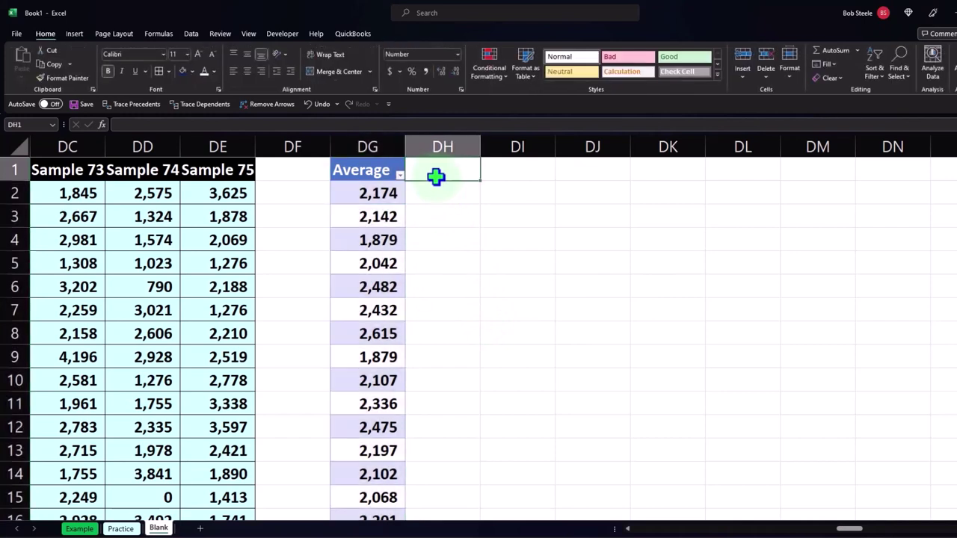
type("E")
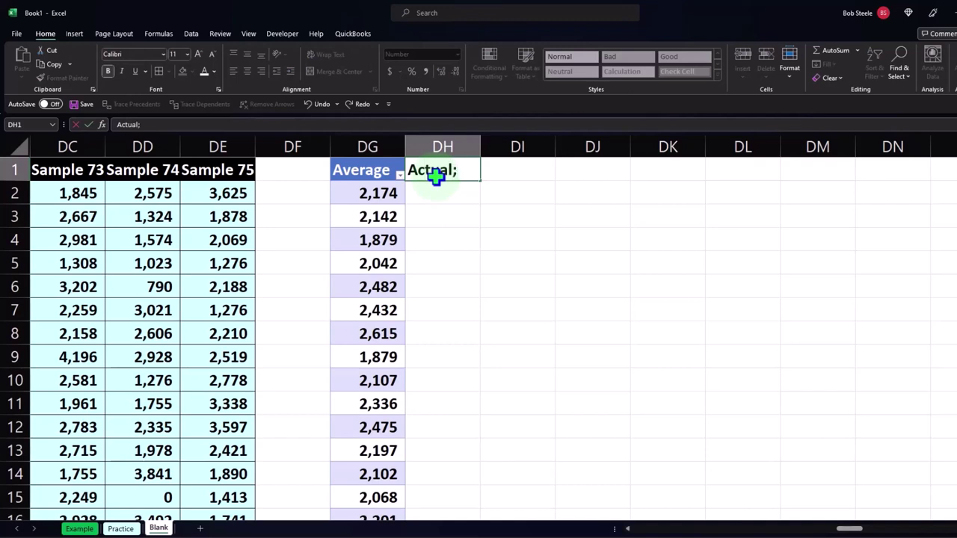
key("Return")
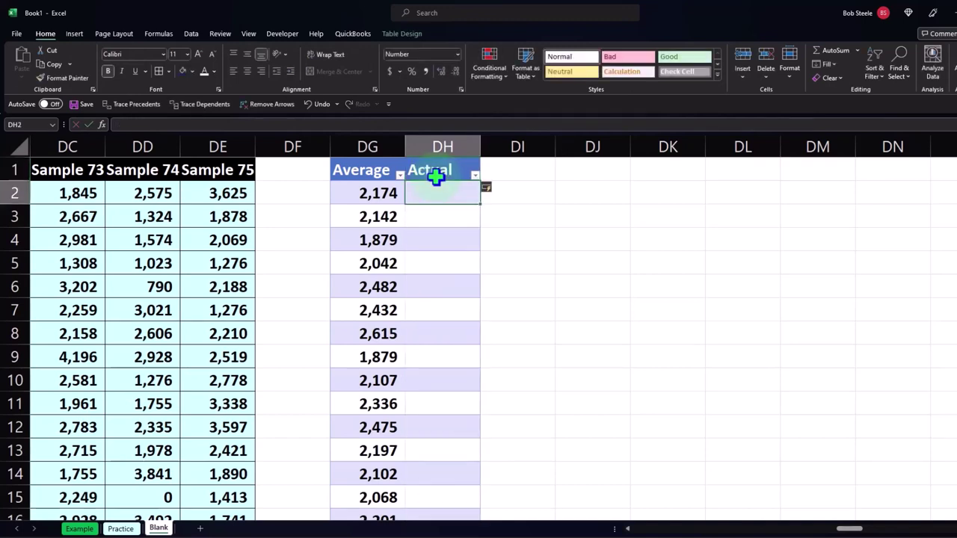
Enter the formula =E1 in DH2 to bring the full data set's mean into the Actual column.
type("=")
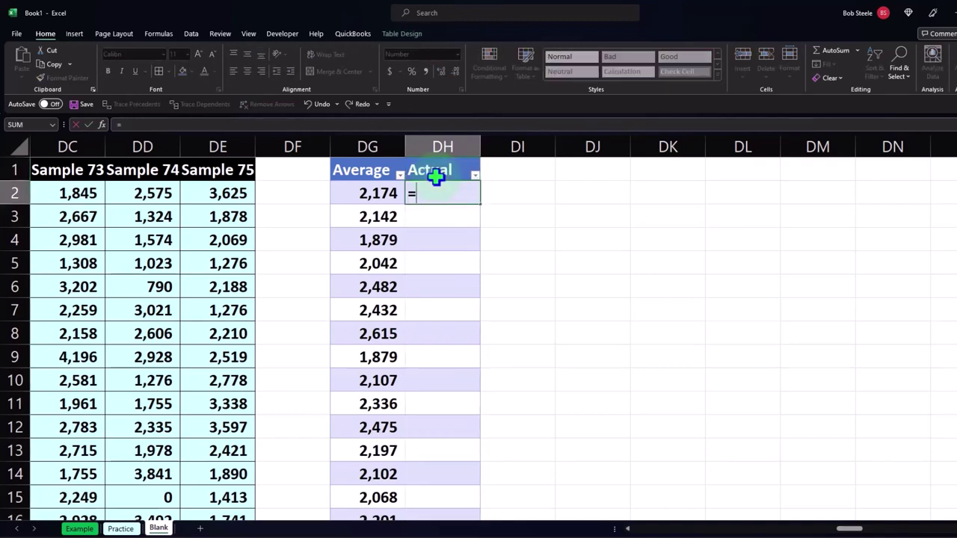
key("Left")
key("Left")
key("Left")
key("Left")
key("Left")
key("Left")
key("Left")
key("Left")
key("Left")
key("Left")
key("Left")
key("Left")
key("Left")
key("Left")
key("Left")
key("Left")
key("Left")
key("Left")
key("Left")
key("Left")
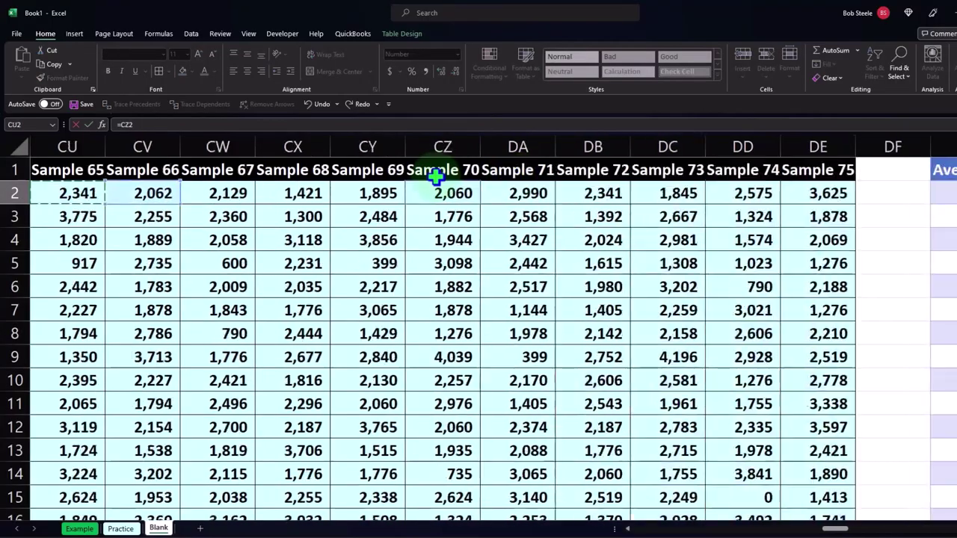
key("Left")
key("Left")
key("Left")
key("Left")
key("Left")
key("Left")
key("Left")
key("Left")
key("Left")
key("Left")
key("Left")
key("Left")
key("Left")
key("Left")
key("Left")
key("Left")
key("Left")
key("Left")
key("Left")
key("Left")
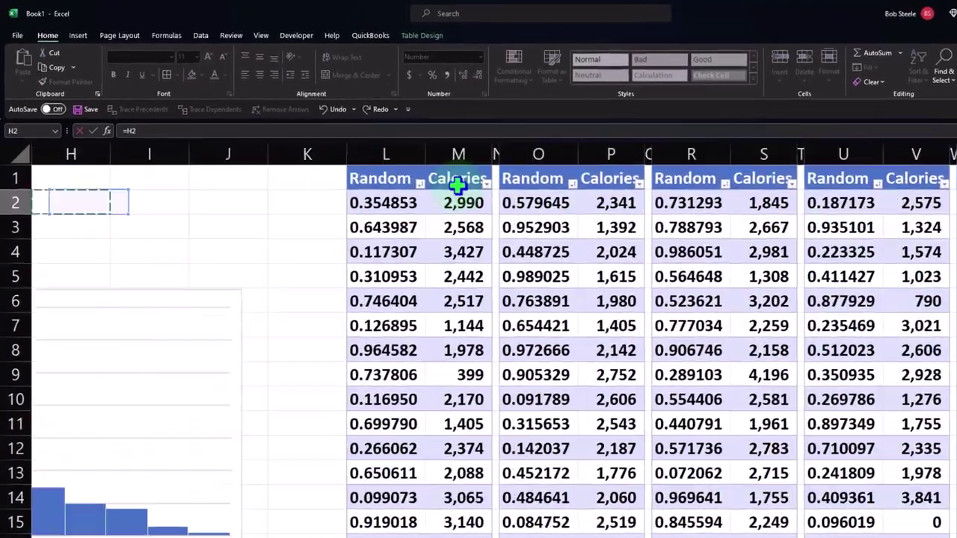
key("Left")
key("Left")
key("Left")
key("Left")
key("Left")
key("Left")
key("Left")
key("Right")
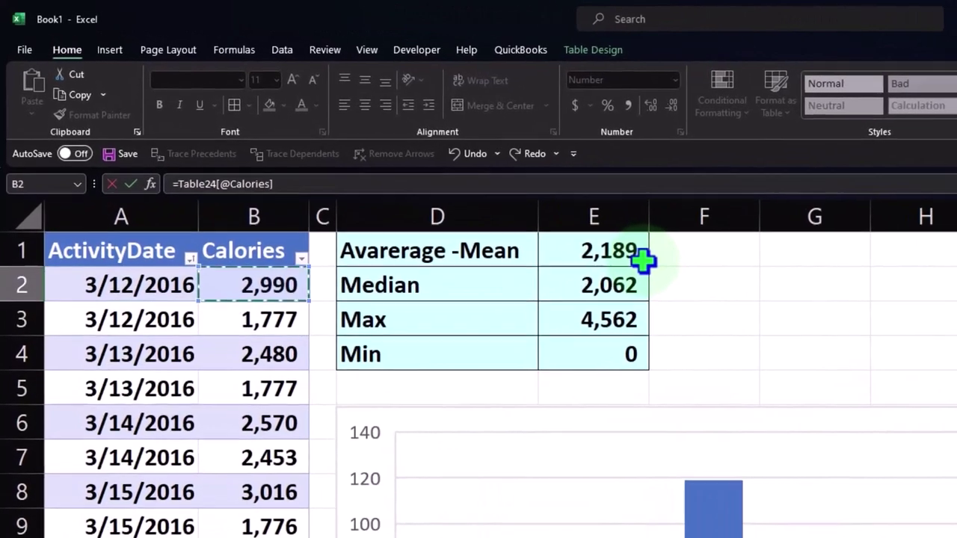
key("Right")
key("Right")
key("Right")
key("Up")
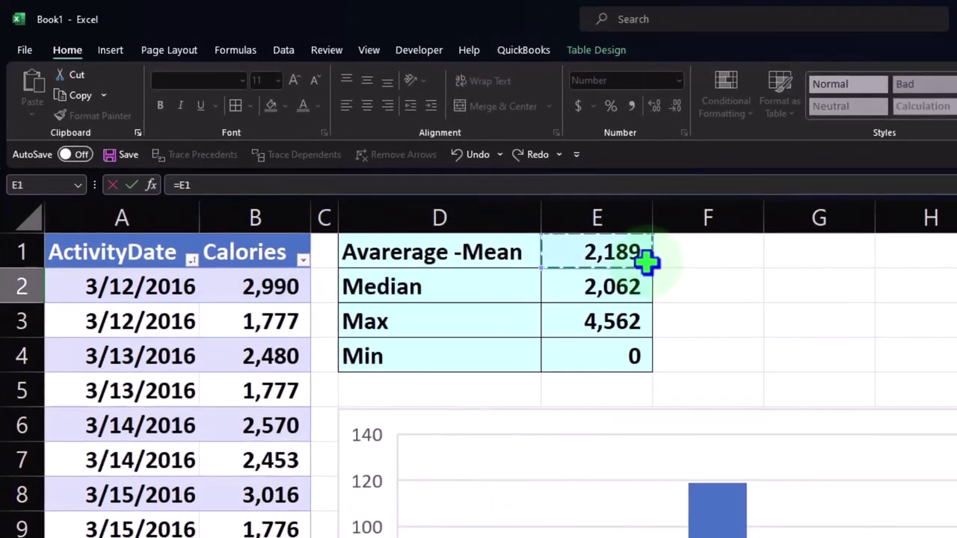
key("Return")
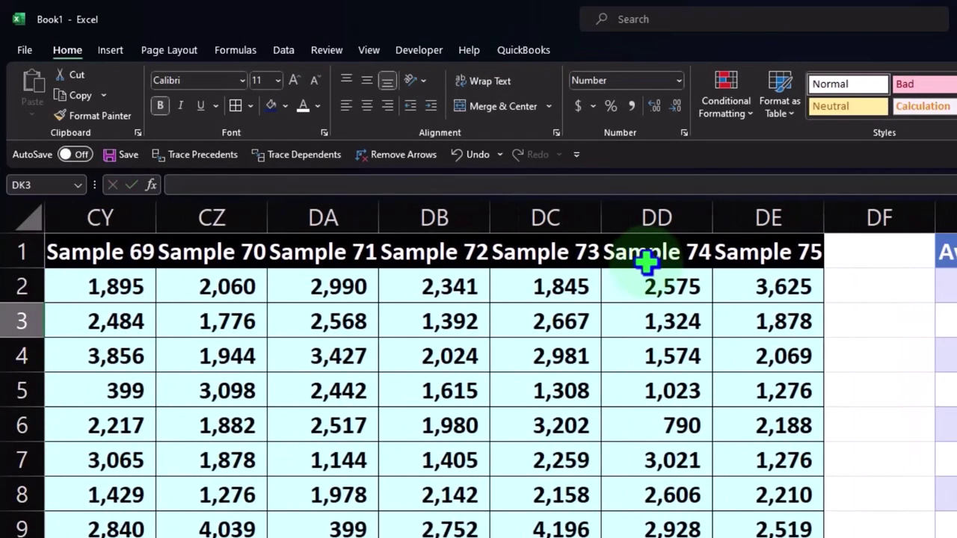
Make the reference in DH2 absolute as =$E$1 so the whole Actual column uses the data set's mean.
key("Right")
key("Right")
key("Left")
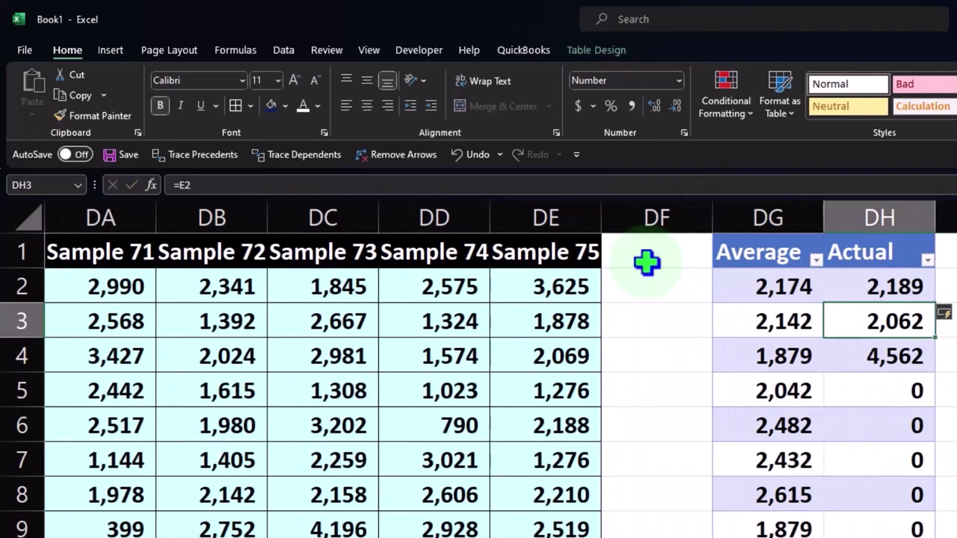
double_click(906, 285)
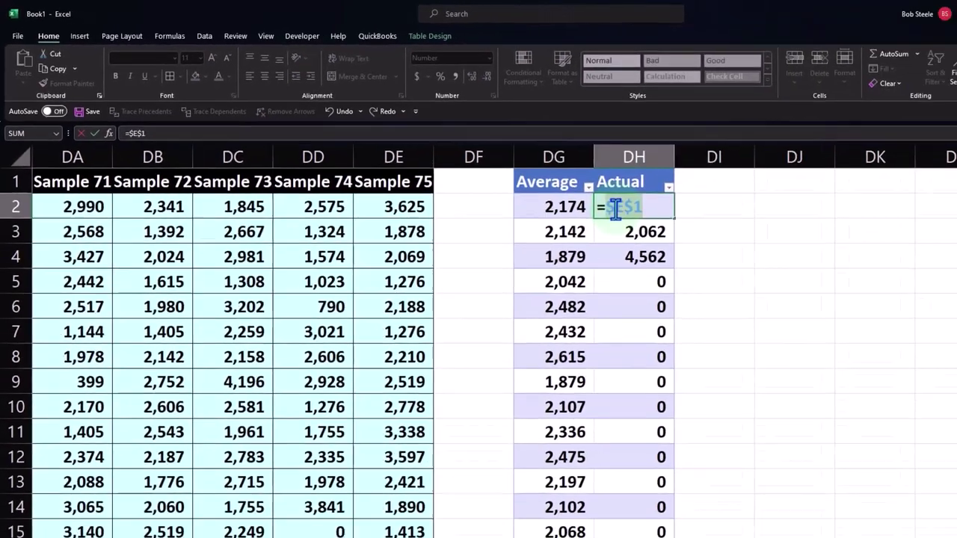
key("F4")
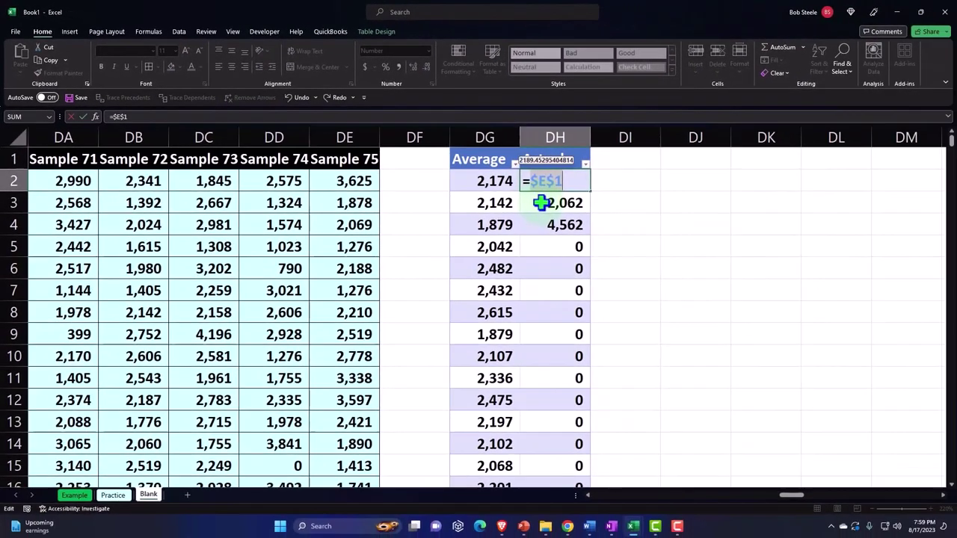
key("Return")
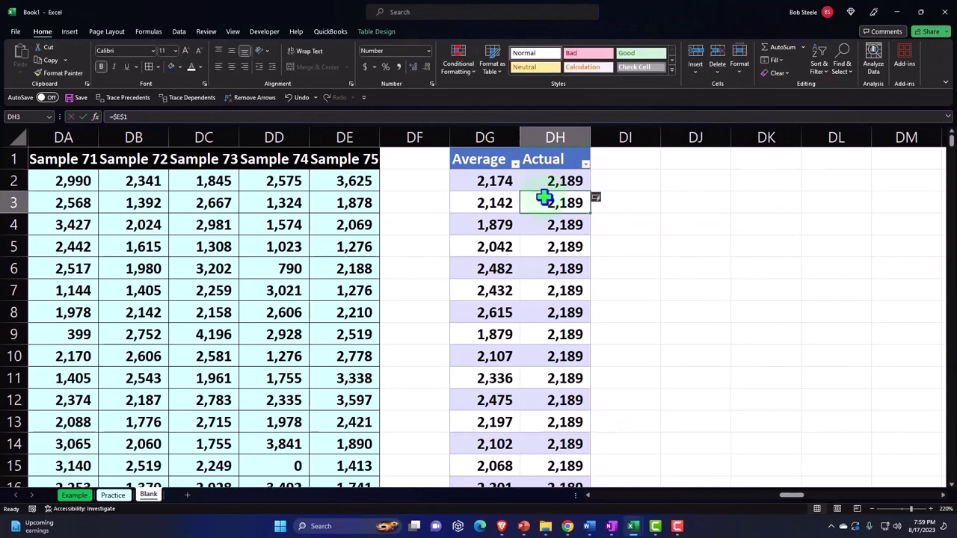
Add a third table column with the header Difference in DI1.
left_click(610, 167)
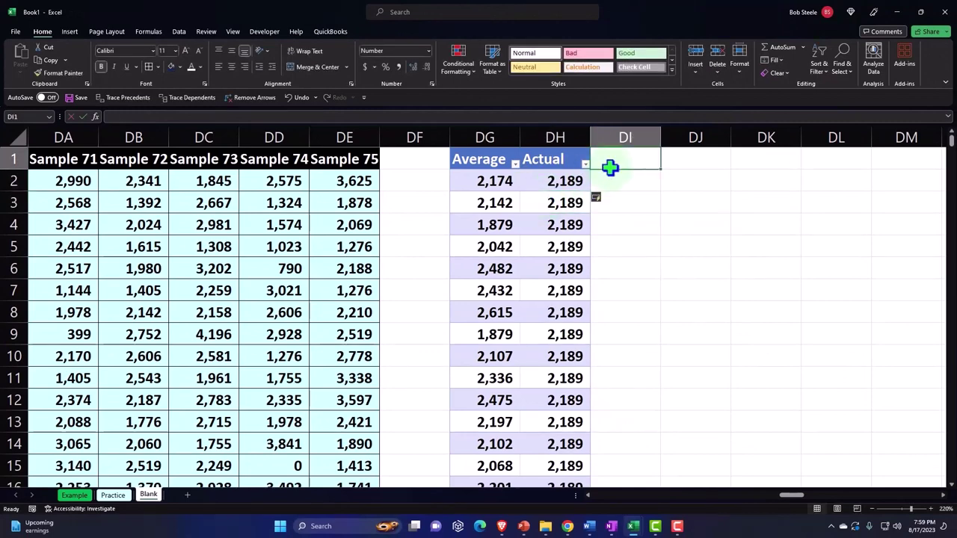
type("Difference")
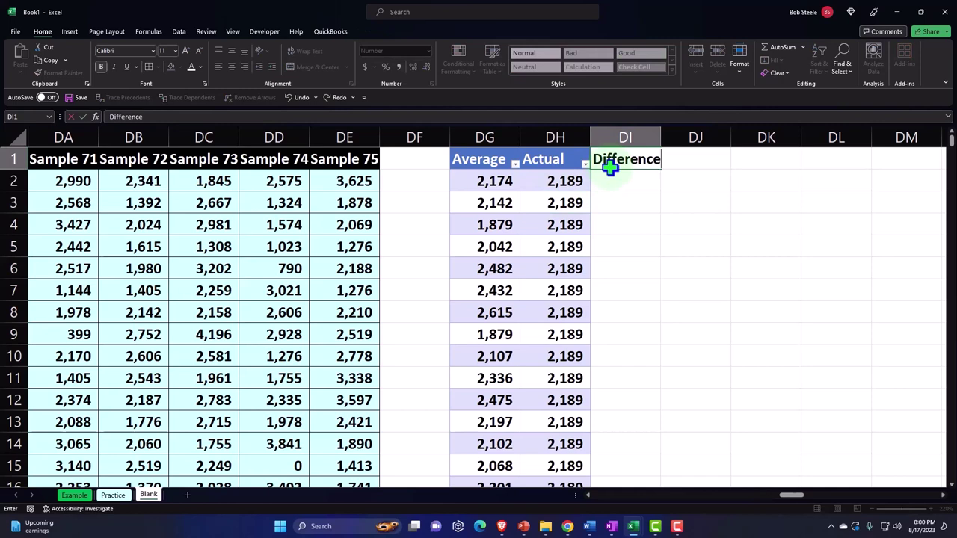
key("Return")
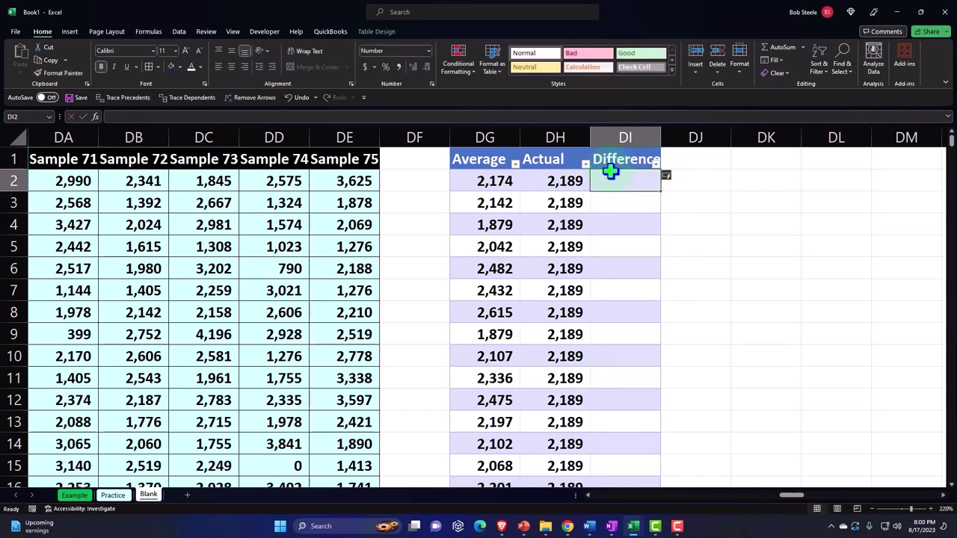
type("=")
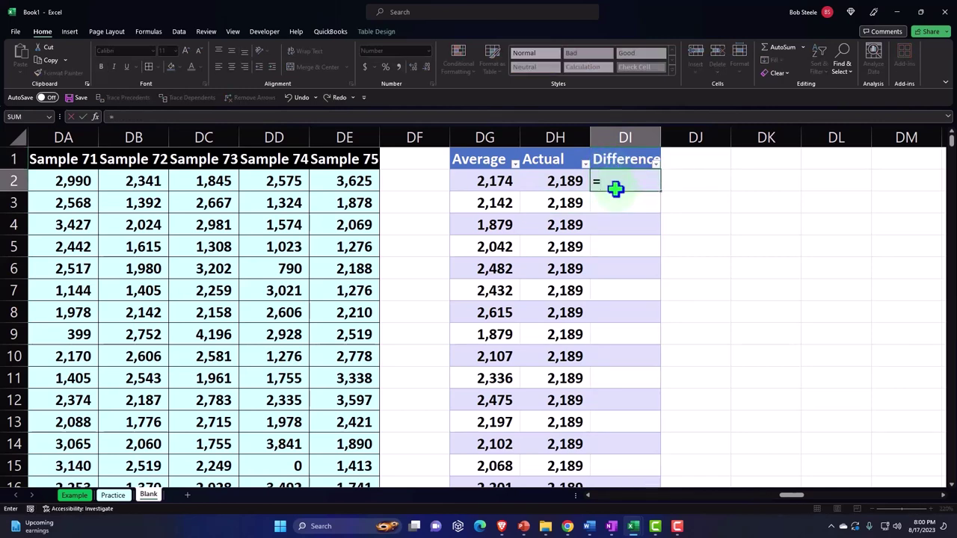
key("Left")
key("Left")
type("-")
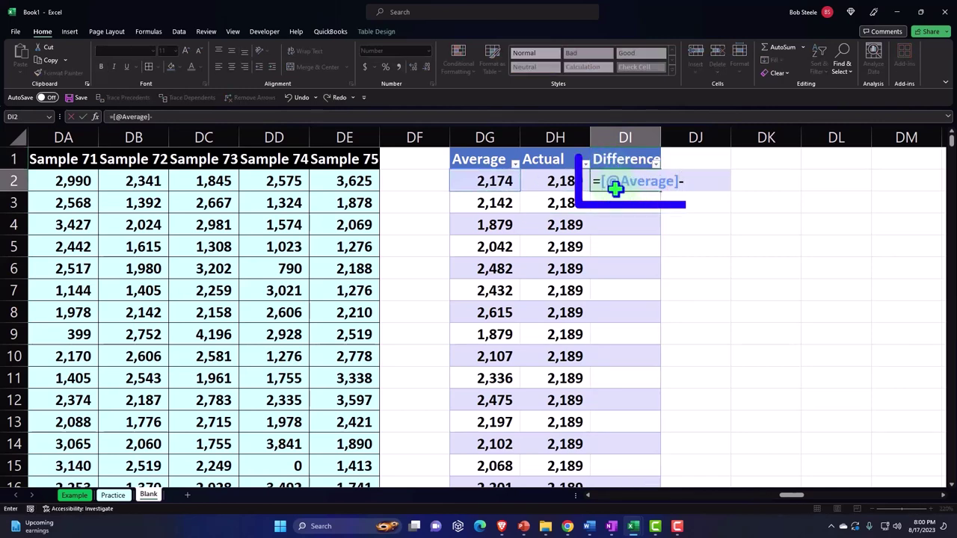
key("Left")
key("Return")
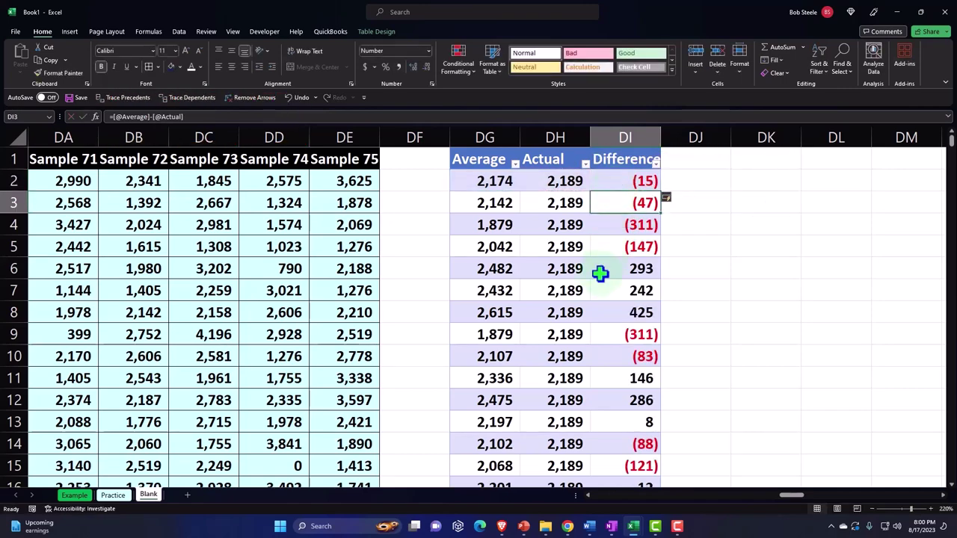
Add a total row to the averages table and make it calculate the Average of the Average column.
scroll(564, 314, "down", 20)
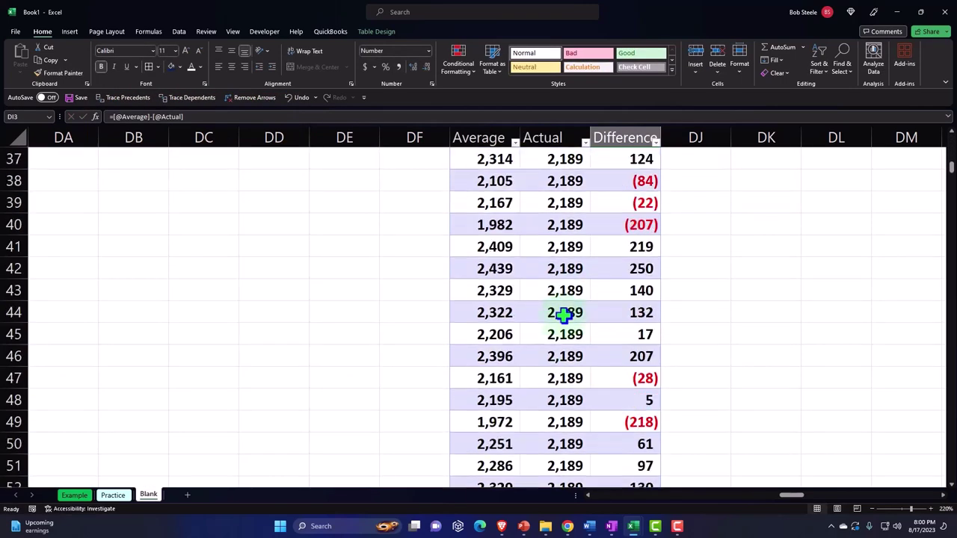
scroll(563, 315, "up", 3)
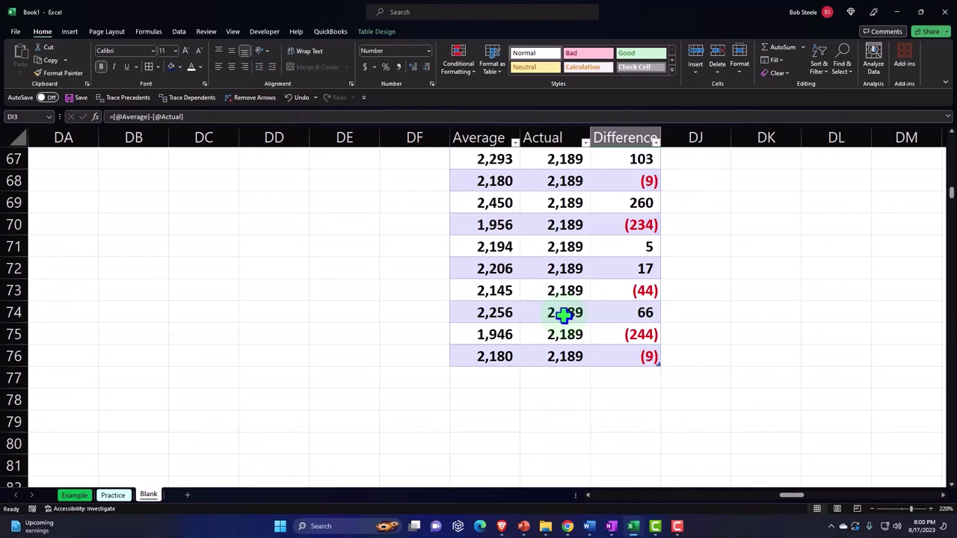
left_click(502, 333)
left_click(496, 359)
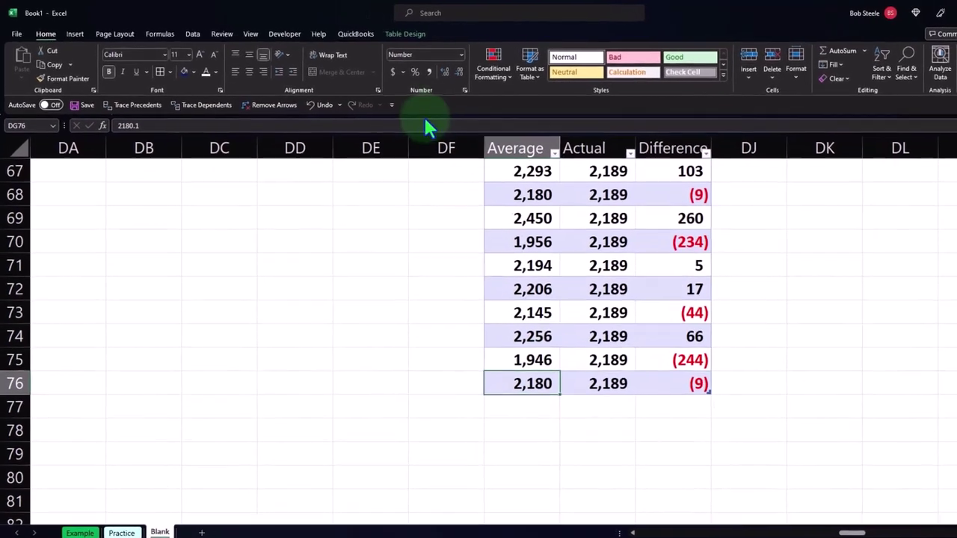
left_click(404, 37)
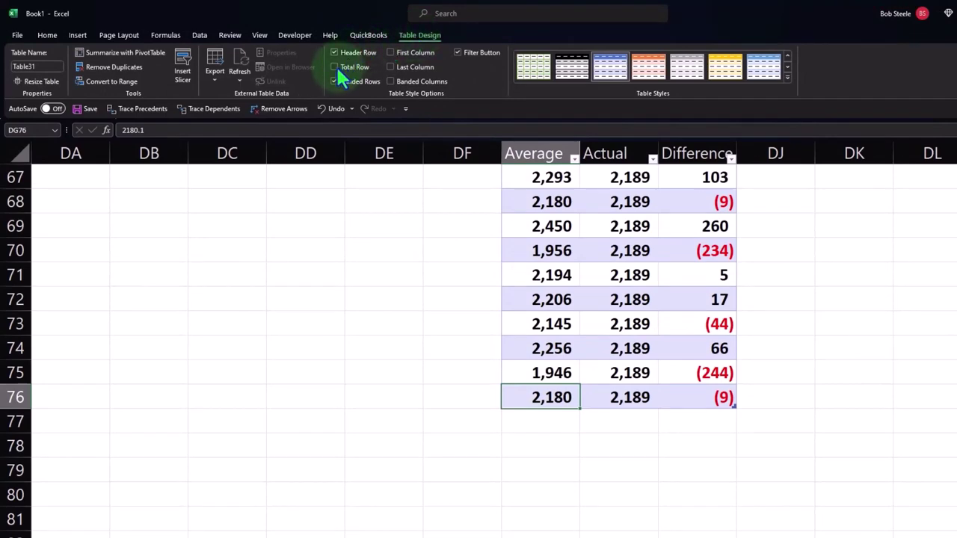
left_click(568, 424)
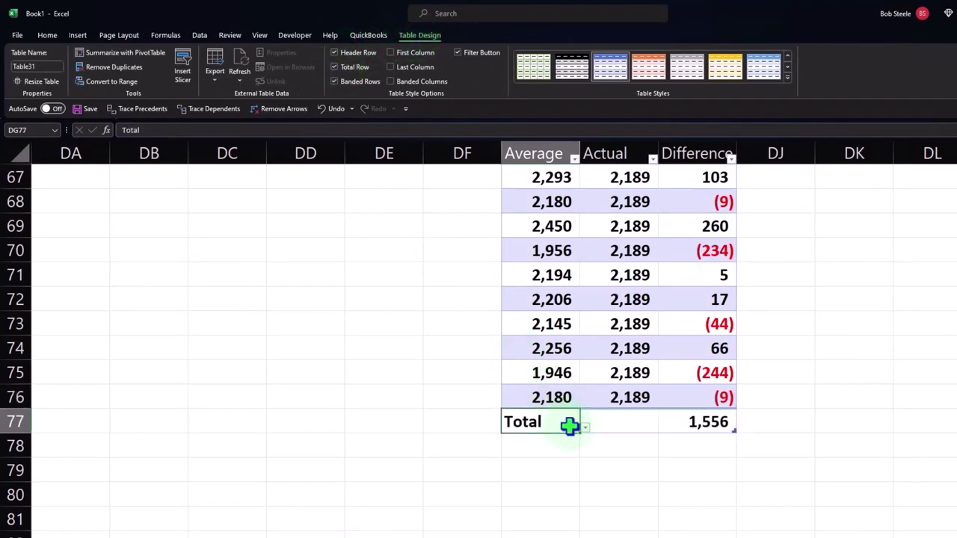
left_click(586, 429)
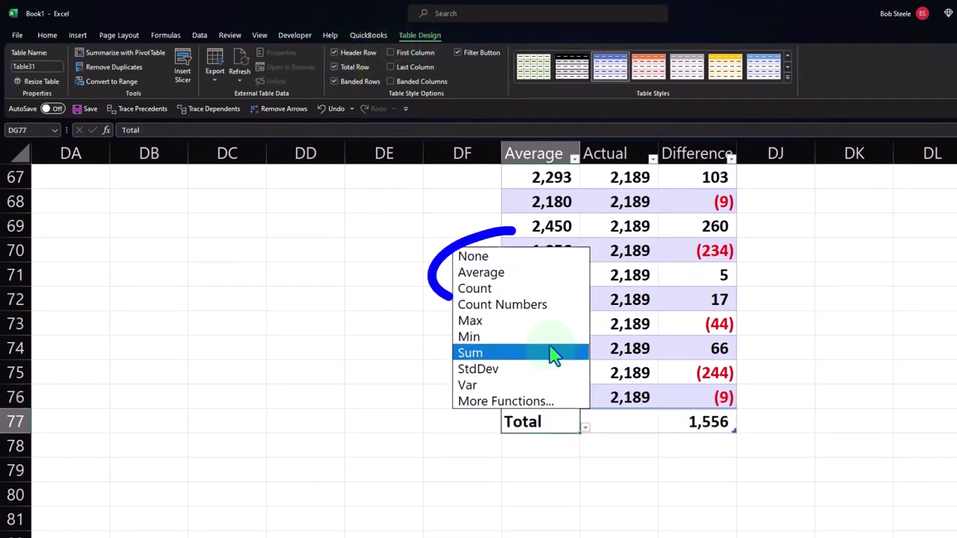
left_click(530, 272)
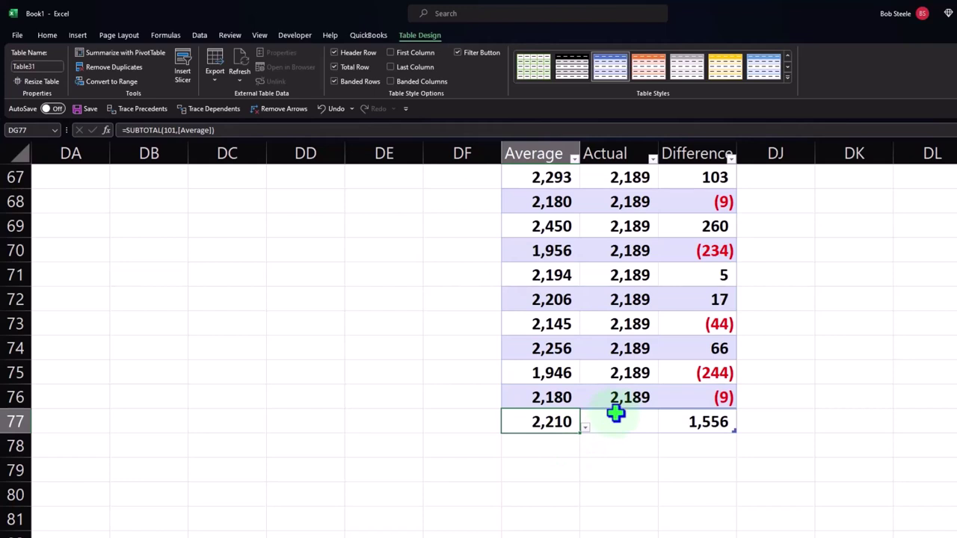
left_click(691, 424)
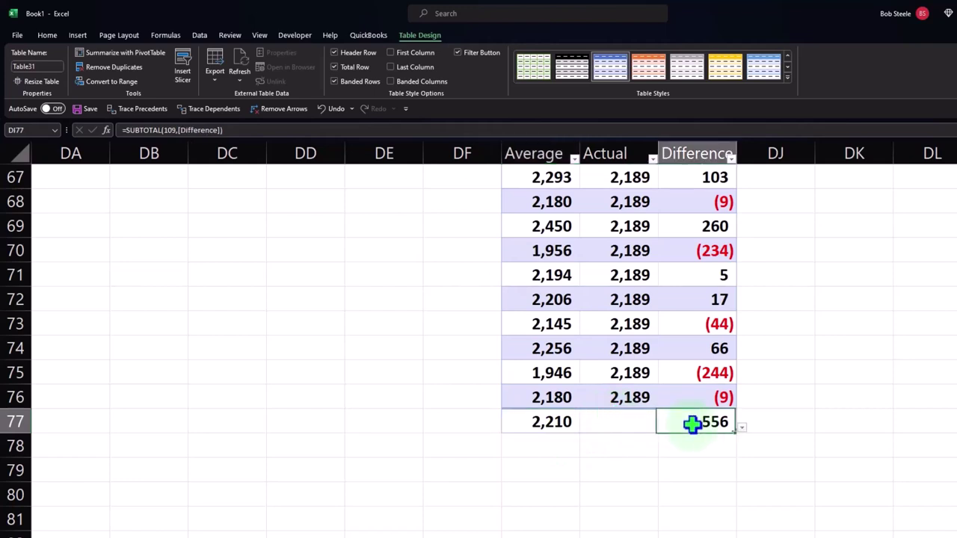
left_click(740, 428)
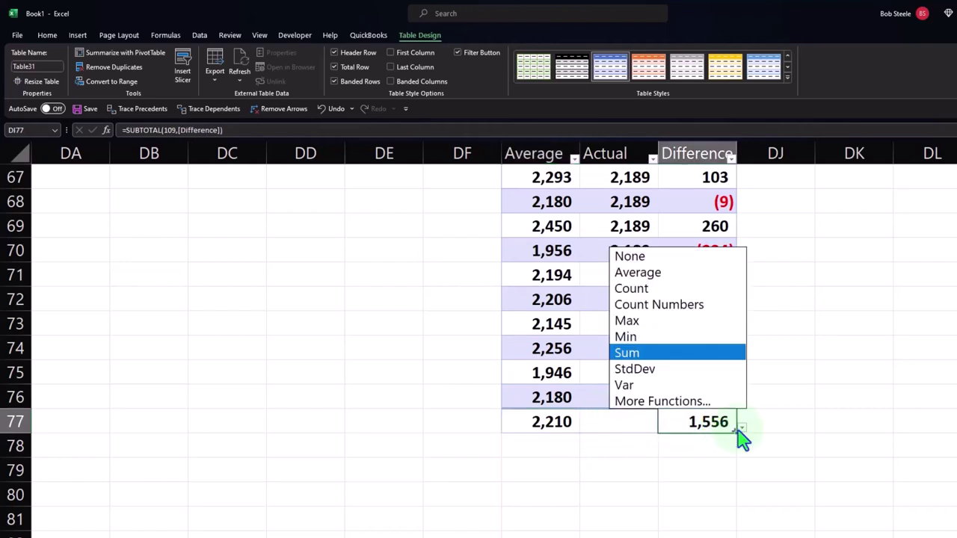
key("Escape")
Narrow the empty column DF between the sample data and the averages table.
scroll(741, 459, "up", 20)
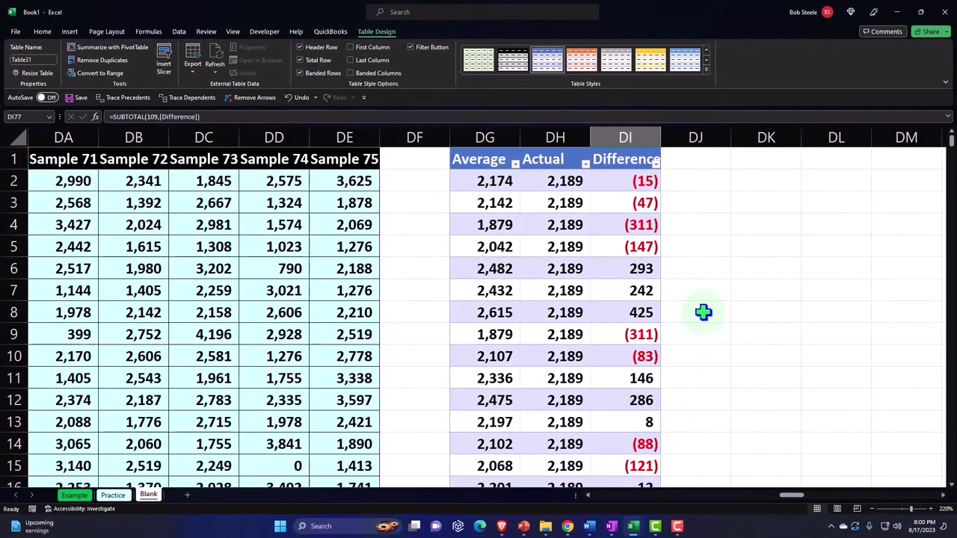
left_click_drag(449, 140, 401, 150)
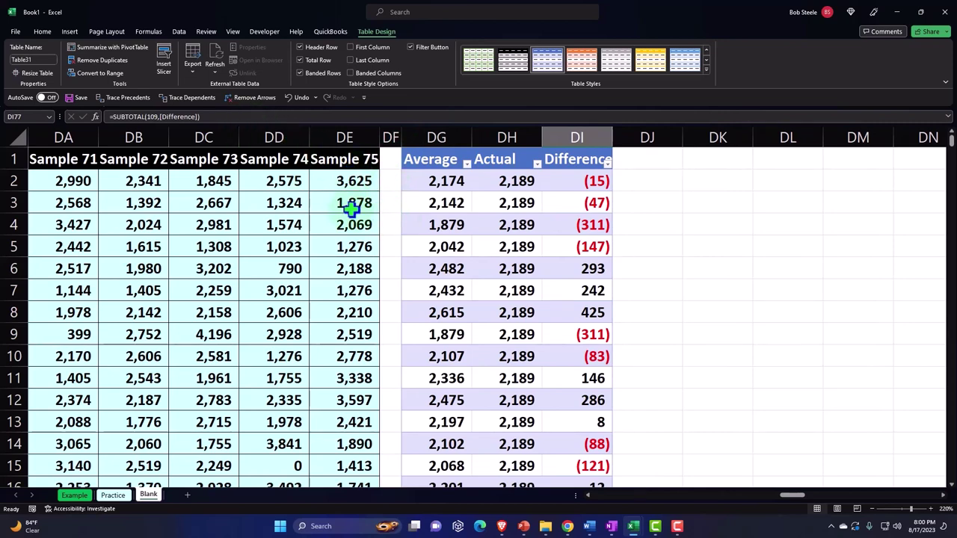
Insert a histogram of the Sample 75 values in DE2:DE21 and place it beside the Difference column.
left_click(336, 181)
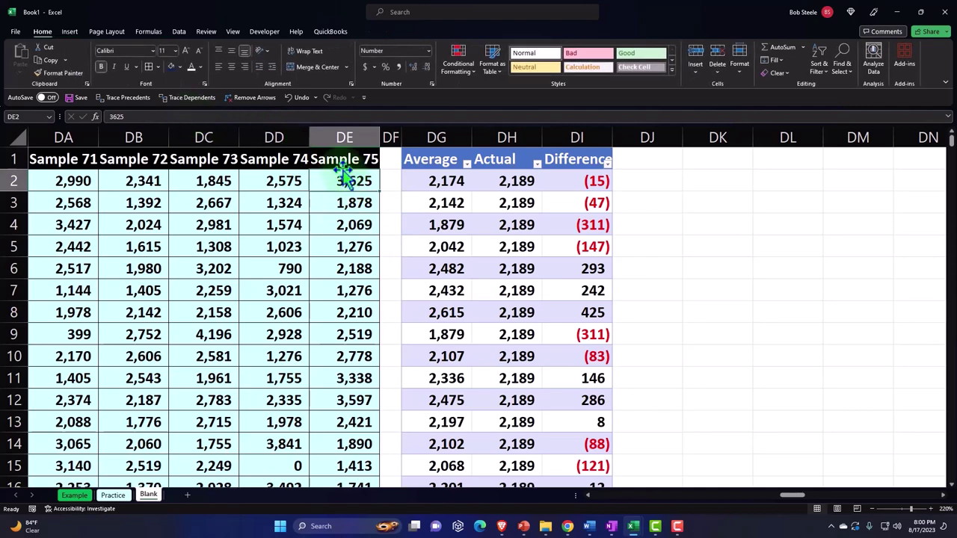
left_click_drag(342, 178, 356, 421)
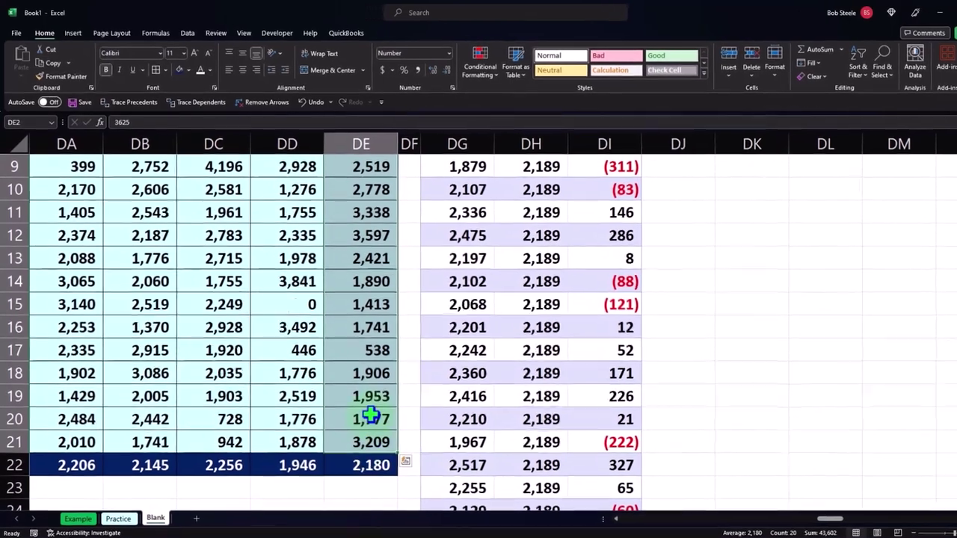
scroll(371, 416, "up", 3)
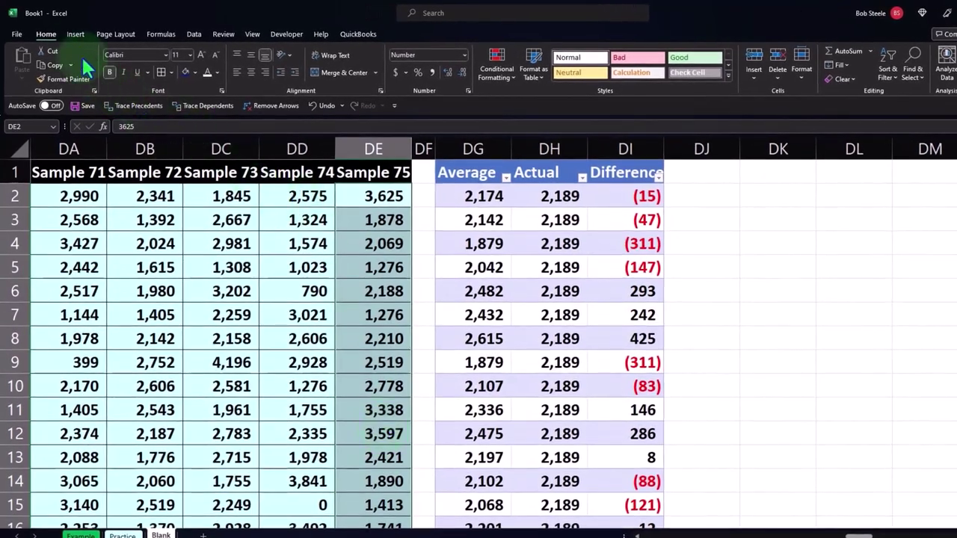
left_click(72, 34)
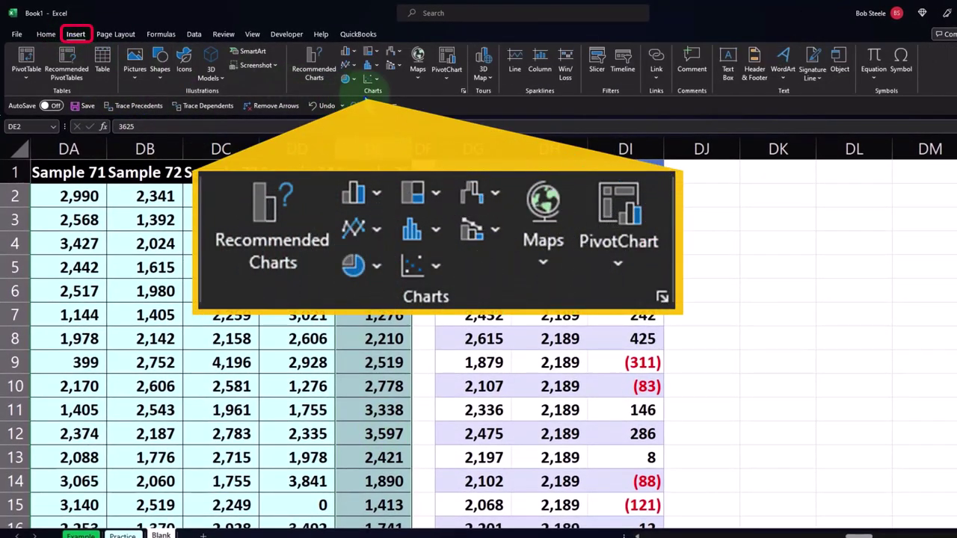
left_click(367, 66)
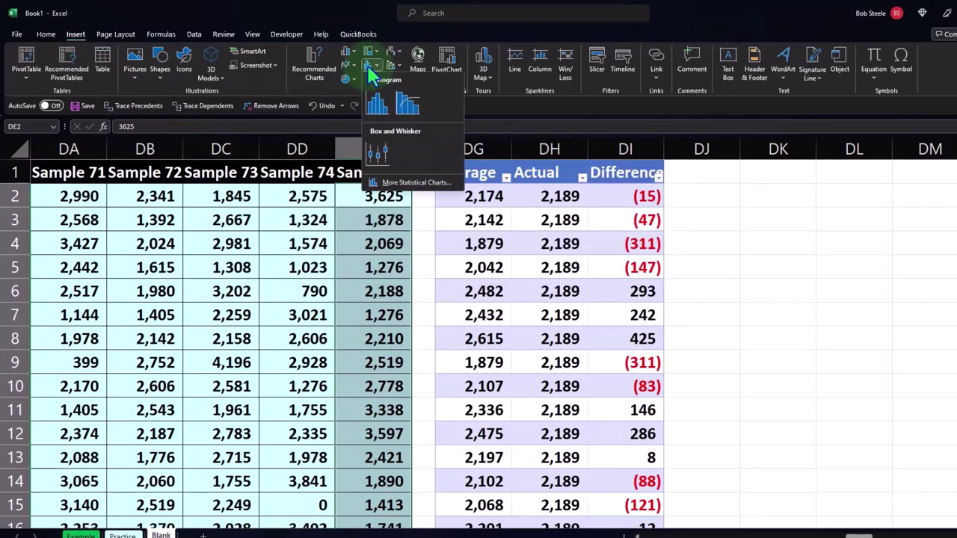
left_click(379, 112)
left_click_drag(316, 173, 720, 197)
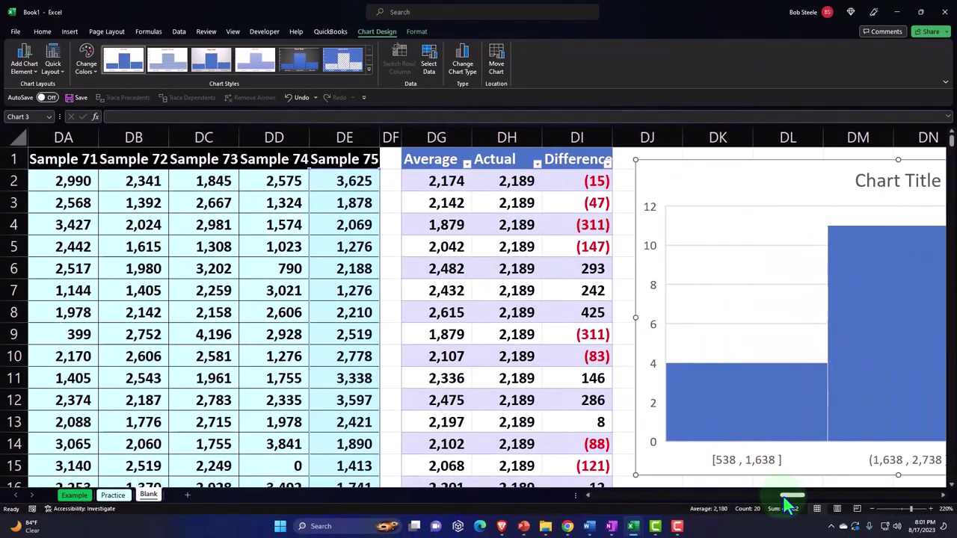
Title the Sample 75 histogram 75 and set its horizontal axis to 5 bins.
left_click_drag(787, 501, 798, 502)
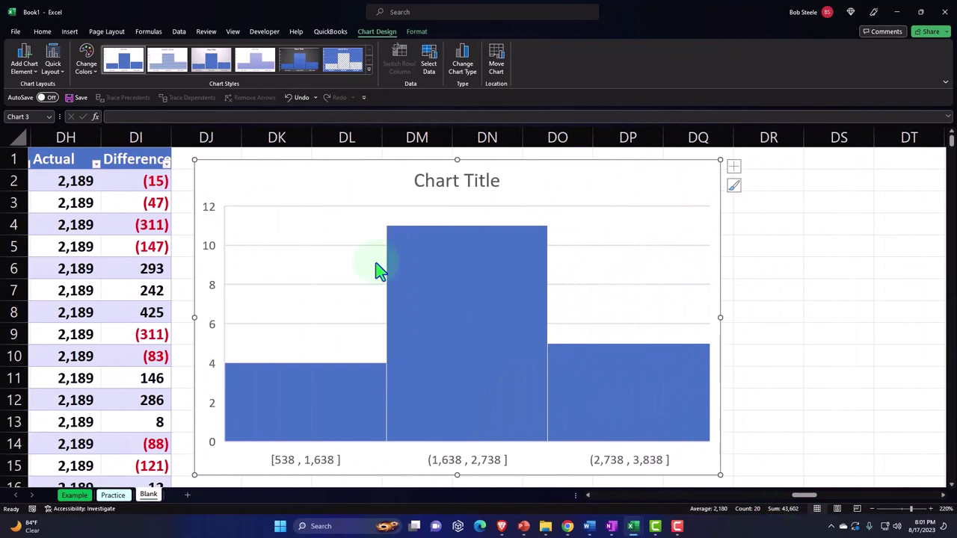
left_click(297, 179)
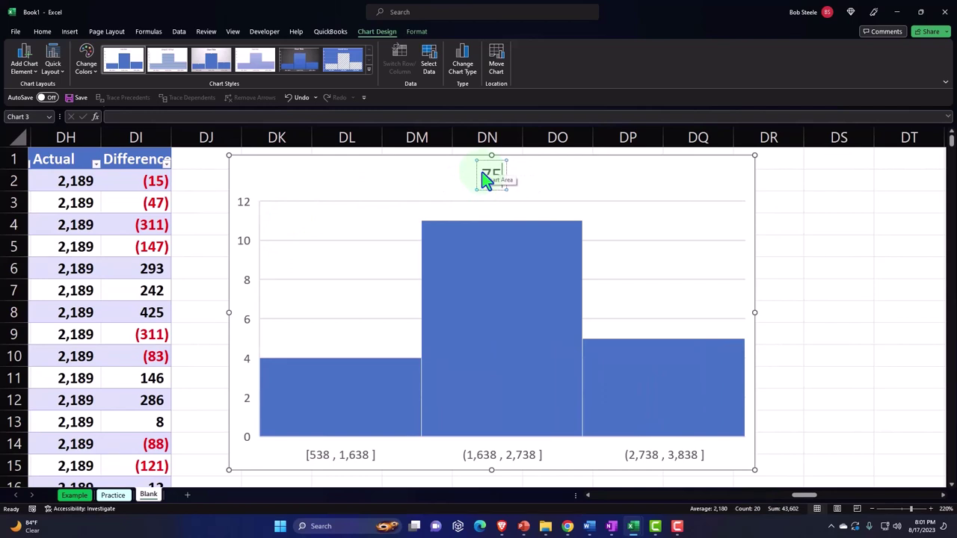
double_click(661, 457)
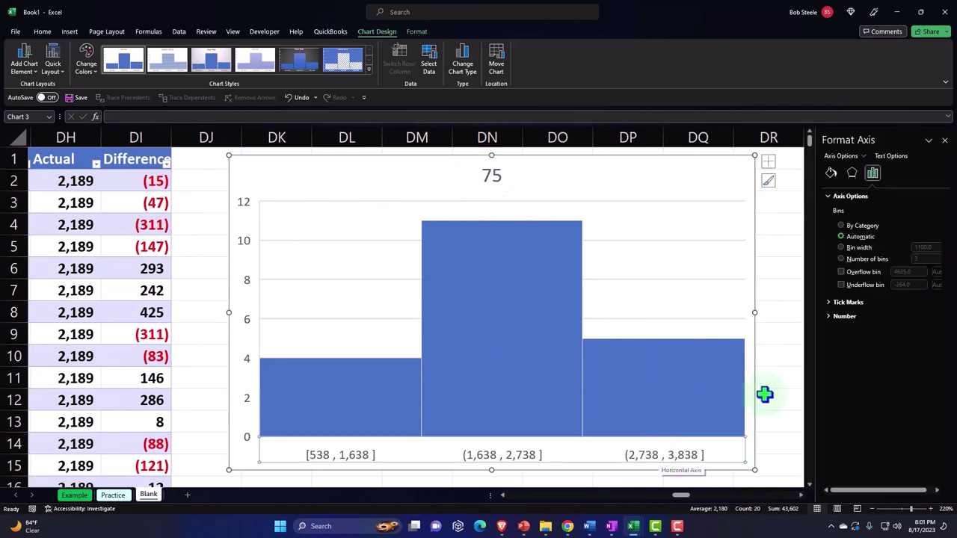
left_click(840, 259)
left_click(905, 257)
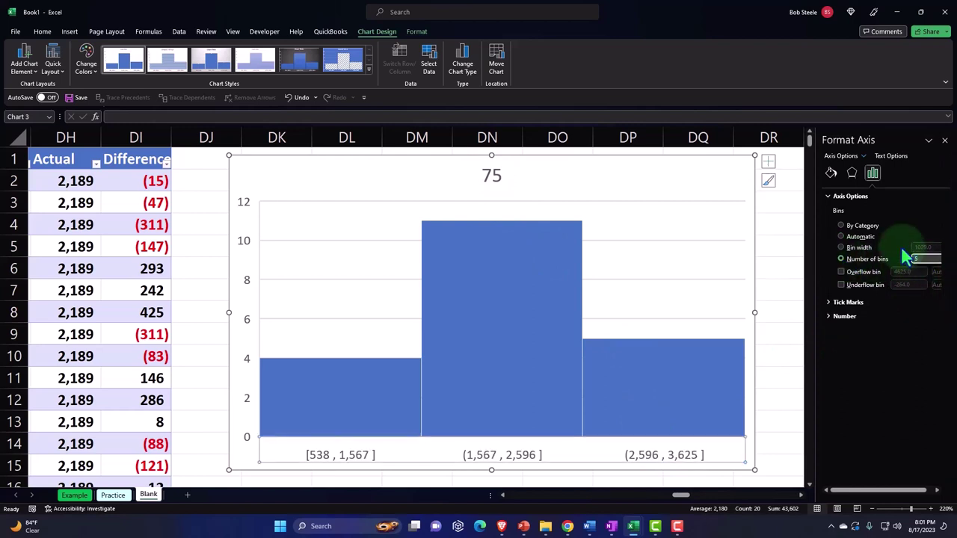
type("5")
key("Return")
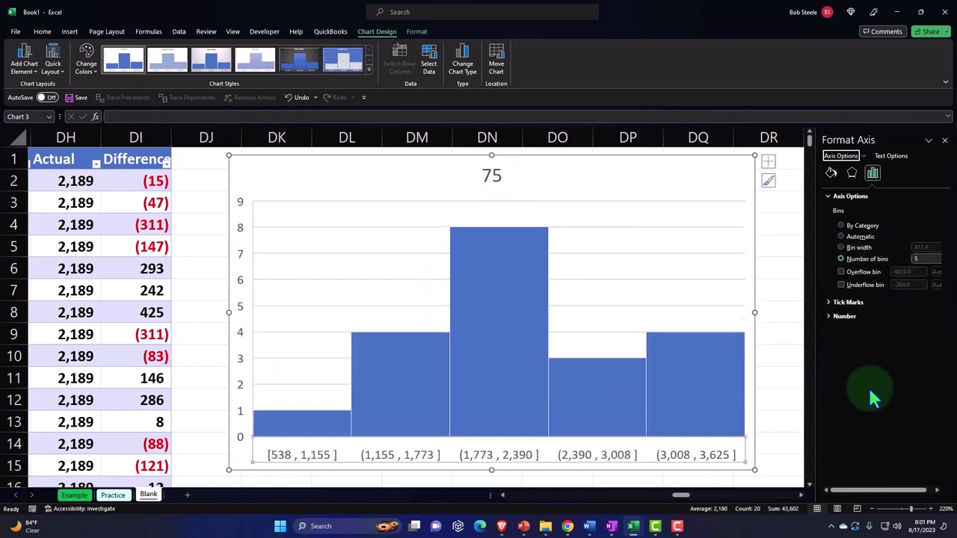
left_click(945, 141)
Insert a histogram of the Sample 74 values in DD2:DD21.
left_click_drag(809, 497, 791, 497)
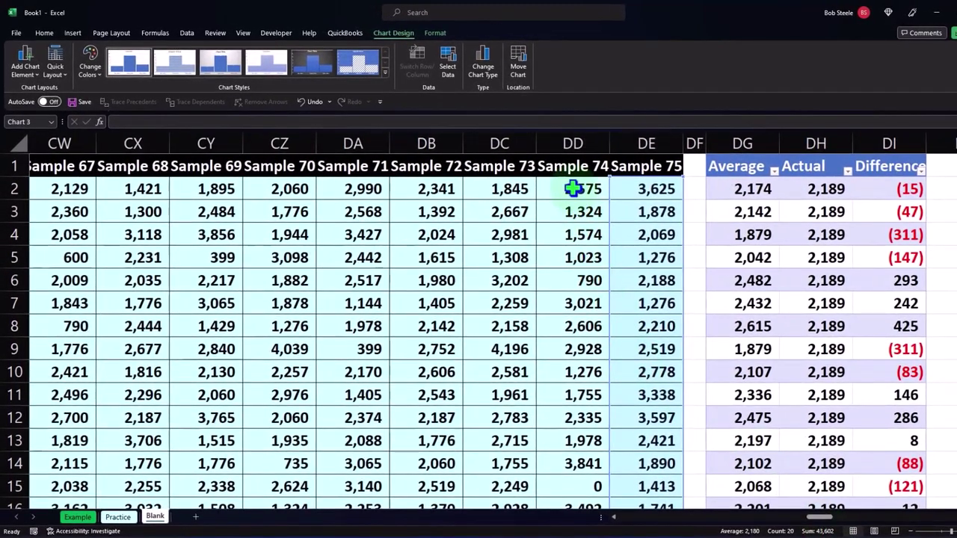
left_click_drag(572, 189, 588, 444)
scroll(586, 455, "up", 3)
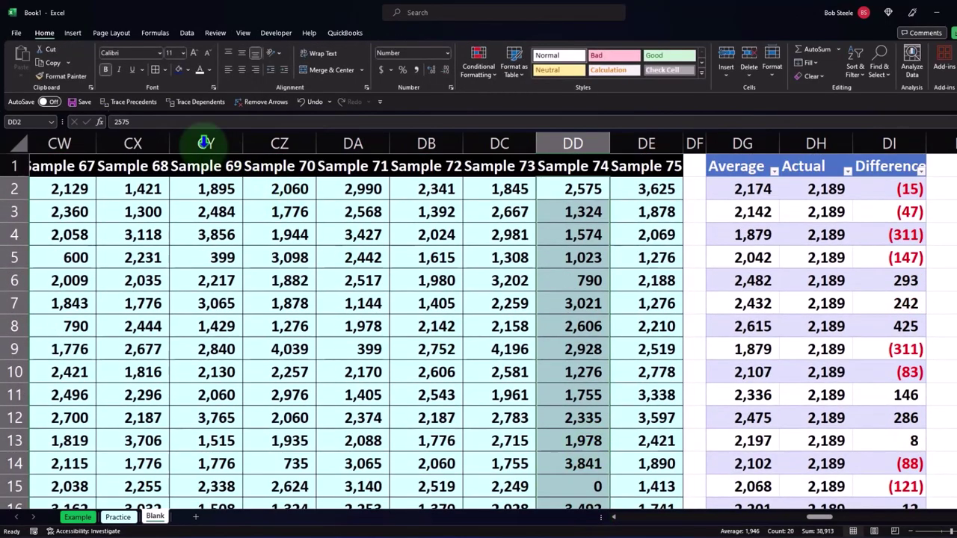
left_click(73, 32)
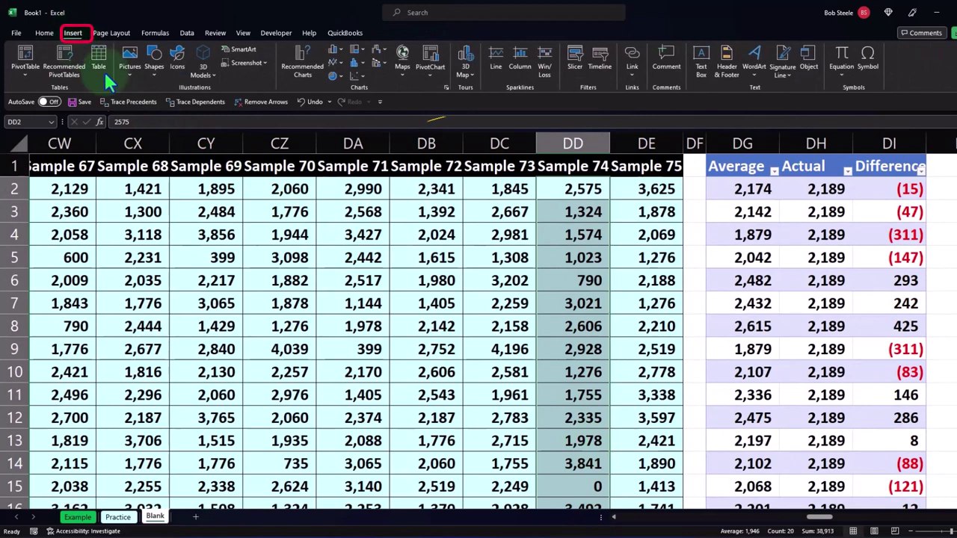
left_click(358, 62)
left_click(365, 97)
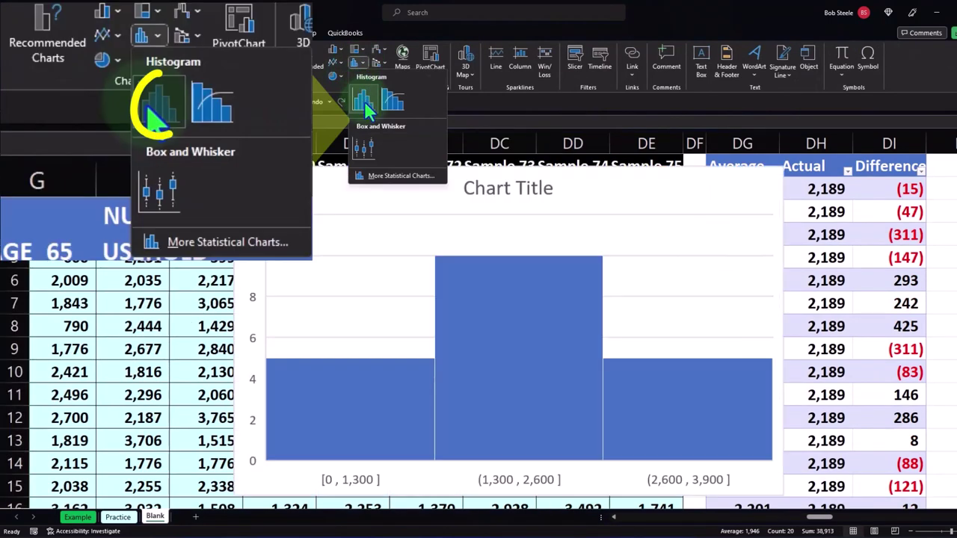
Move the Sample 74 histogram directly beneath the chart titled 75, starting near row 16.
left_click_drag(405, 200, 700, 299)
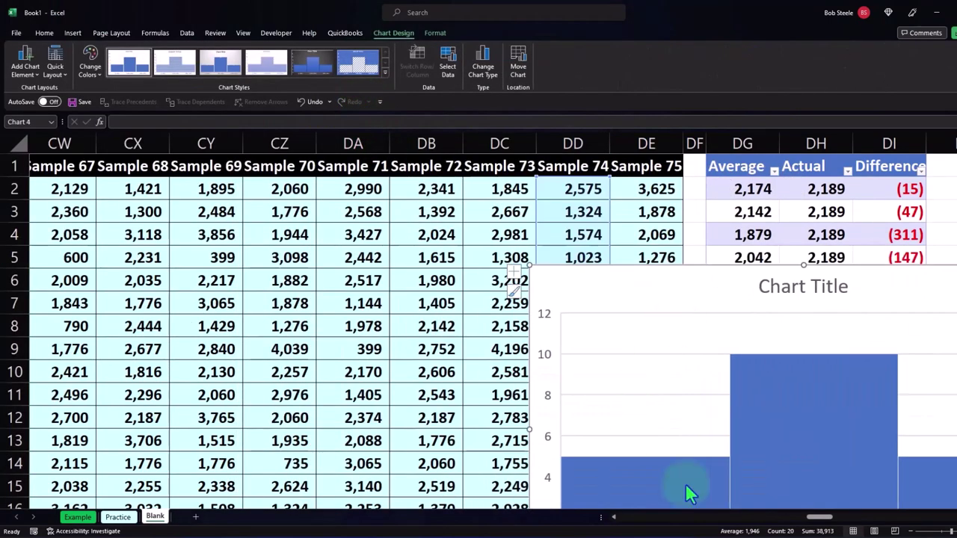
mouse_move(818, 523)
left_mouse_down()
mouse_move(854, 521)
mouse_move(837, 521)
left_mouse_up()
left_click_drag(399, 326, 798, 334)
scroll(385, 273, "down", 1)
left_click_drag(384, 274, 402, 410)
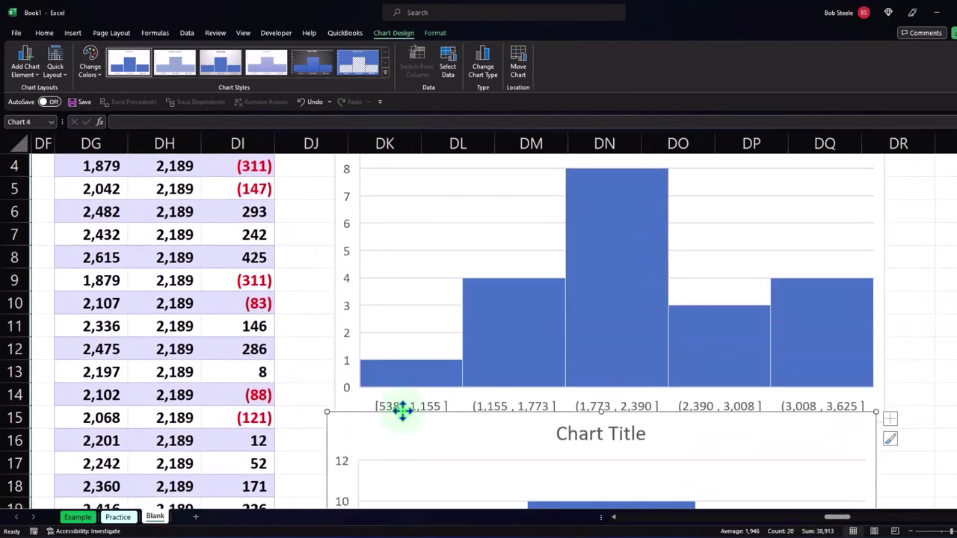
scroll(441, 348, "down", 2)
left_click_drag(411, 325, 417, 355)
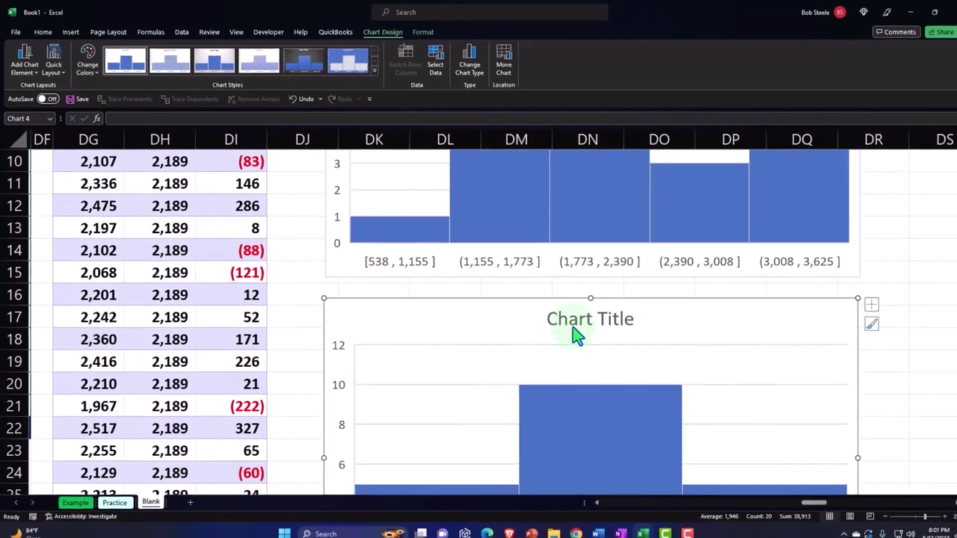
Title the Sample 74 histogram 74 and set its horizontal axis to 5 bins.
left_click(573, 327)
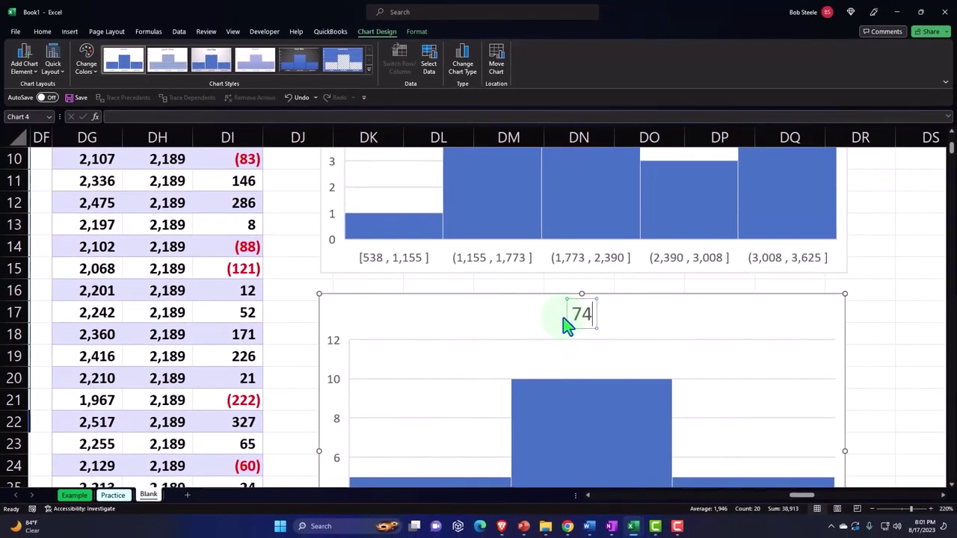
scroll(707, 343, "down", 2)
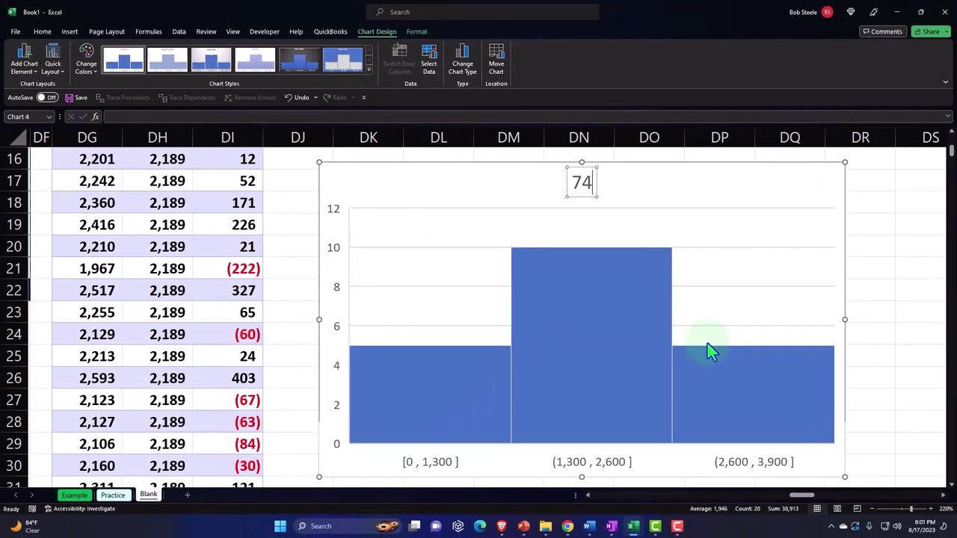
left_click(662, 334)
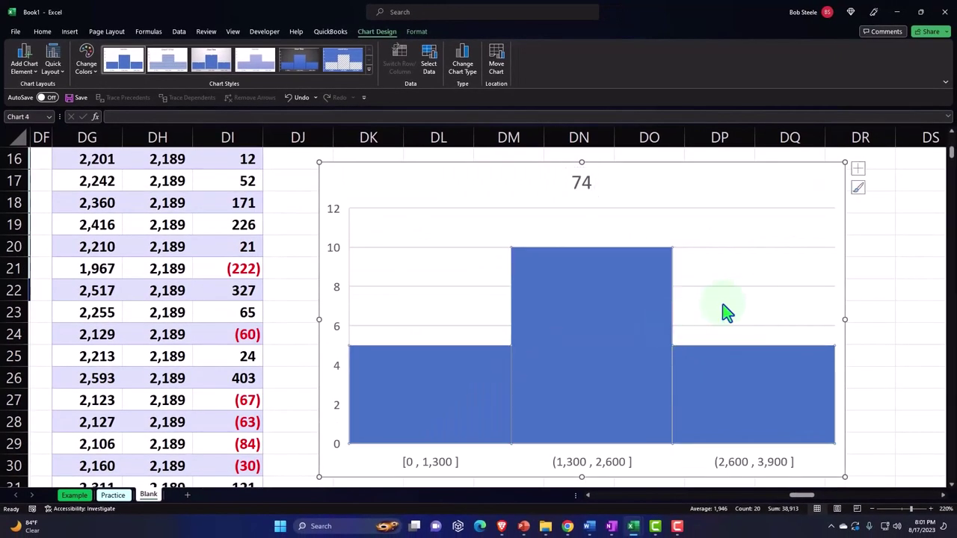
double_click(625, 468)
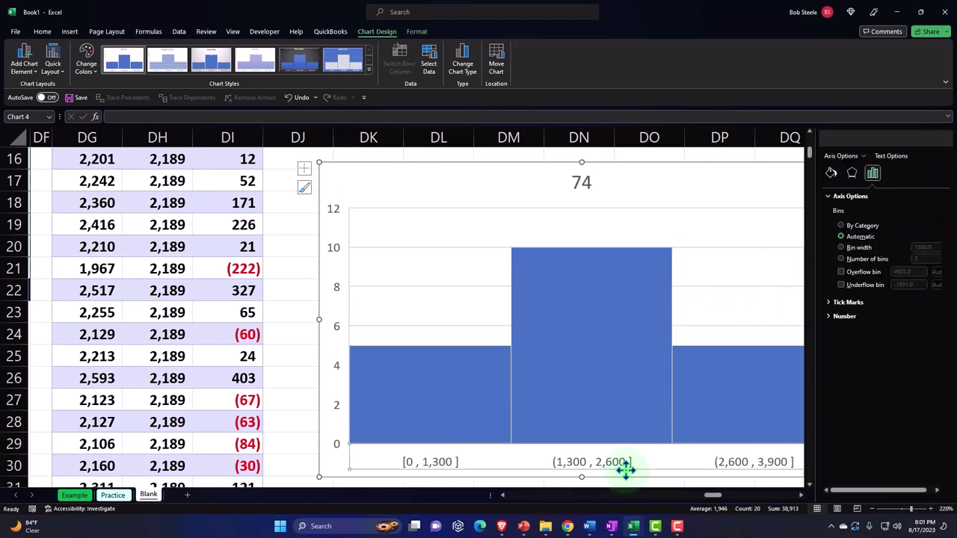
left_click(840, 259)
double_click(925, 259)
type("5")
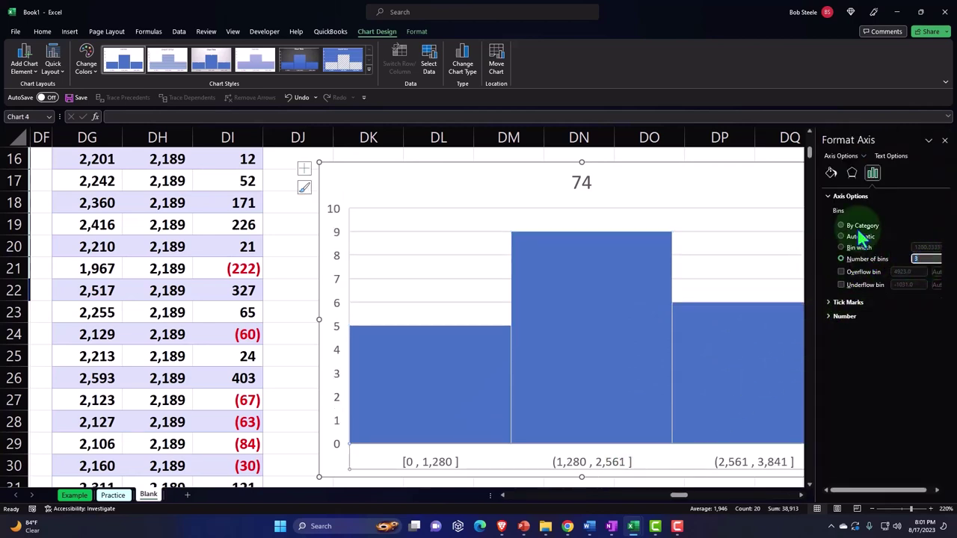
key("Return")
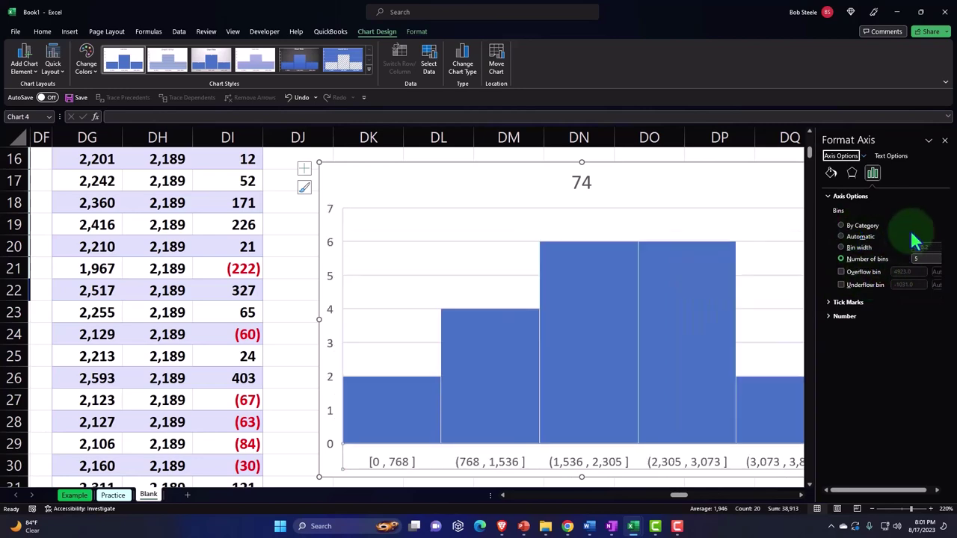
Insert a histogram of the Sample 73 values in DC2:DC21.
left_click(944, 139)
scroll(874, 356, "up", 4)
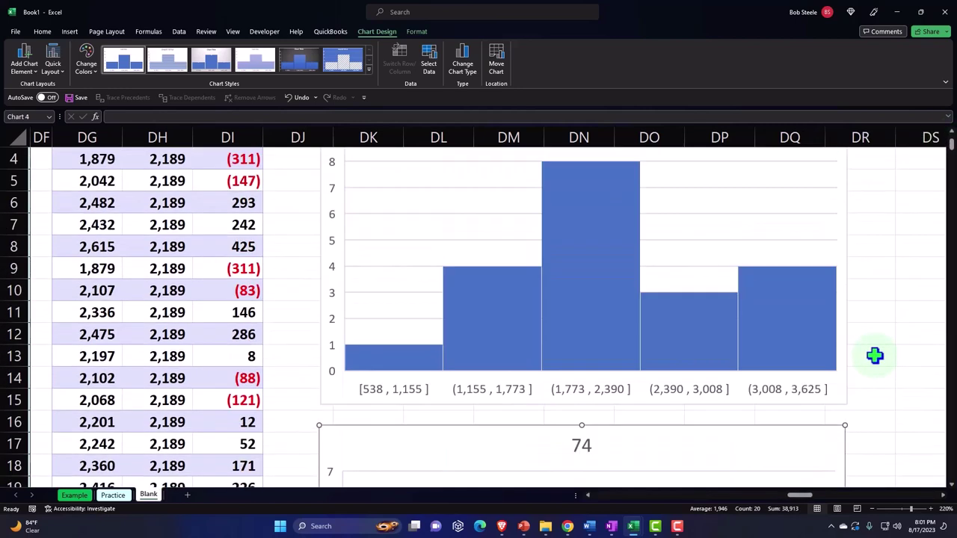
scroll(874, 356, "up", 1)
scroll(874, 356, "down", 4)
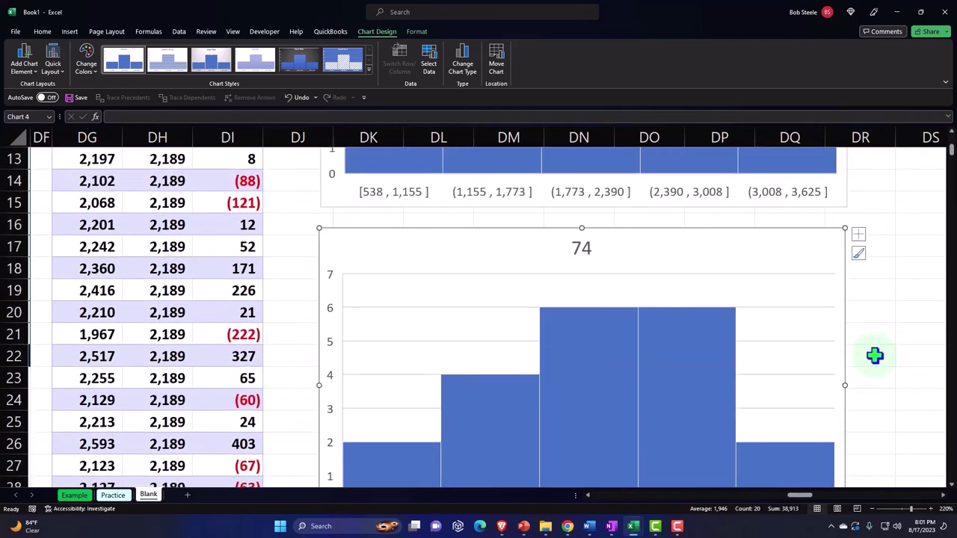
scroll(867, 403, "up", 4)
left_click_drag(796, 494, 782, 495)
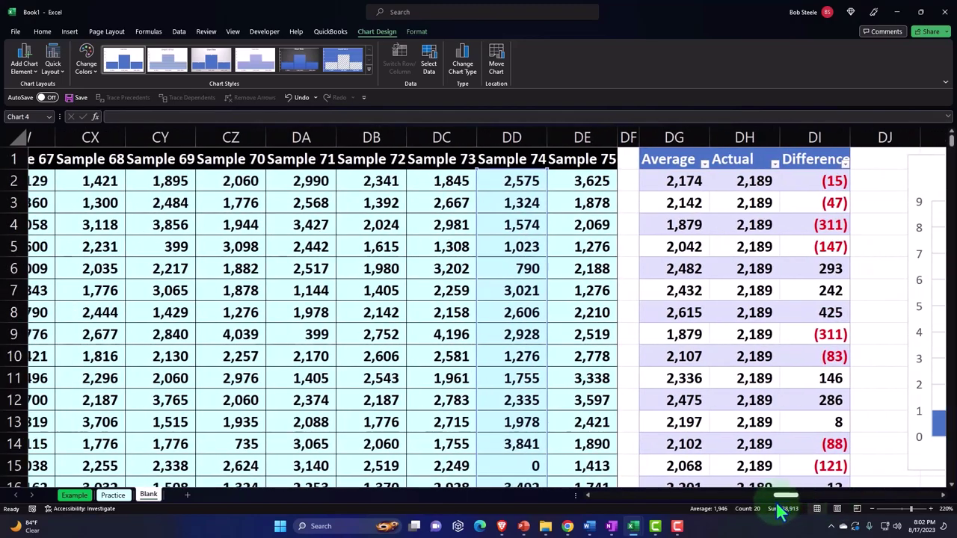
left_click_drag(437, 184, 477, 456)
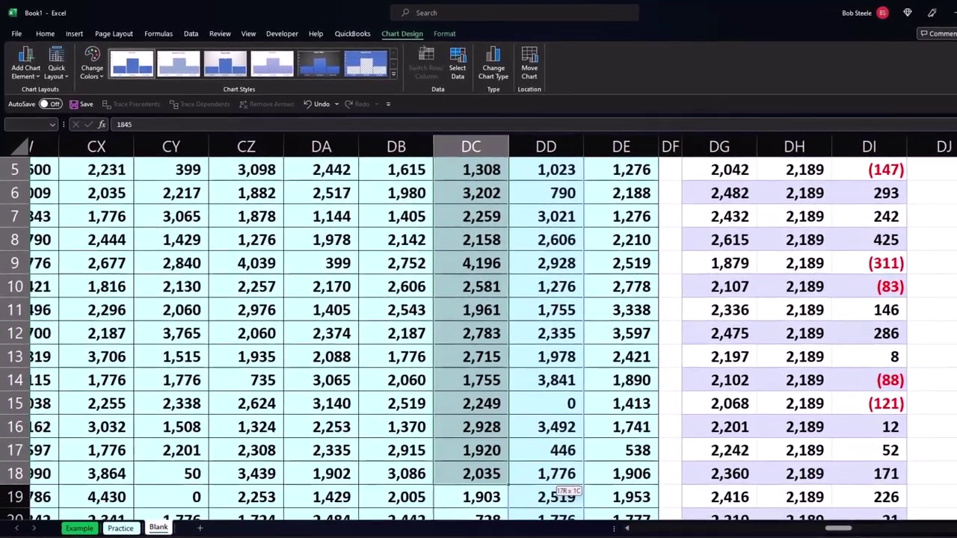
left_click_drag(508, 485, 486, 461)
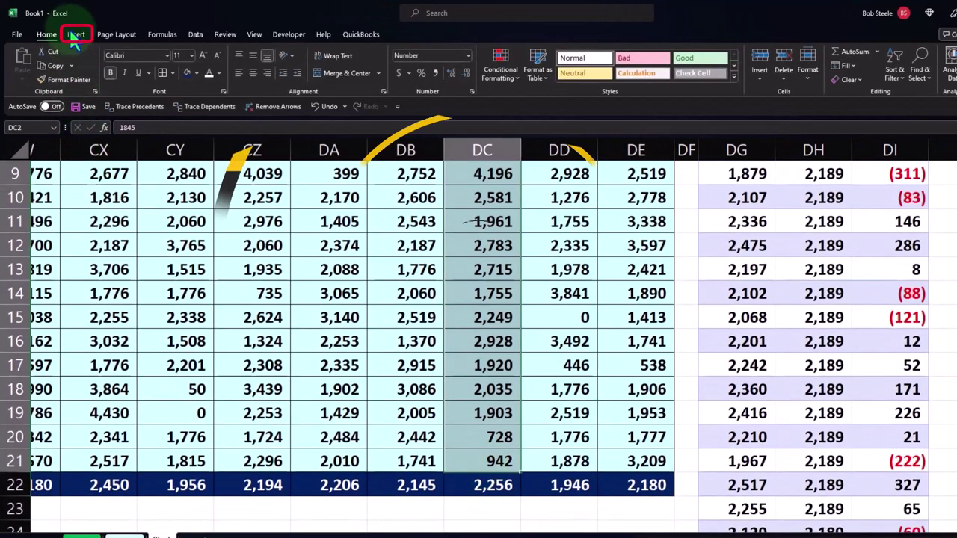
left_click(76, 34)
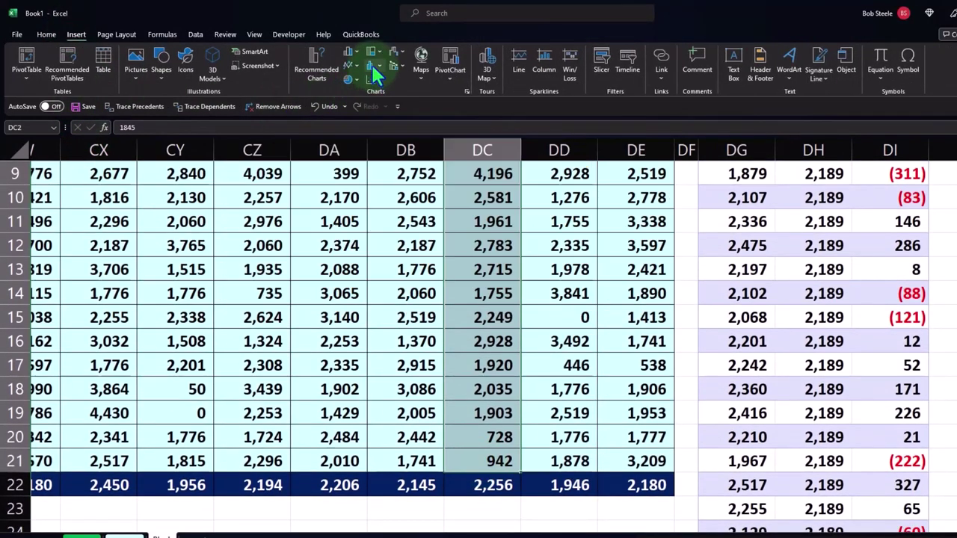
left_click(371, 64)
left_click(382, 112)
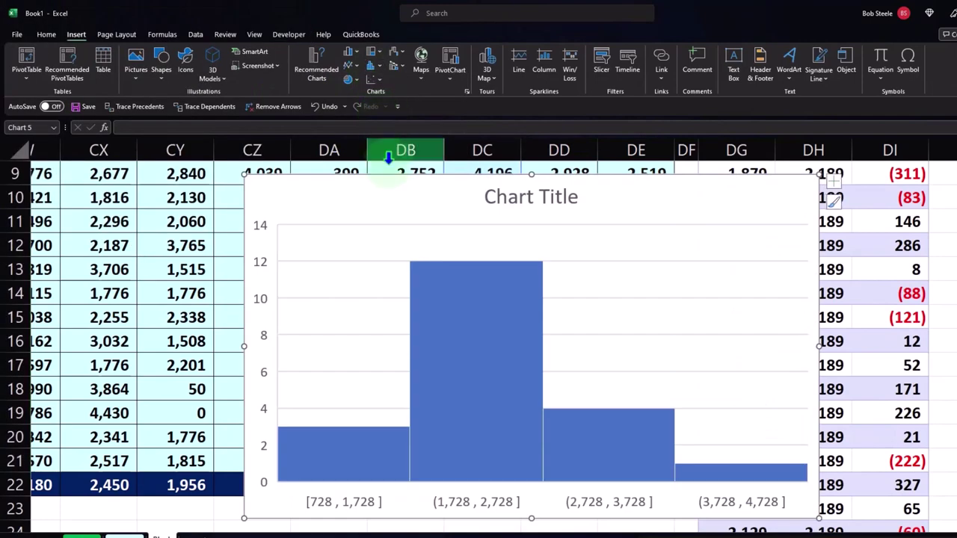
Move the Sample 73 histogram directly beneath the chart titled 74, starting near row 32.
left_click_drag(434, 245, 777, 342)
scroll(193, 329, "right", 8)
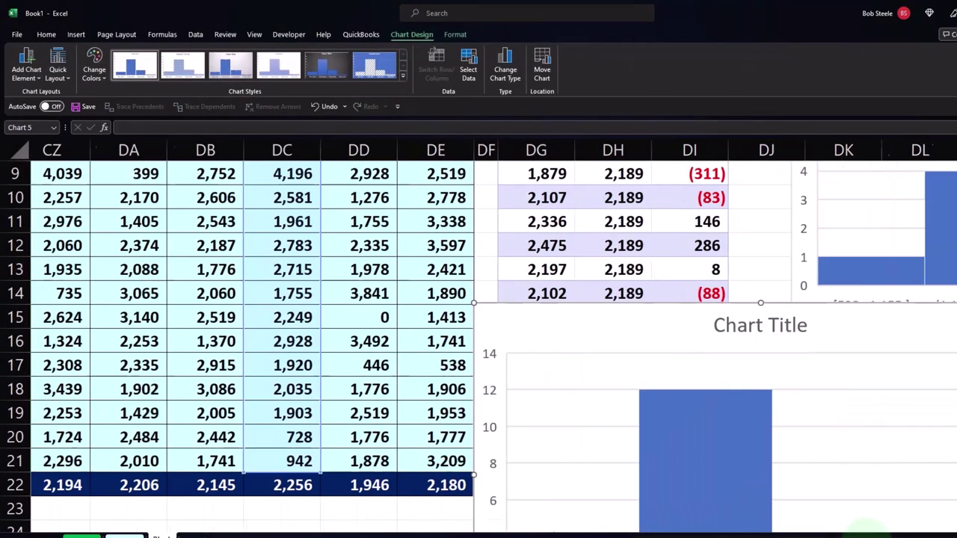
left_click_drag(193, 329, 449, 449)
scroll(474, 277, "down", 1)
scroll(486, 382, "down", 2)
scroll(482, 301, "down", 1)
left_click_drag(434, 370, 393, 444)
scroll(542, 412, "up", 2)
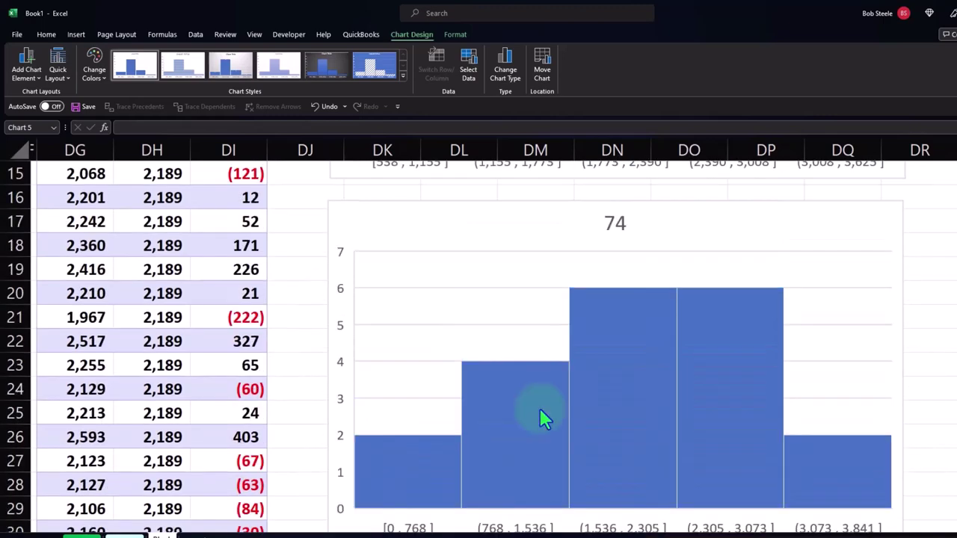
Title the Sample 73 histogram 73.
scroll(543, 416, "down", 3)
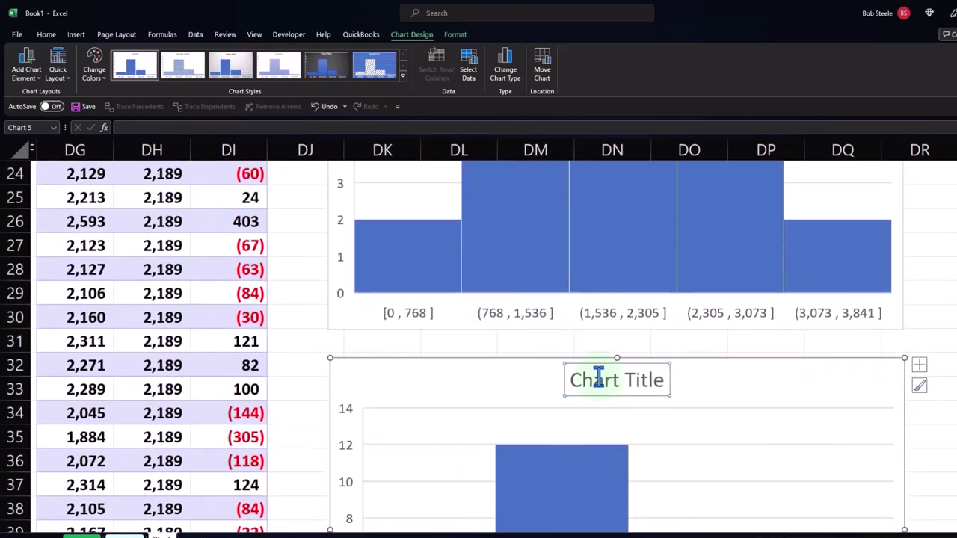
triple_click(598, 377)
type("73")
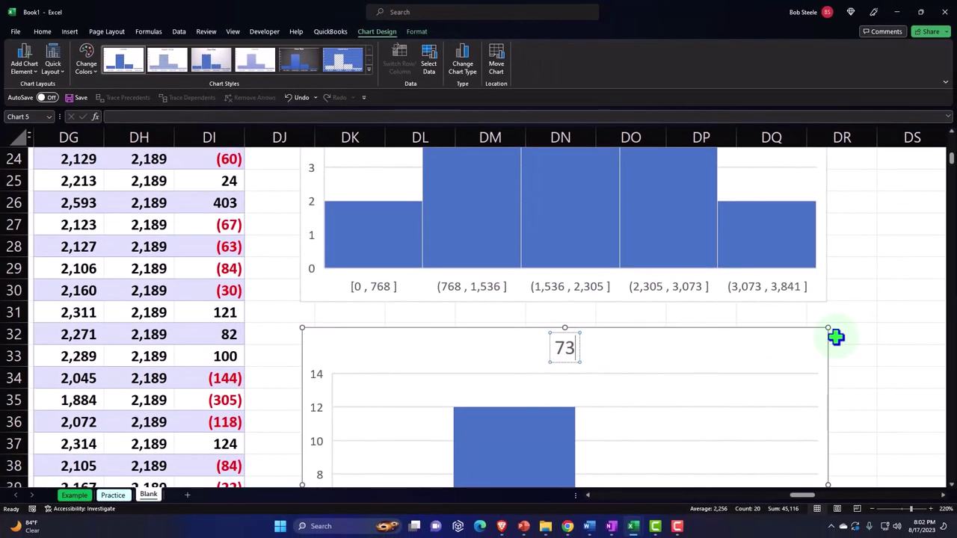
left_click(897, 352)
Set the horizontal axis of the histogram titled 73 to 5 bins.
scroll(882, 358, "down", 3)
left_click(637, 439)
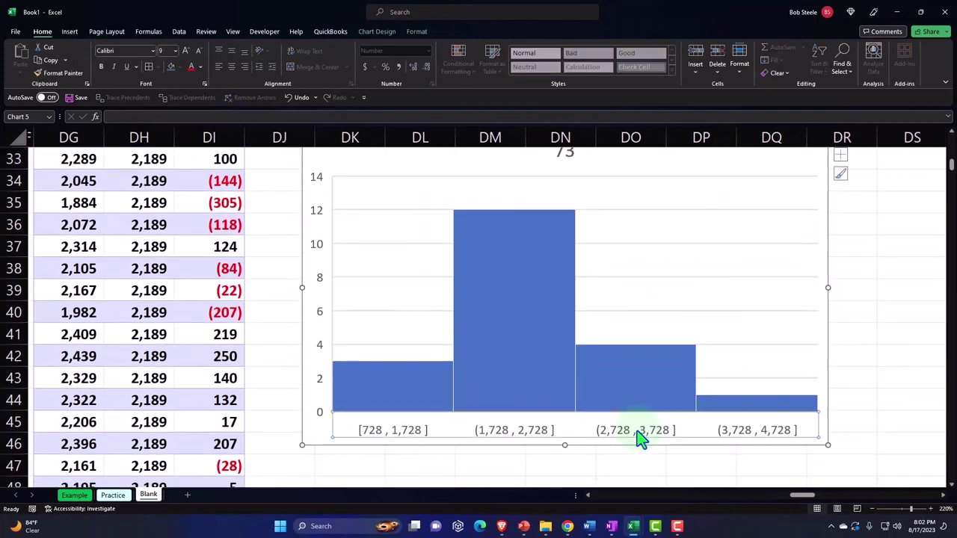
double_click(637, 439)
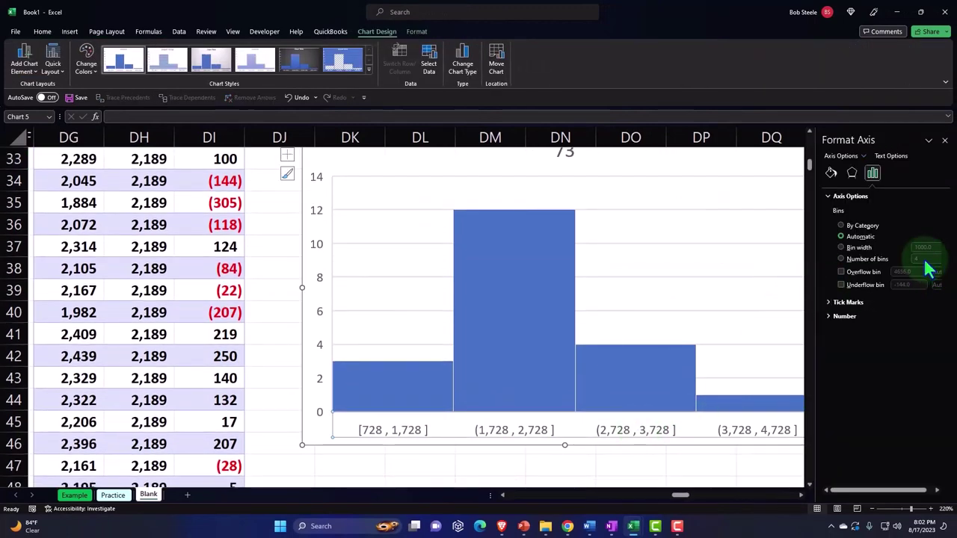
left_click(862, 258)
key("Return")
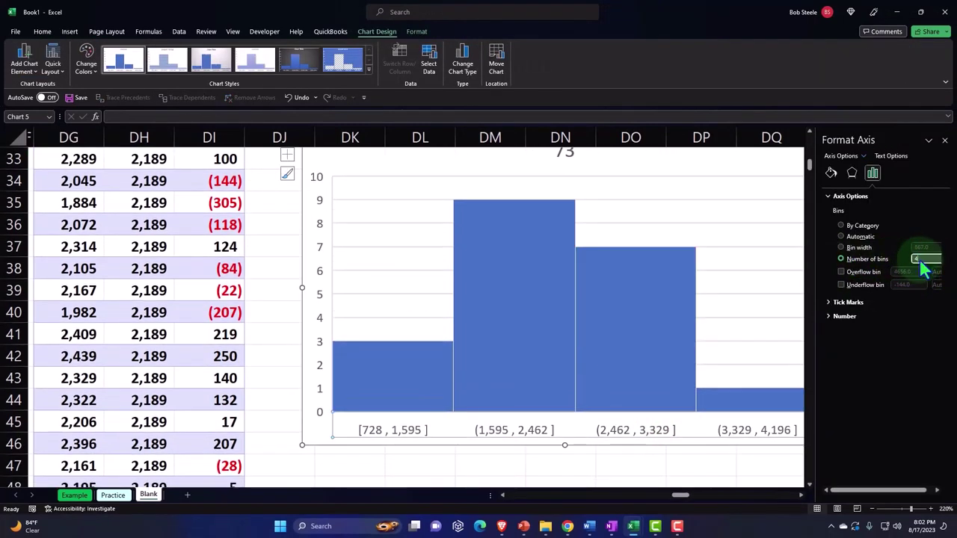
type("5")
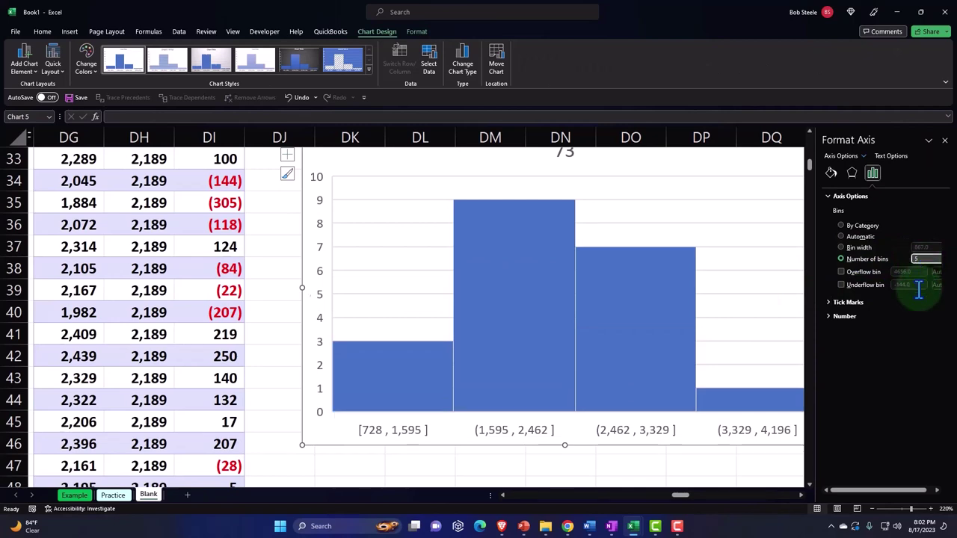
key("Return")
left_click(944, 140)
Insert a histogram of the 75 sample averages in DG2:DG76 of the Average column.
scroll(659, 350, "up", 8)
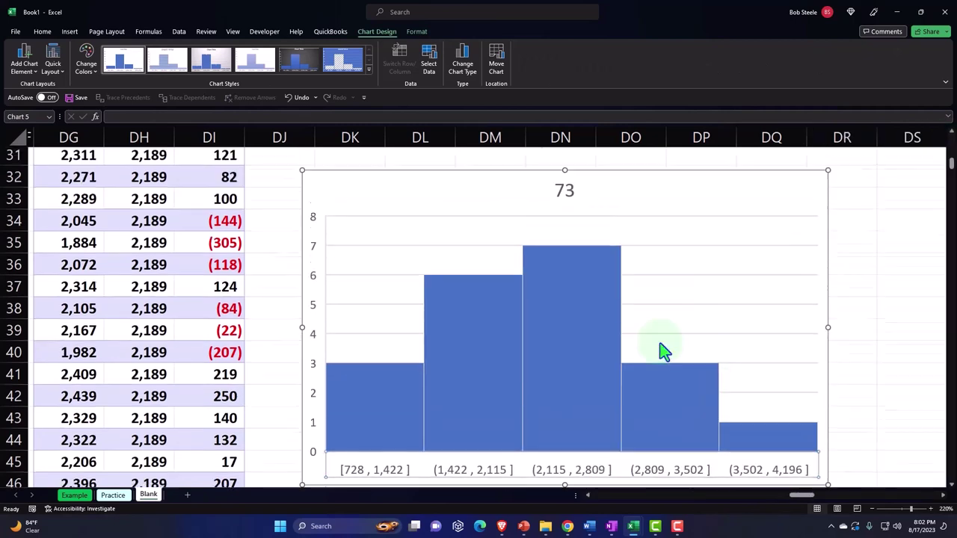
scroll(659, 350, "up", 3)
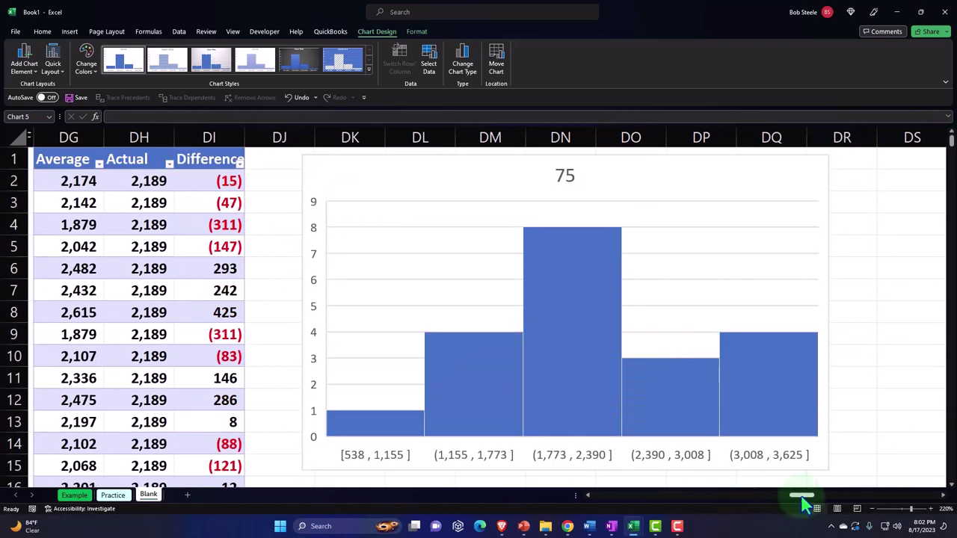
left_click_drag(802, 497, 790, 497)
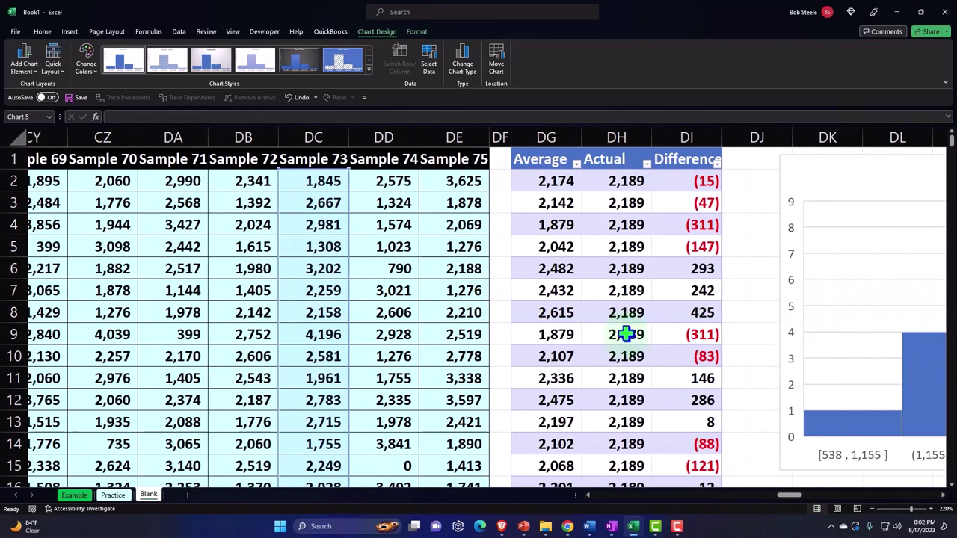
left_click(556, 186)
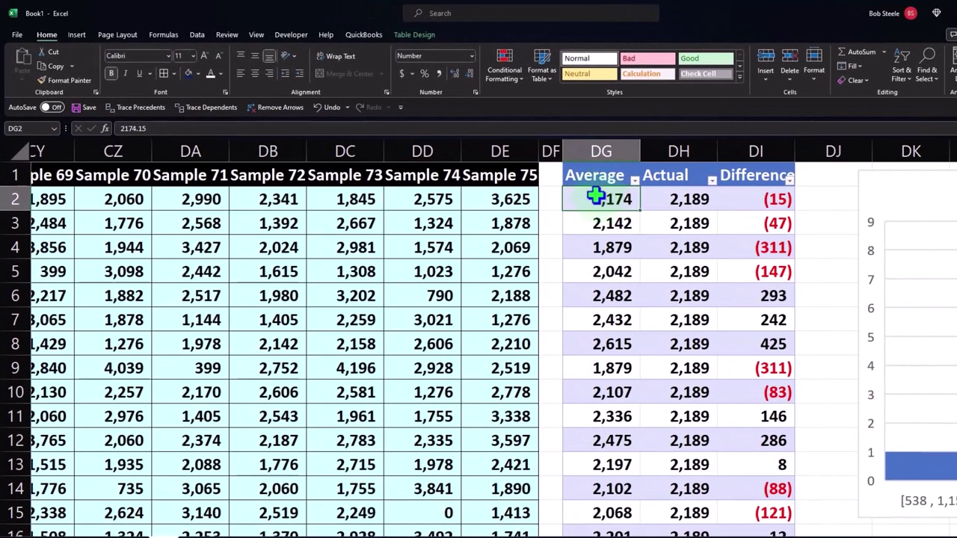
left_click_drag(595, 196, 599, 464)
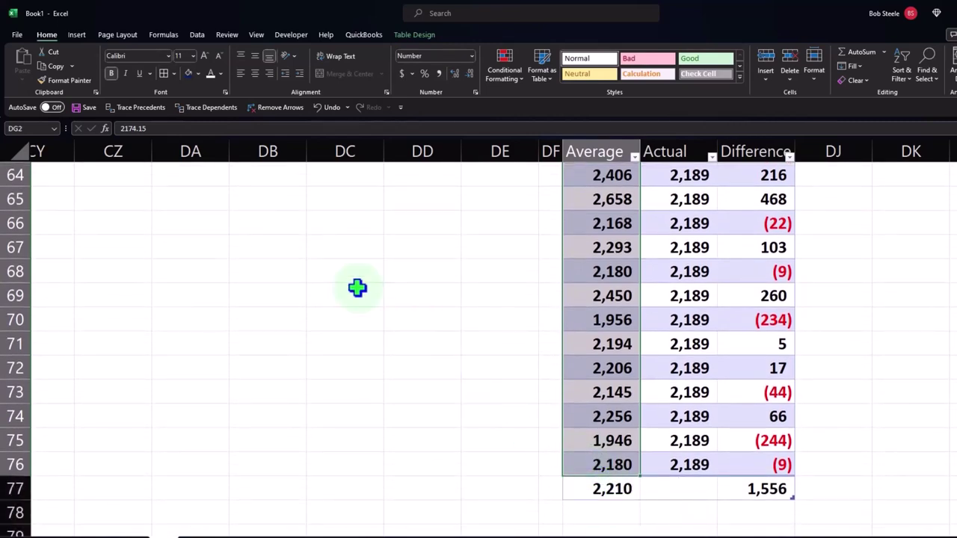
left_click(76, 36)
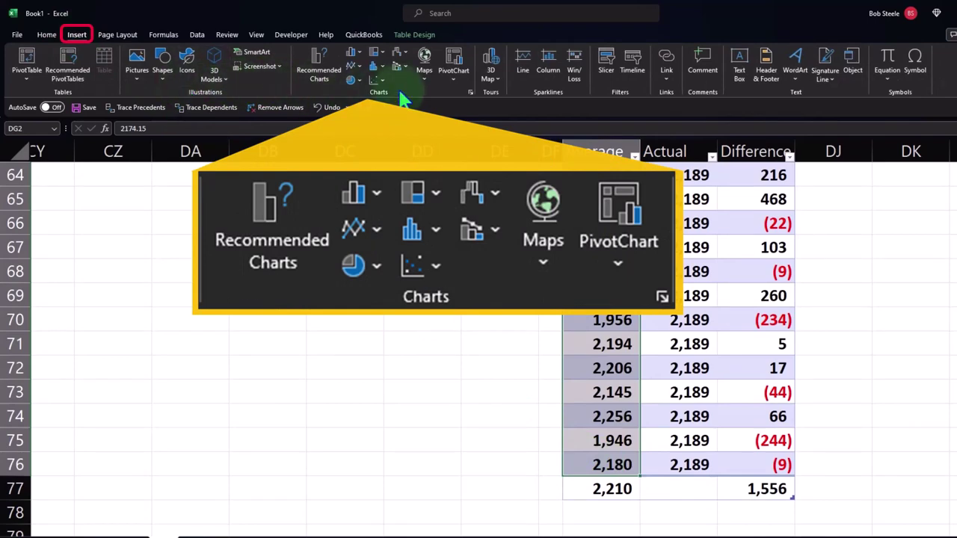
left_click(373, 67)
left_click(382, 107)
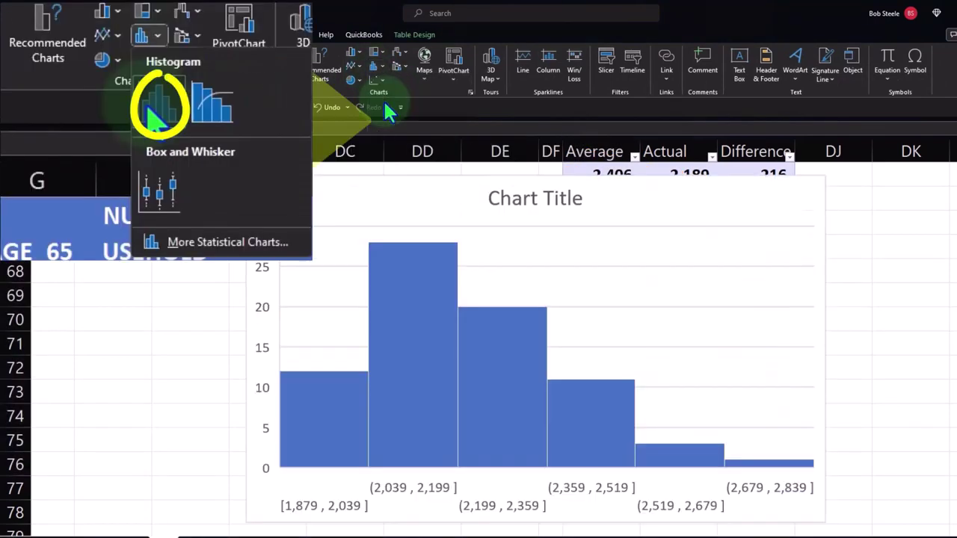
Move the sample averages histogram directly beneath the chart titled 73, starting near row 48.
left_click_drag(395, 194, 724, 223)
scroll(573, 286, "up", 3)
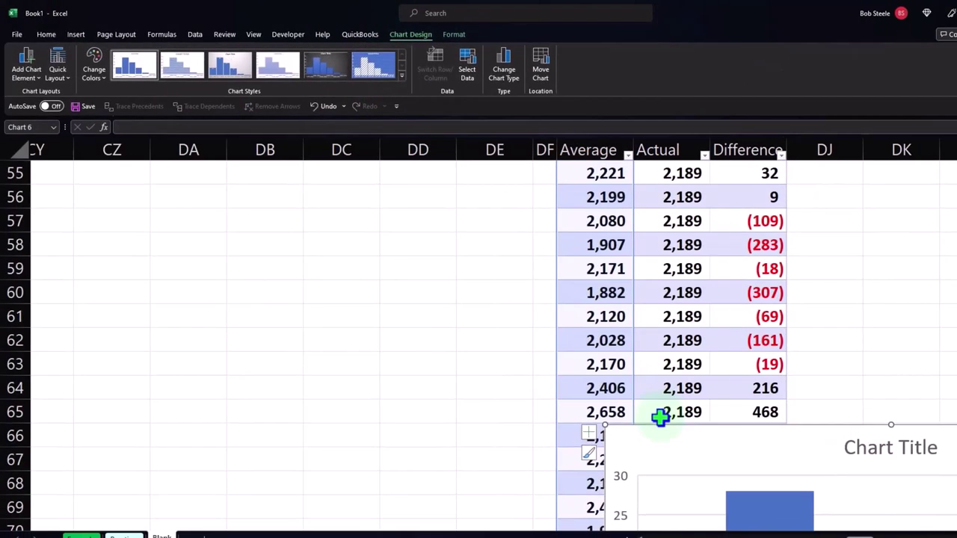
left_click_drag(658, 417, 746, 201)
scroll(626, 320, "up", 3)
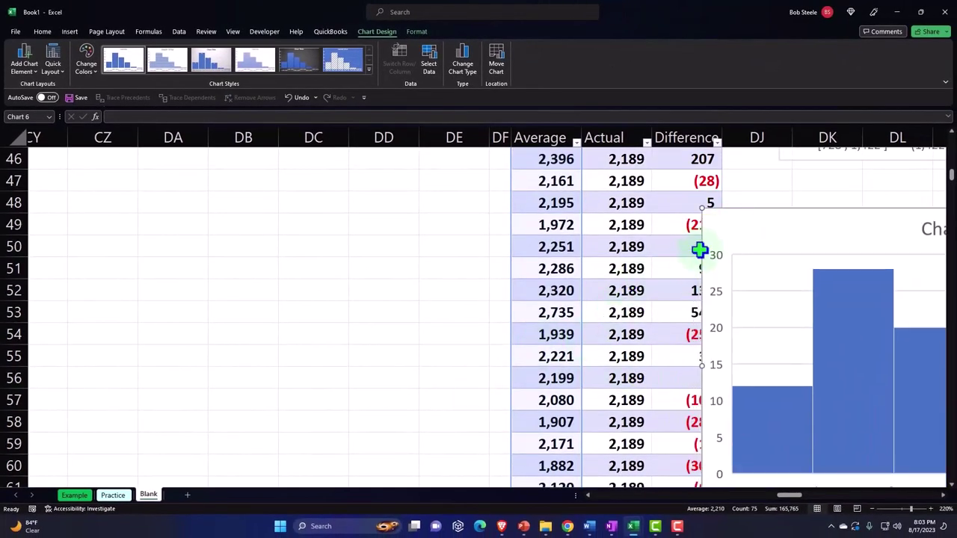
left_click_drag(699, 250, 809, 208)
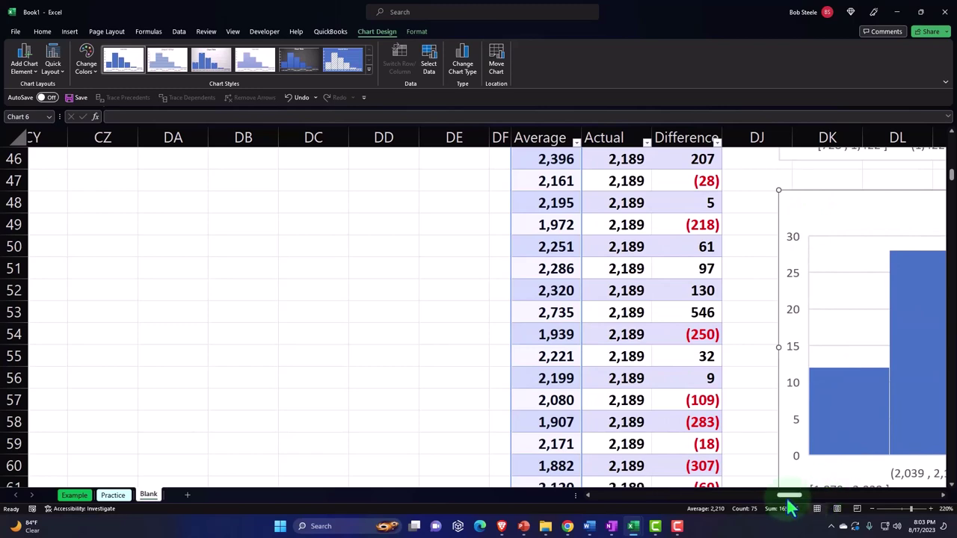
Title the sample averages histogram Samples.
scroll(798, 494, "right", 3)
scroll(798, 490, "right", 1)
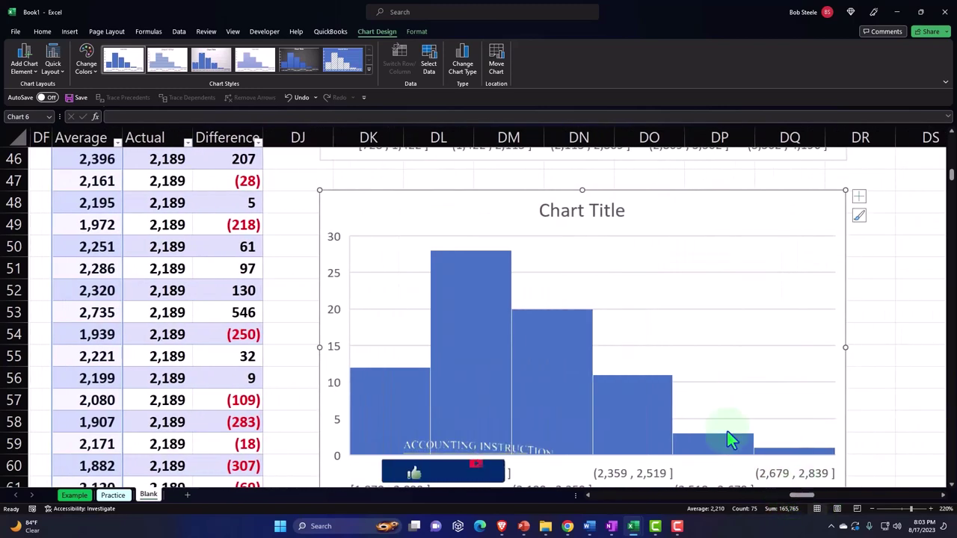
left_click(577, 210)
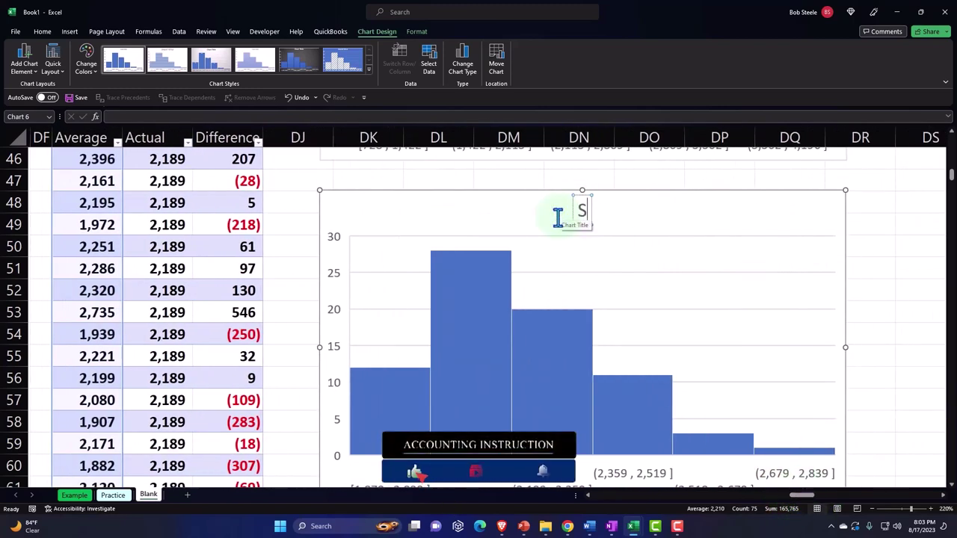
type("Samples")
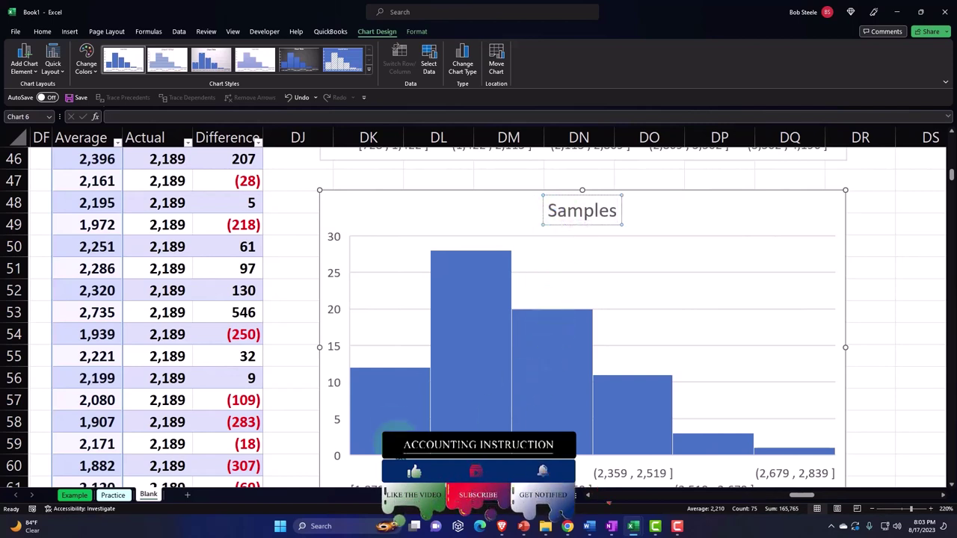
scroll(396, 422, "down", 1)
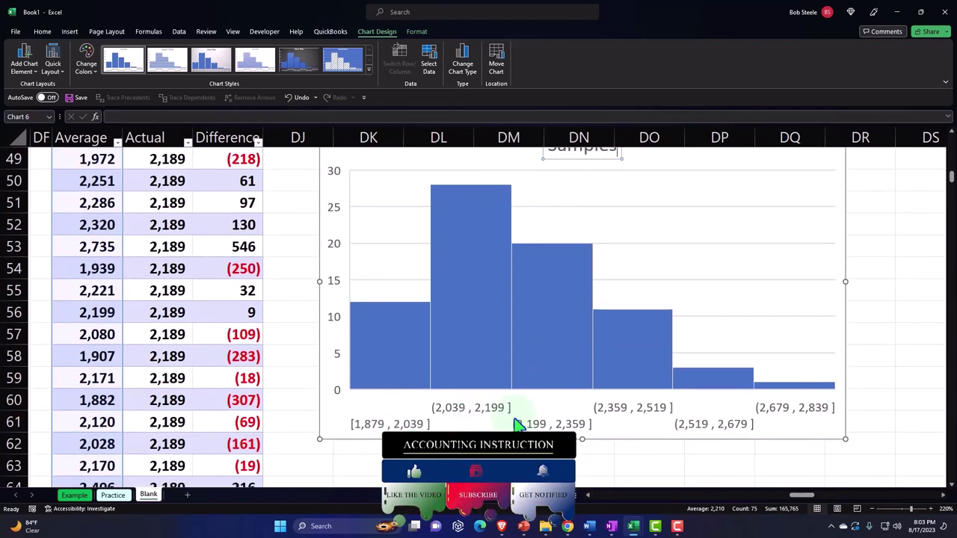
left_click(292, 296)
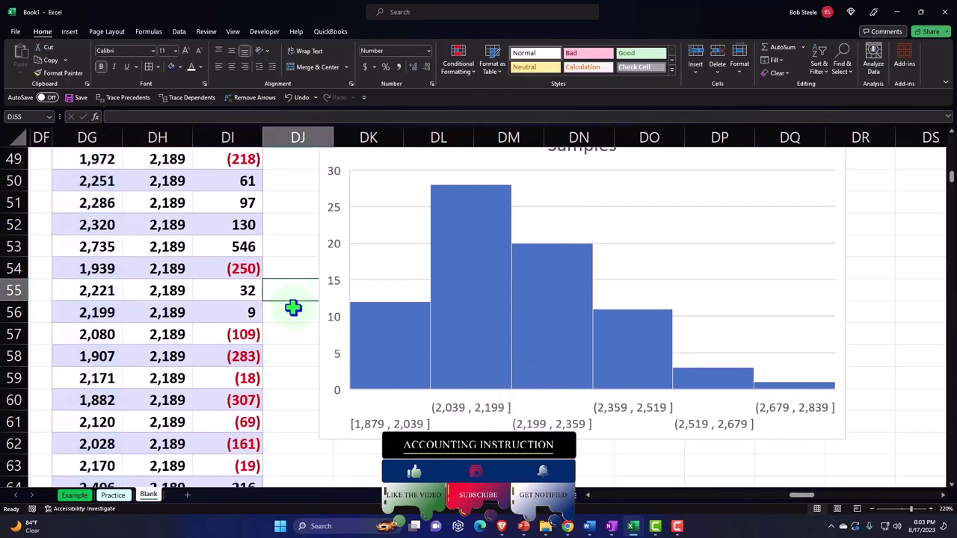
Compare the Samples histogram with the individual sample histograms above it and the sample and average columns.
scroll(296, 331, "up", 3)
scroll(296, 331, "up", 13)
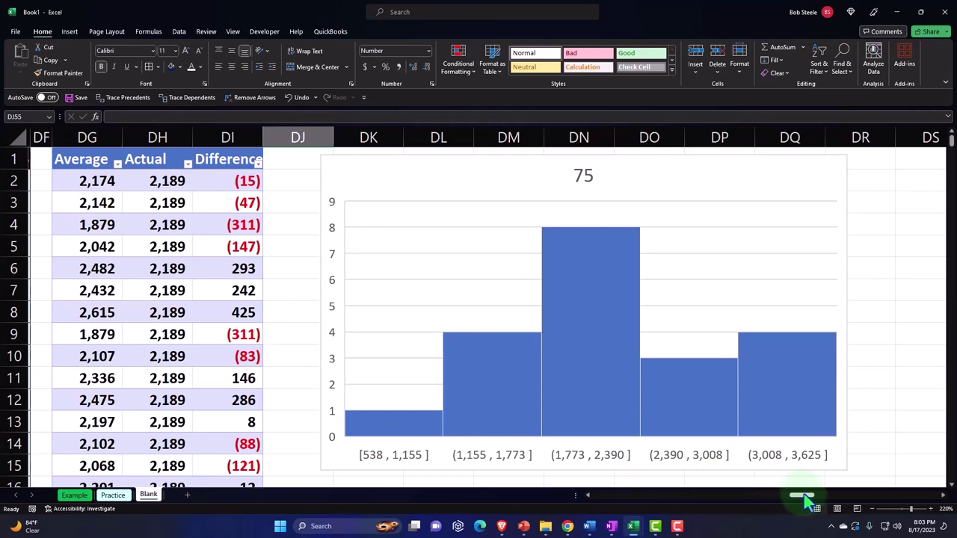
left_click_drag(803, 494, 789, 502)
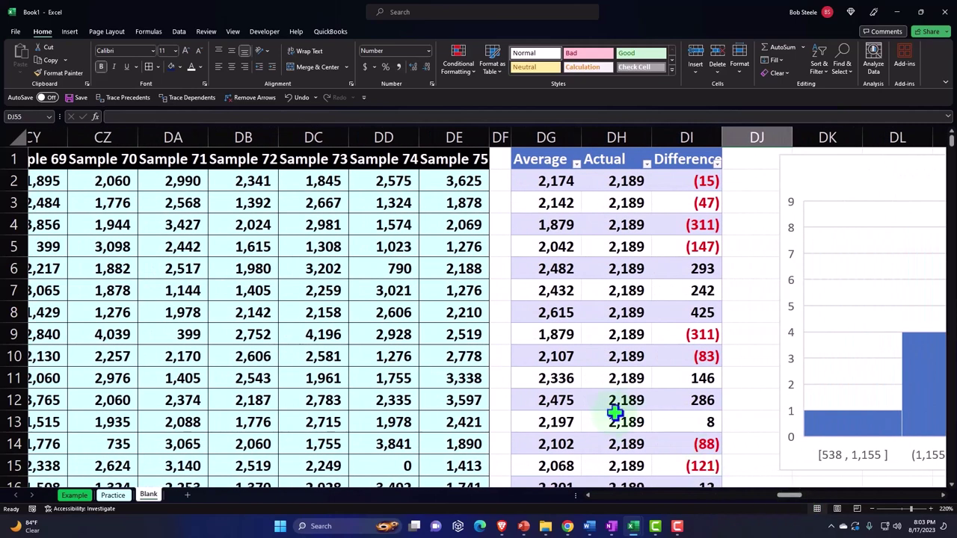